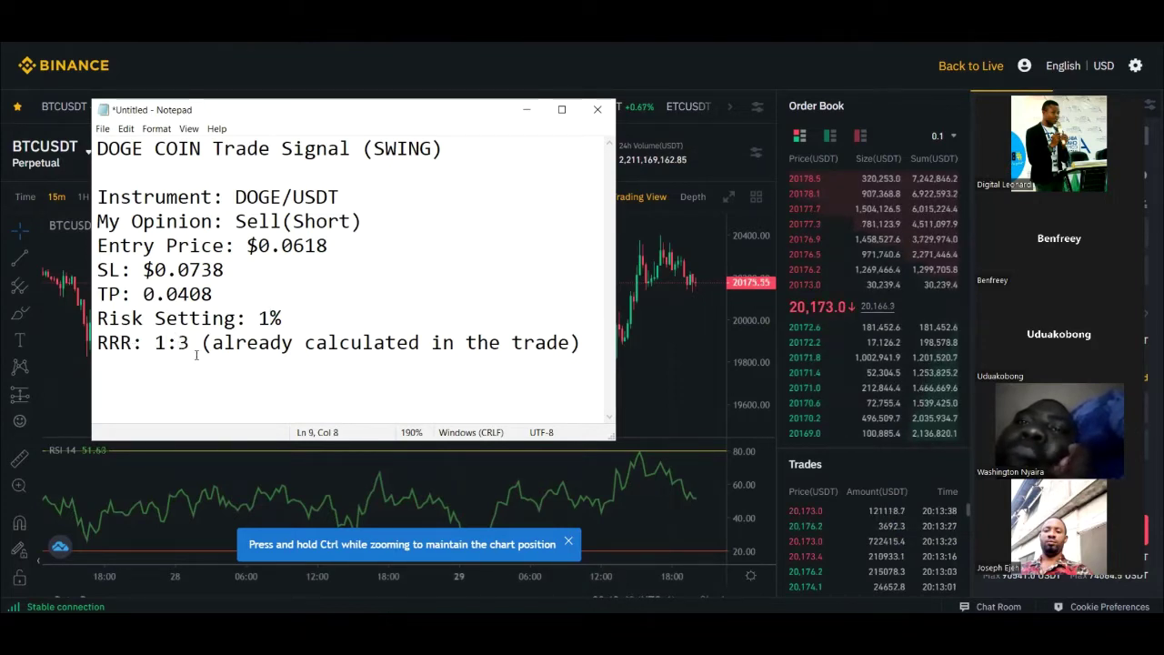
- Examine the DOGE COIN trade signal note, highlighting its risk-reward ratio, take profit, entry price and instrument
left_click_drag(201, 343, 151, 341)
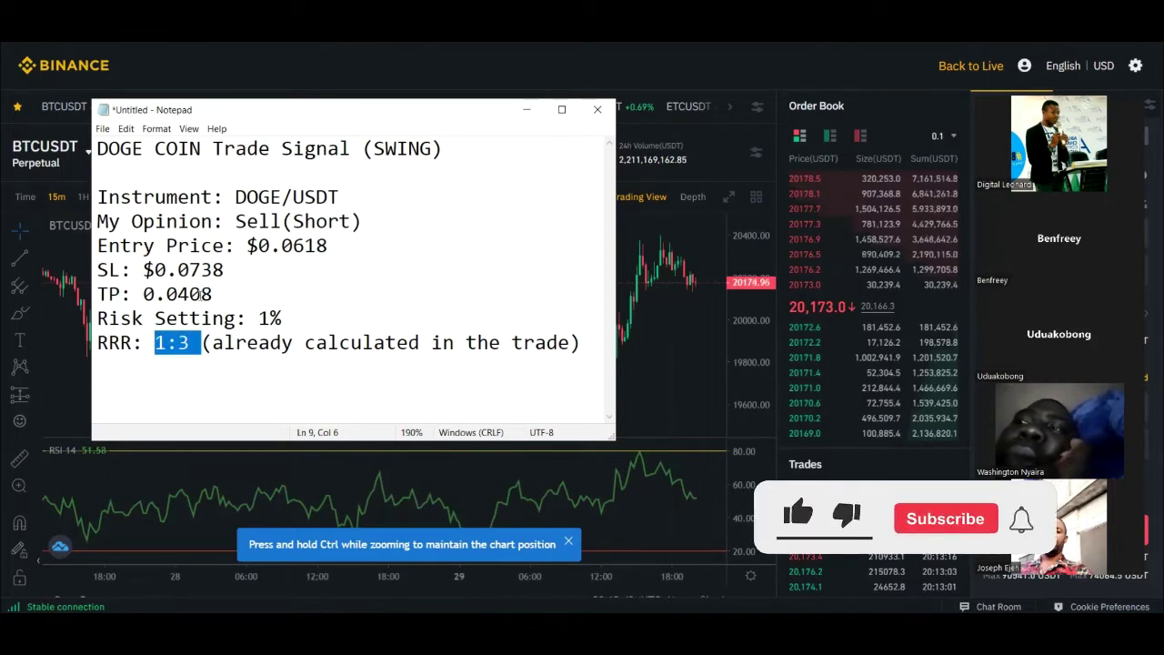
left_click_drag(216, 294, 168, 246)
left_click(189, 245)
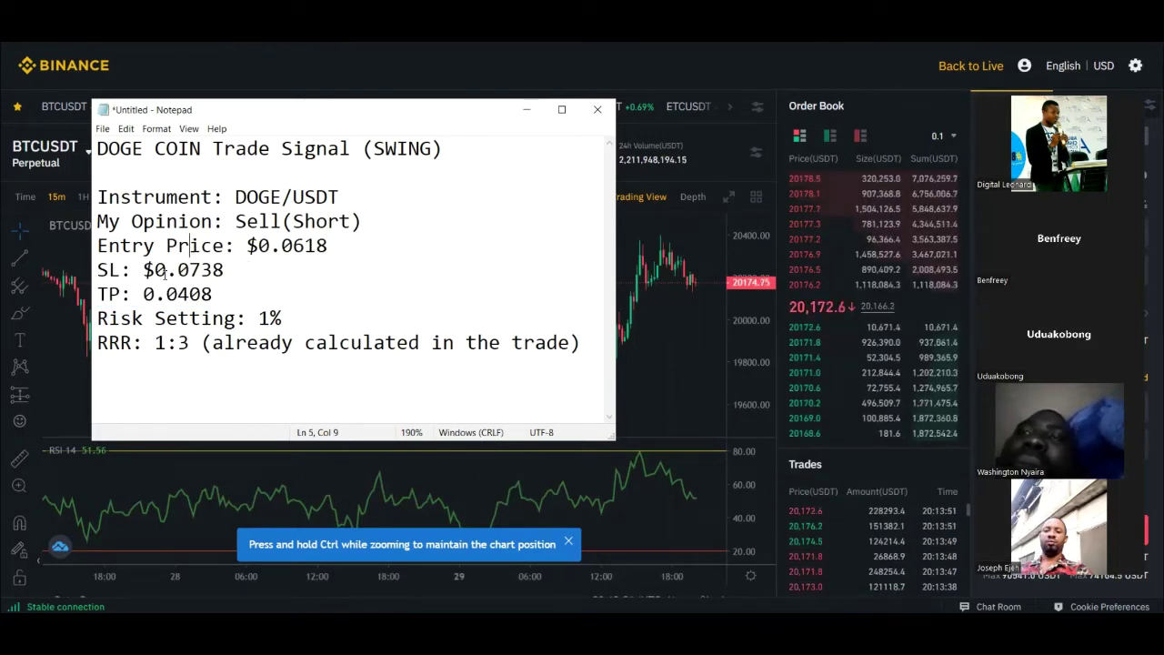
left_click_drag(144, 294, 214, 288)
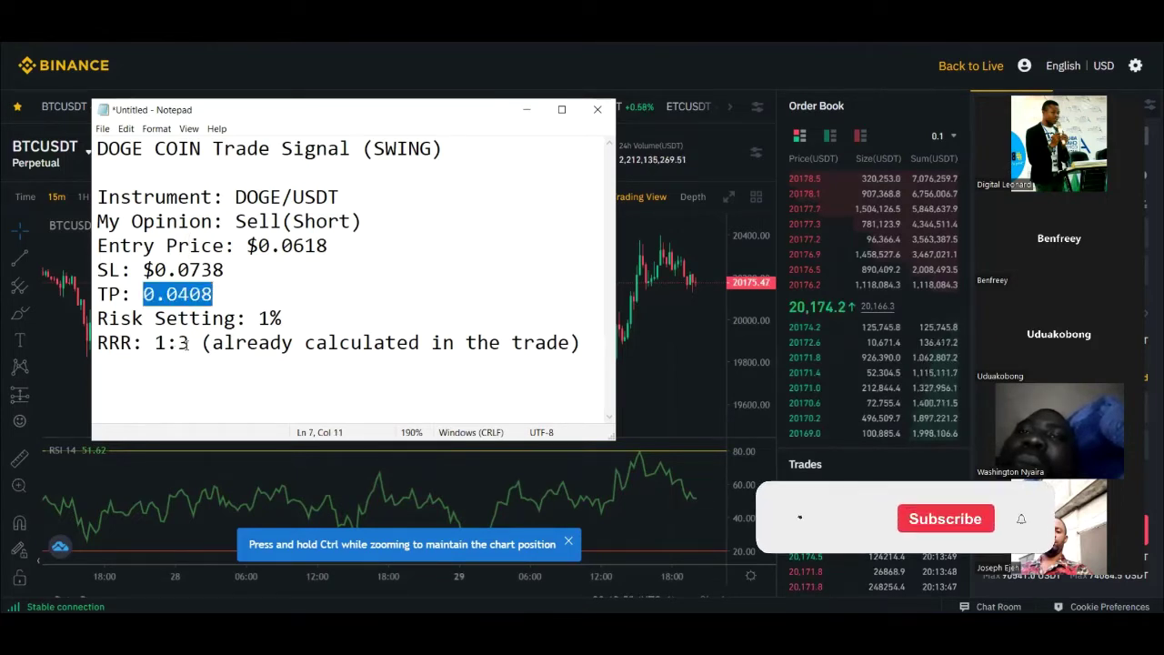
left_click_drag(190, 343, 178, 343)
left_click(180, 294)
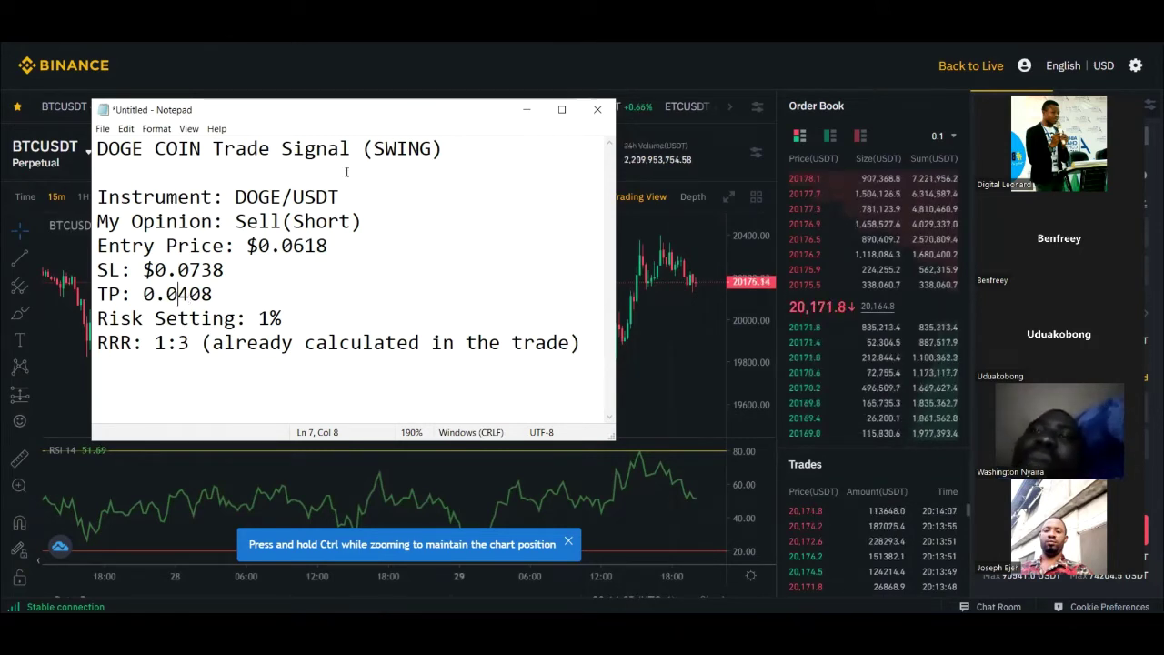
left_click_drag(109, 245, 234, 247)
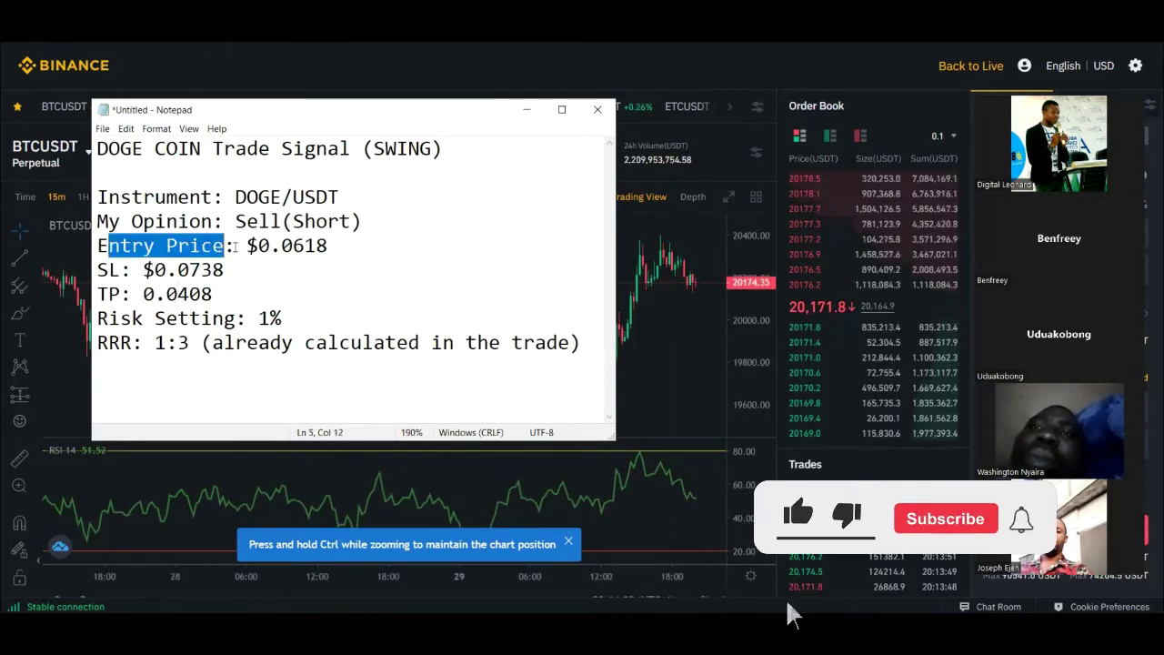
left_click_drag(235, 197, 340, 197)
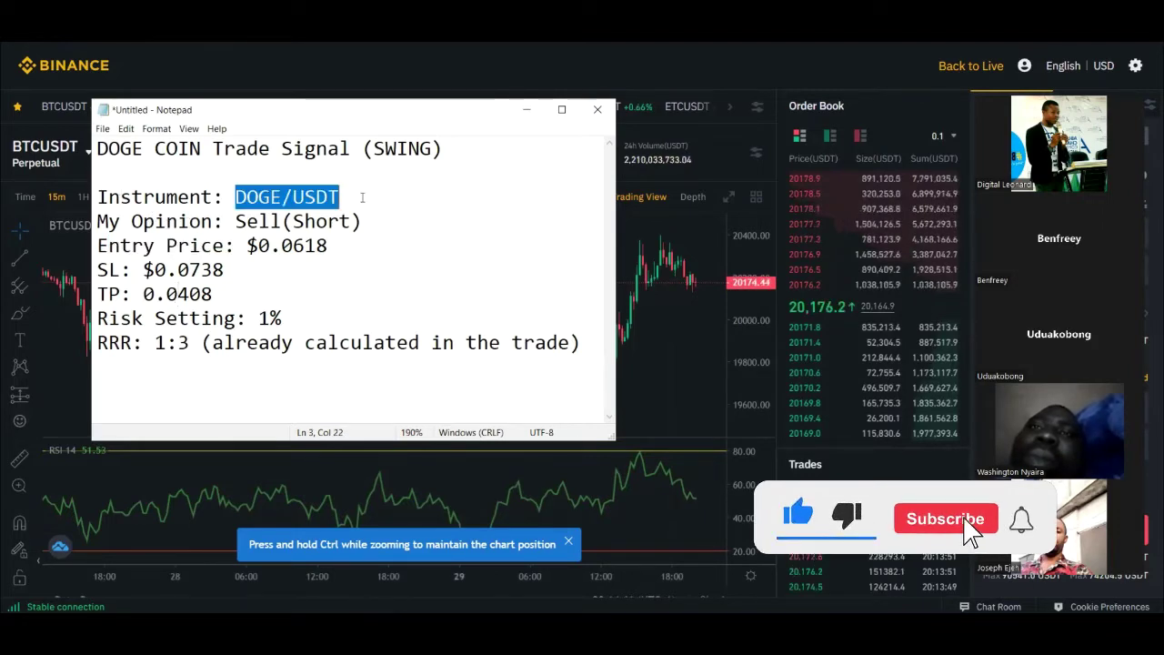
- Minimise the note, search the Binance futures symbols for "doge" and open the DOGEUSDT Perpetual chart
left_click(526, 109)
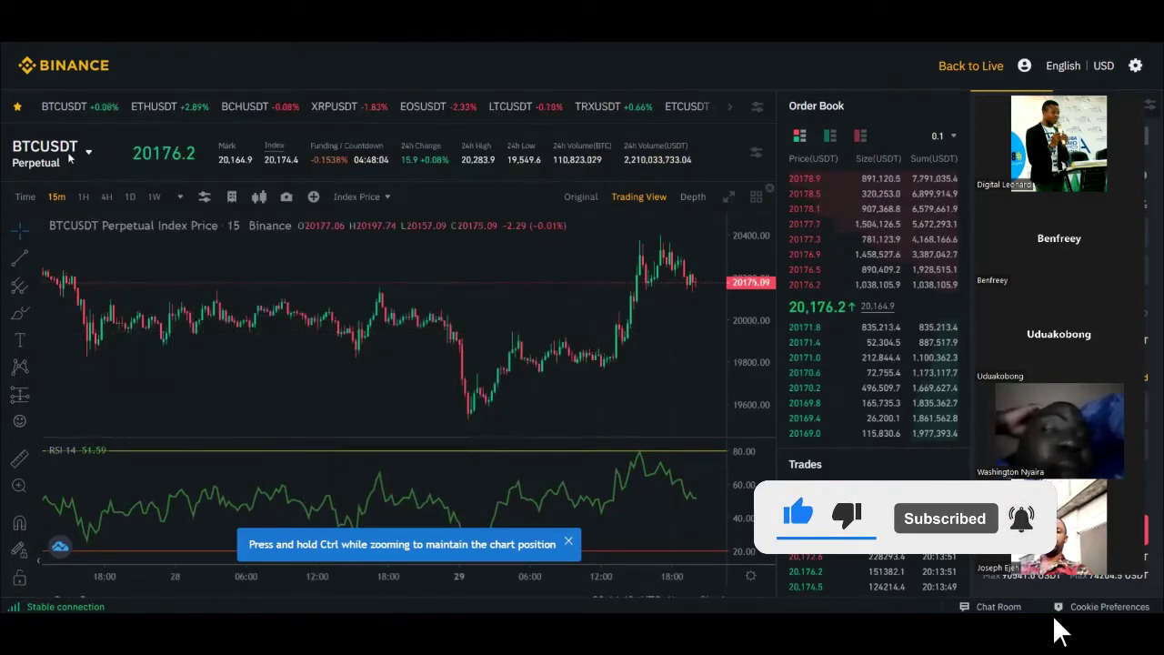
mouse_move(75, 161)
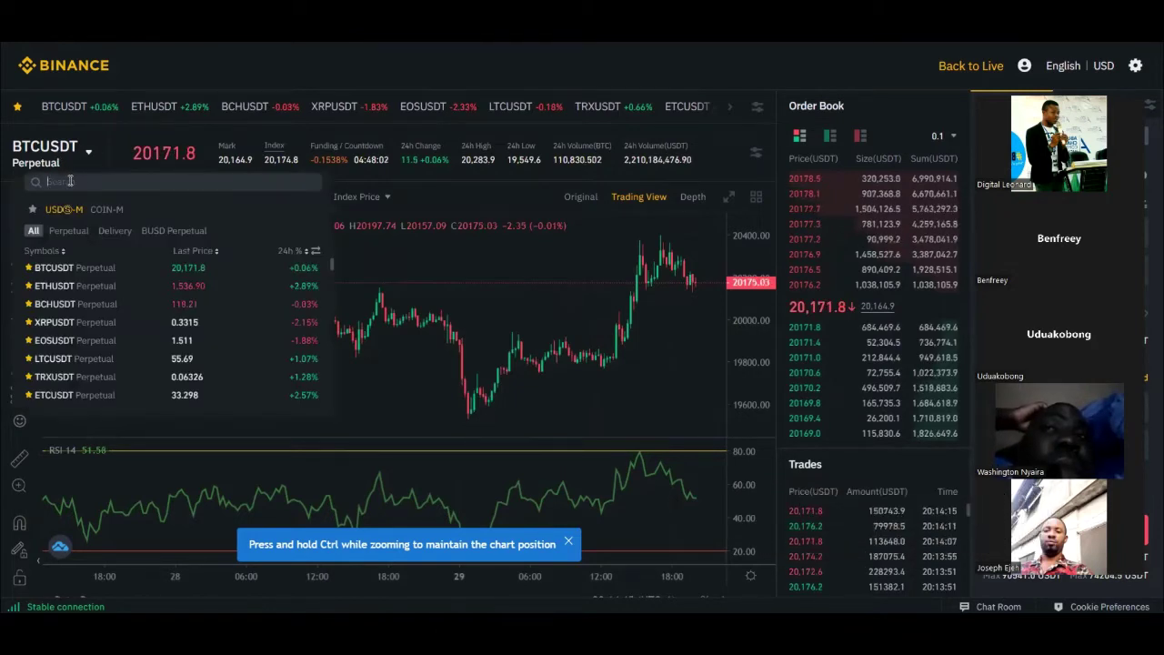
left_click(70, 181)
type("dog")
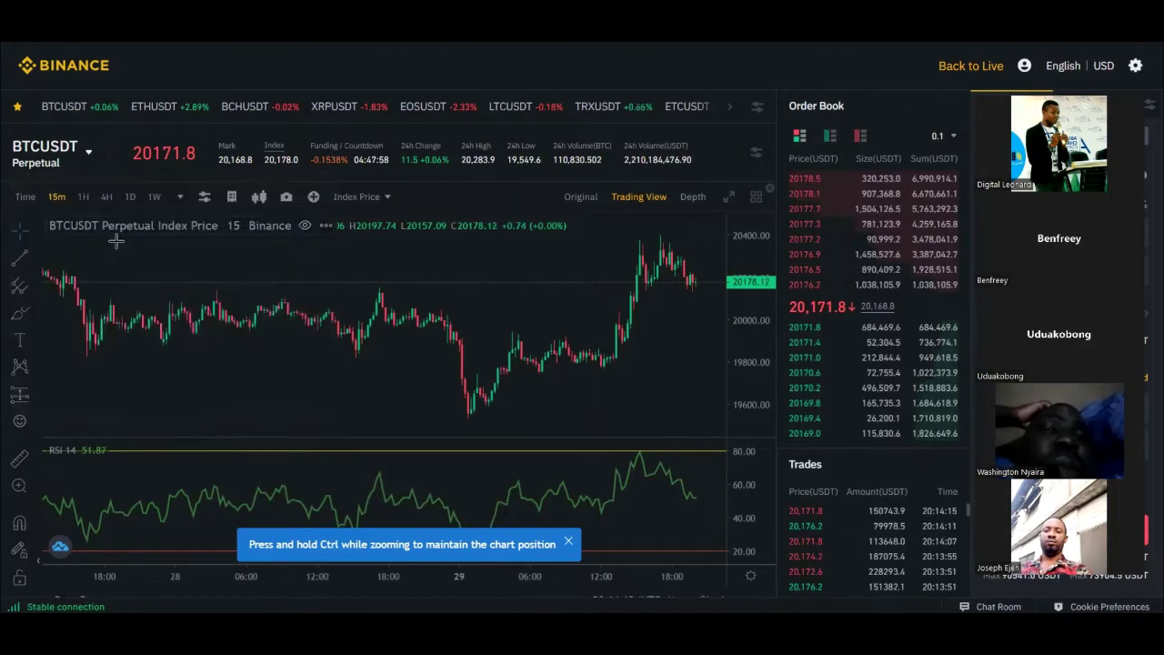
mouse_move(50, 151)
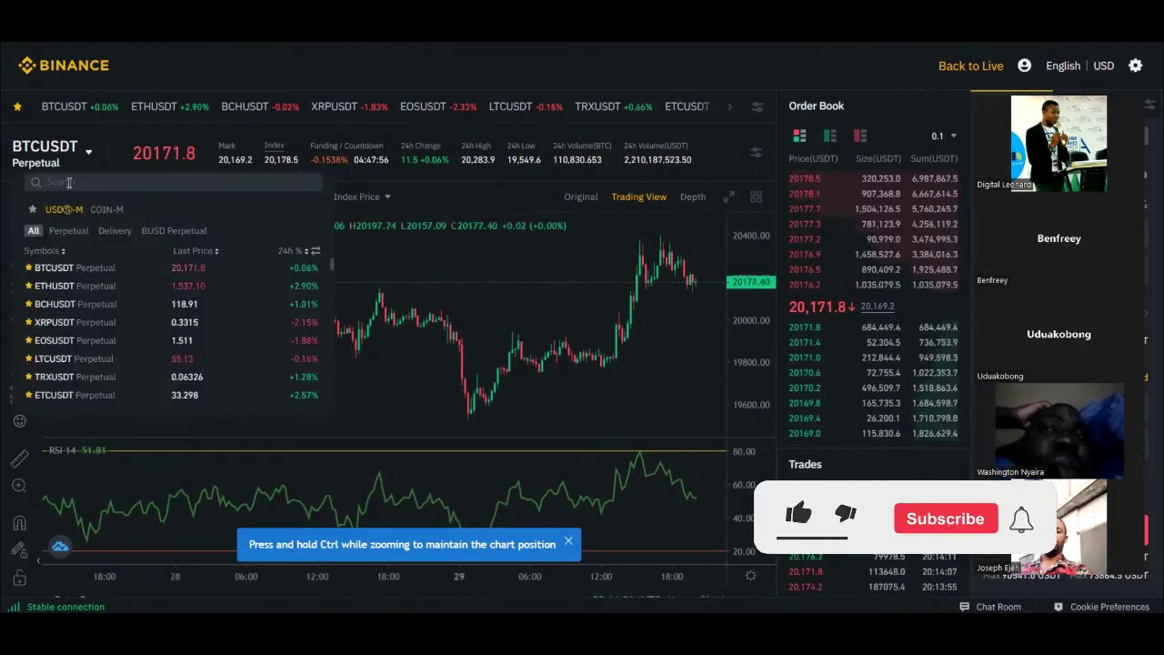
type("doge")
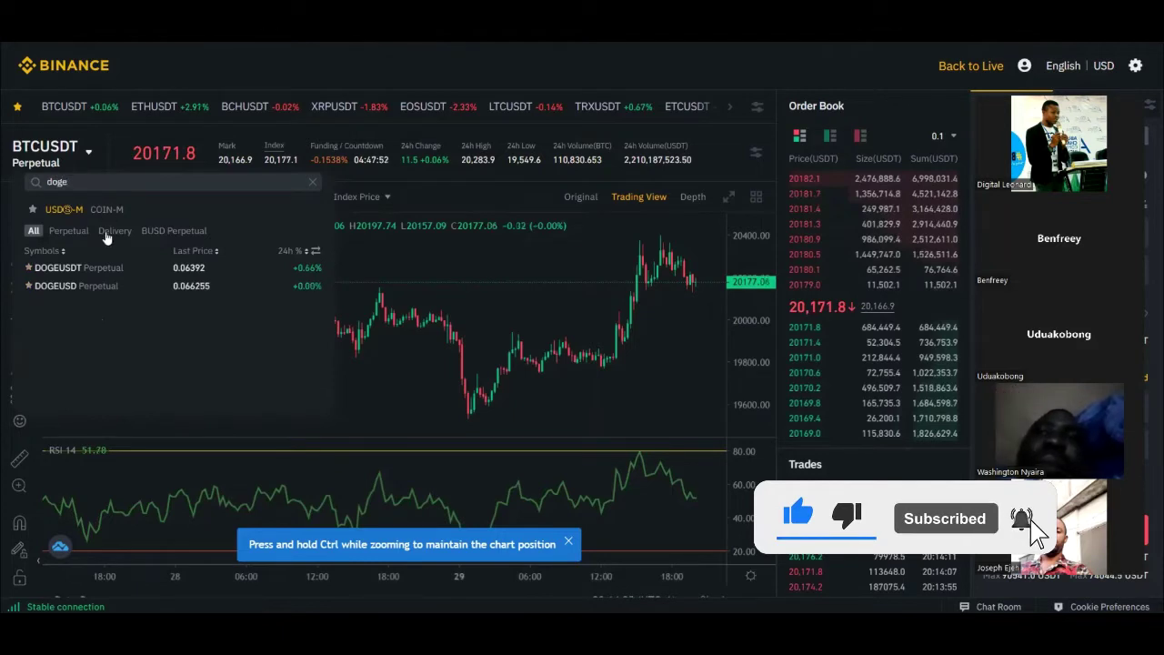
left_click(73, 270)
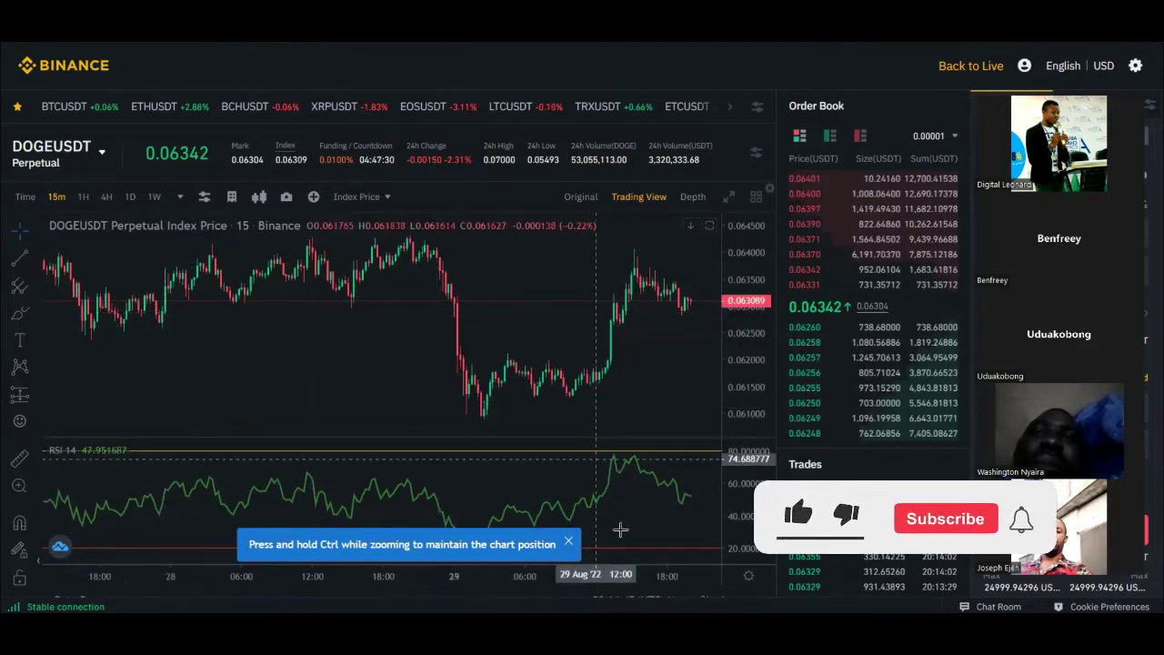
- Switch back to the Notepad trade signal, move its window off the latest candles and examine the entry price
key("alt+Tab")
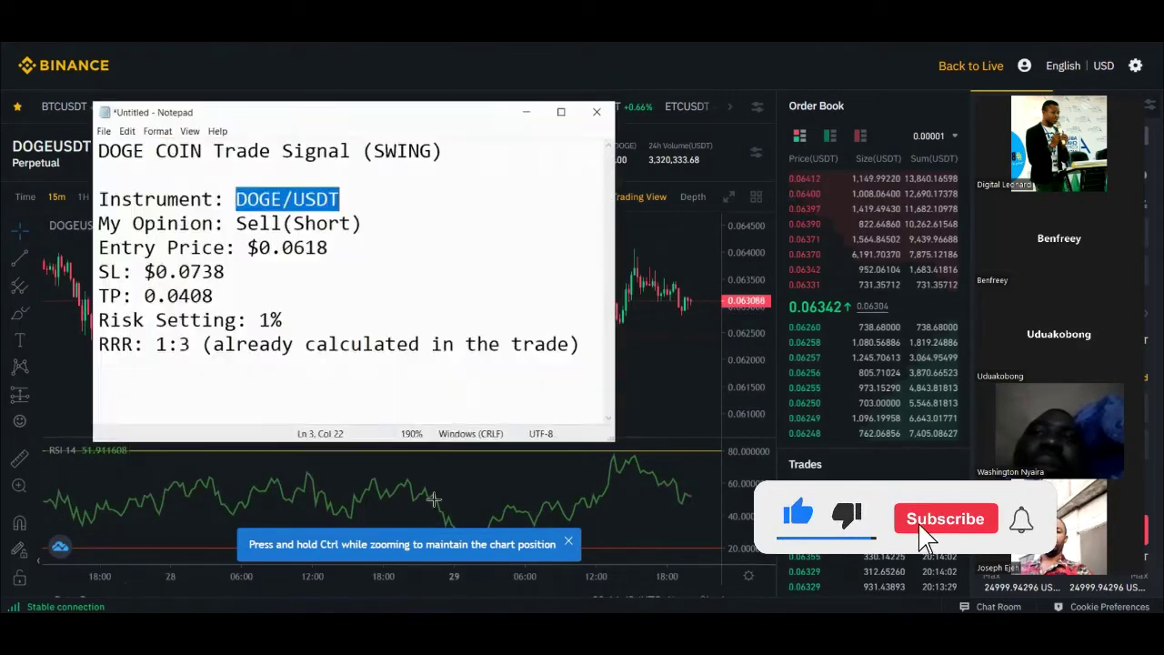
left_click(246, 246)
left_click_drag(246, 245, 279, 250)
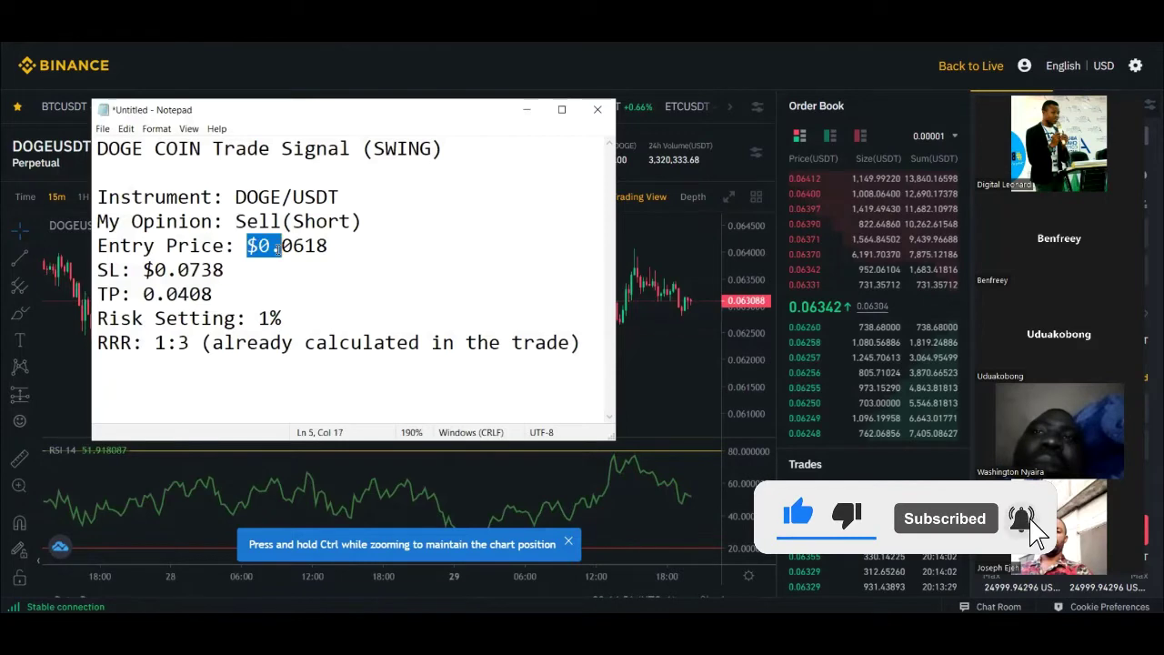
left_click(295, 249)
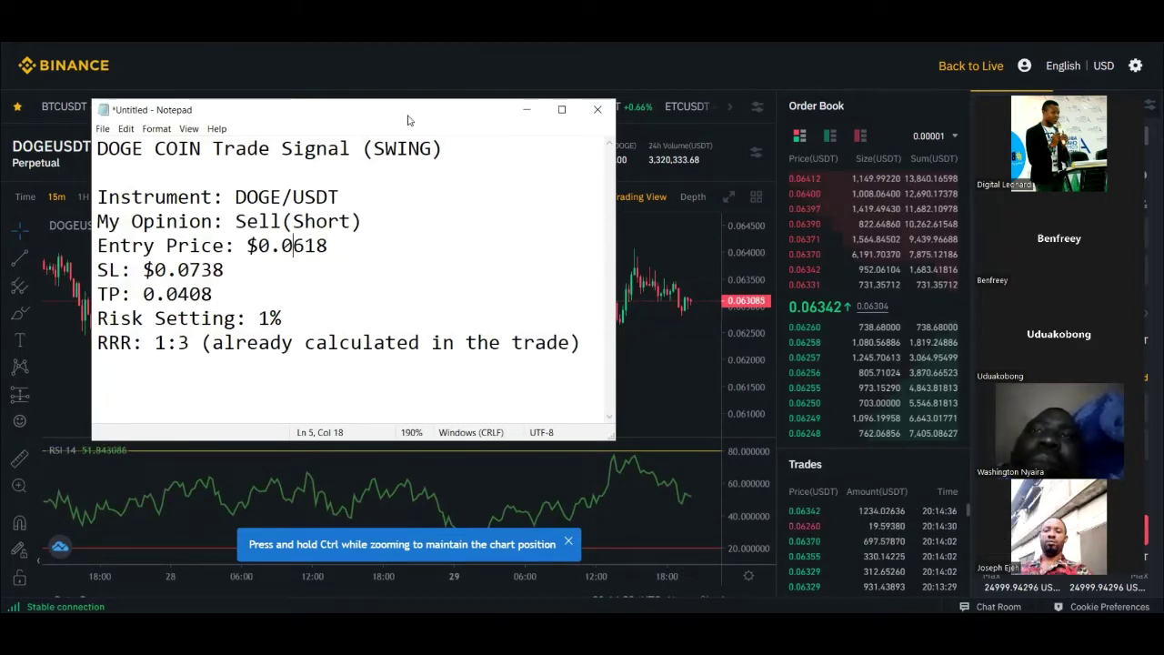
left_click_drag(400, 110, 323, 109)
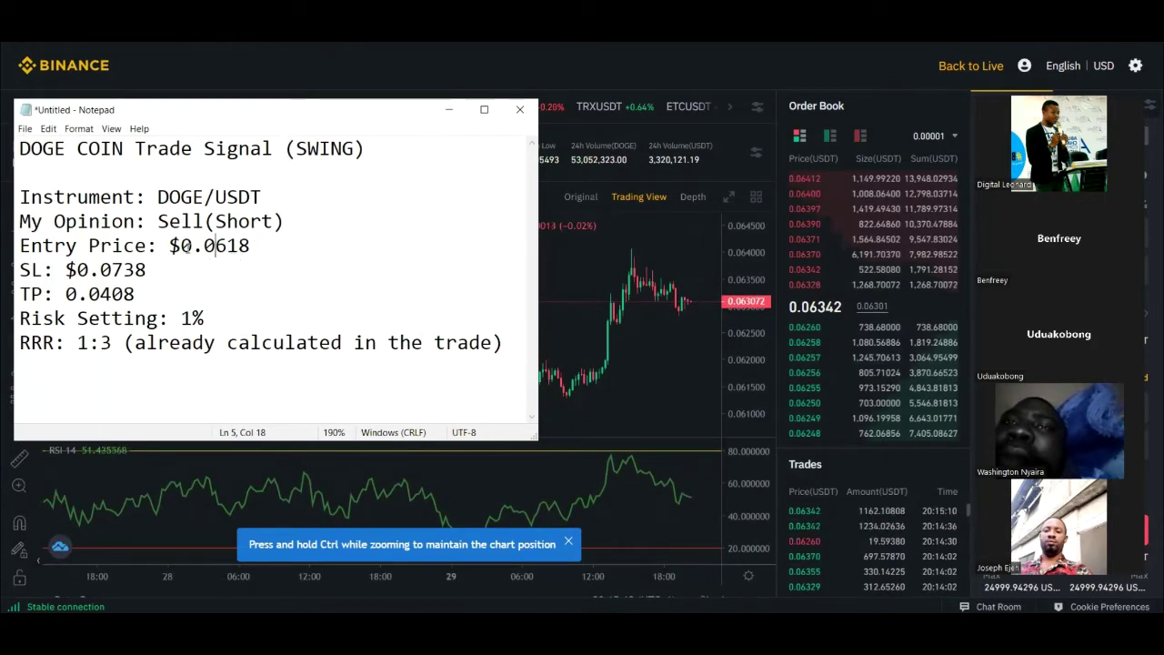
left_click_drag(251, 246, 178, 247)
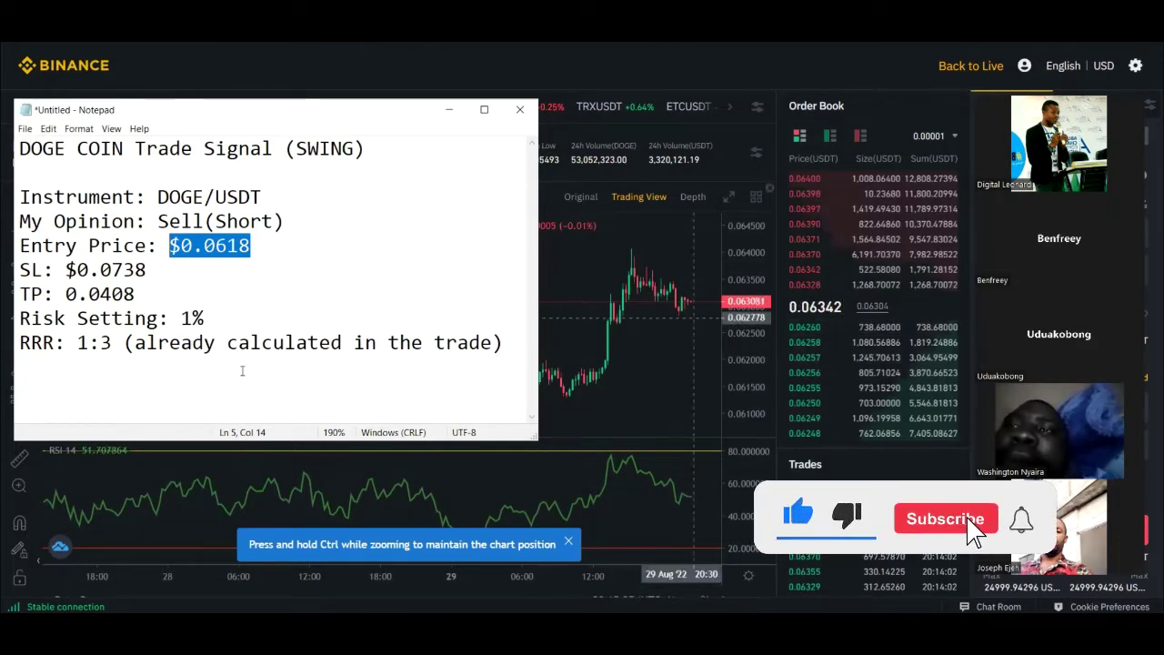
left_click(220, 259)
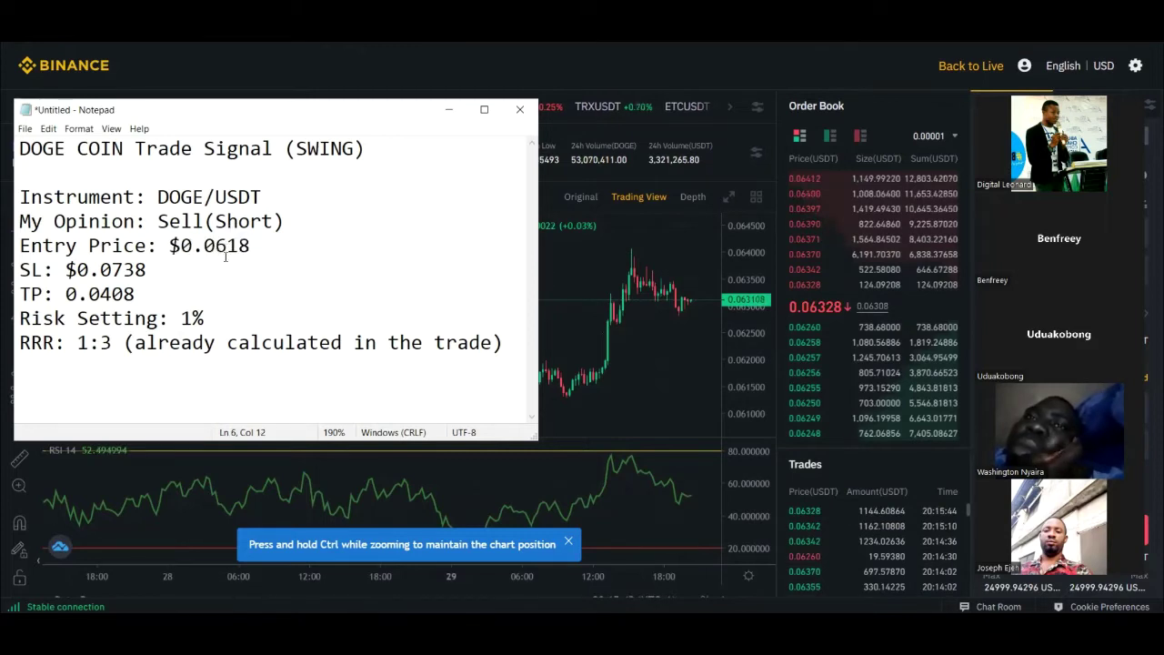
- Examine the take-profit price and the SWING label in the title of the trade signal note
left_click_drag(135, 294, 66, 294)
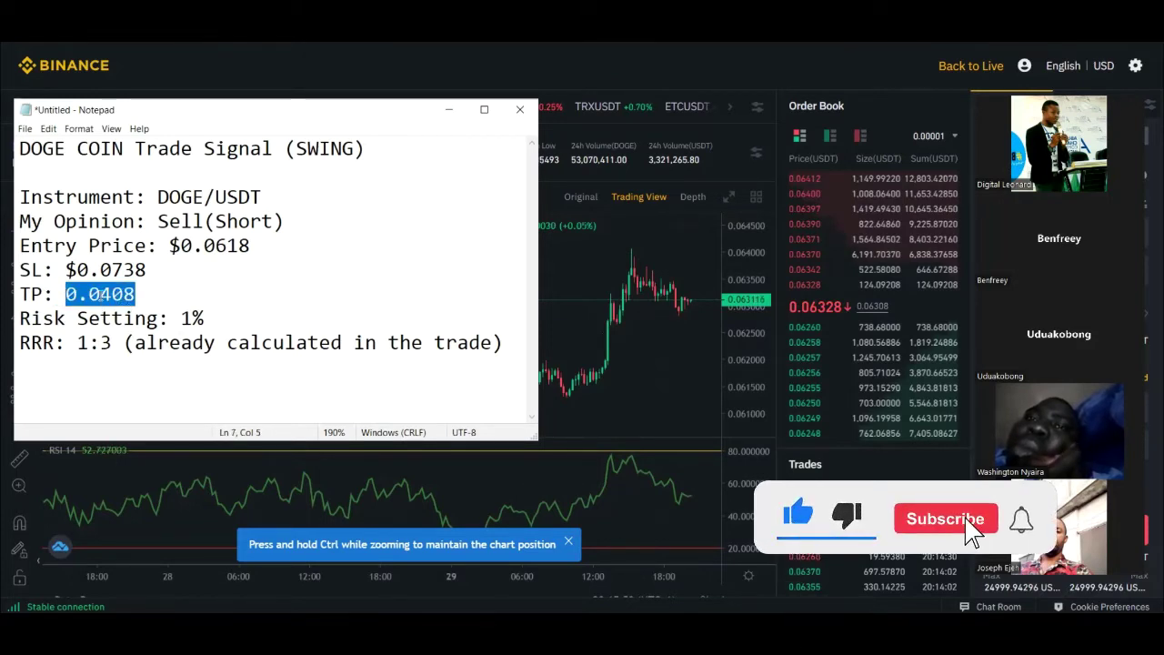
left_click(100, 294)
left_click_drag(65, 294, 111, 293)
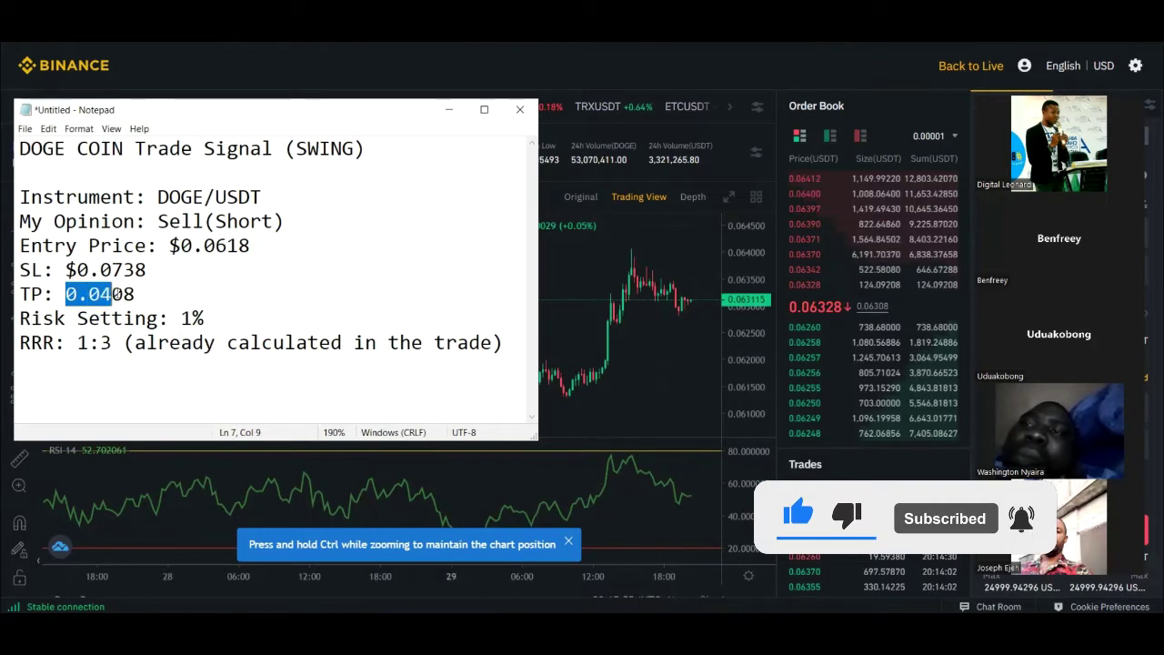
left_click(112, 294)
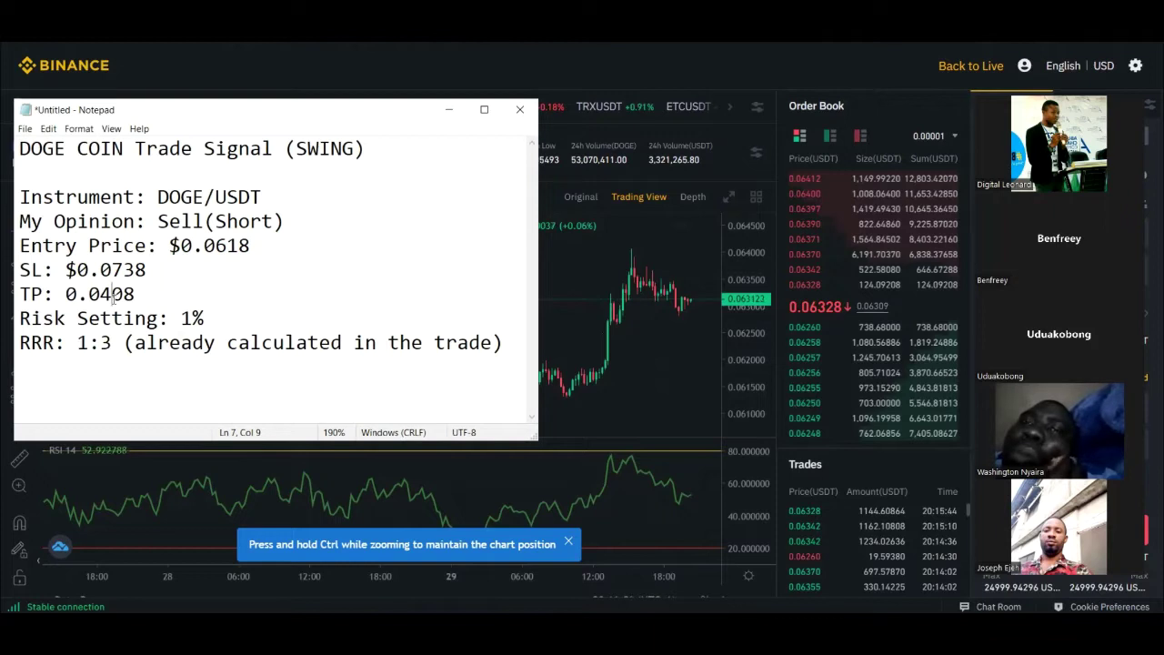
left_click_drag(134, 293, 67, 292)
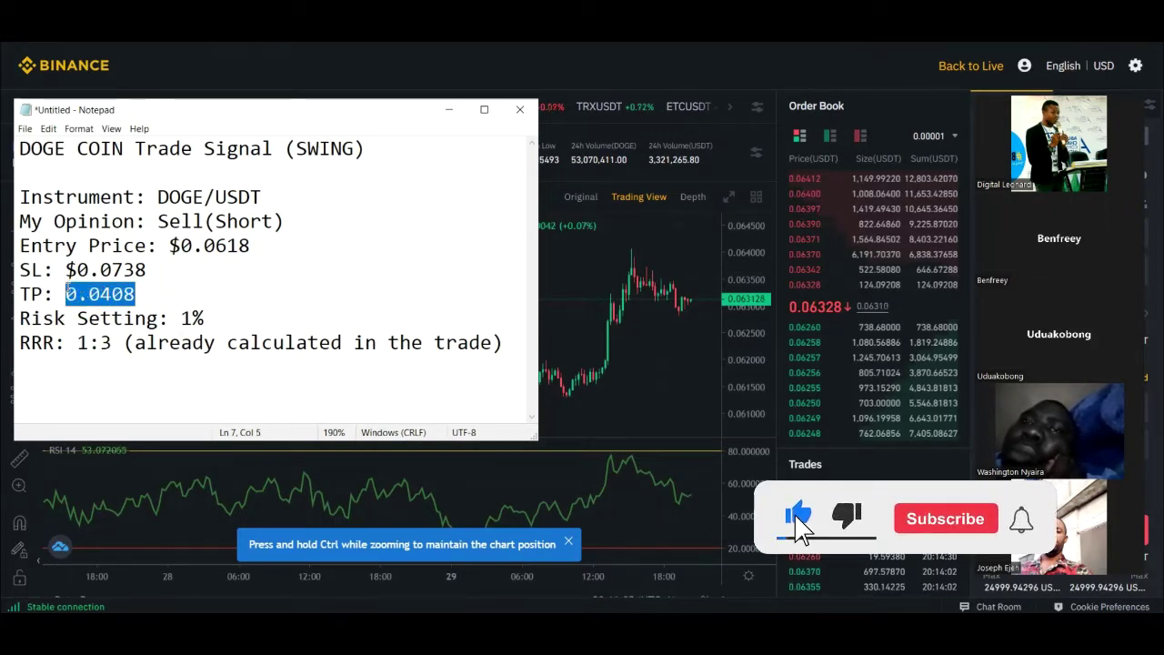
left_click_drag(137, 297, 73, 294)
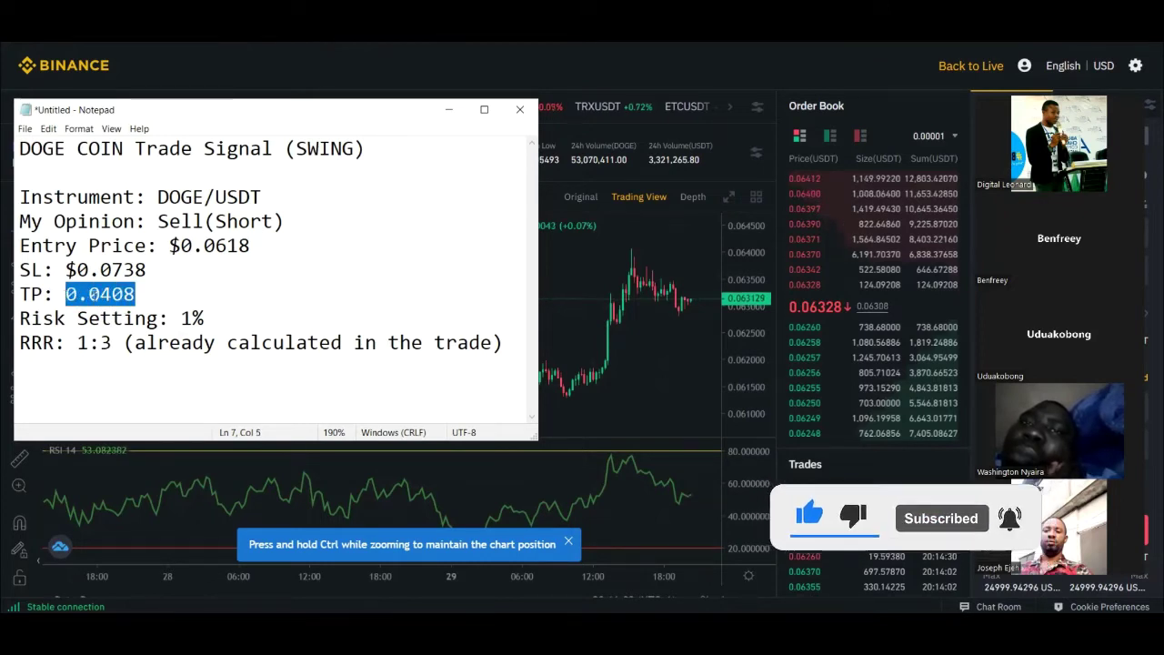
left_click(102, 295)
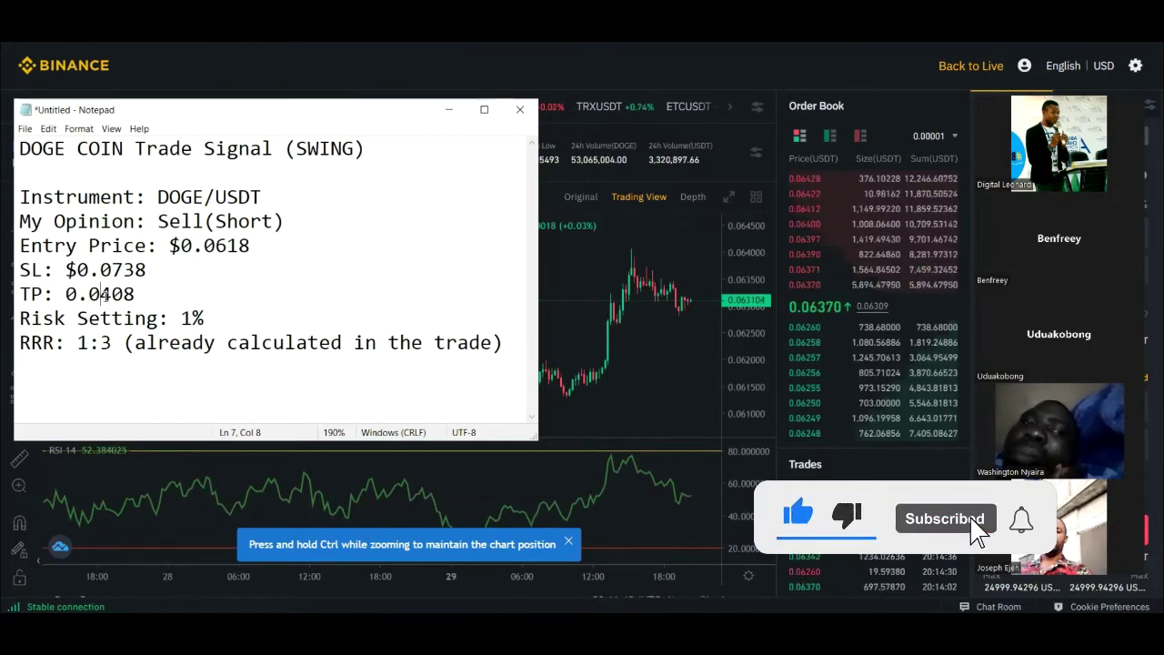
left_click_drag(31, 152, 363, 151)
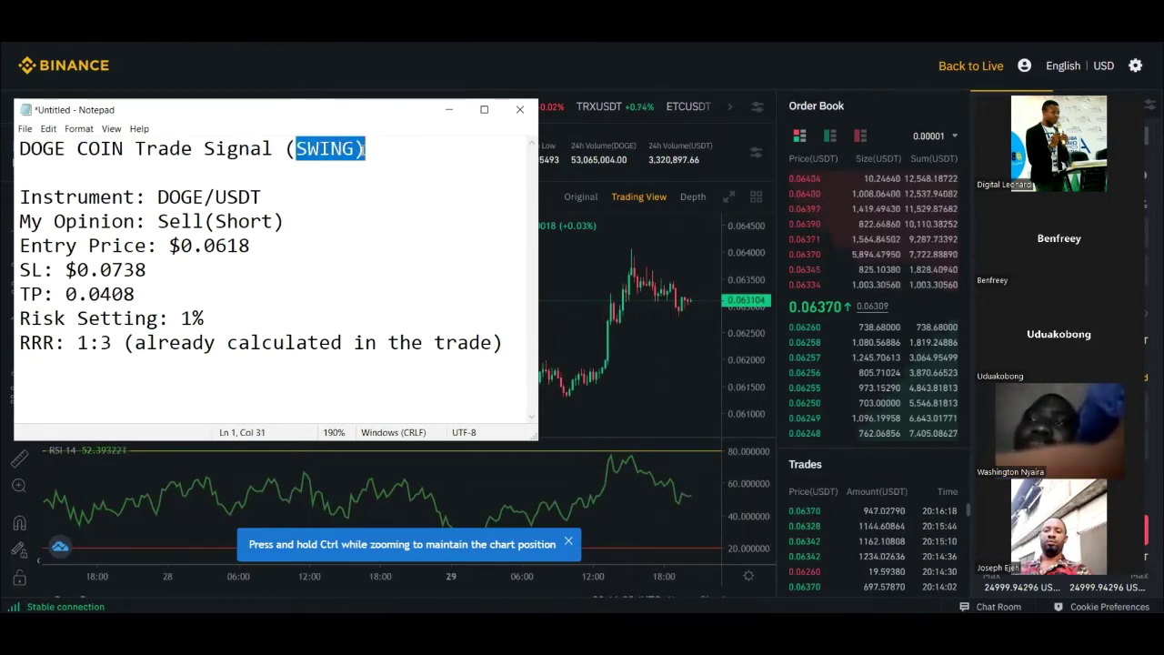
left_click(331, 150)
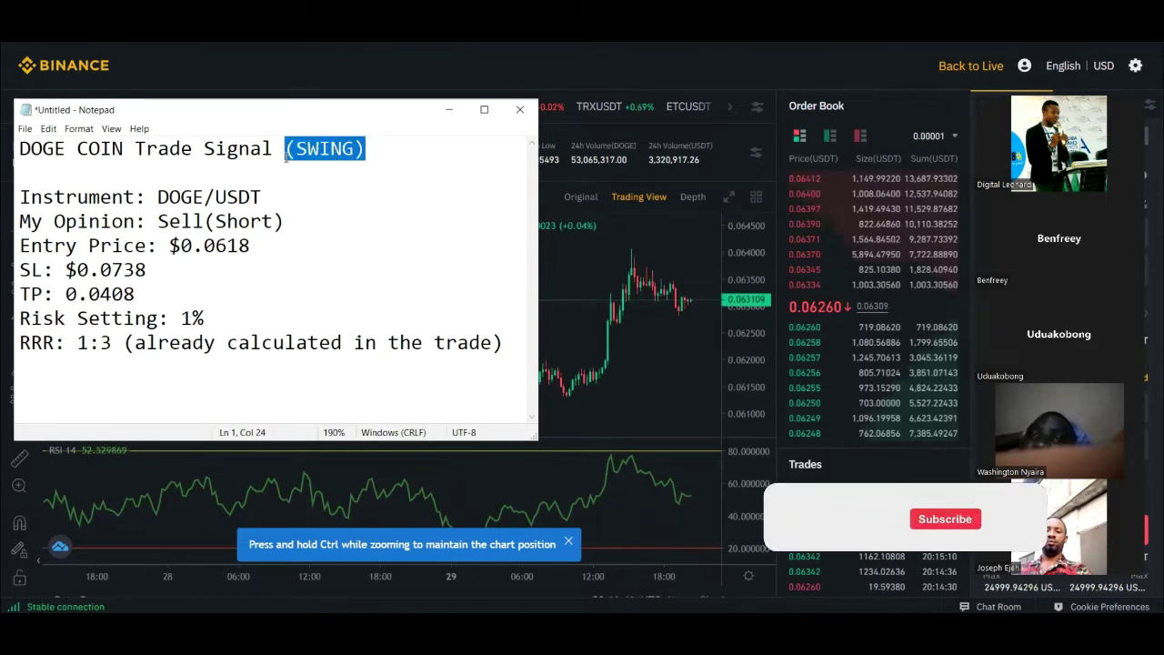
- Minimise the trade signal note and set the DOGEUSDT chart to the 4H timeframe
left_click(380, 148)
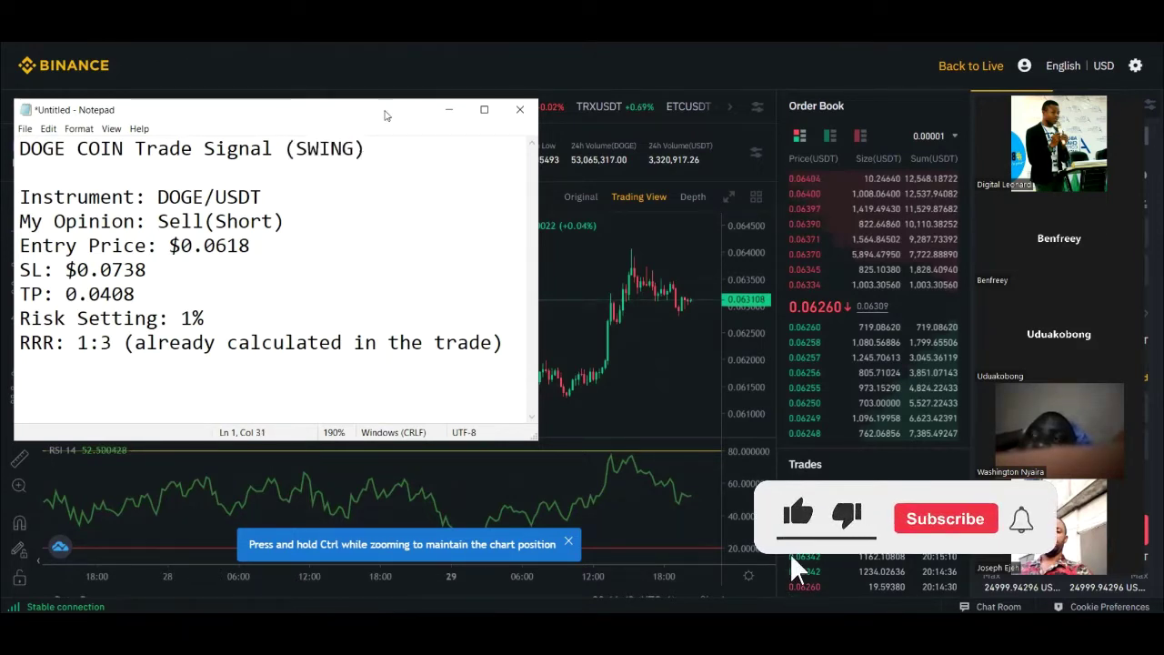
left_click(449, 109)
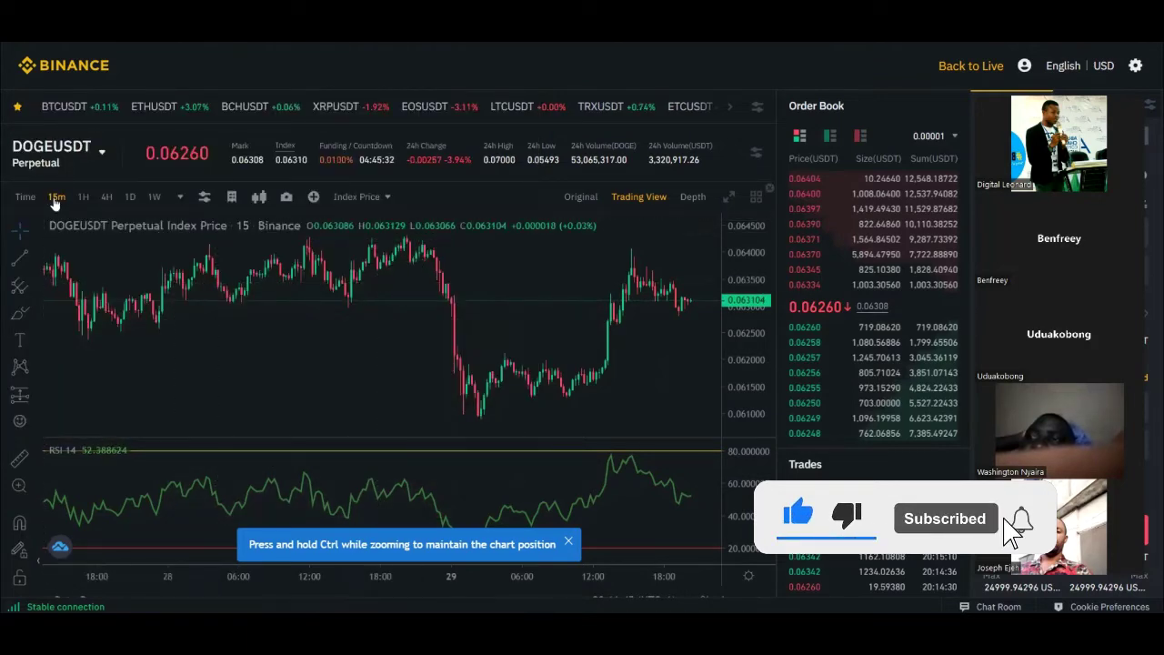
left_click(107, 202)
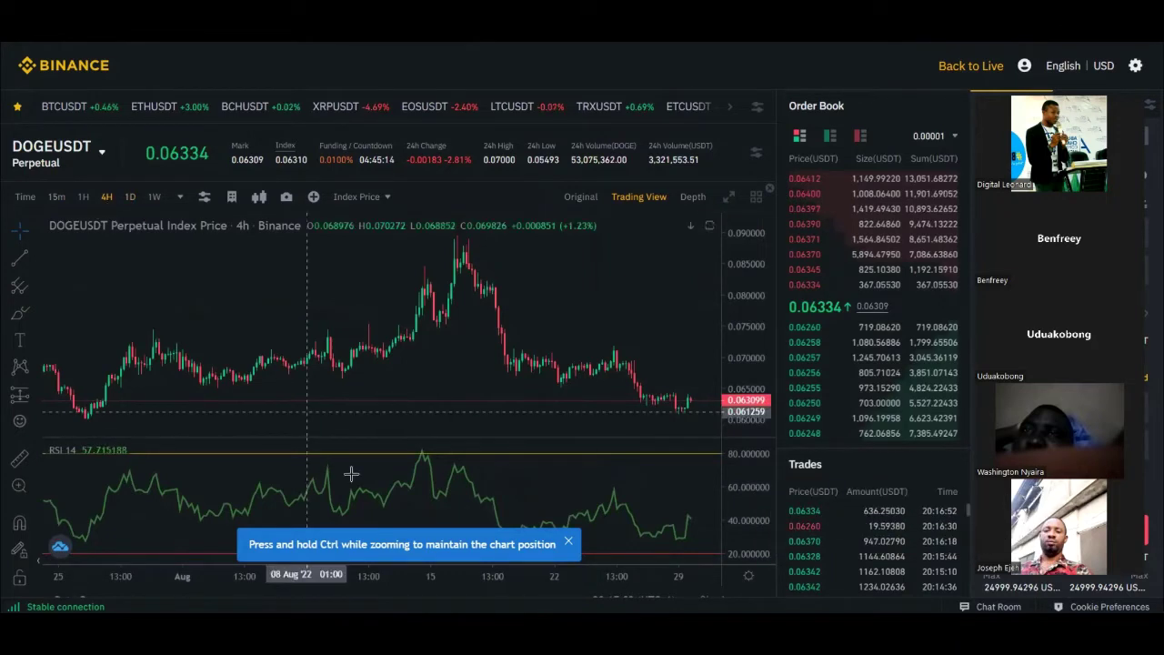
- Return to the Notepad trade signal and examine its SWING label, stop loss and entry price
key("alt+Tab")
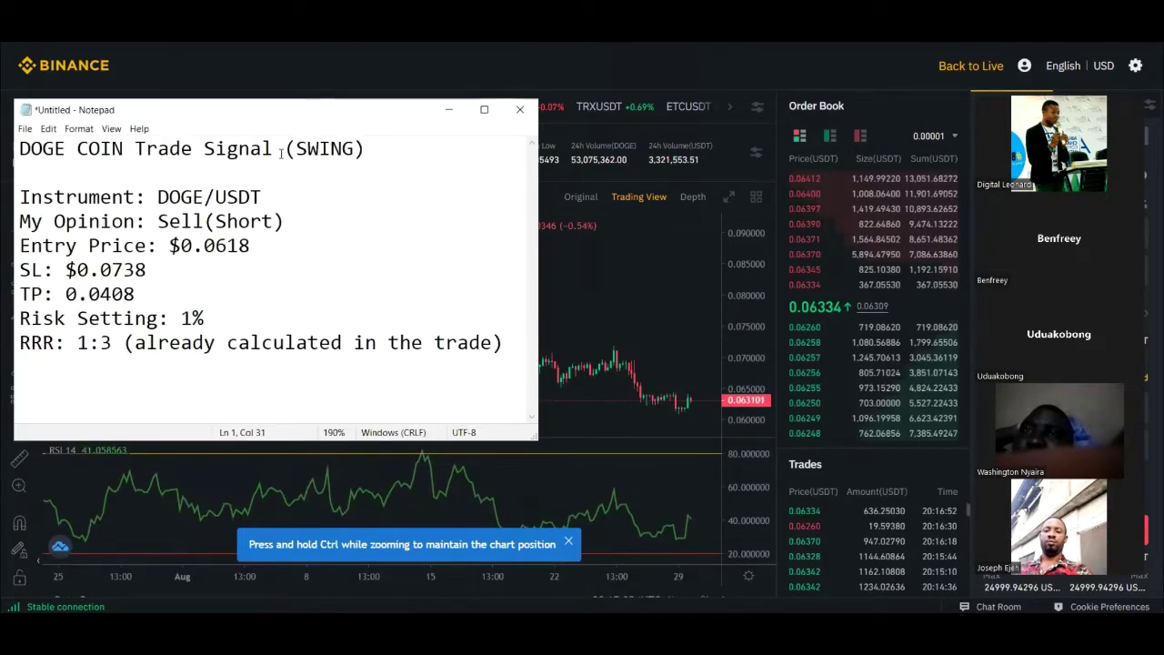
left_click_drag(286, 150, 326, 155)
left_click(314, 196)
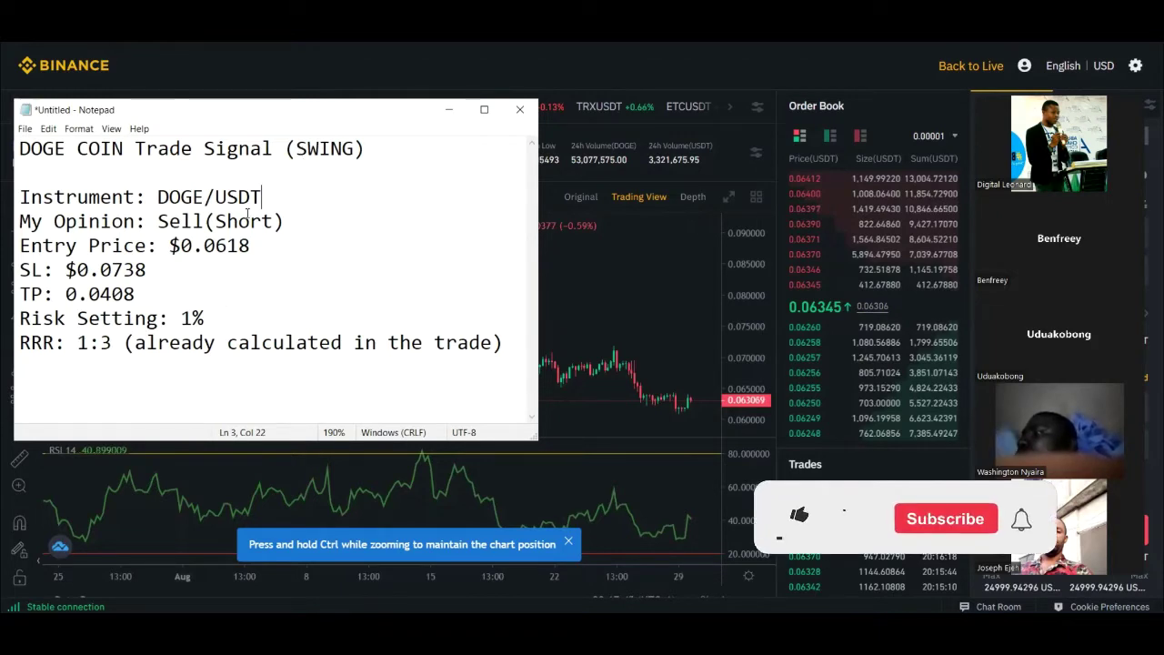
left_click_drag(297, 149, 309, 155)
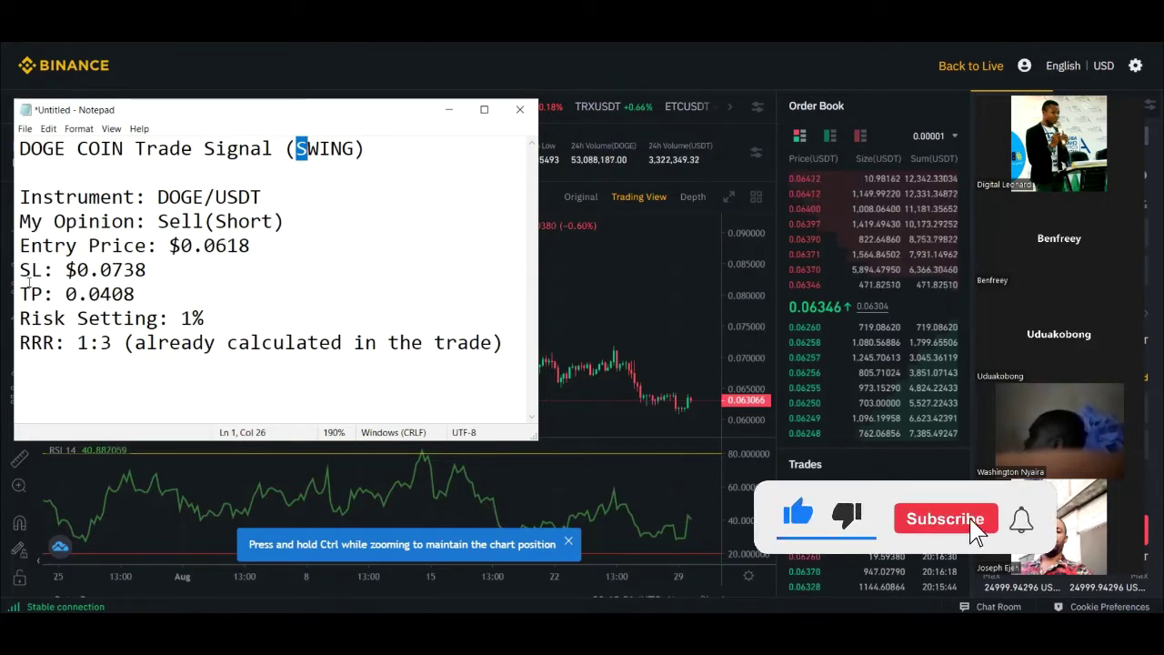
left_click_drag(66, 270, 160, 272)
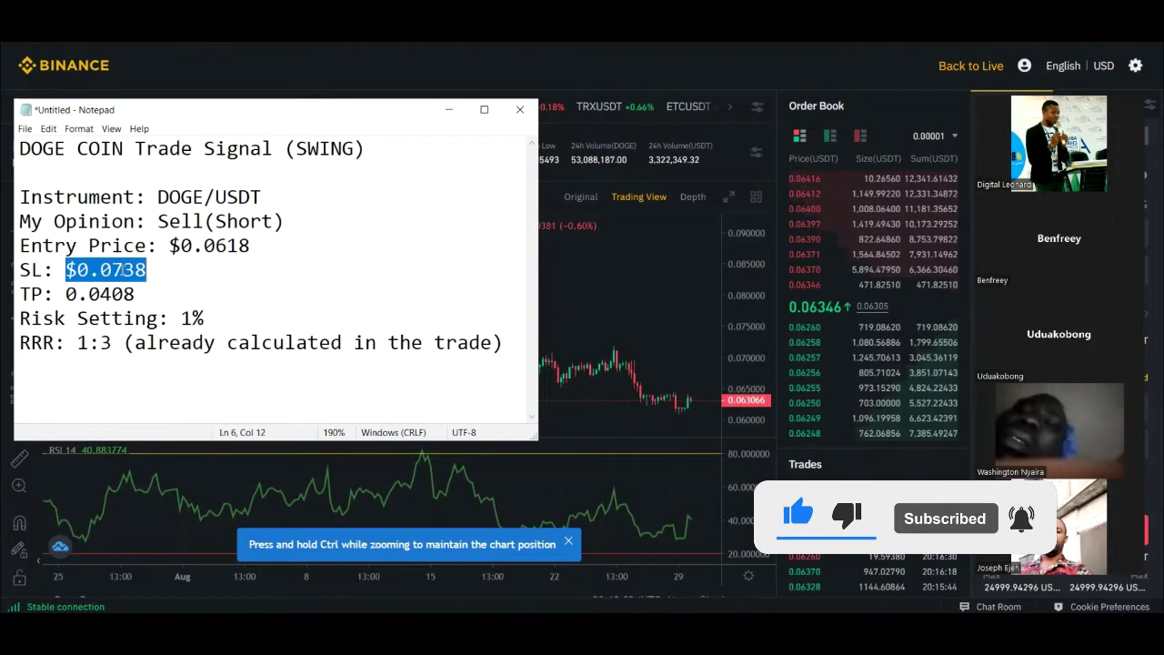
left_click(124, 269)
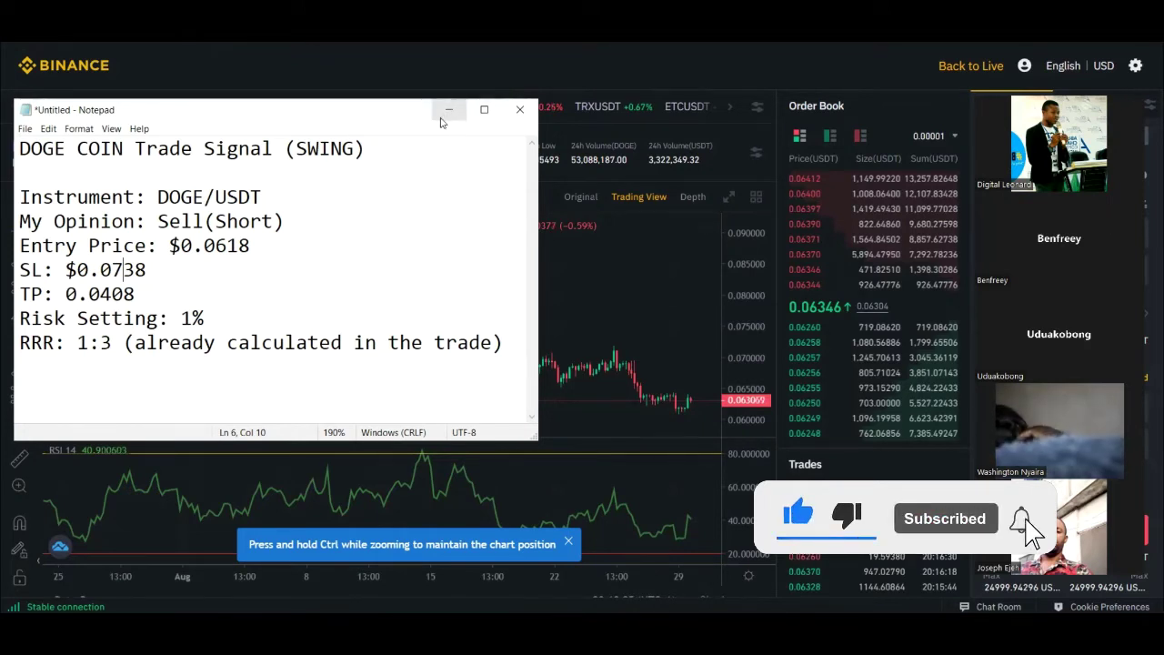
left_click_drag(182, 246, 250, 245)
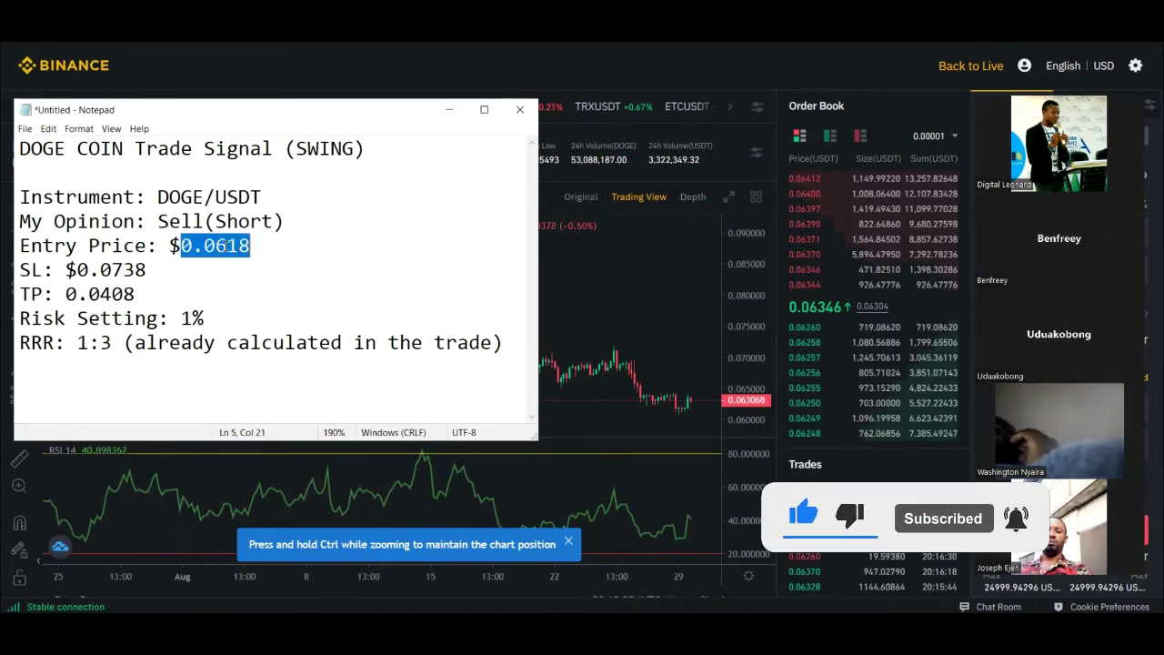
- Copy the entry price 0.0618 from the Notepad trade signal and minimise the note to return to the Binance Futures page
right_click(223, 245)
left_click(254, 287)
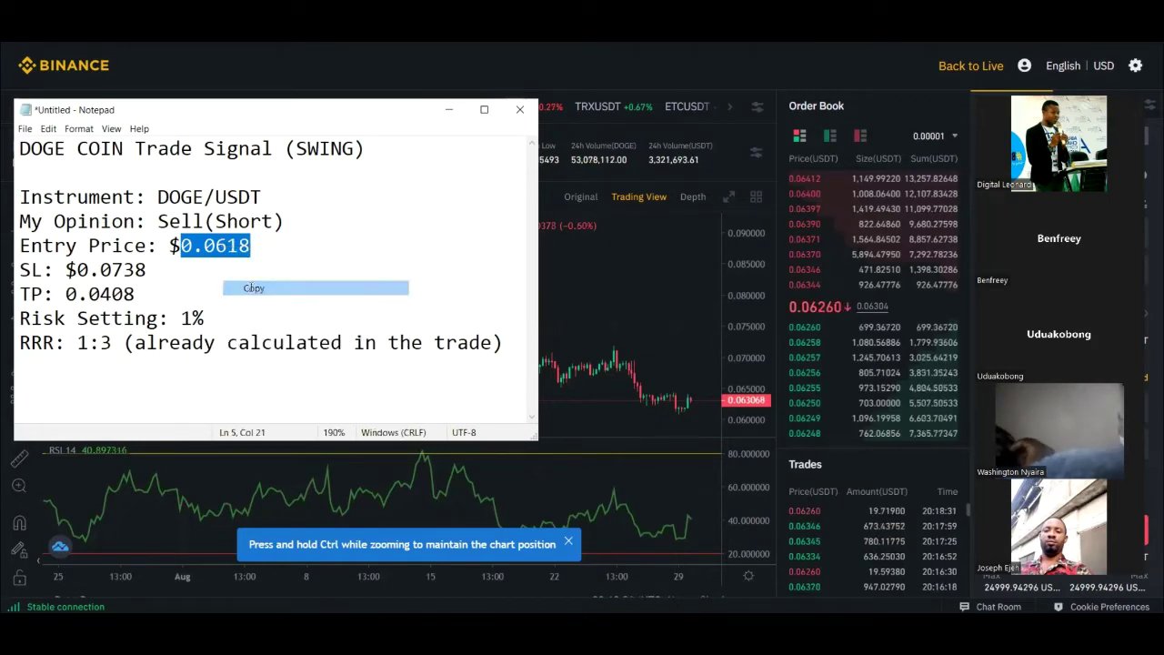
left_click(448, 113)
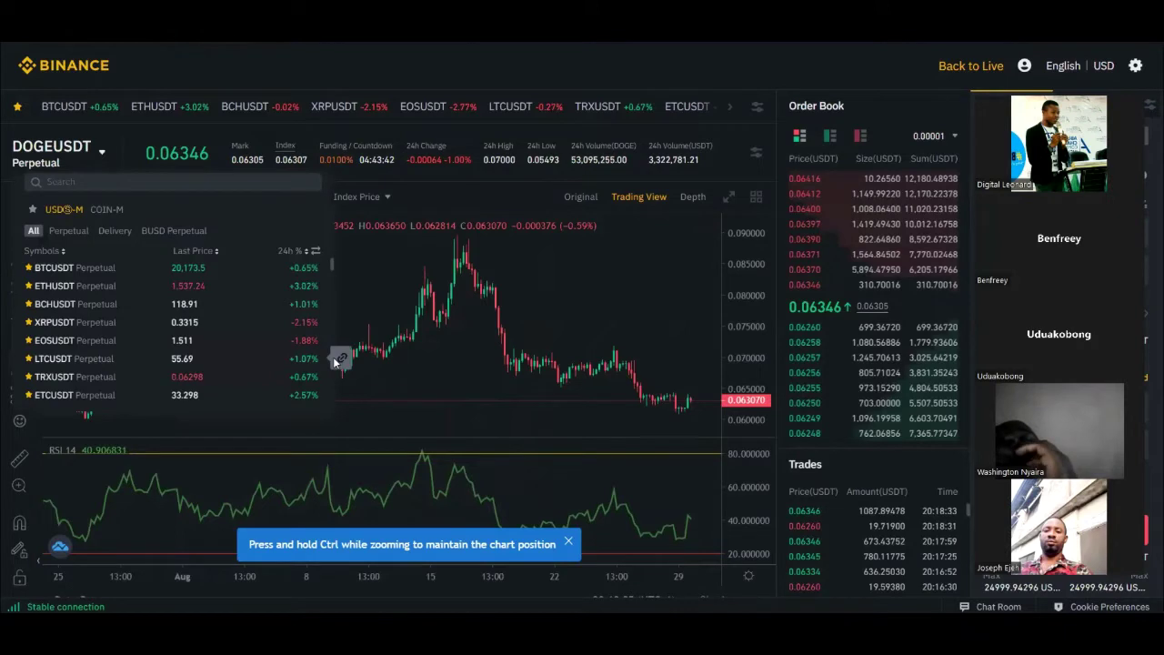
left_click(333, 356)
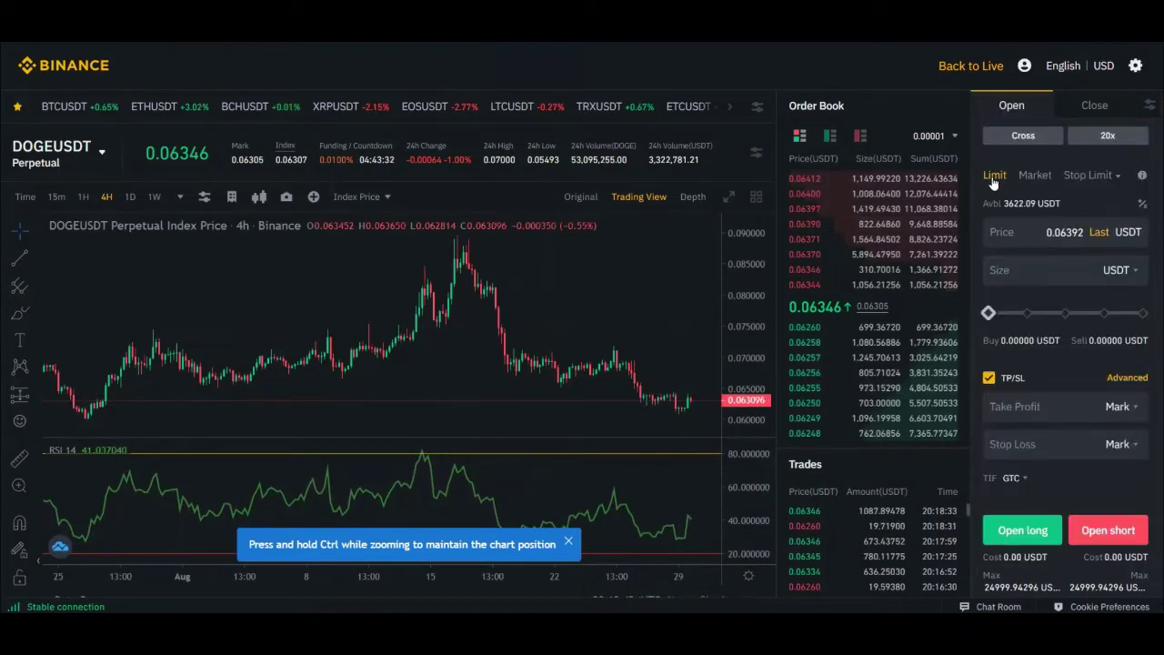
- Switch the DOGEUSDT Perpetual margin mode to Isolated and confirm it
left_click(1024, 136)
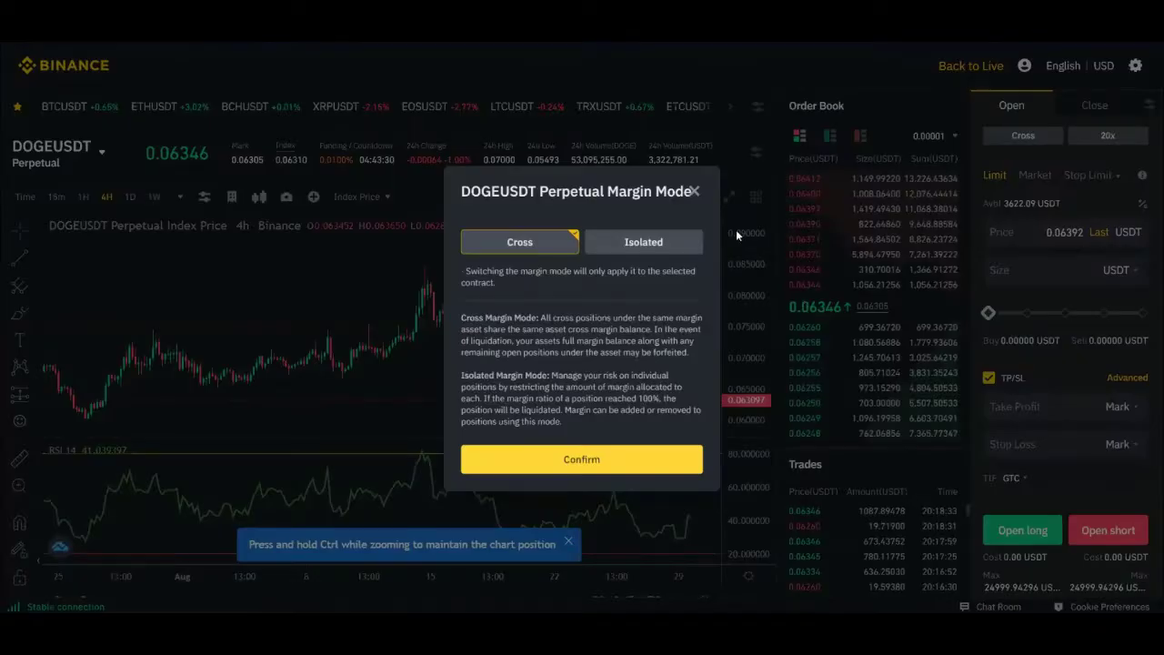
left_click(650, 235)
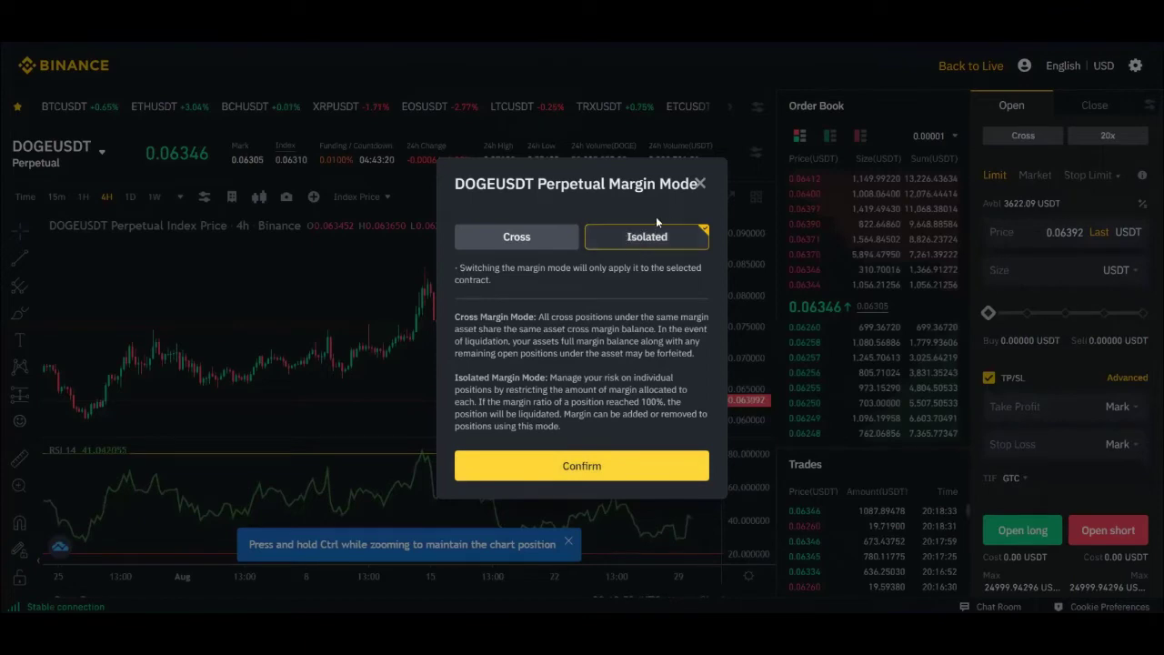
left_click(590, 465)
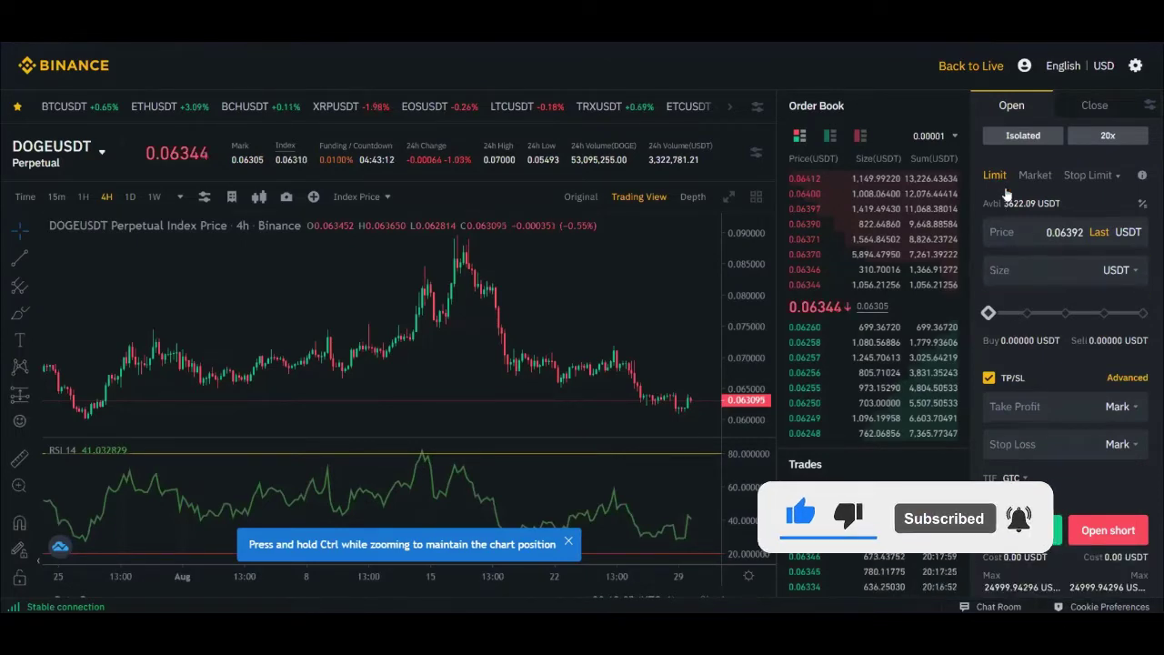
- Set the limit order's price to 0.0618 and its size to 1000 USDT
left_click(1045, 234)
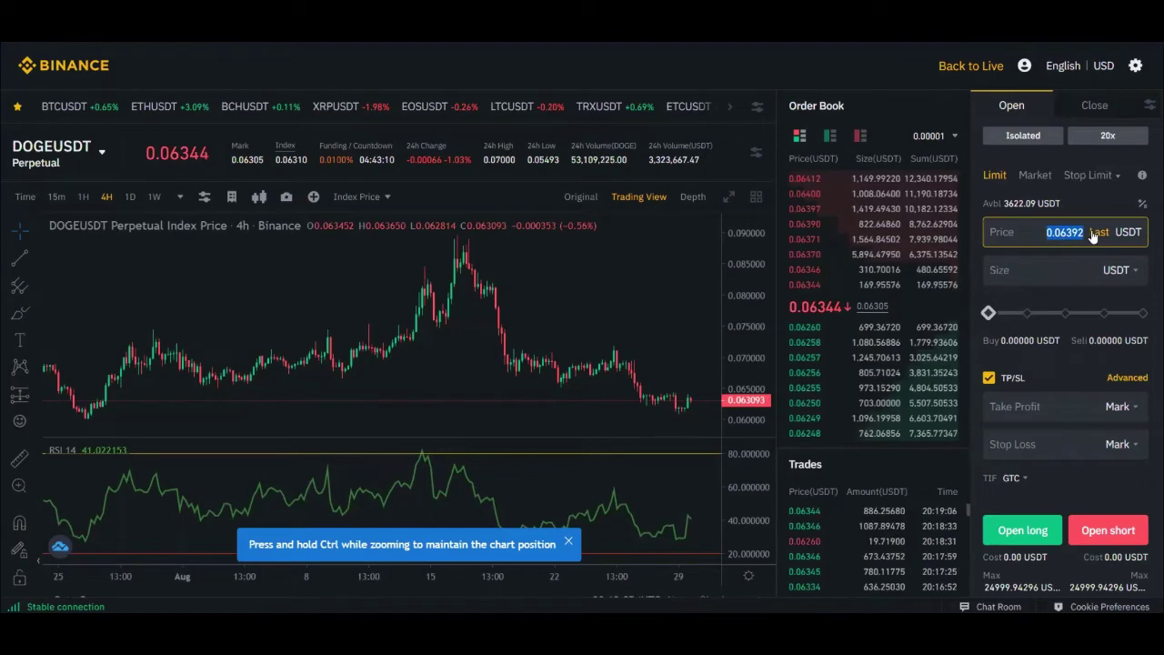
type("0.0618")
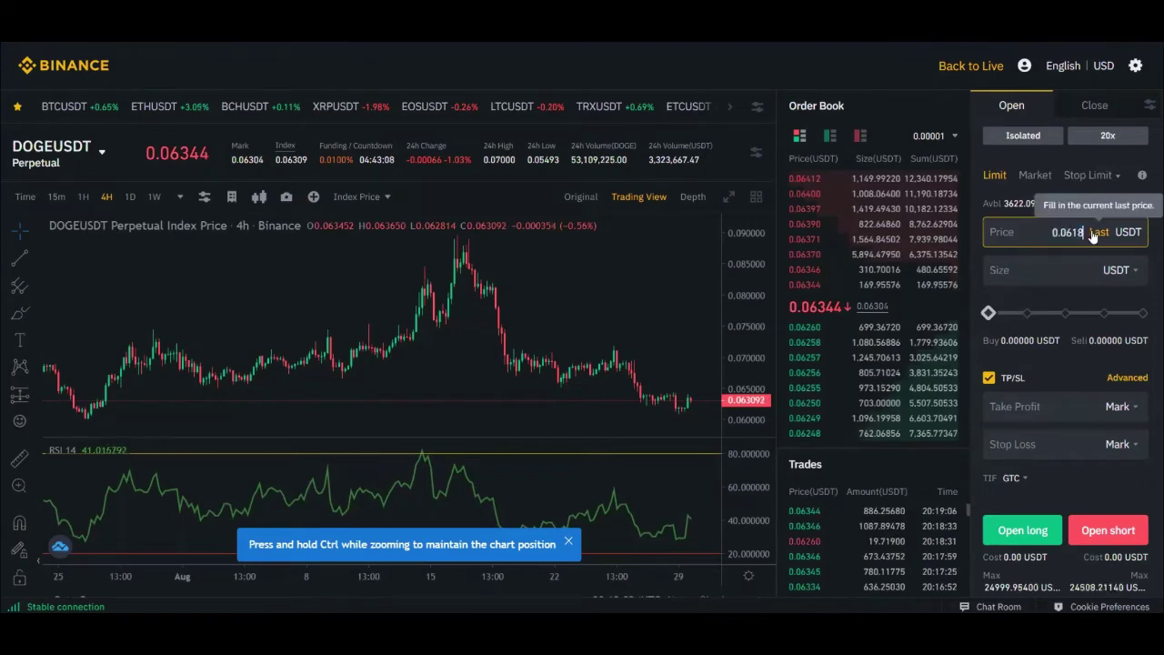
left_click(1071, 274)
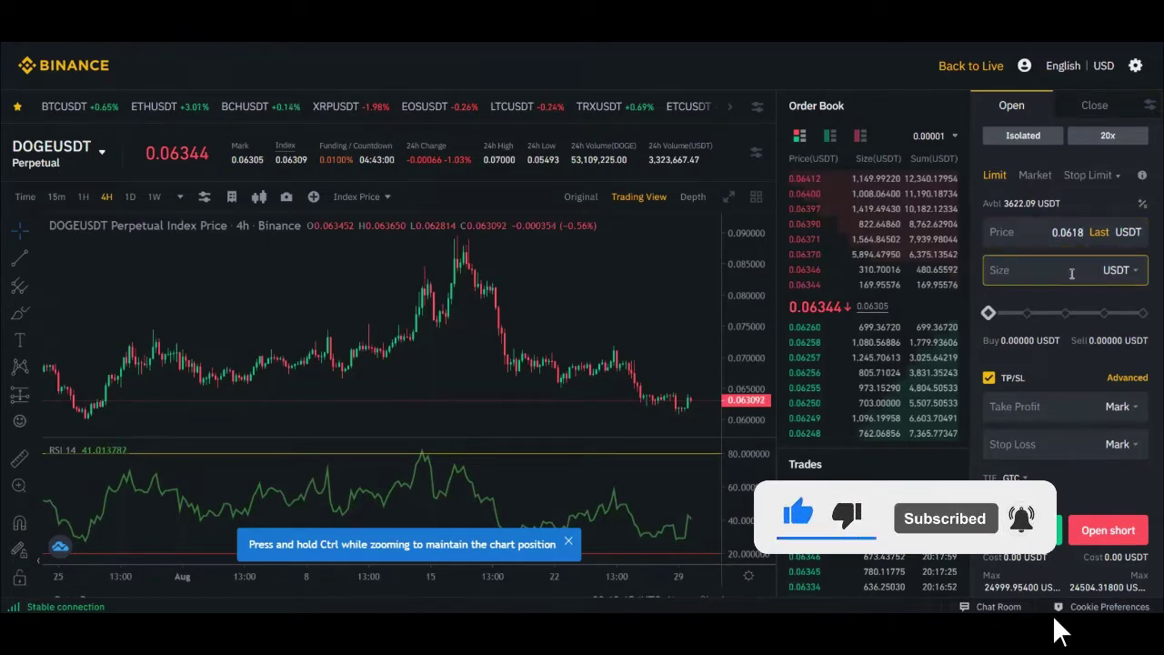
left_click(1137, 273)
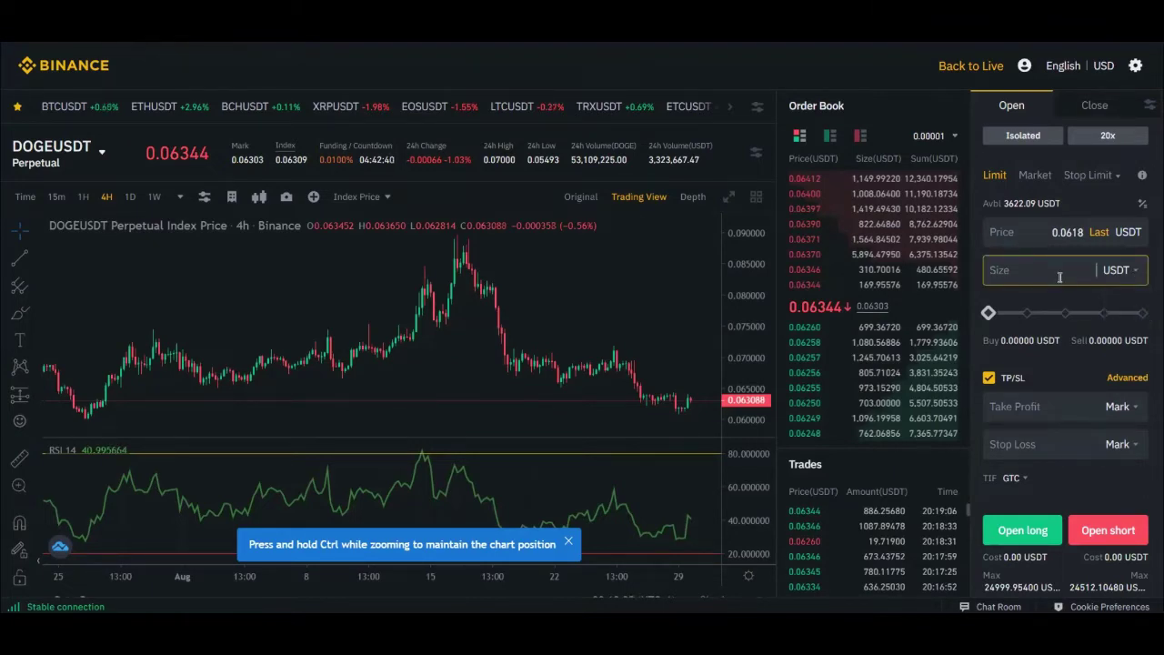
type("1000")
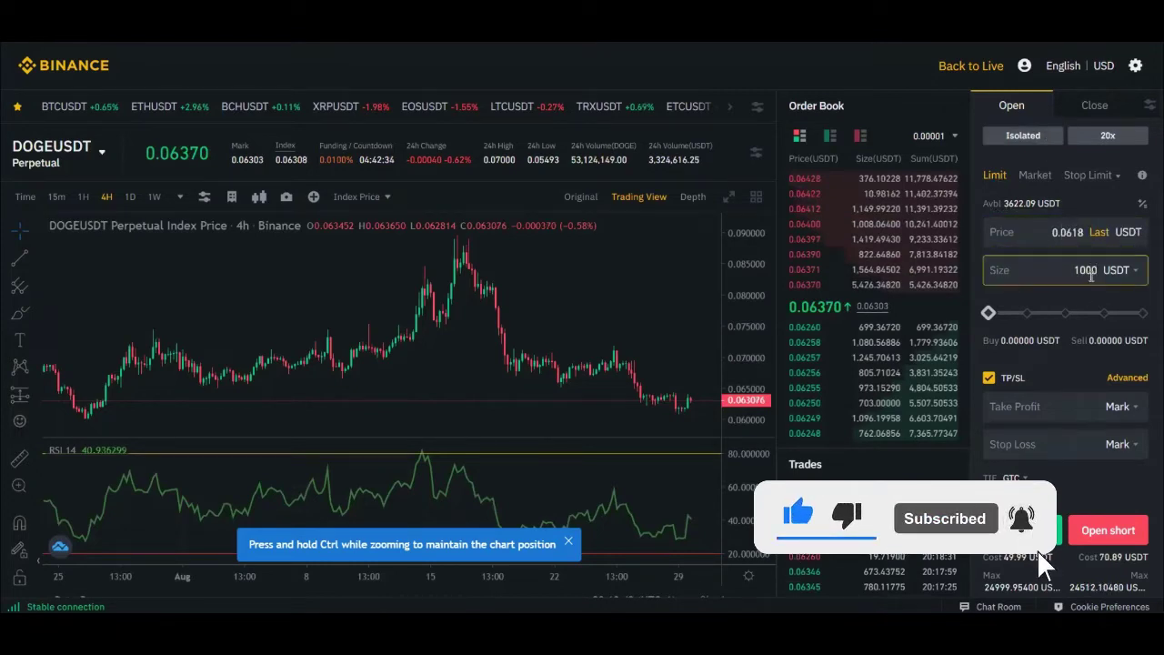
- Examine the order's long and short cost in relation to the entered size and the leverage
scroll(1000, 436, "down", 3)
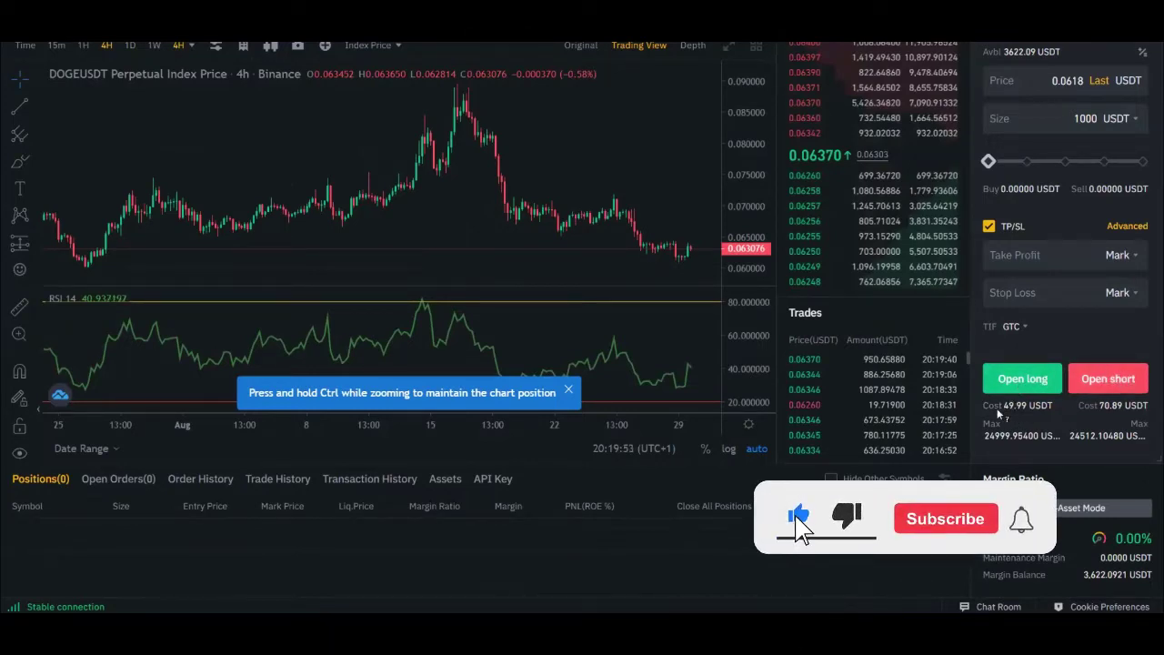
scroll(1027, 422, "up", 1)
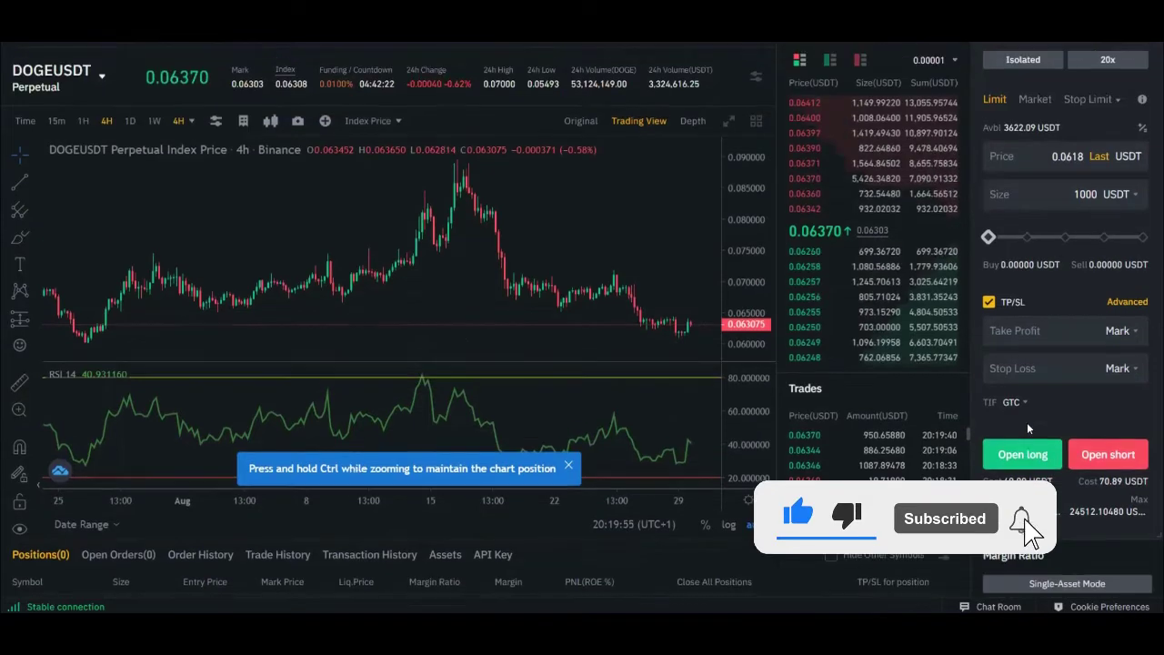
scroll(1064, 364, "up", 1)
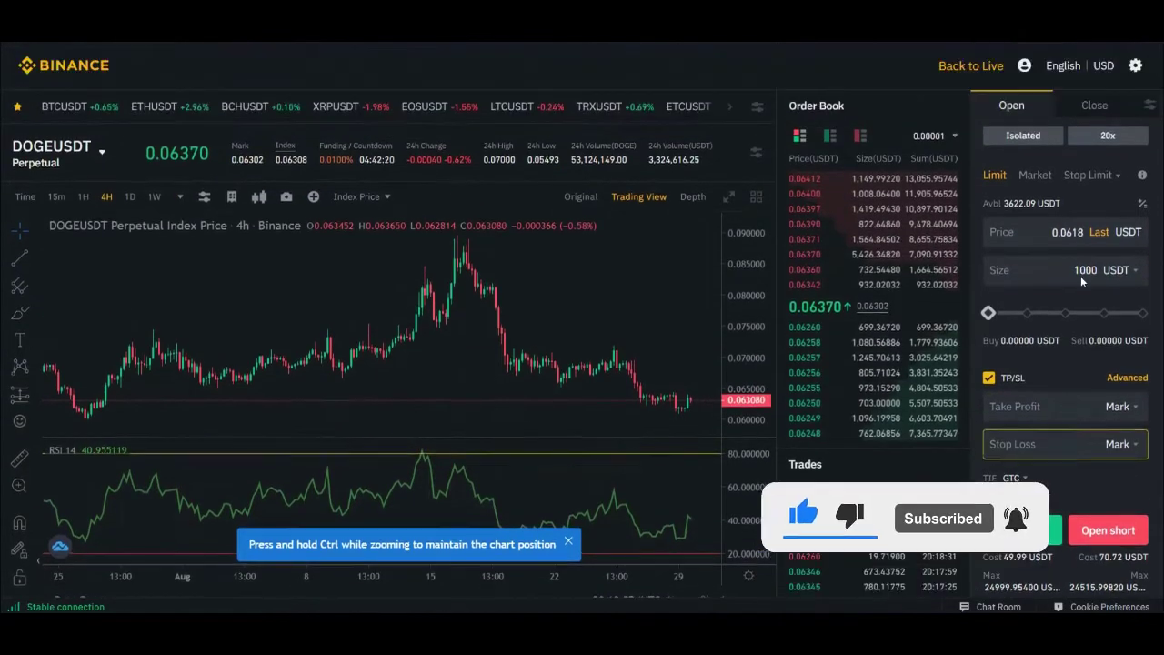
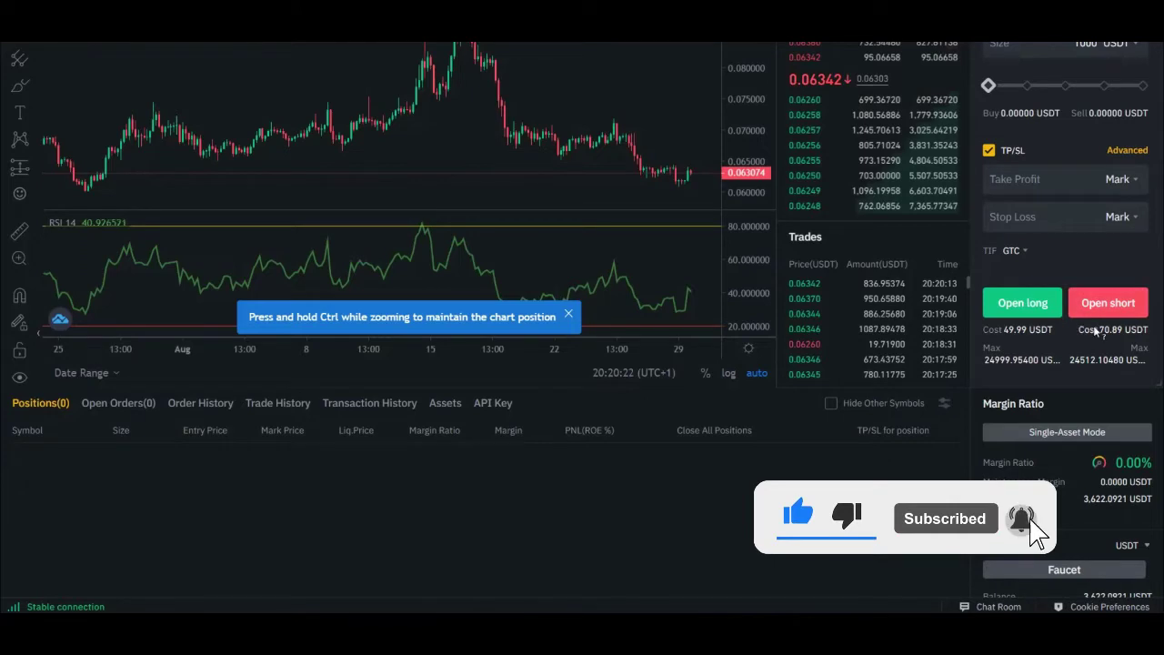
scroll(1094, 325, "up", 2)
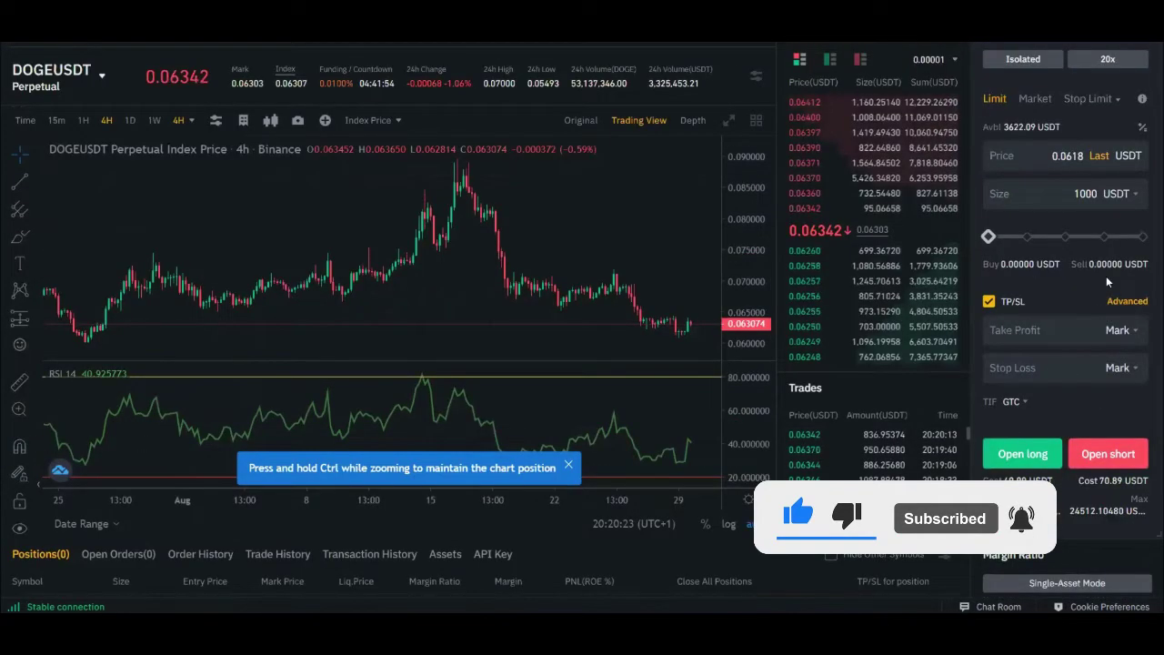
left_click(1092, 194)
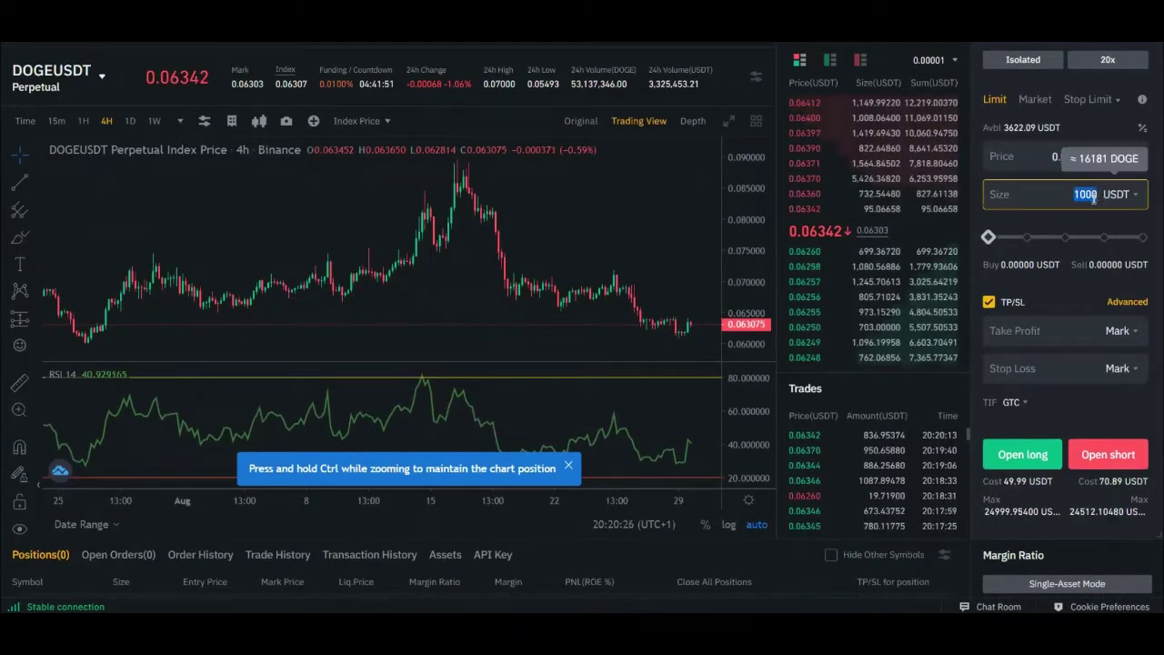
scroll(1071, 264, "up", 1)
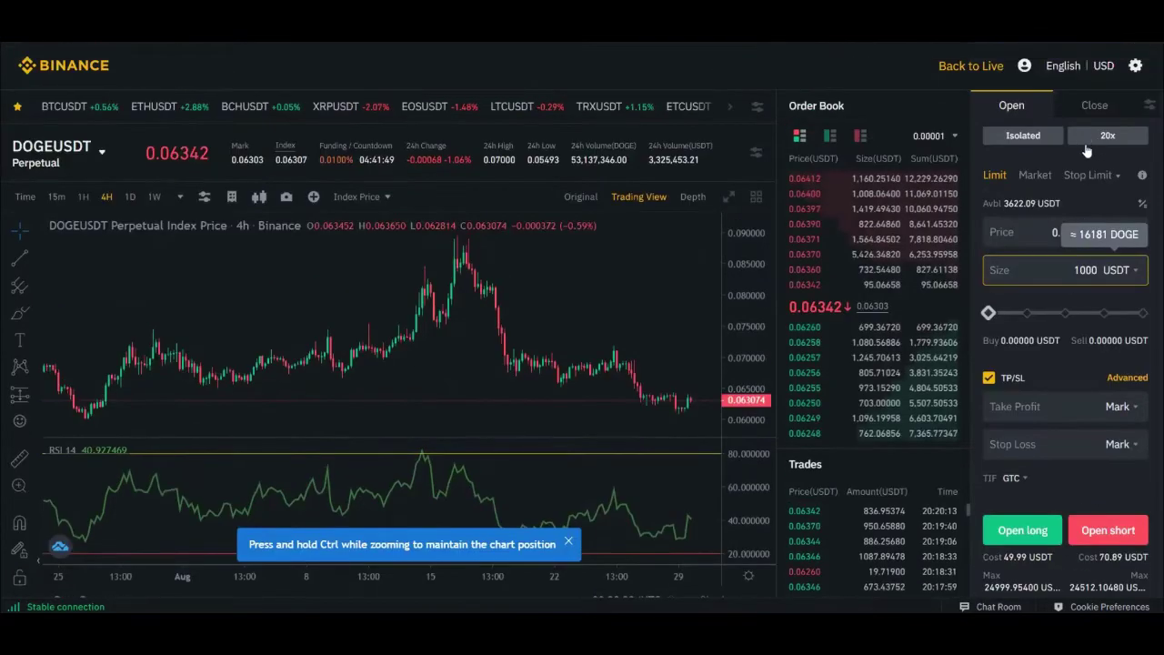
scroll(1044, 332, "down", 3)
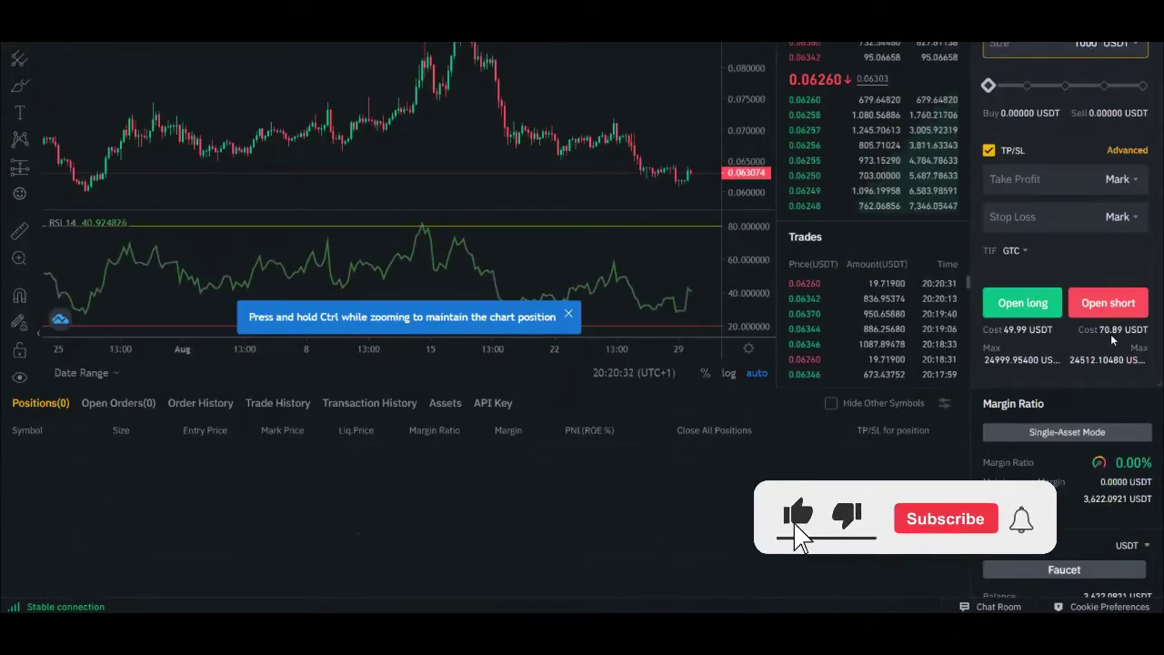
scroll(1075, 179, "up", 1)
scroll(1075, 179, "up", 2)
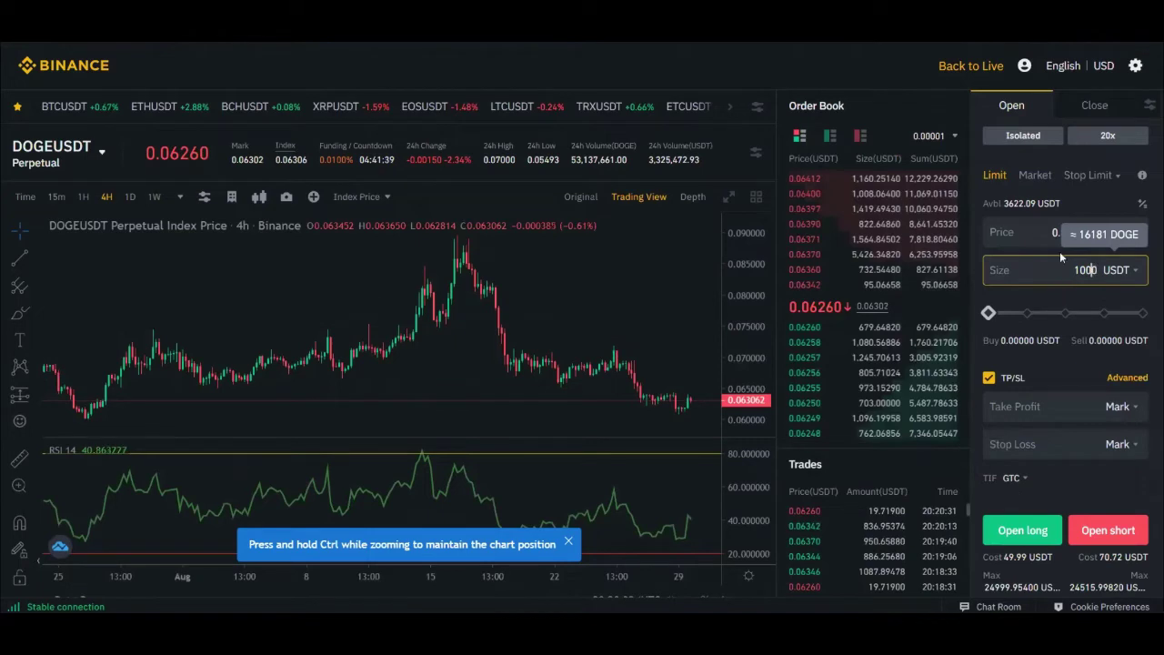
- Keep TP/SL enabled on the order and copy the stop loss 0.0738 from the Notepad signal into the Stop Loss field
left_click(989, 378)
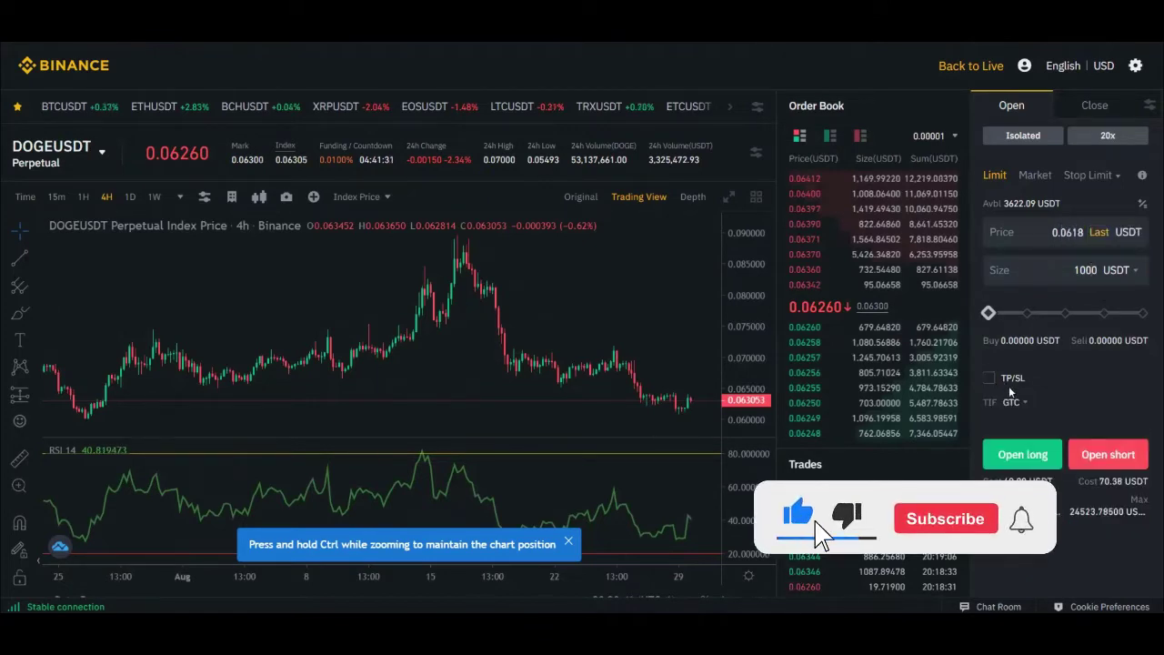
left_click(989, 378)
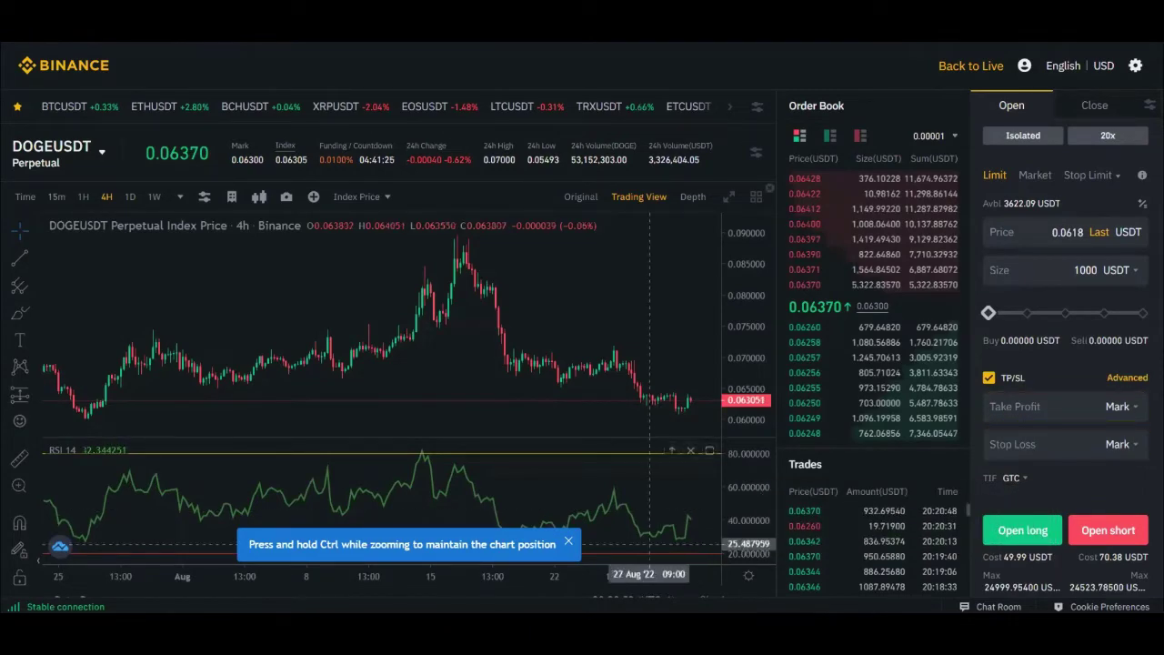
key("alt+Tab")
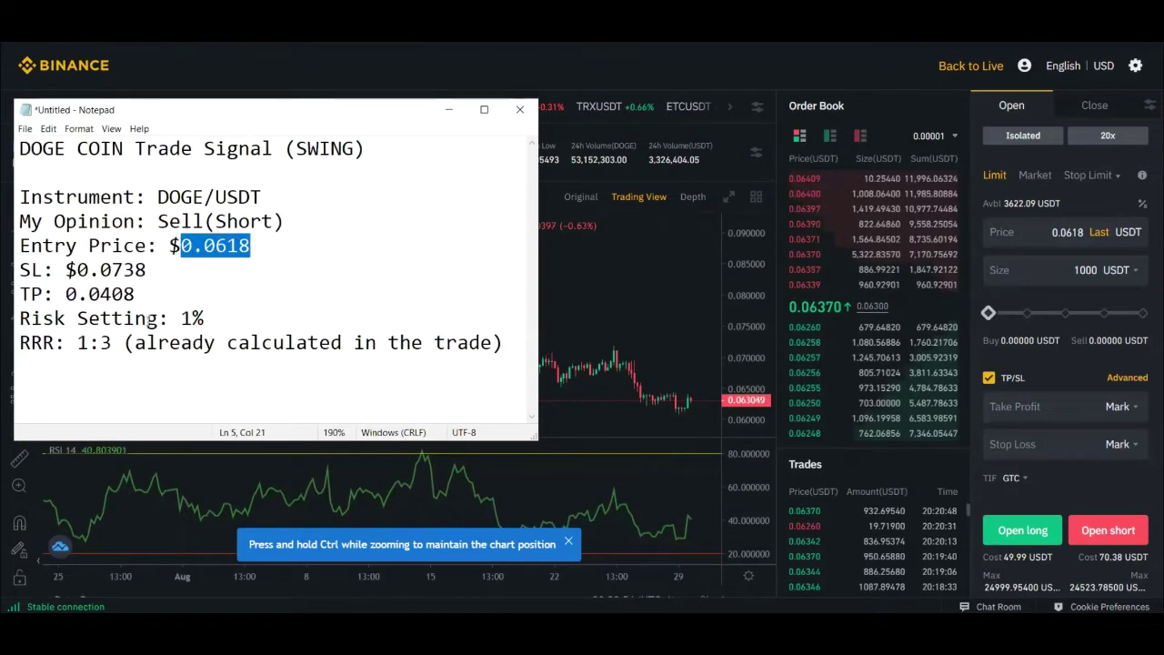
left_click_drag(146, 269, 78, 269)
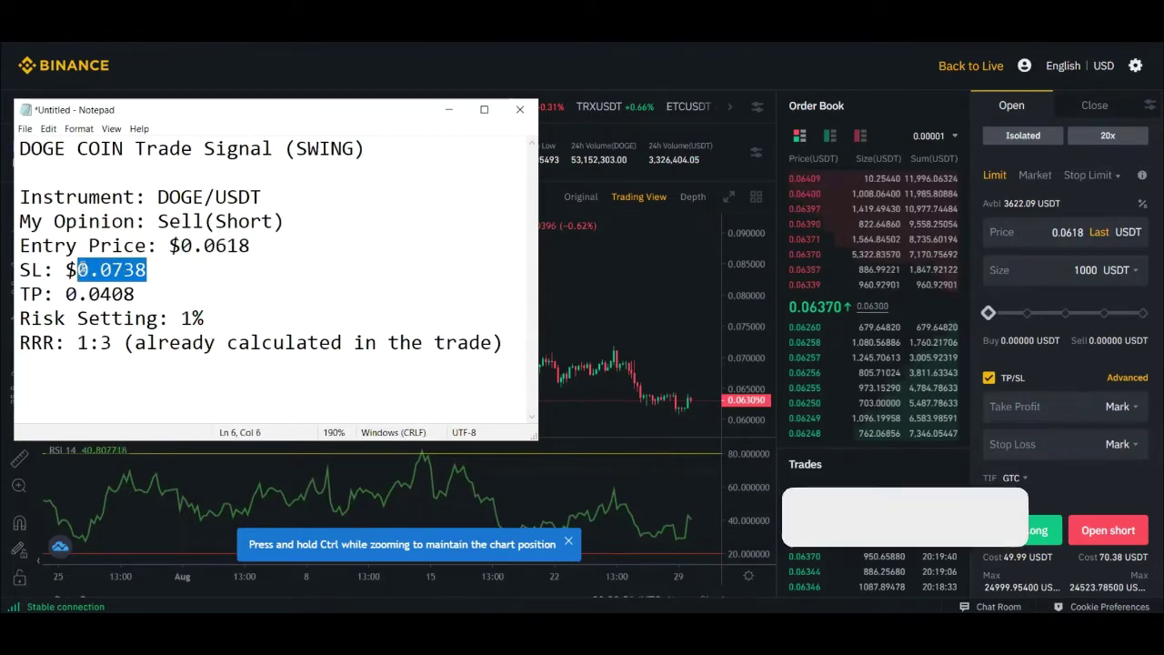
right_click(82, 270)
left_click(109, 309)
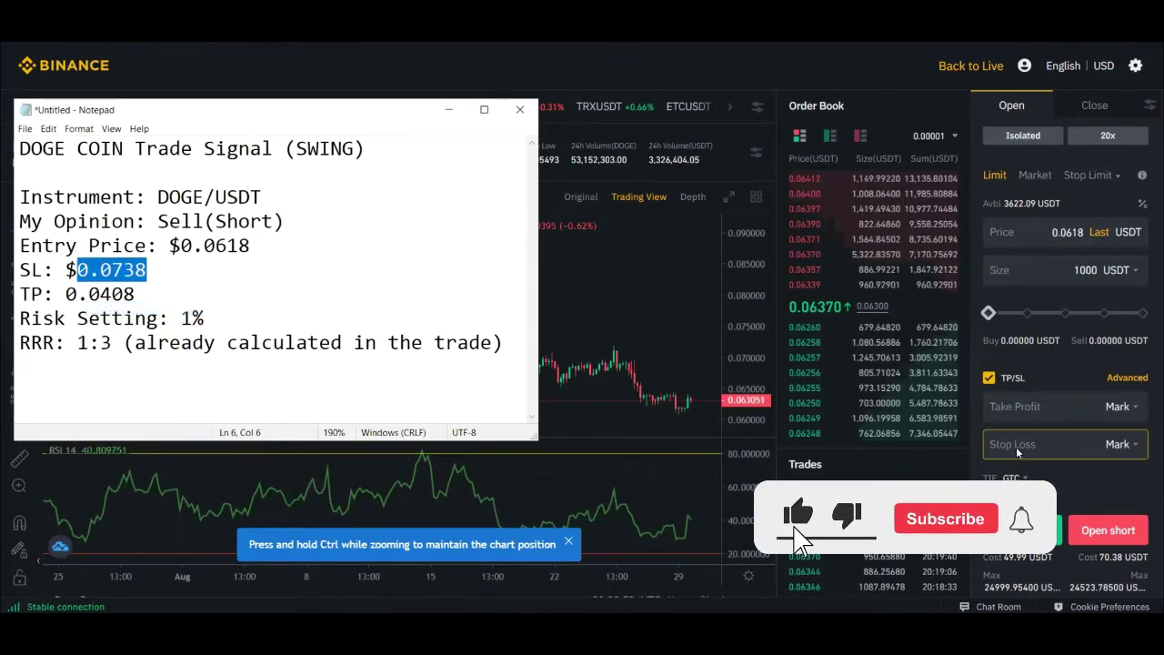
left_click(1034, 435)
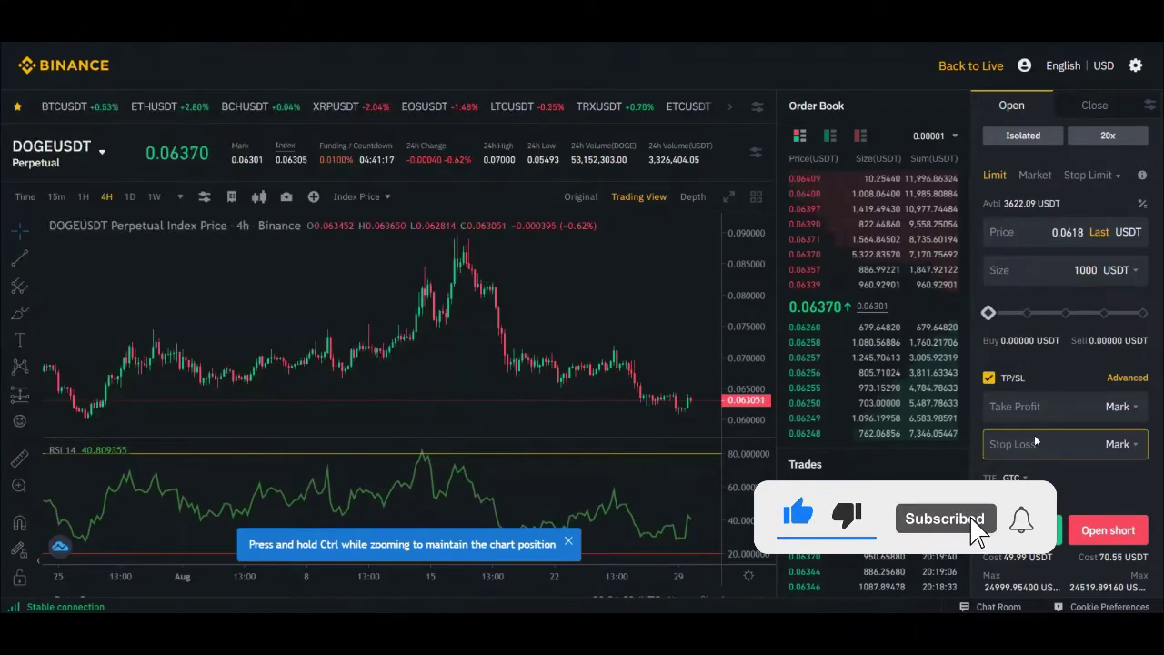
key("ctrl+v")
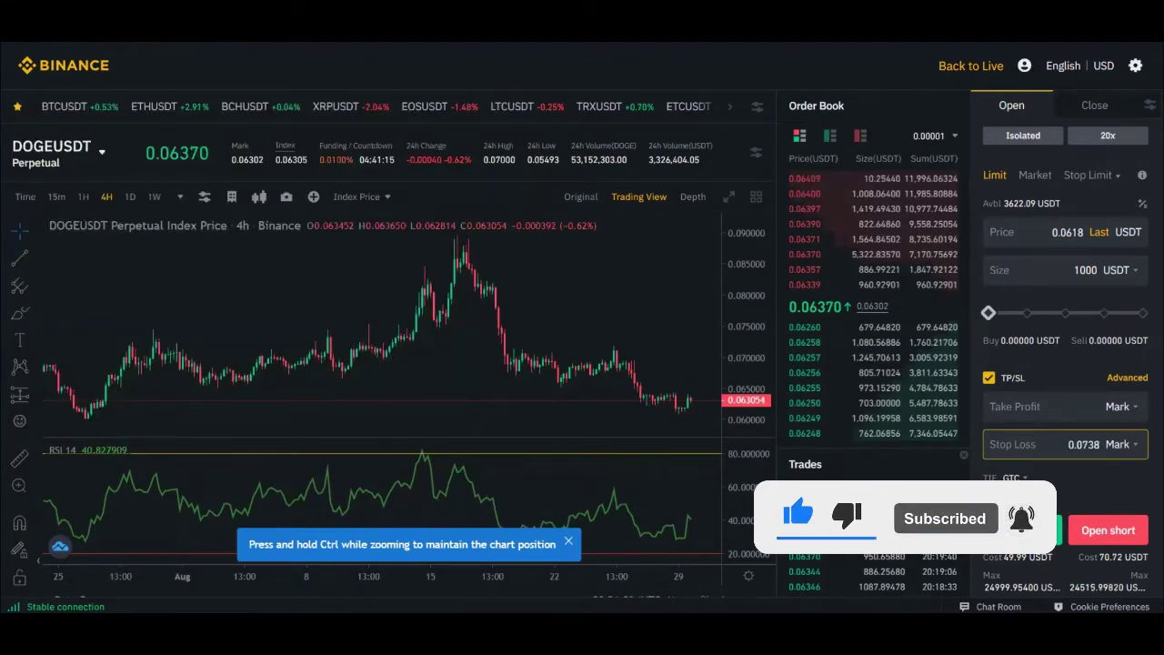
- Copy the take-profit price 0.0408 from the Notepad signal into the order's Take Profit field
key("alt+Tab")
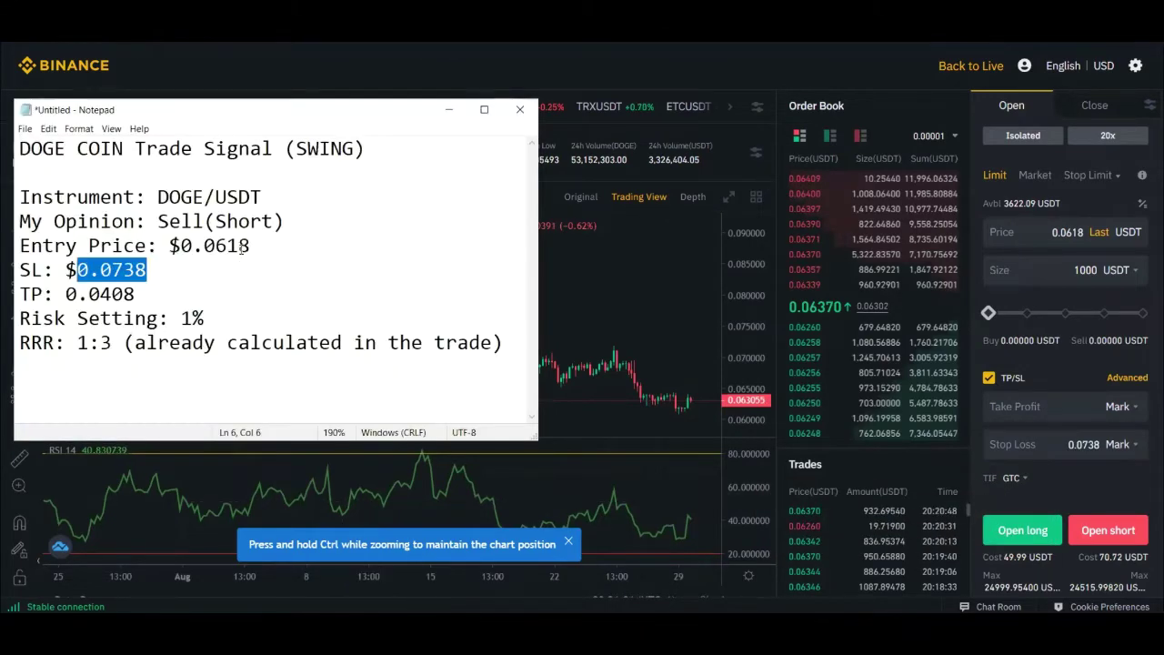
left_click_drag(139, 294, 87, 293)
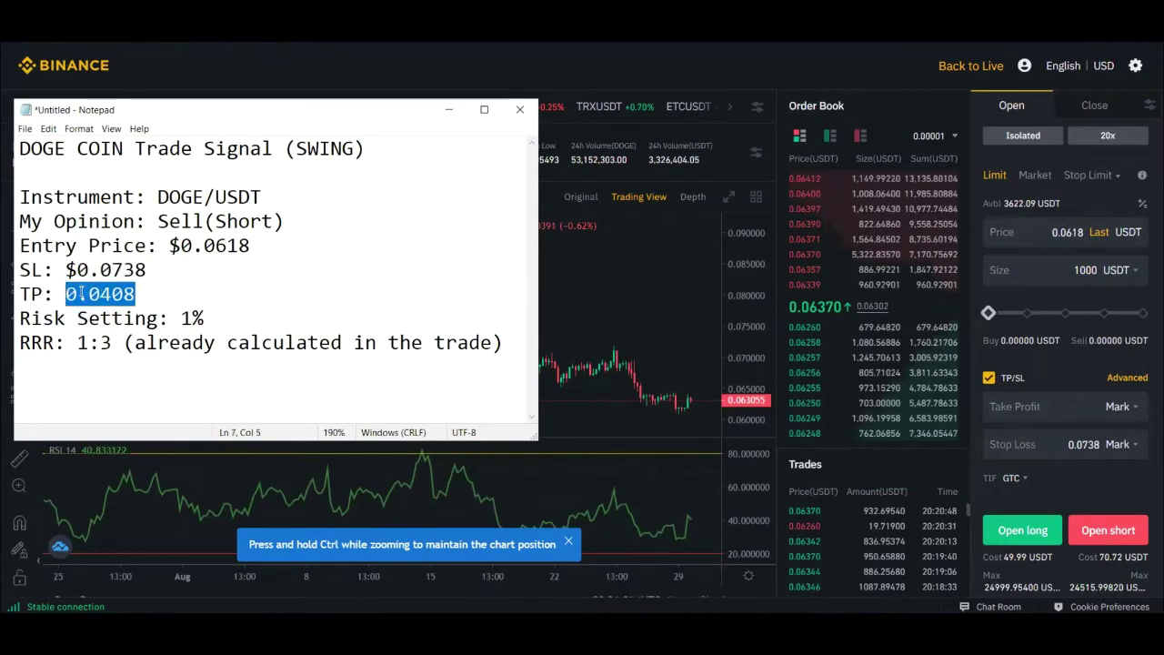
right_click(82, 293)
left_click(104, 332)
left_click(1069, 405)
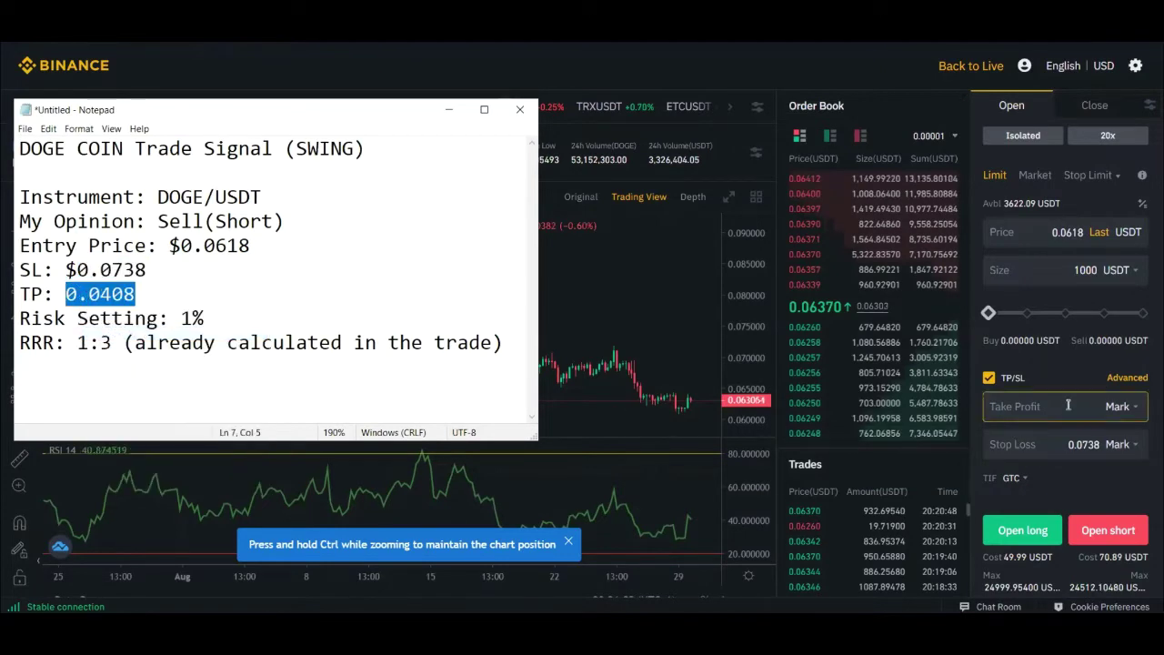
key("ctrl+v")
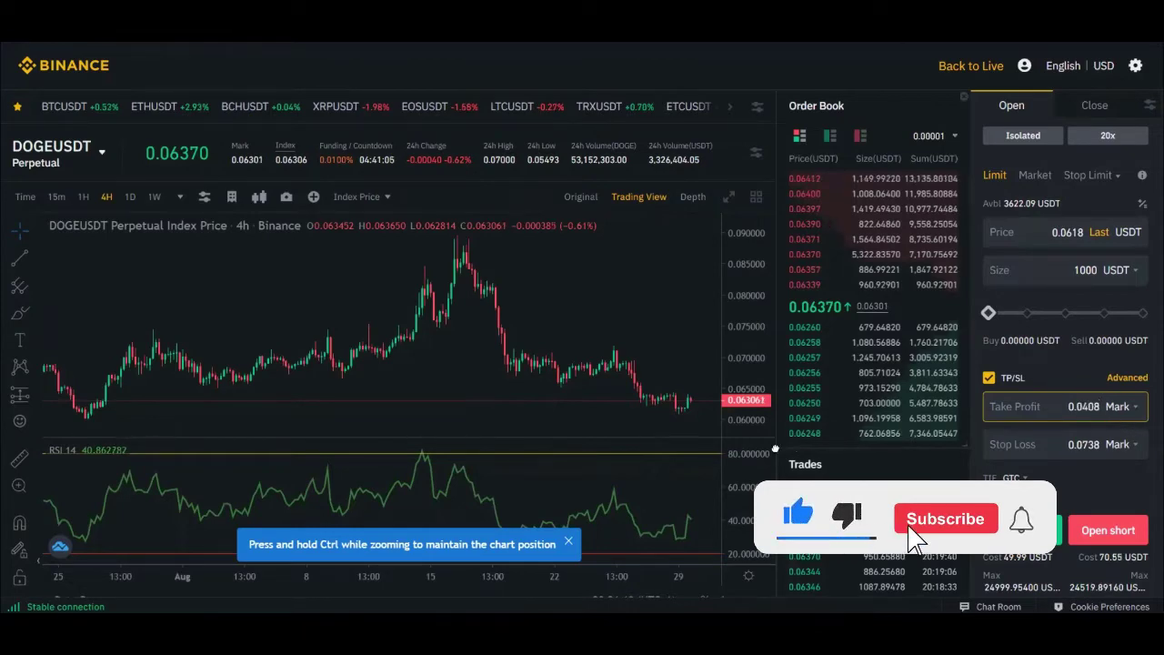
- Switch back to the Notepad signal, examine its Sell(Short) opinion and minimise the note
key("alt+Tab")
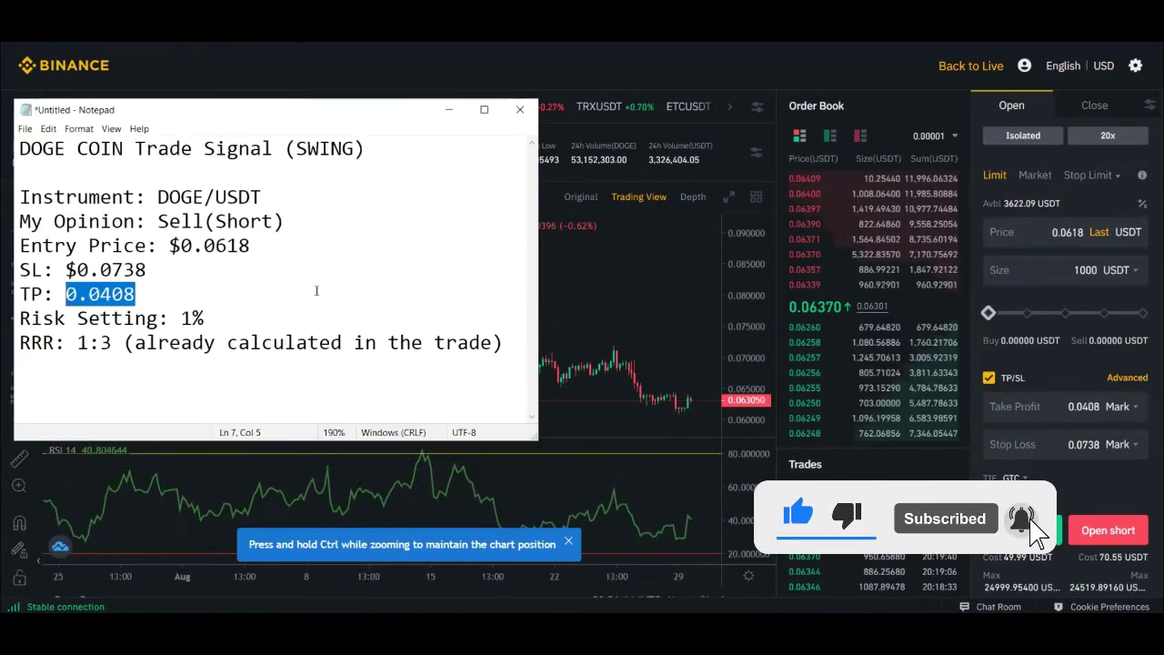
left_click(160, 227)
double_click(160, 227)
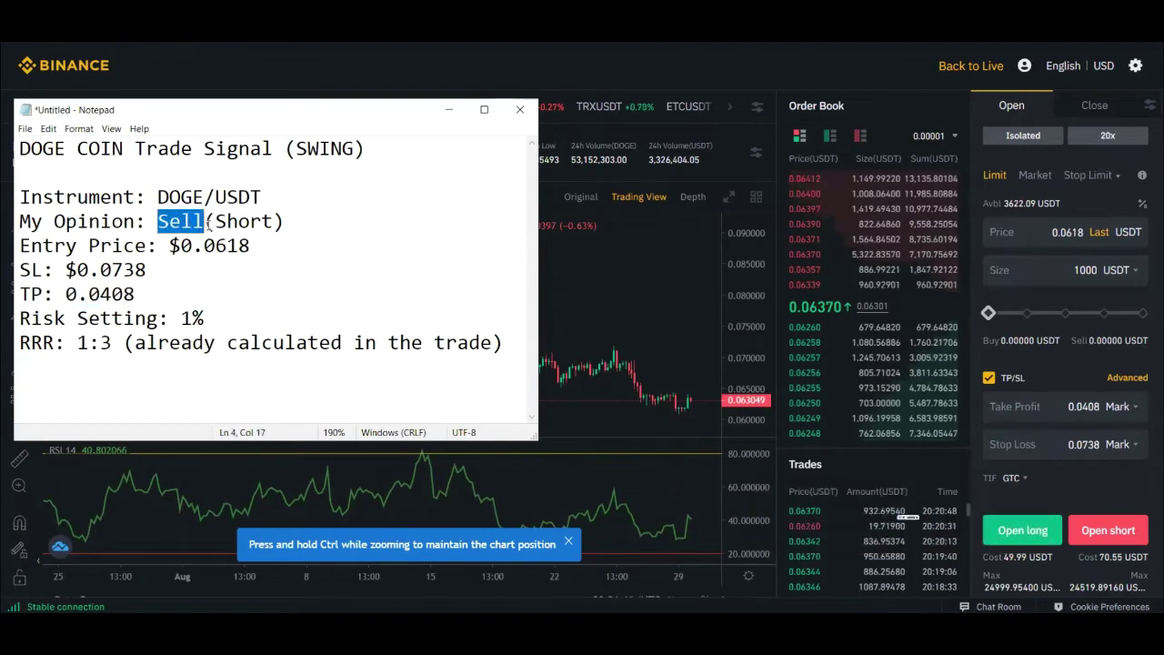
left_click_drag(216, 223, 261, 223)
left_click(314, 241)
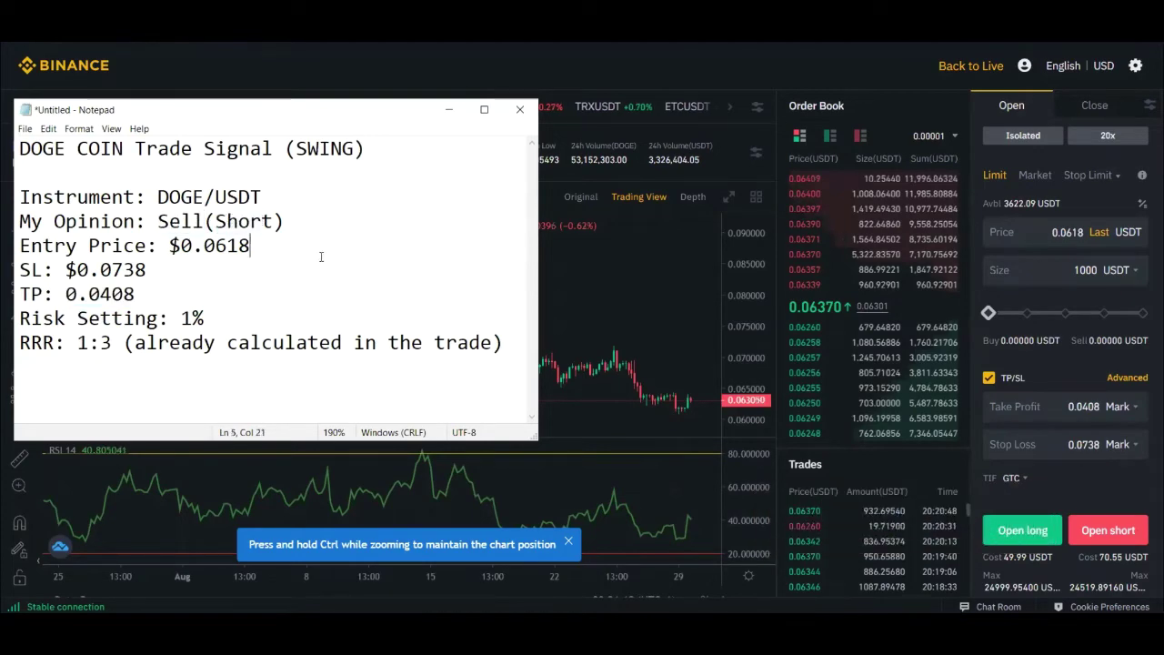
left_click(448, 109)
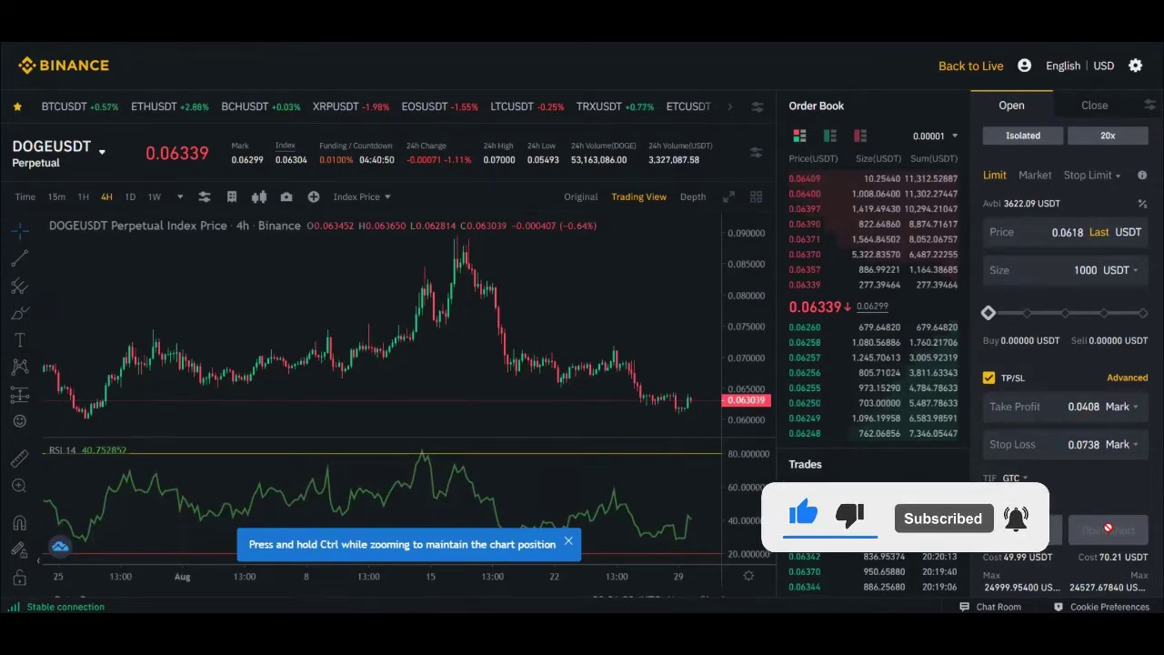
- Examine the open DOGEUSDT short position's PNL and margin, and review the order form's order types and TP/SL fields
scroll(124, 393, "down", 3)
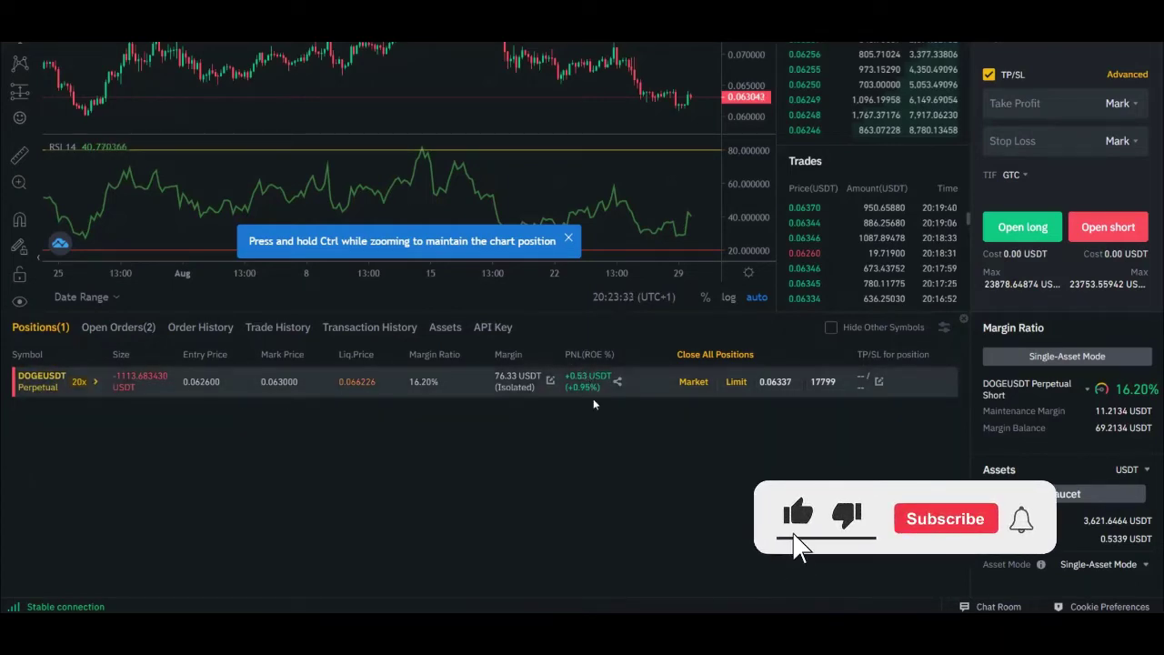
scroll(568, 494, "up", 1)
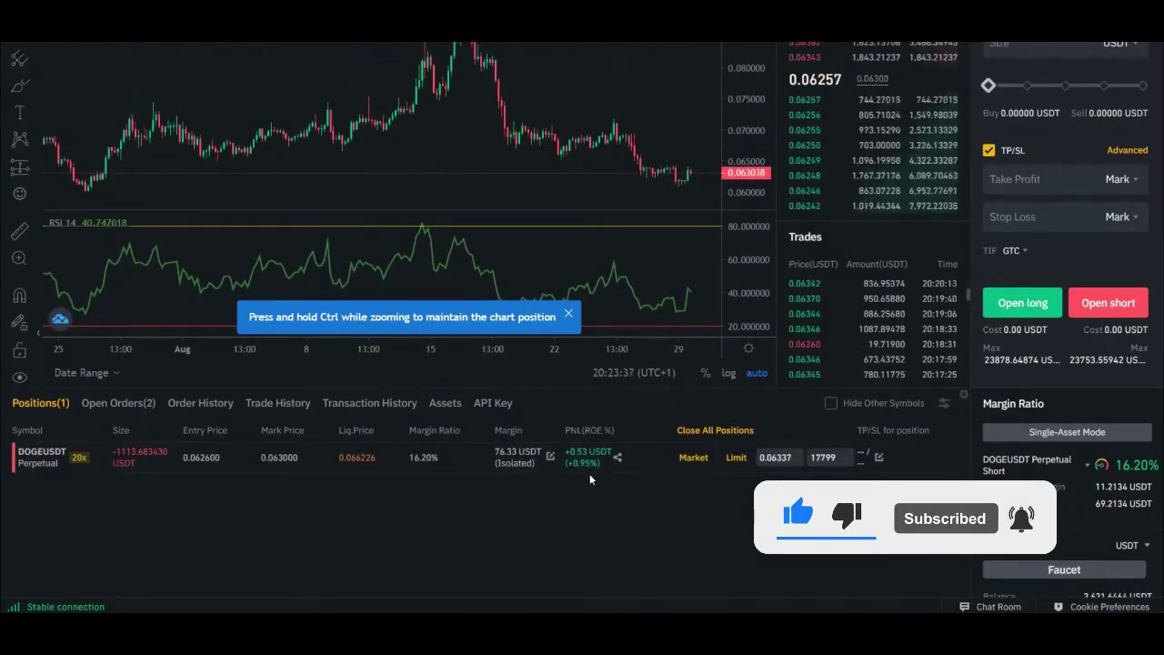
scroll(1011, 322, "up", 1)
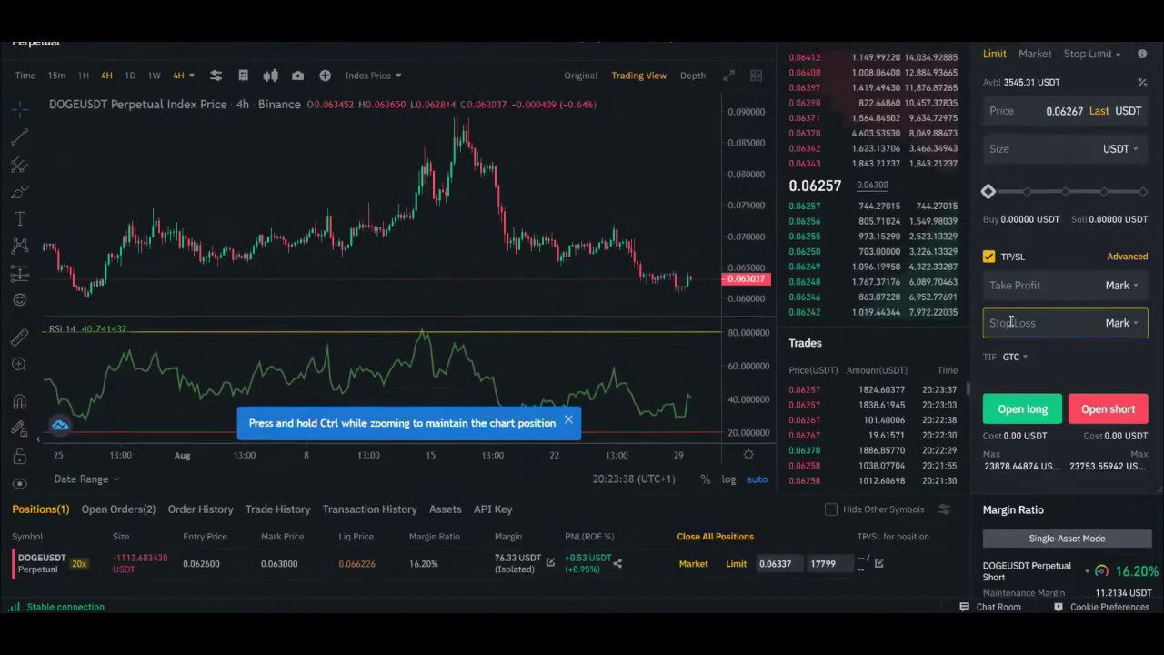
scroll(1012, 322, "up", 1)
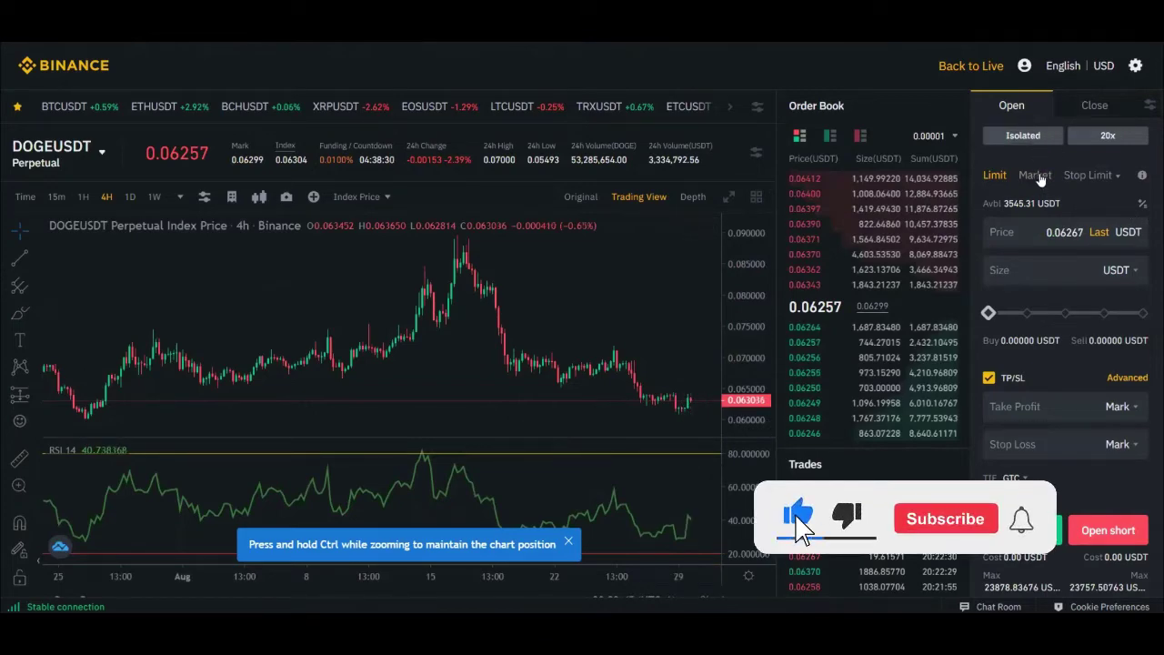
scroll(1060, 316, "down", 1)
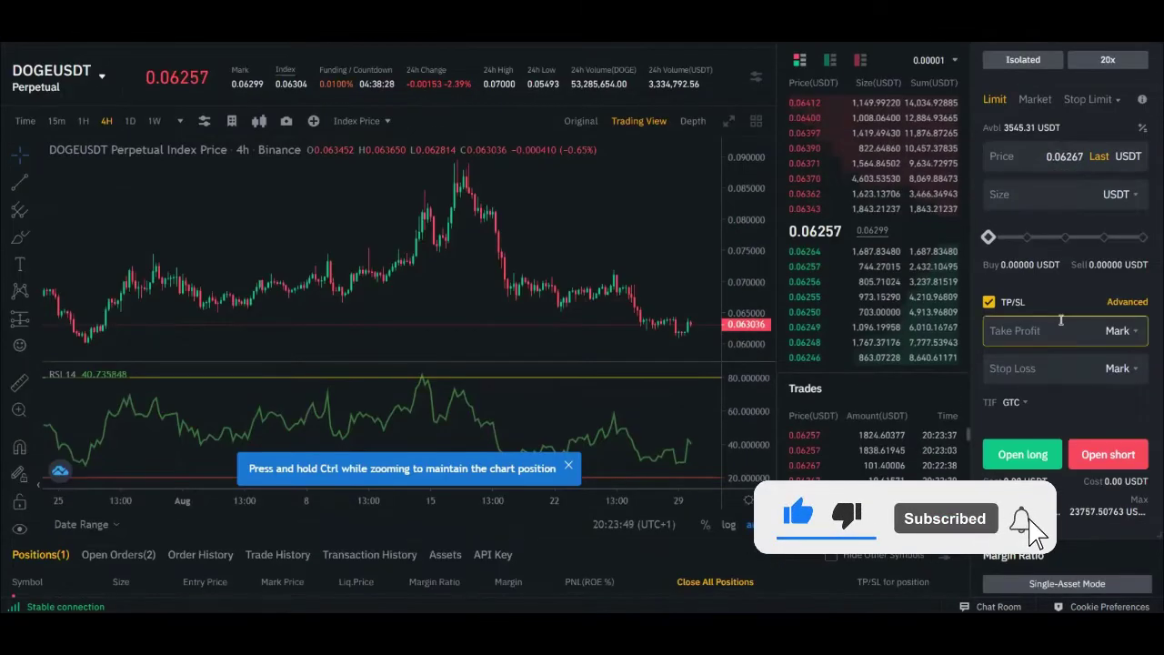
- Open the take-profit and stop-loss settings for the entire DOGEUSDT short position
scroll(1060, 320, "down", 4)
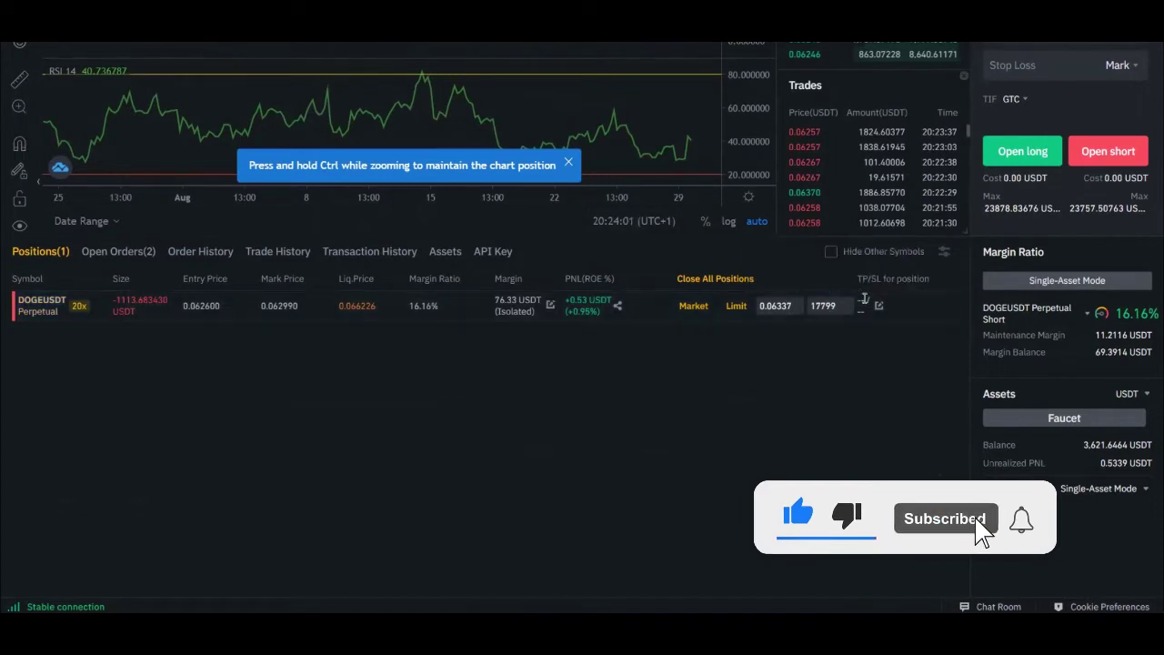
mouse_move(883, 280)
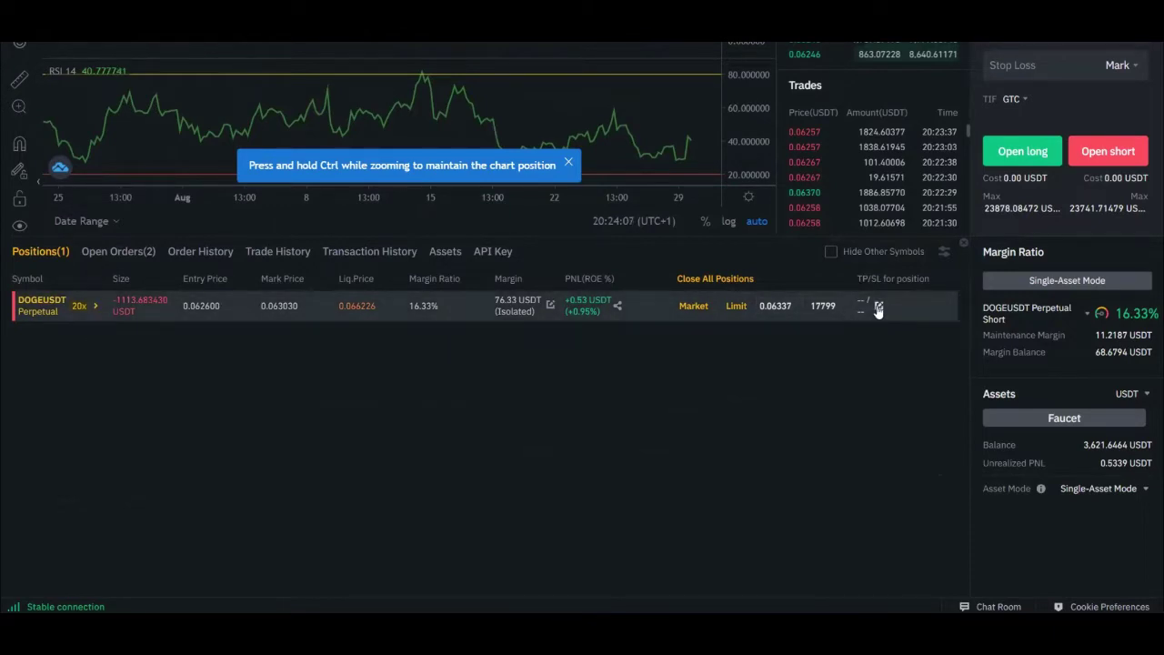
left_click(879, 306)
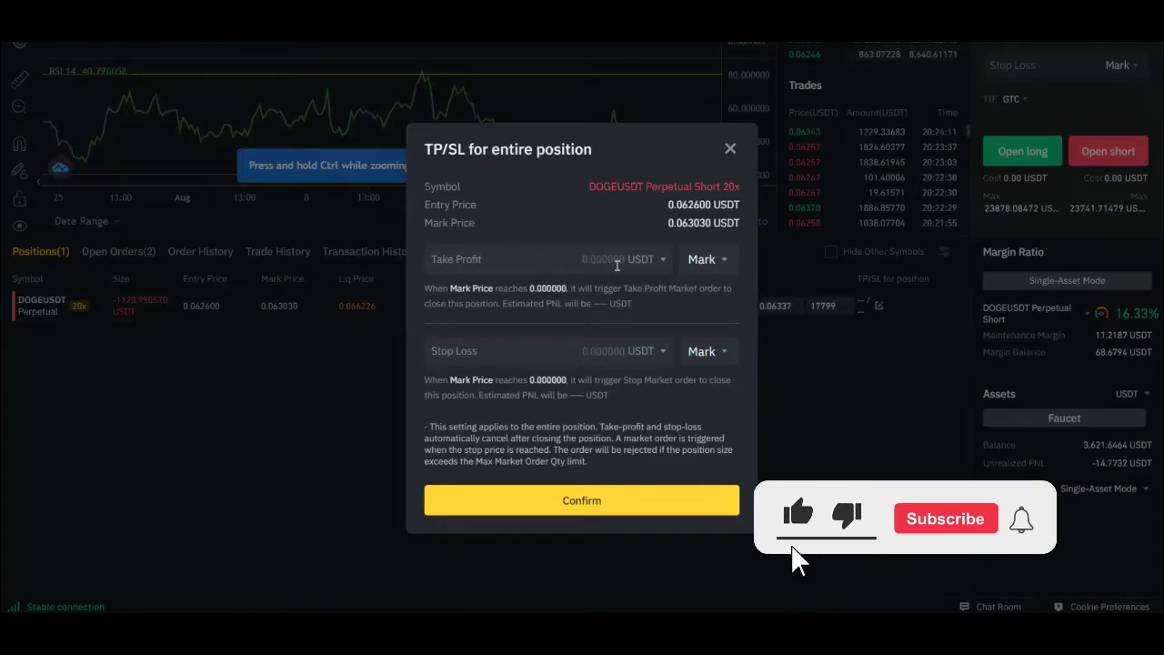
left_click(510, 260)
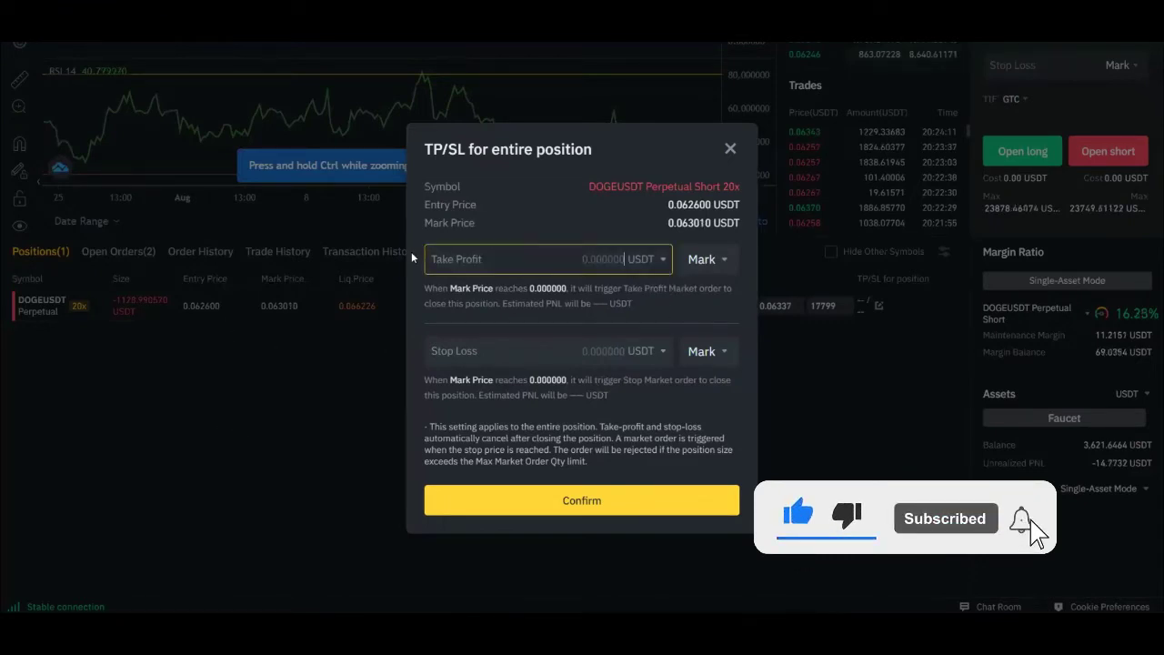
left_click(547, 355)
- Copy the take-profit price 0.0408 from the Notepad signal into the position's Take Profit field and check its estimated PNL
key("alt+Tab")
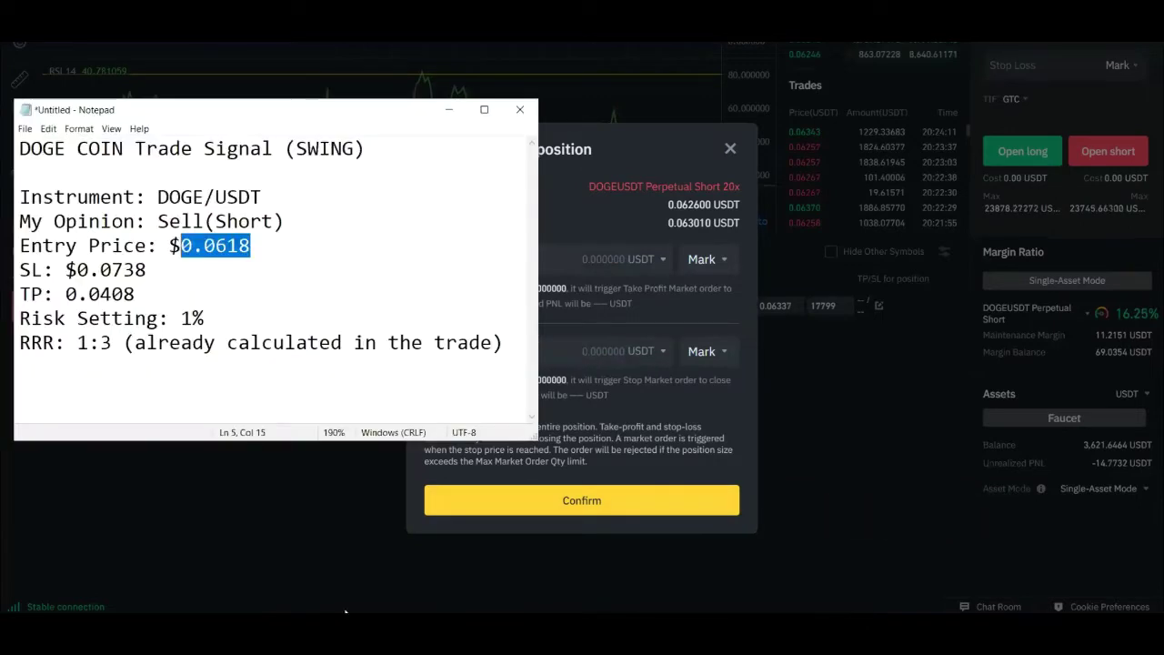
double_click(117, 293)
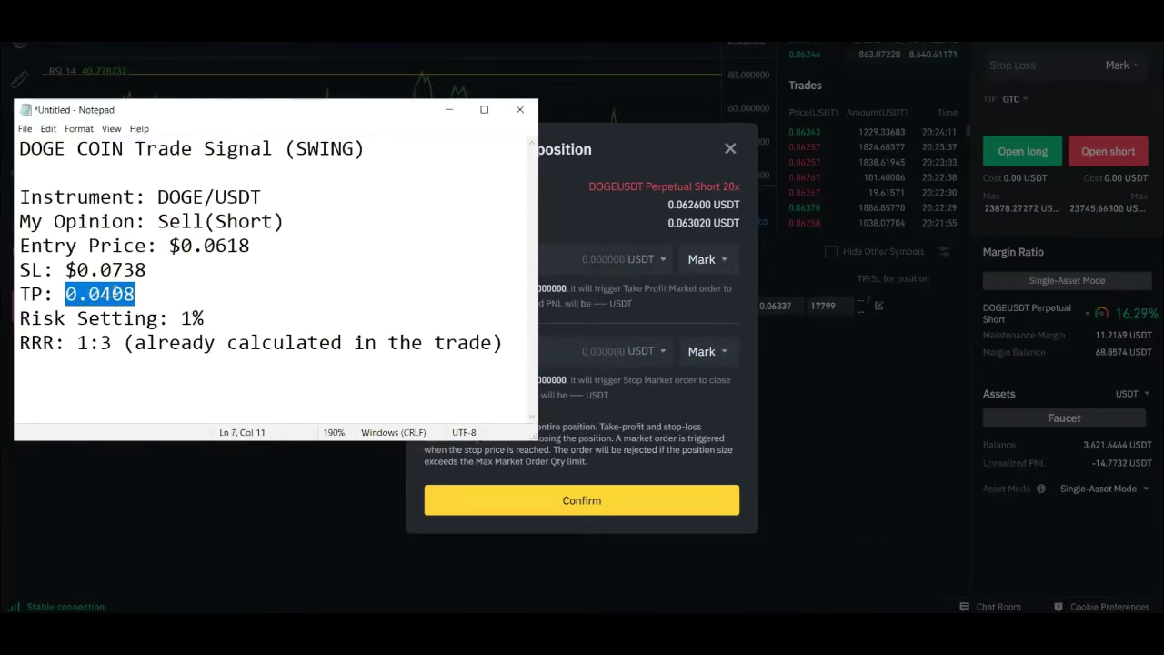
right_click(116, 293)
left_click(145, 334)
left_click(599, 351)
left_click(596, 259)
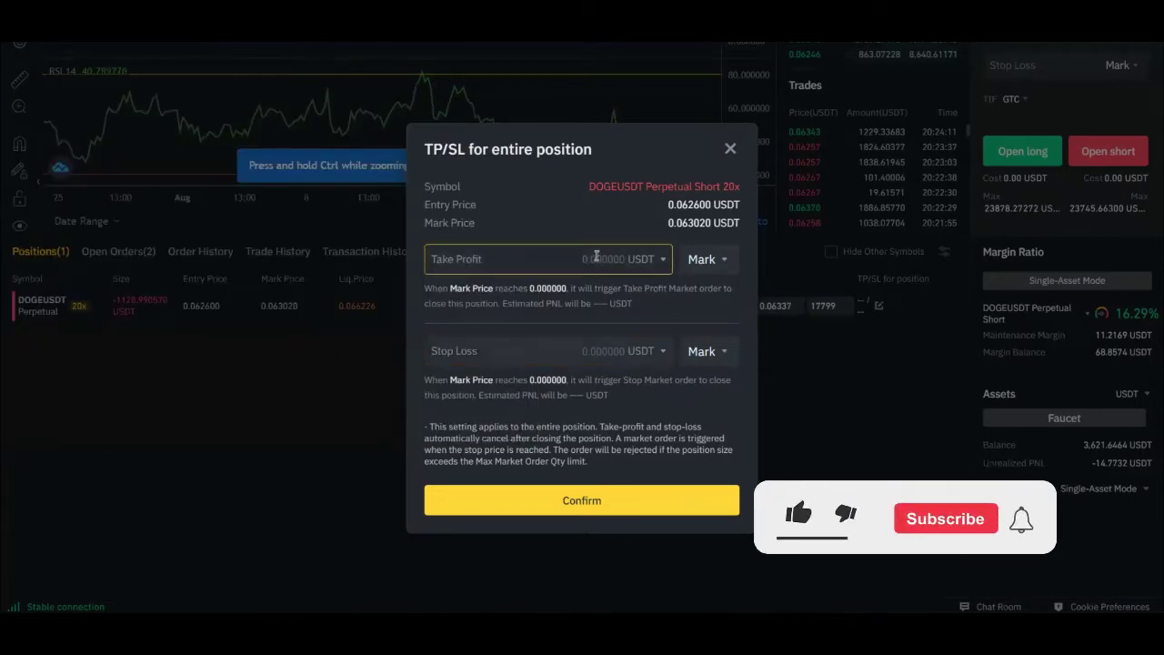
key("ctrl+v")
left_click(663, 308)
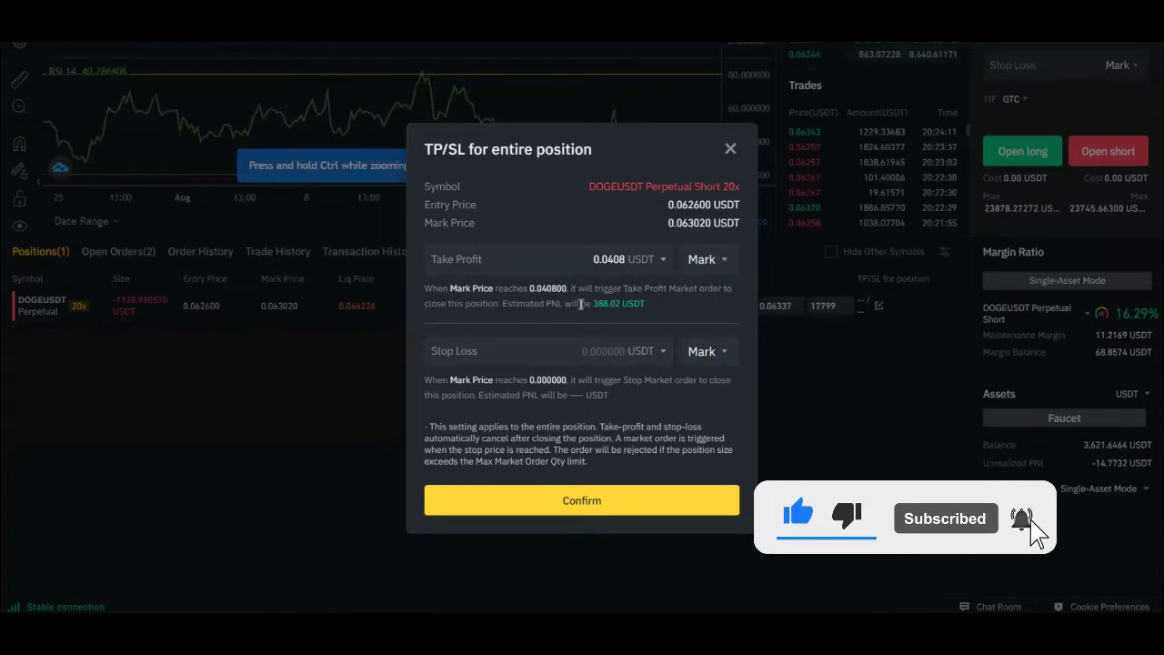
double_click(634, 259)
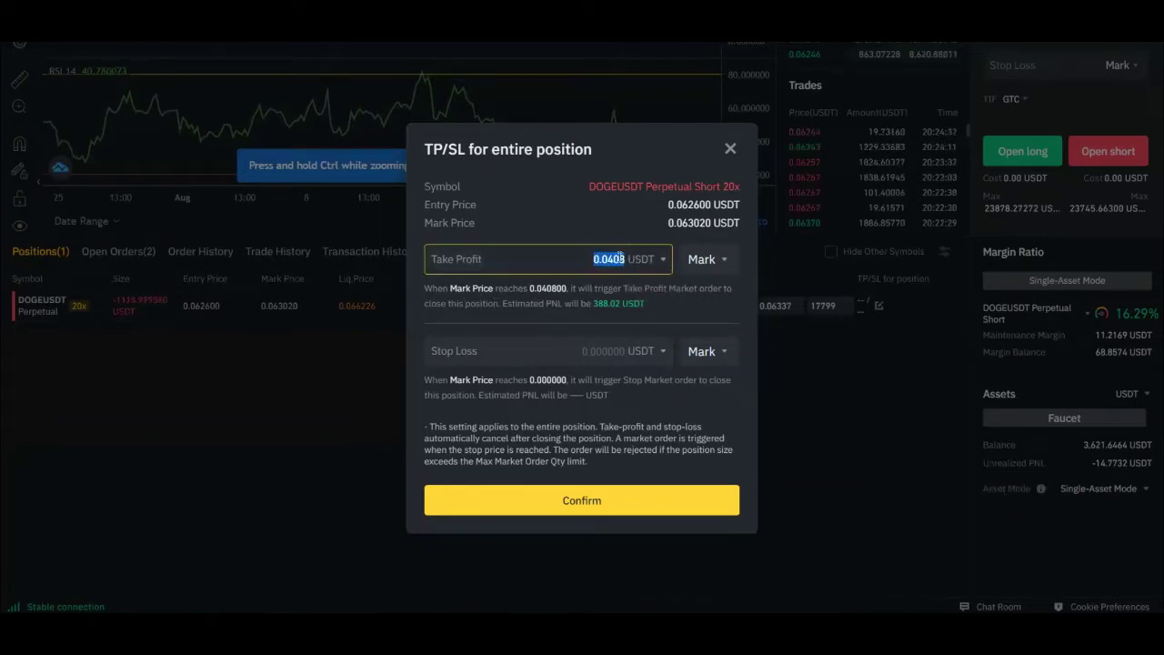
left_click(628, 307)
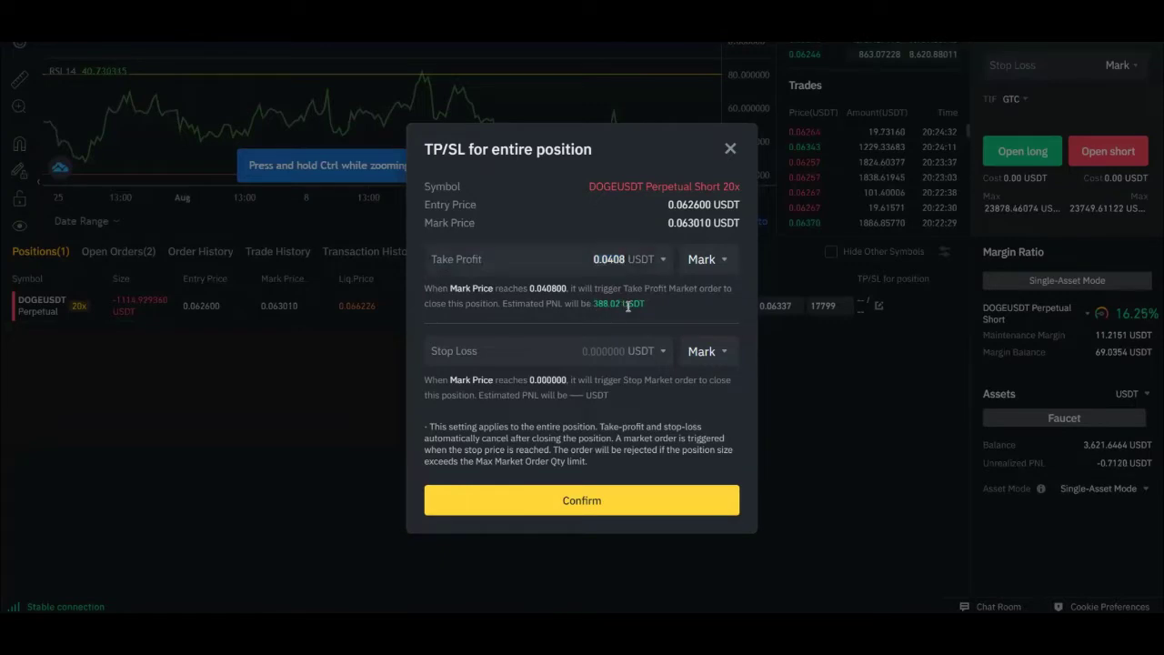
left_click(651, 304)
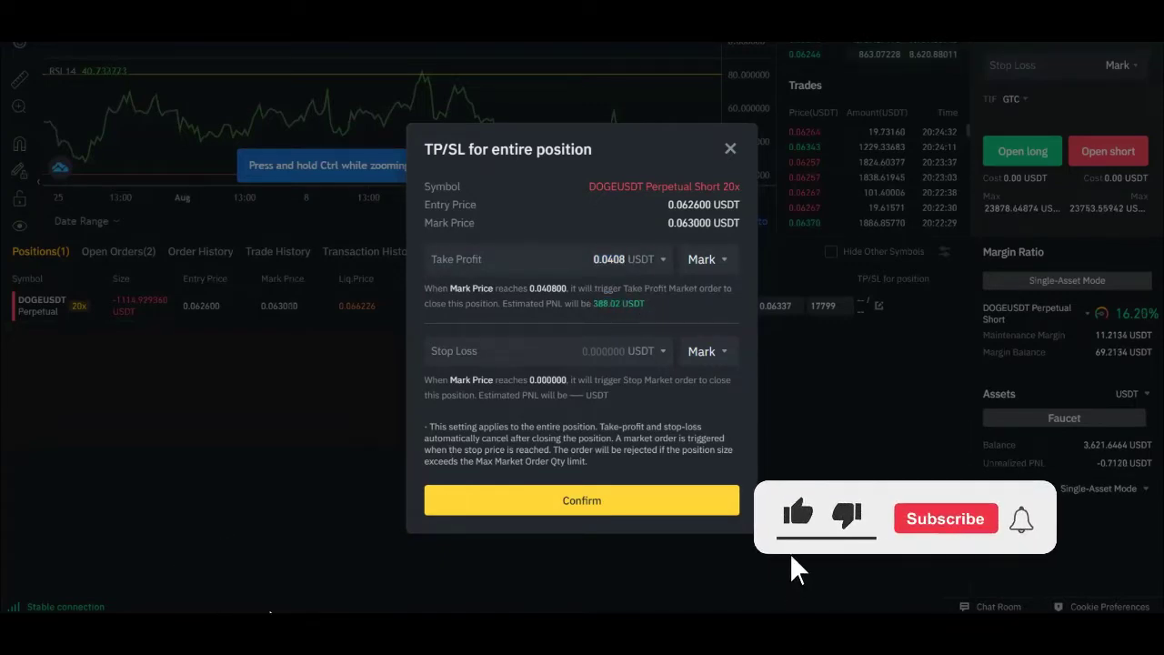
- Copy the stop loss 0.0738 from the Notepad signal into the position's Stop Loss field and confirm the position's TP/SL settings
key("alt+Tab")
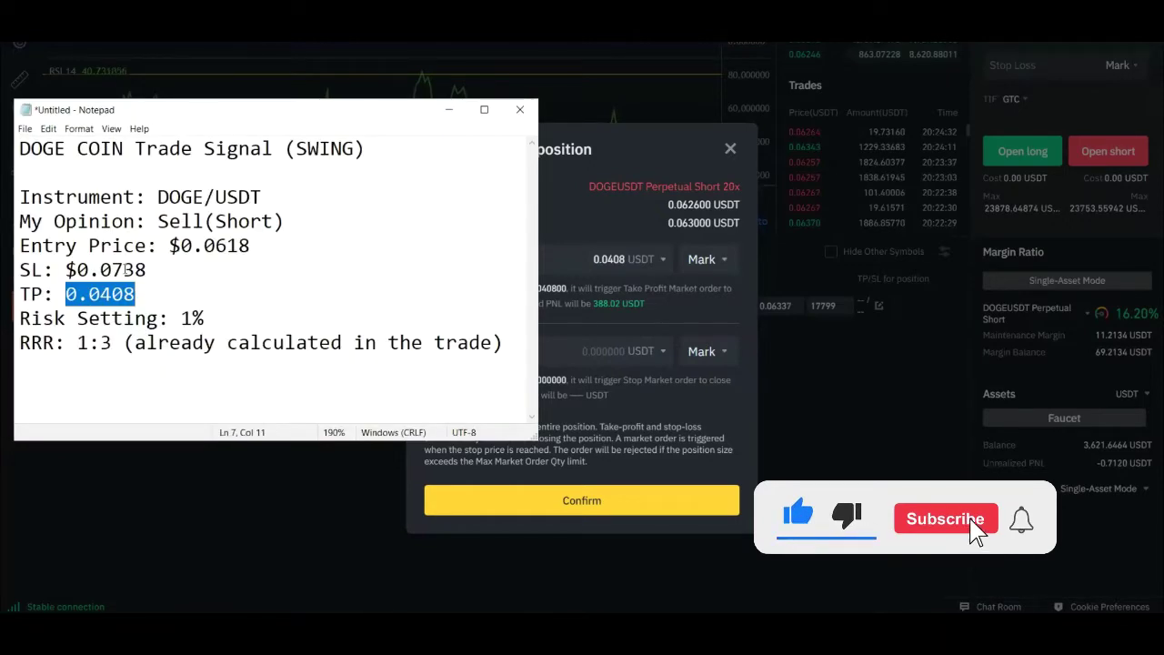
double_click(127, 269)
left_click(65, 270)
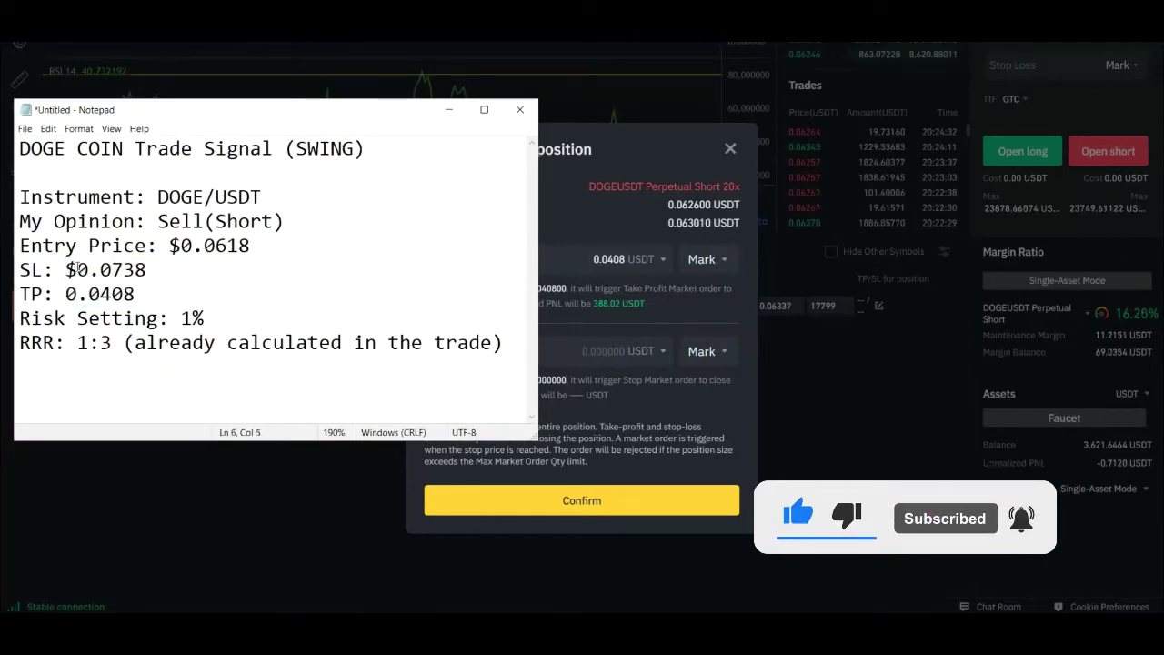
left_click_drag(77, 269, 146, 269)
right_click(119, 270)
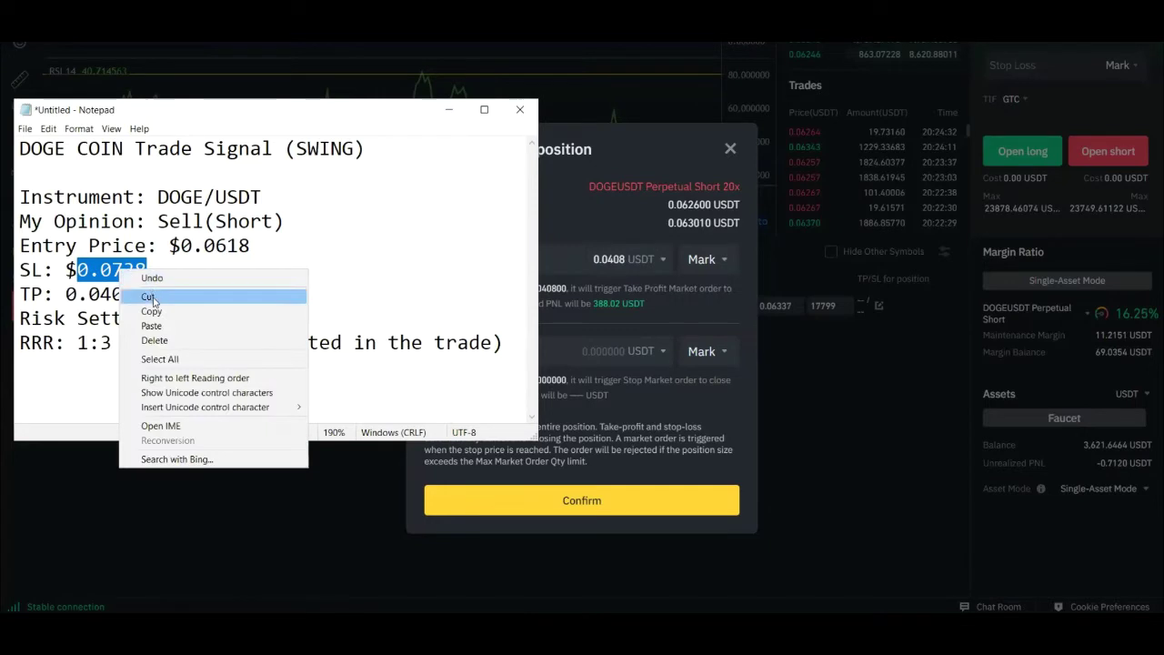
left_click(151, 310)
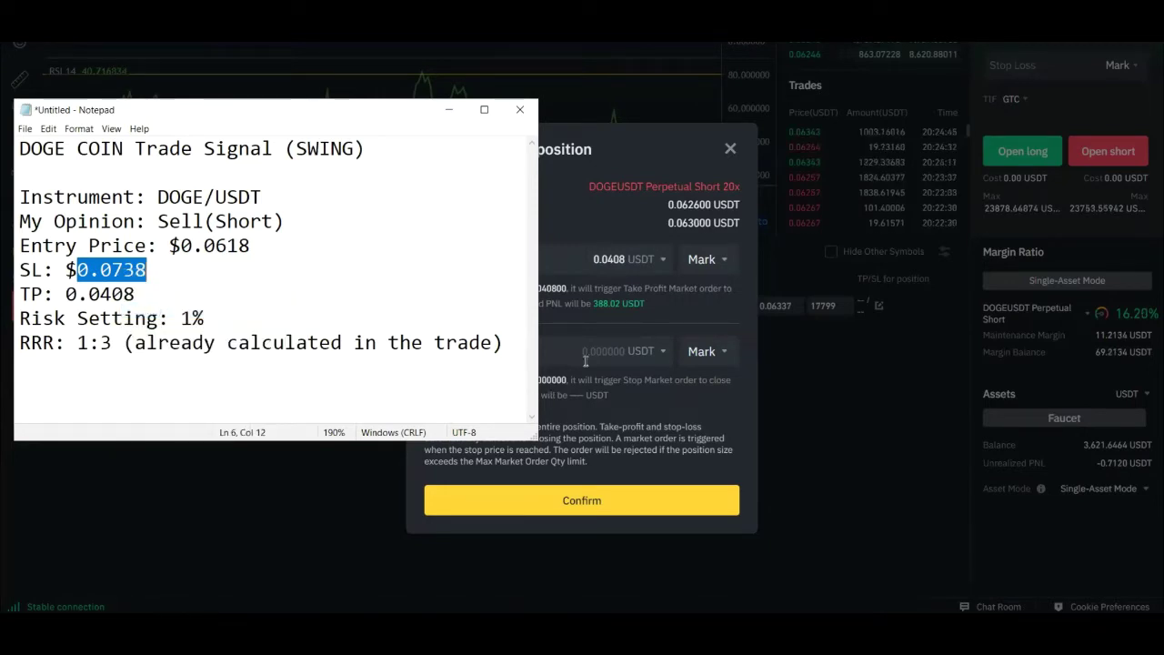
left_click(592, 359)
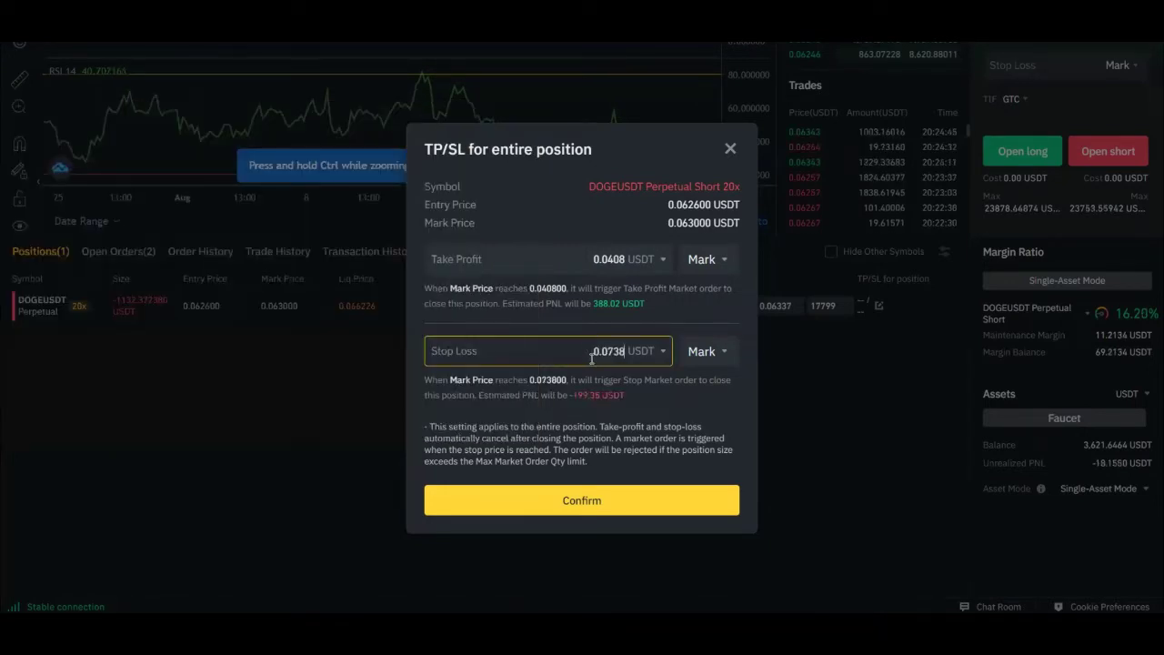
left_click(488, 401)
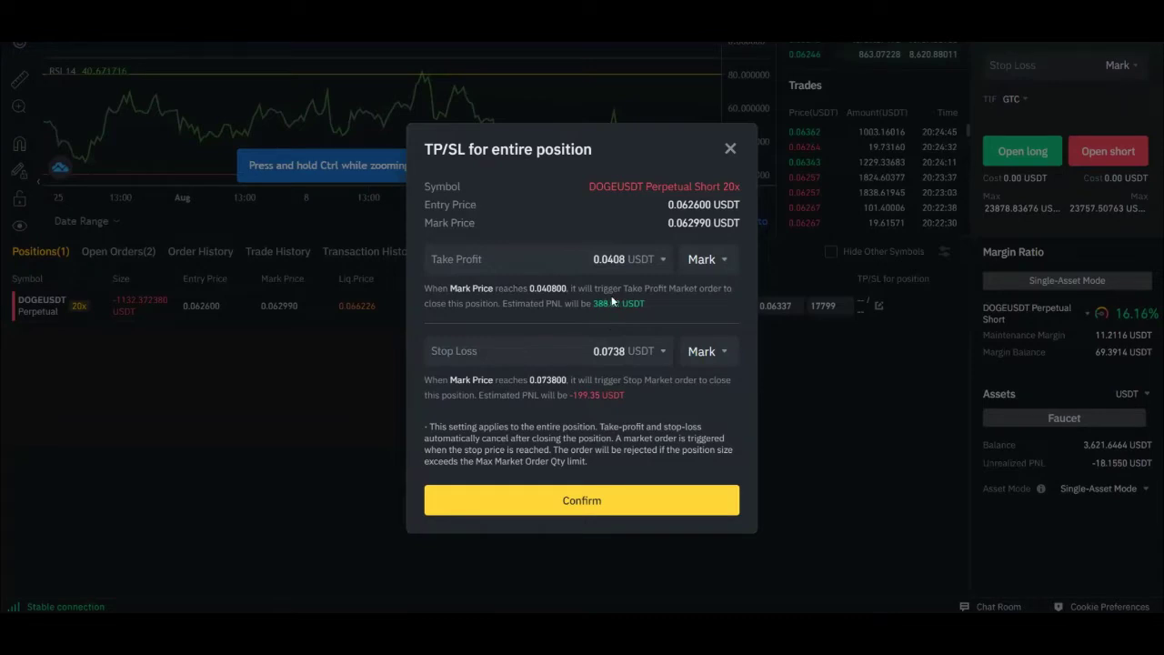
left_click(579, 501)
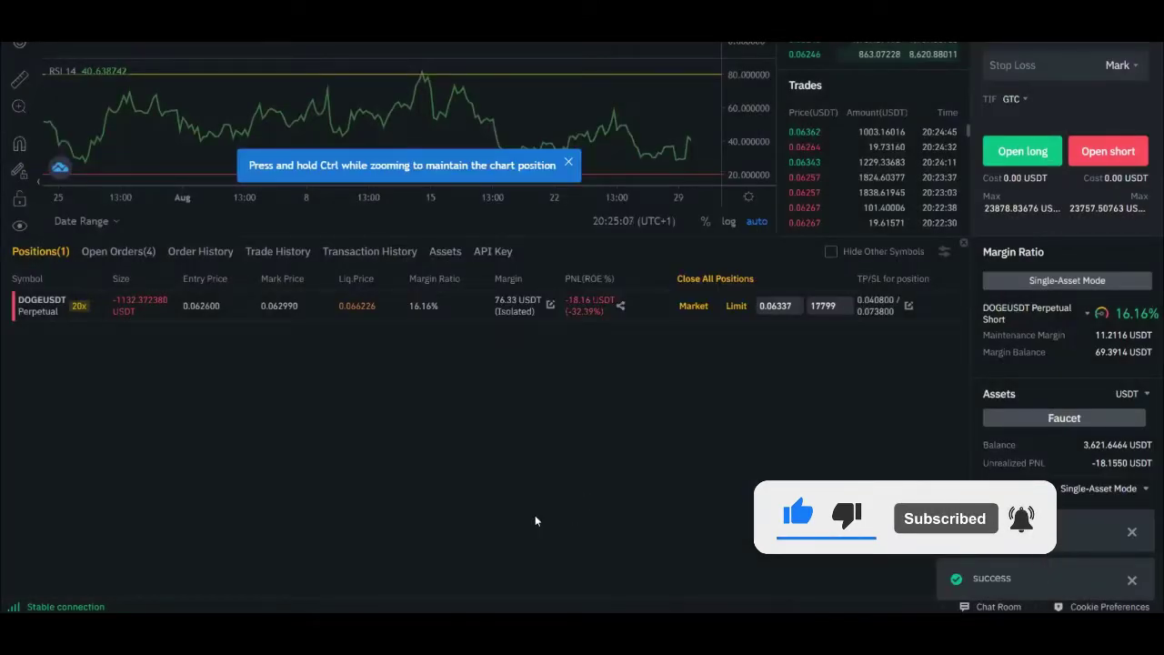
- Examine the DOGEUSDT 4-hour chart over a longer period and the open position's PNL, liquidation price and TP/SL
scroll(558, 482, "up", 4)
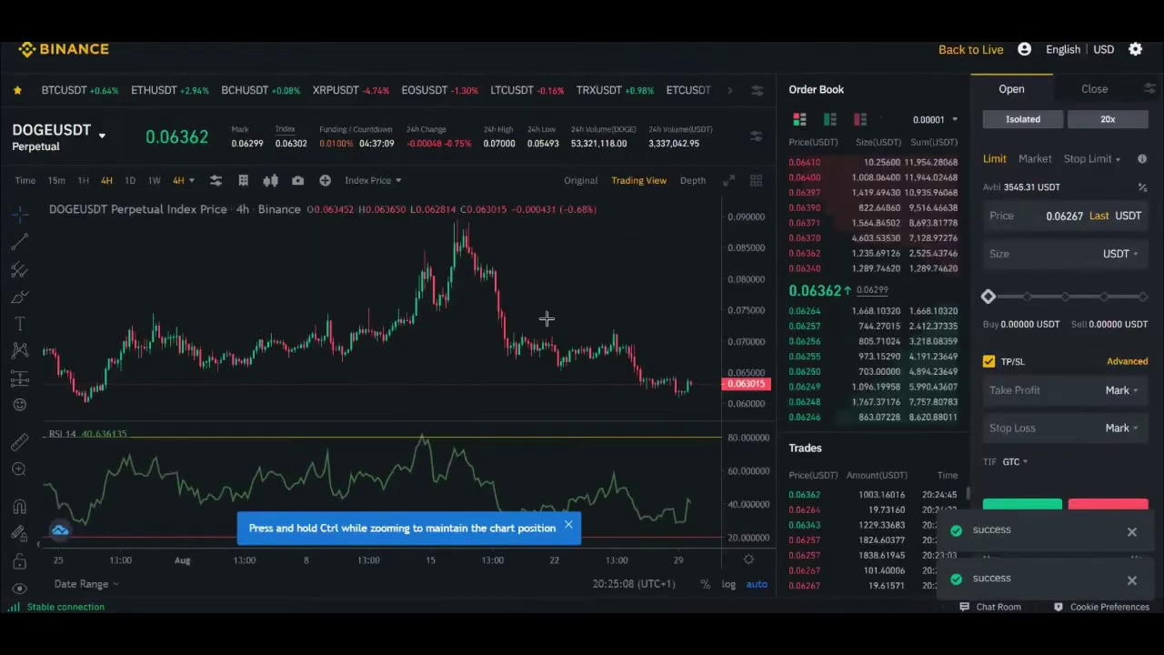
scroll(691, 409, "down", 3)
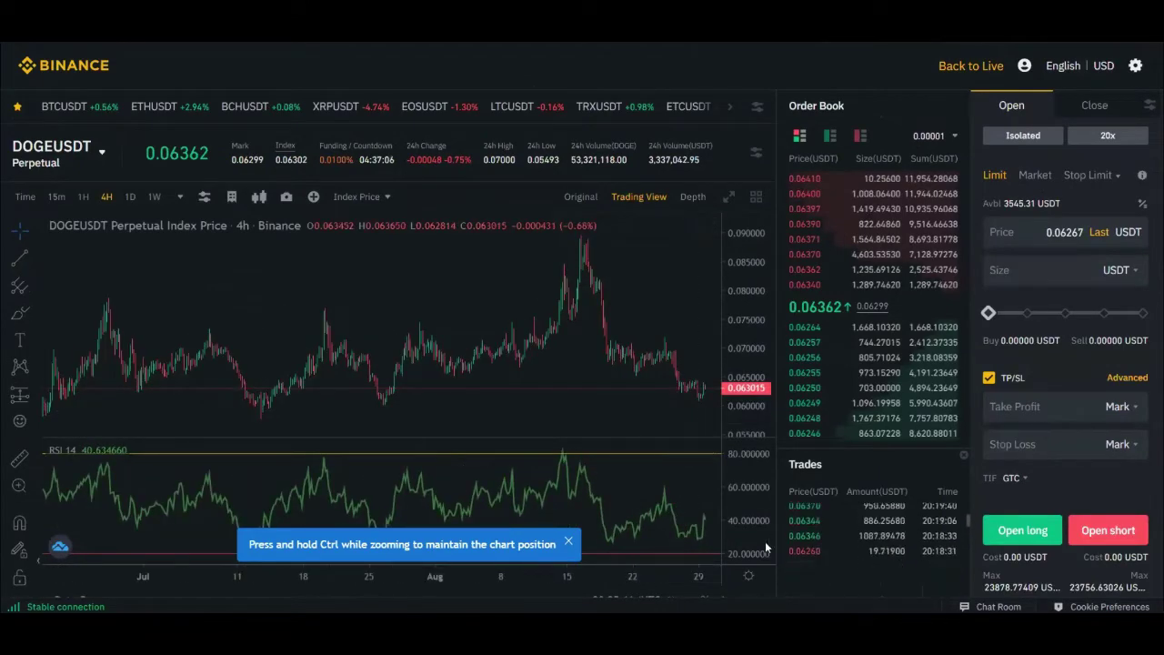
scroll(767, 548, "down", 6)
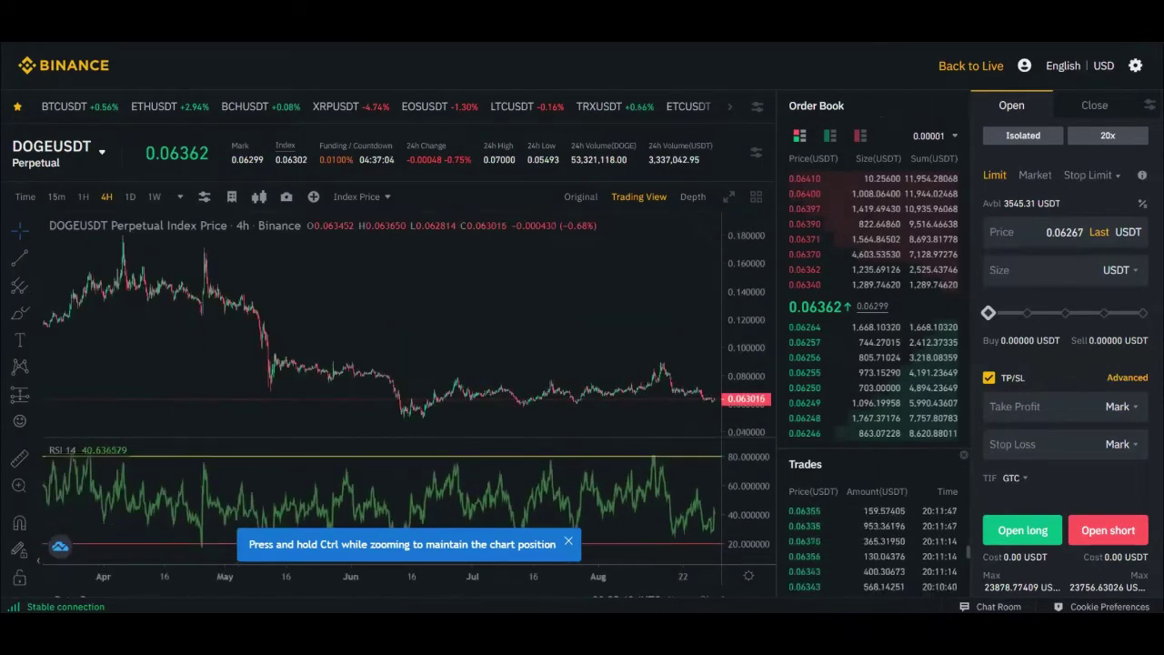
scroll(719, 582, "down", 2)
scroll(728, 591, "down", 4)
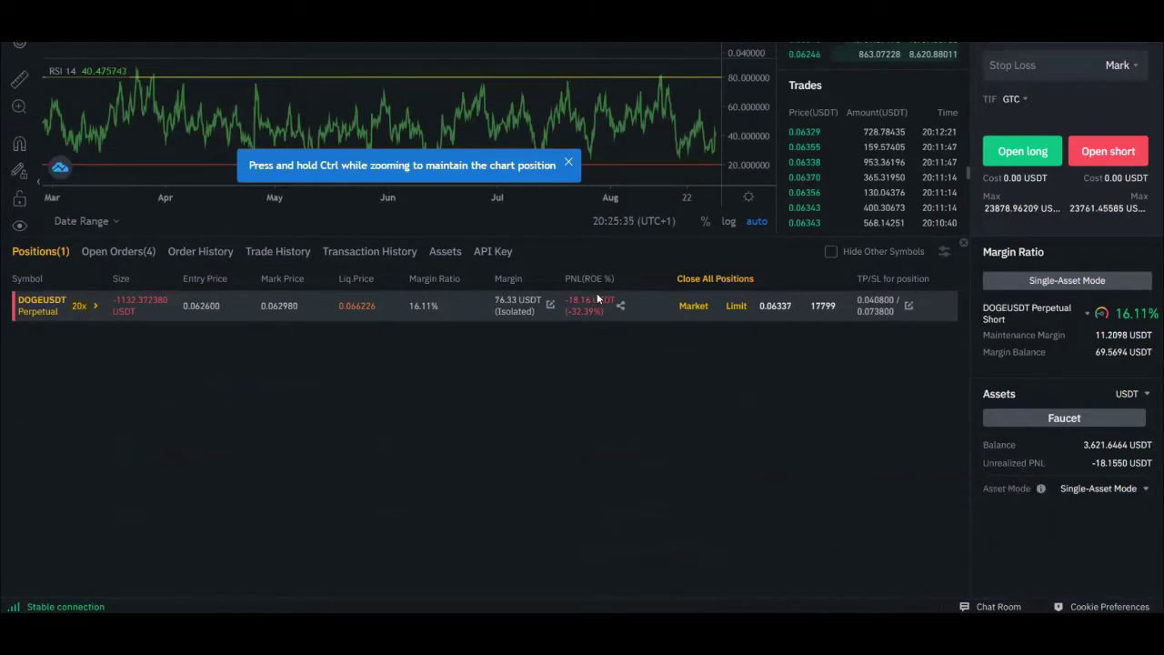
scroll(550, 421, "up", 5)
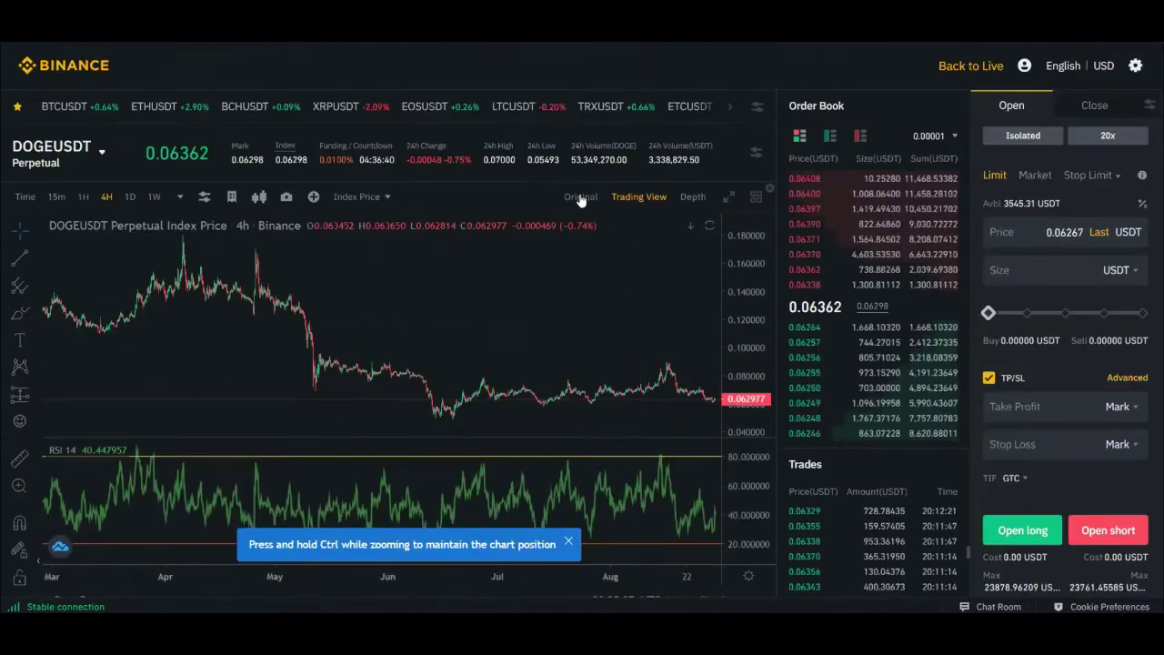
scroll(525, 256, "down", 5)
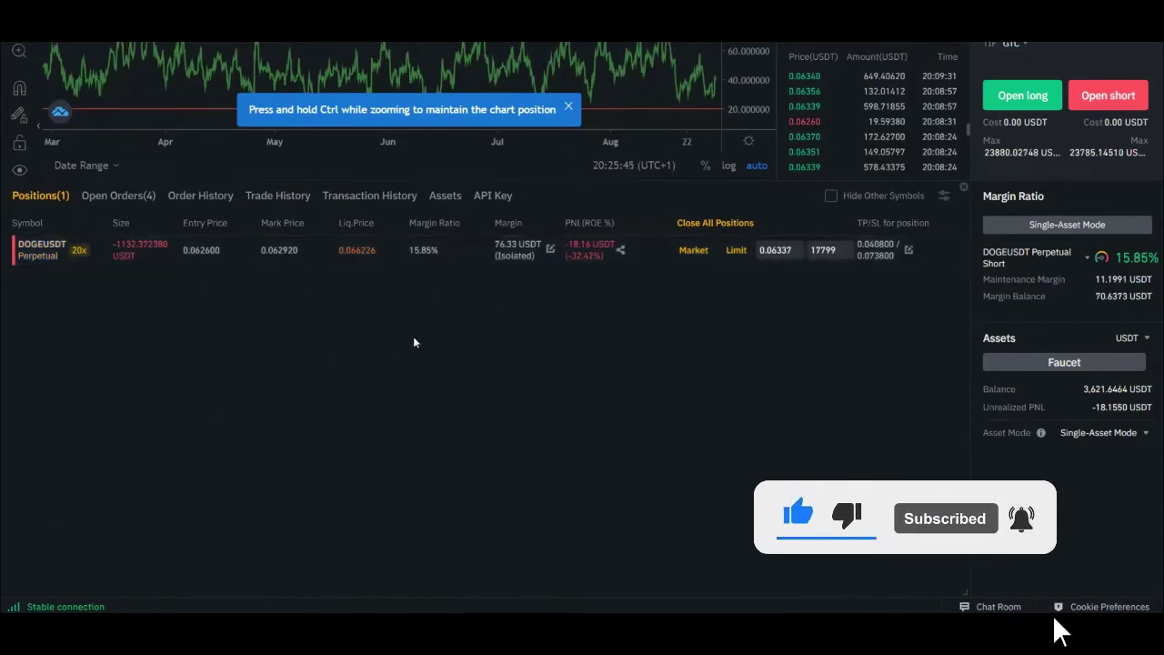
scroll(445, 371, "up", 3)
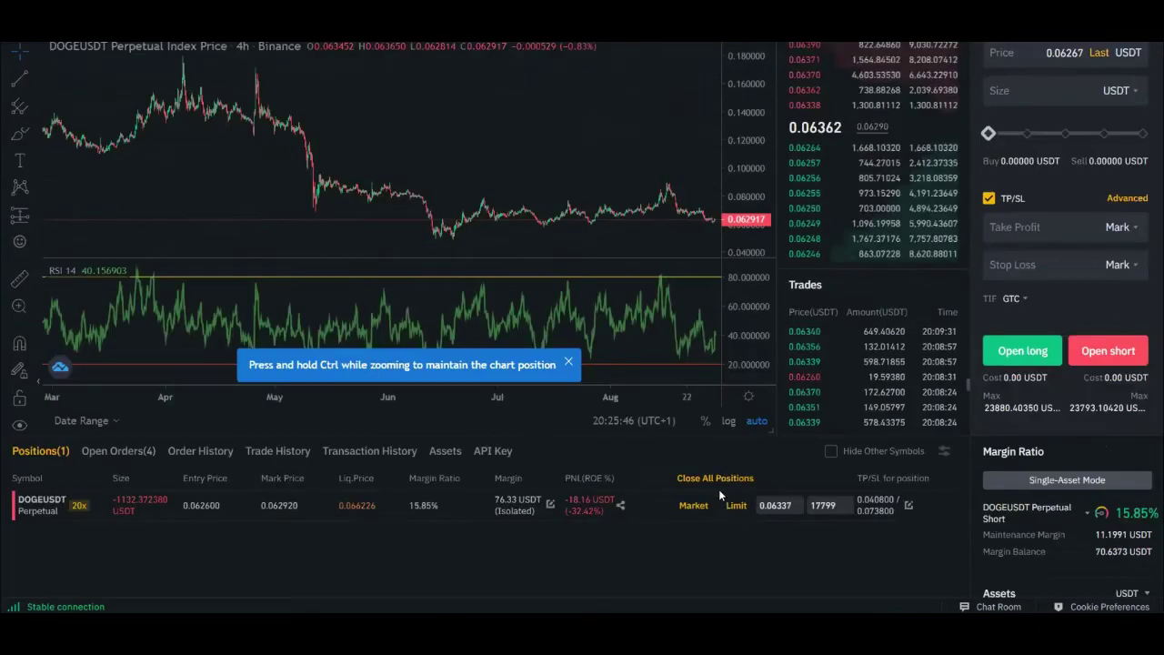
scroll(779, 588, "up", 1)
scroll(594, 375, "down", 3)
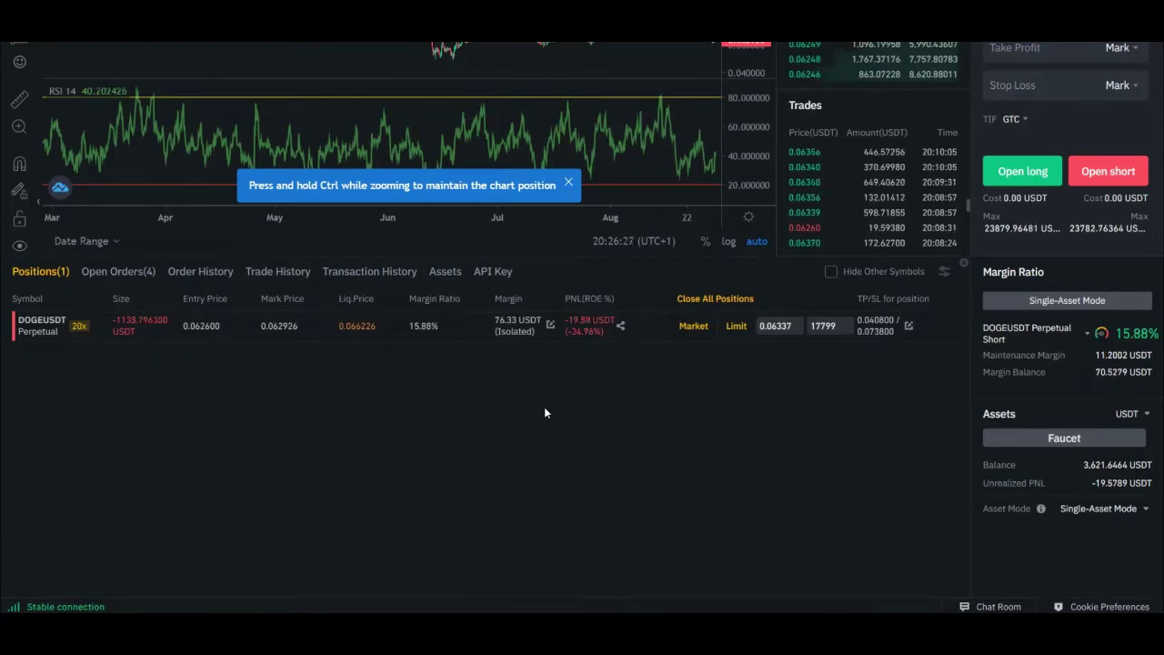
scroll(610, 404, "up", 3)
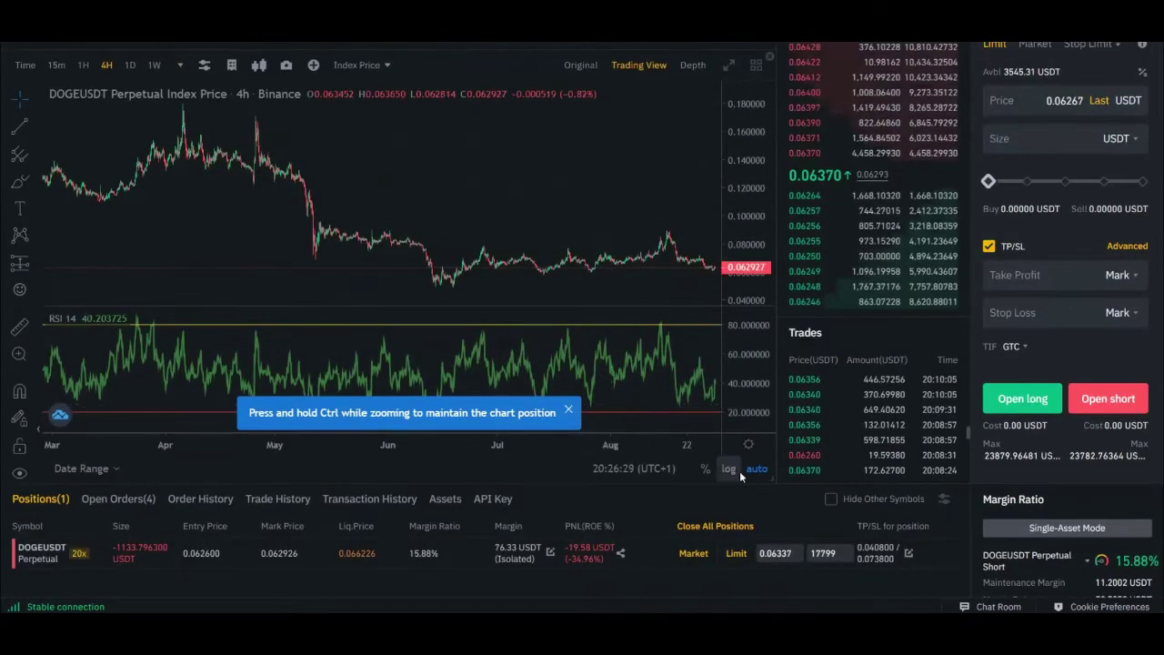
scroll(750, 480, "up", 2)
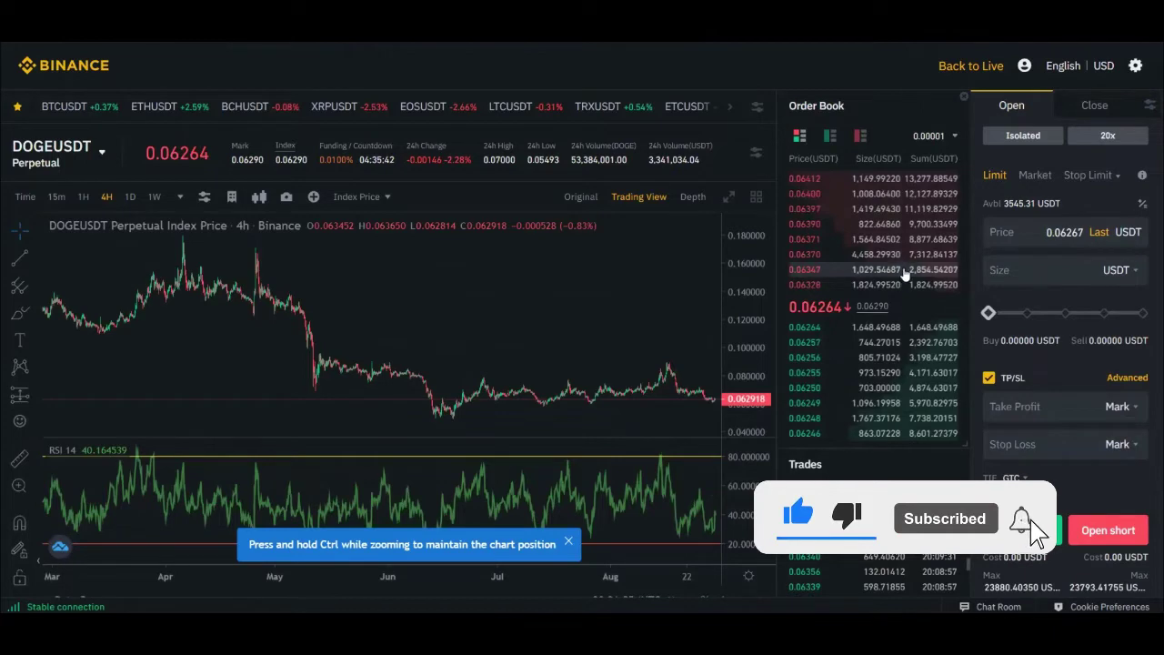
- Open the Futures Calculator and look through its Target Price, Liquidation Price, Max Open and Open Price calculations
left_click(1142, 204)
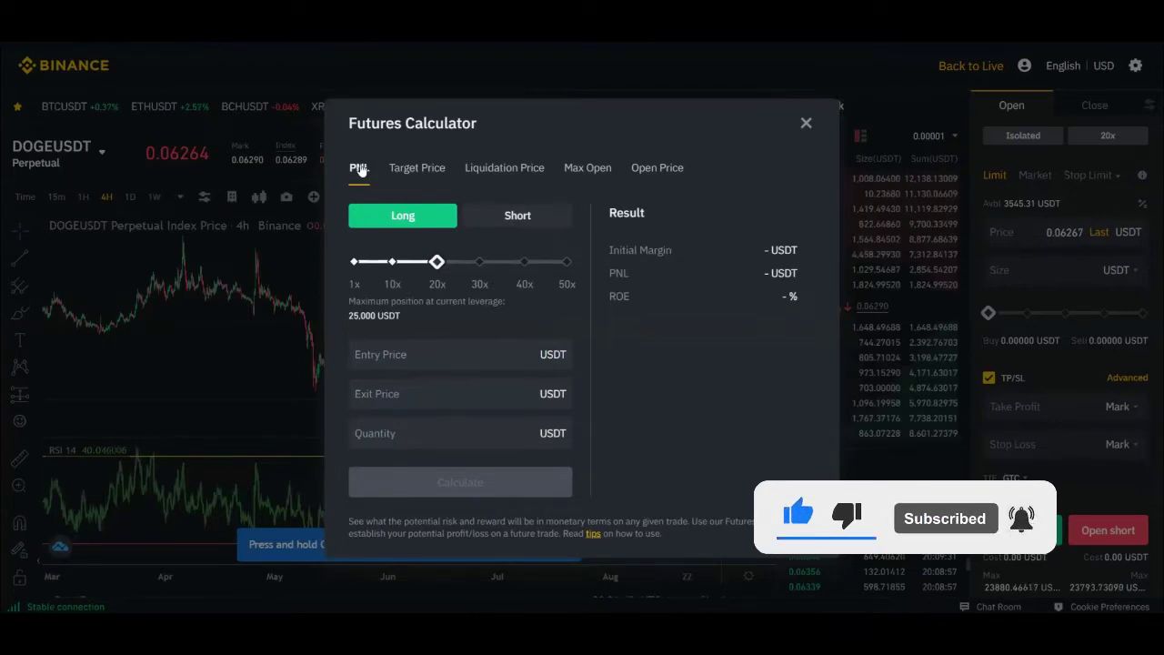
left_click(419, 171)
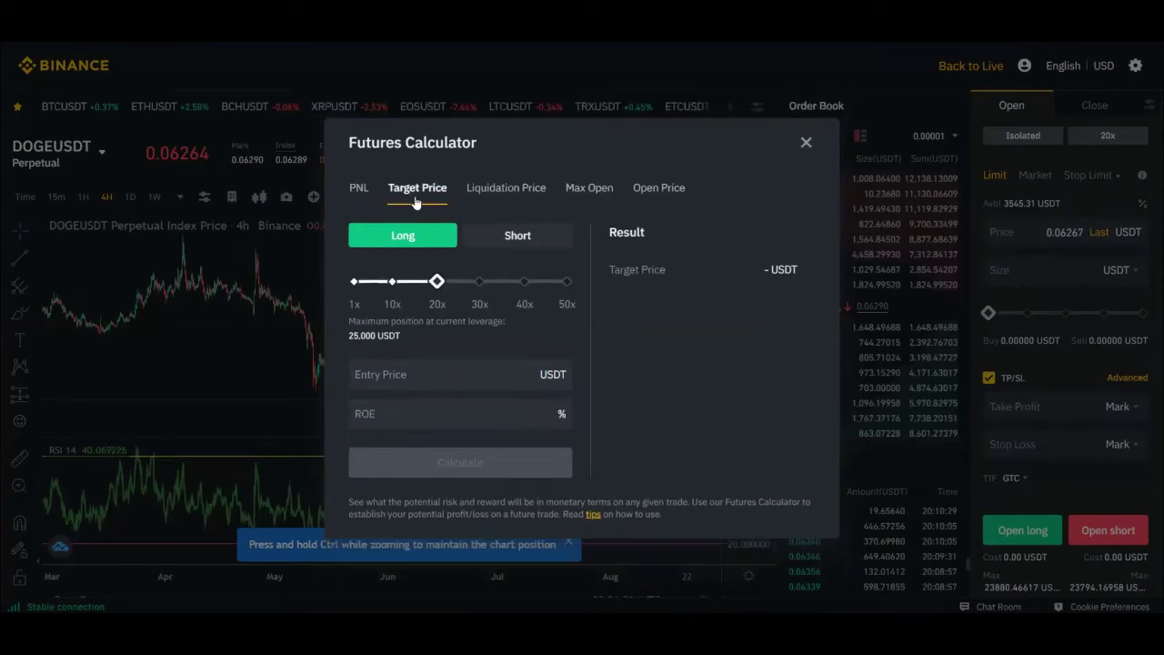
left_click(516, 189)
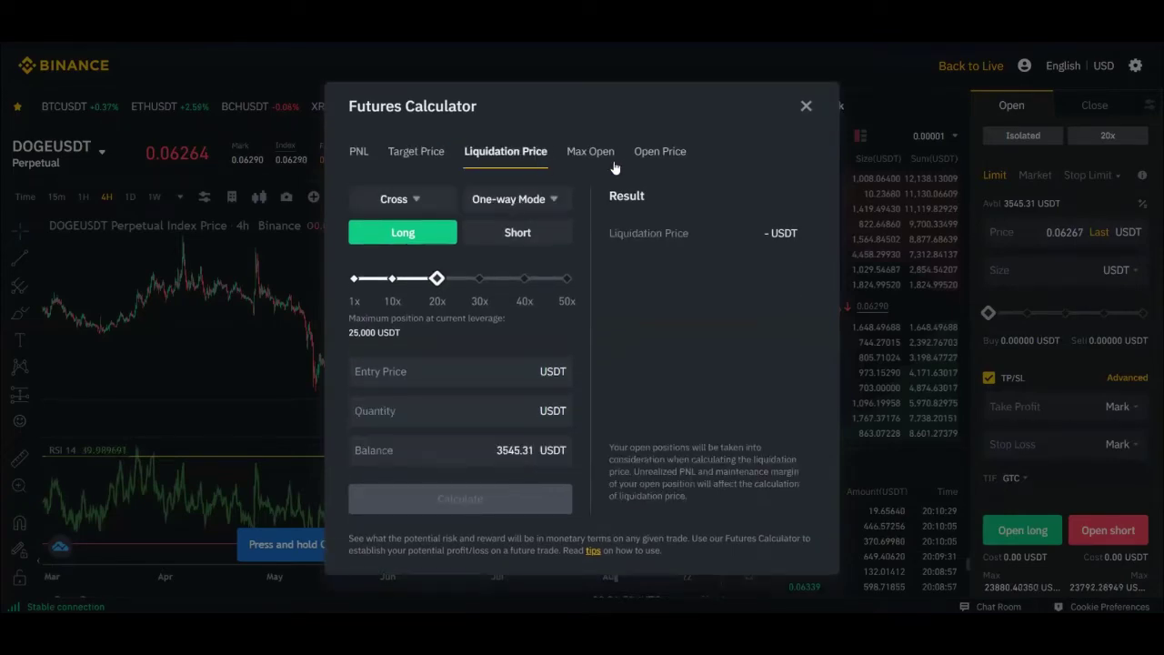
left_click(587, 153)
left_click(654, 167)
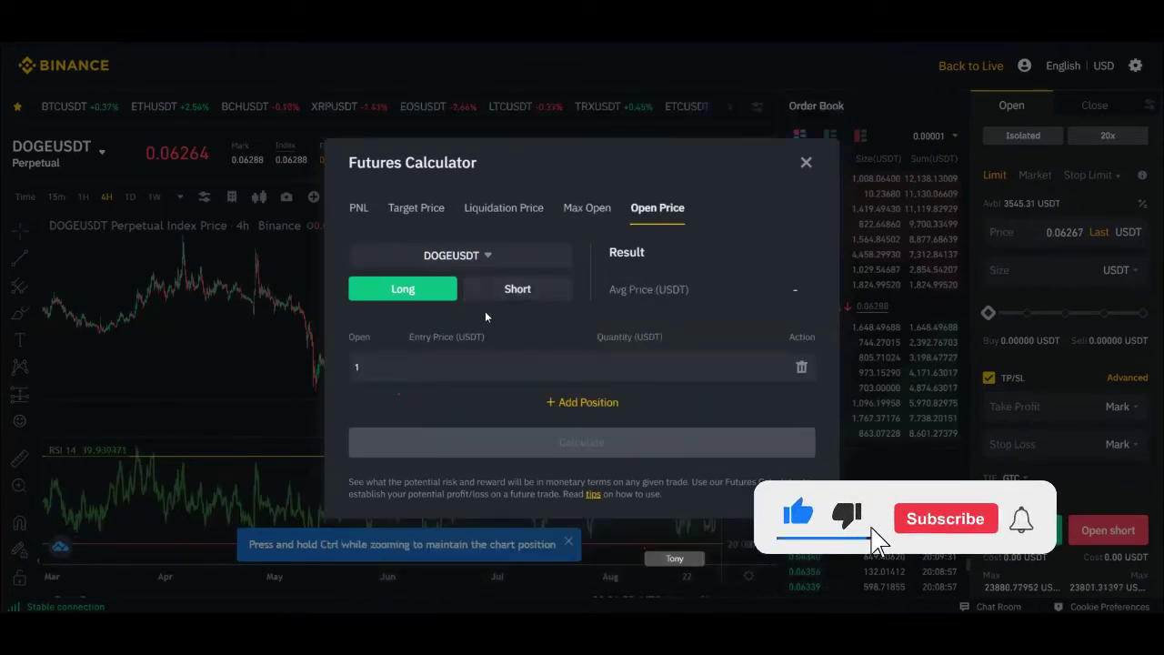
- Set up the Futures Calculator's PNL calculation for a Short position with 10x leverage
left_click(359, 209)
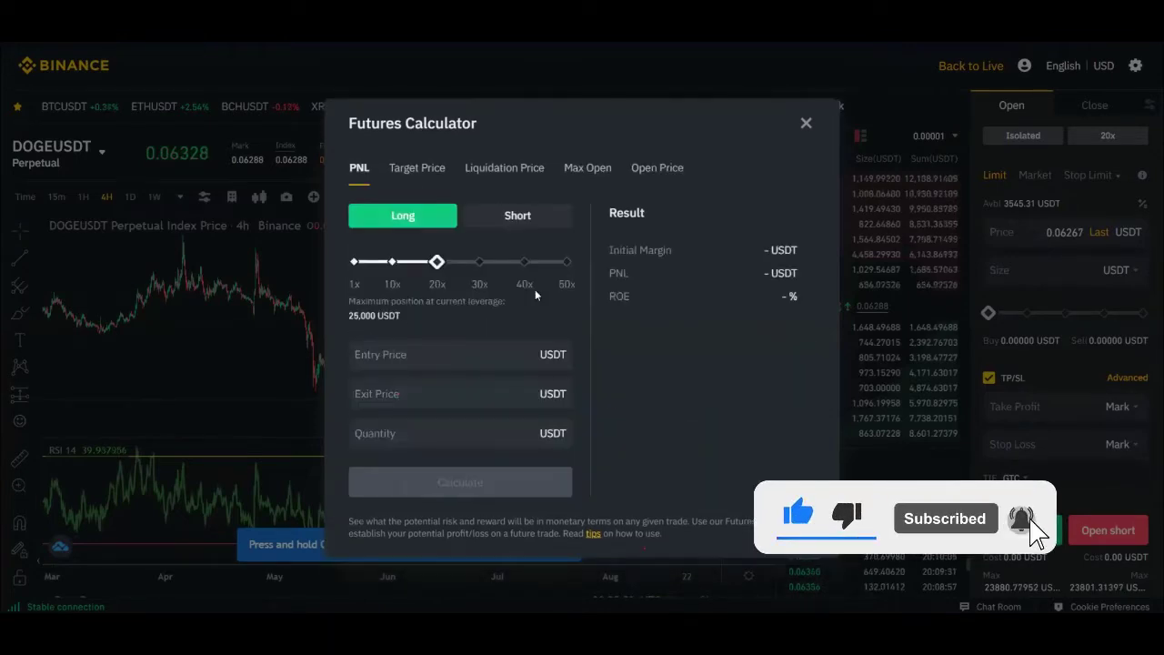
left_click(541, 223)
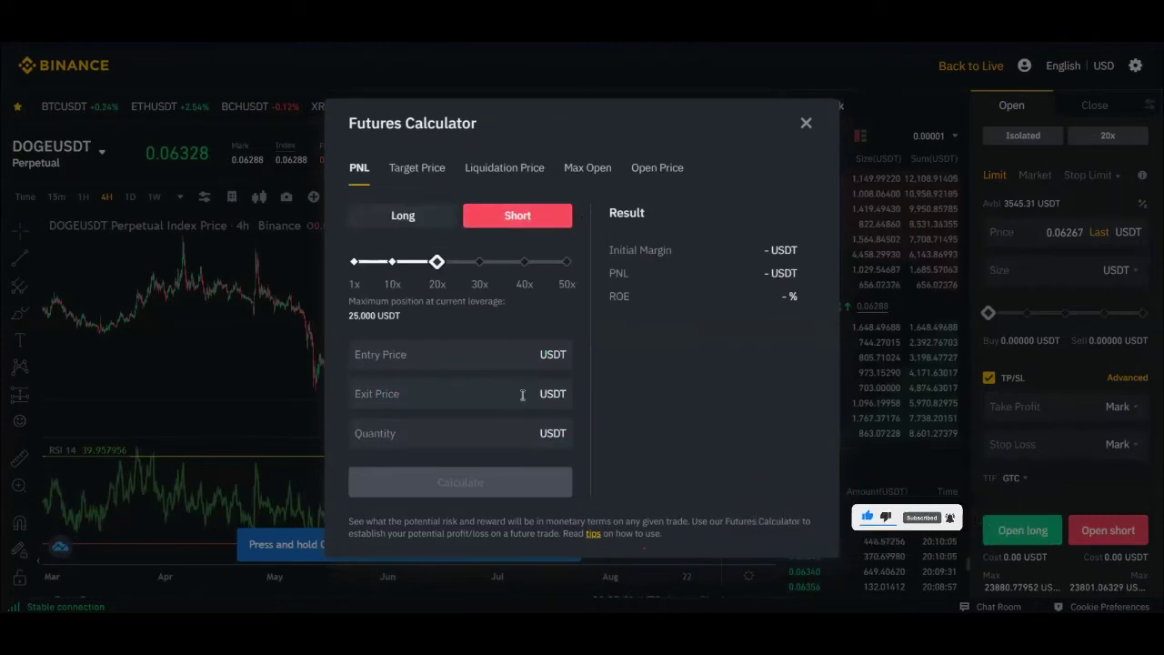
left_click(390, 262)
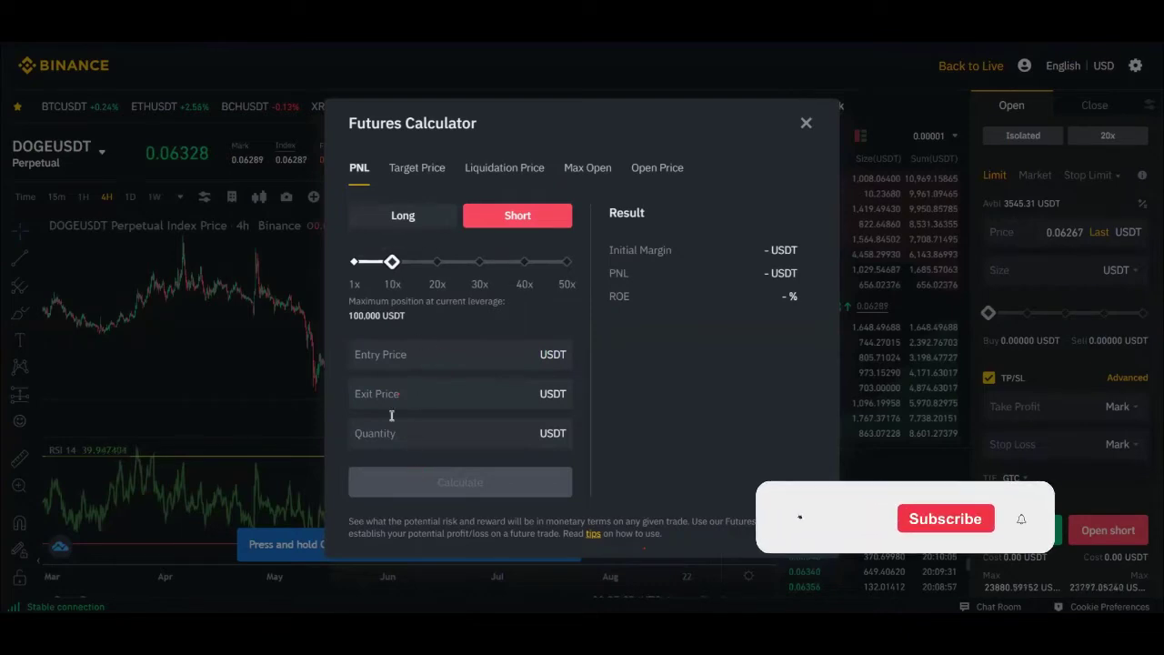
- Copy the entry price 0.0618 from the Notepad signal into the PNL calculator's Entry Price field
key("alt+Tab")
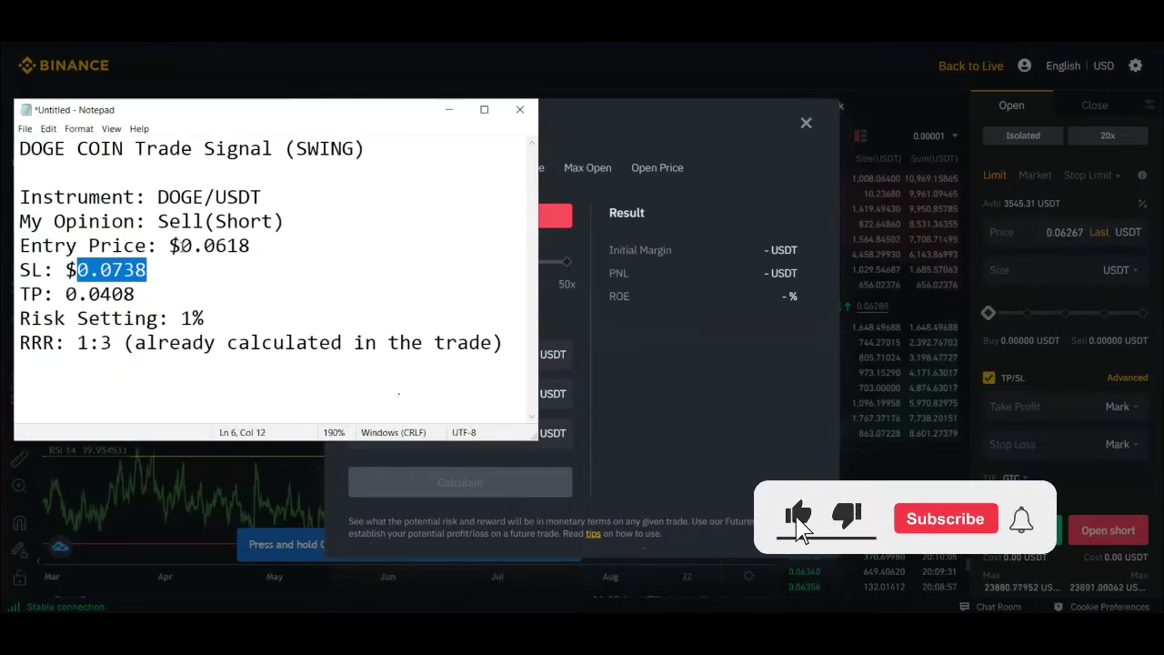
left_click_drag(182, 246, 256, 248)
right_click(225, 245)
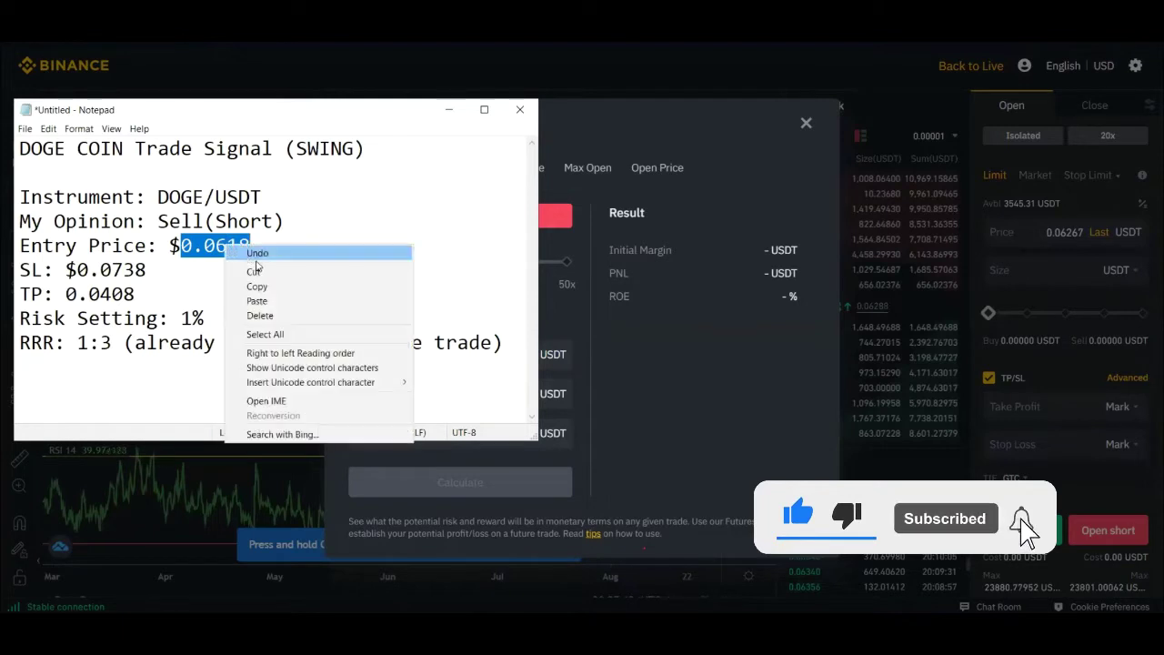
left_click(273, 286)
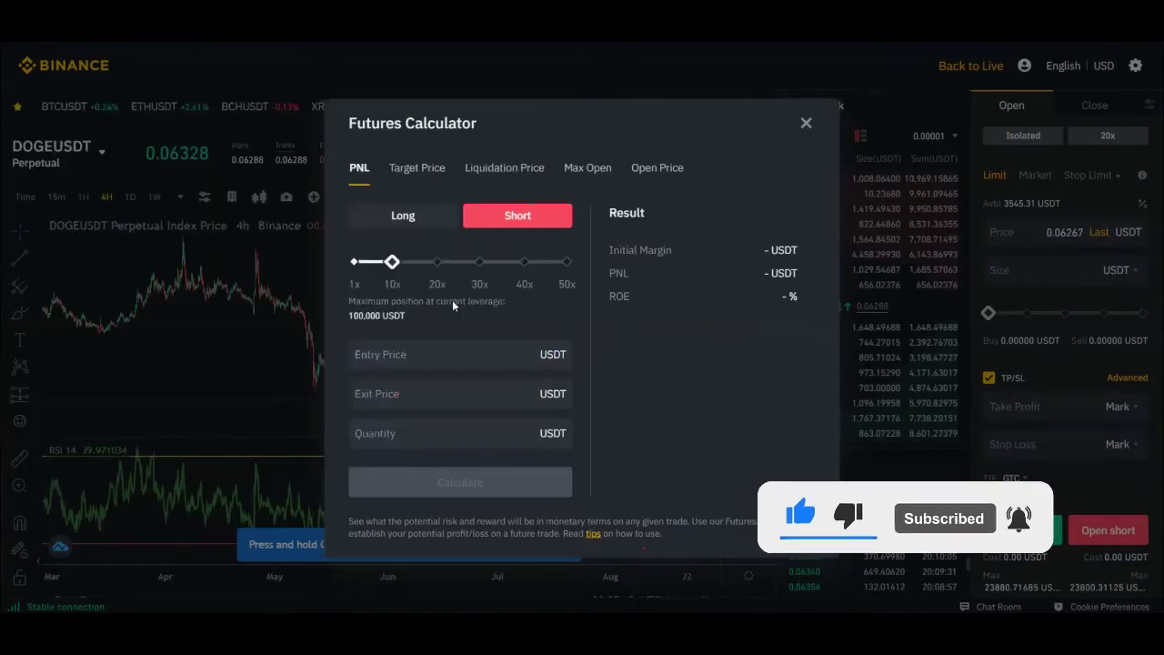
left_click(590, 344)
right_click(418, 355)
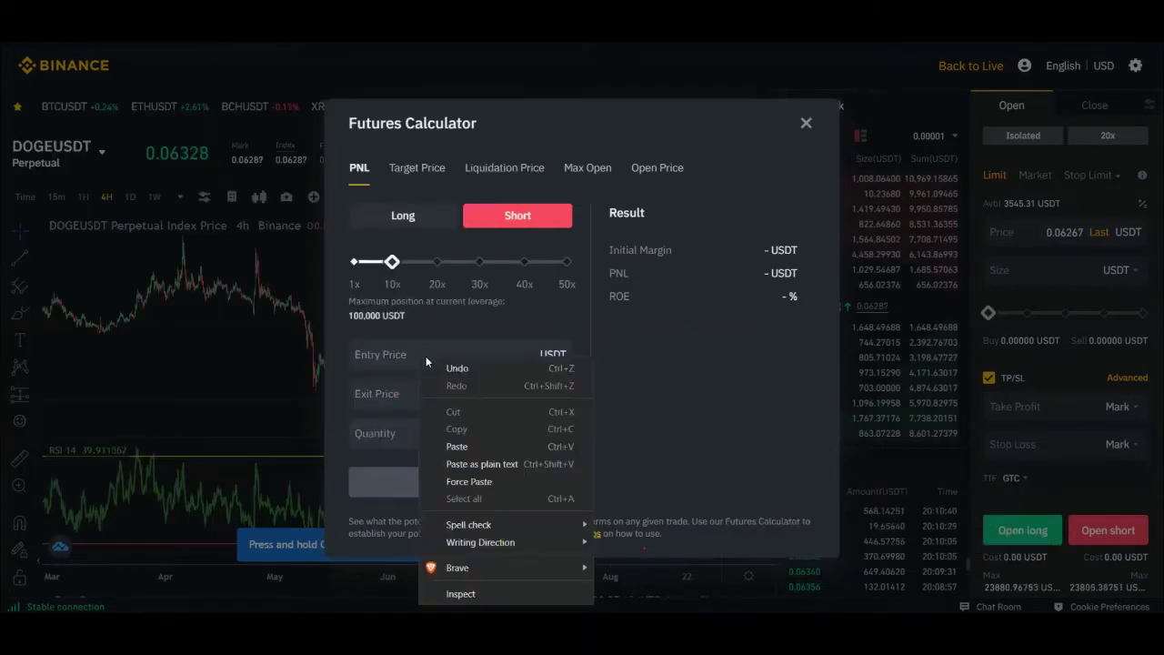
left_click(466, 445)
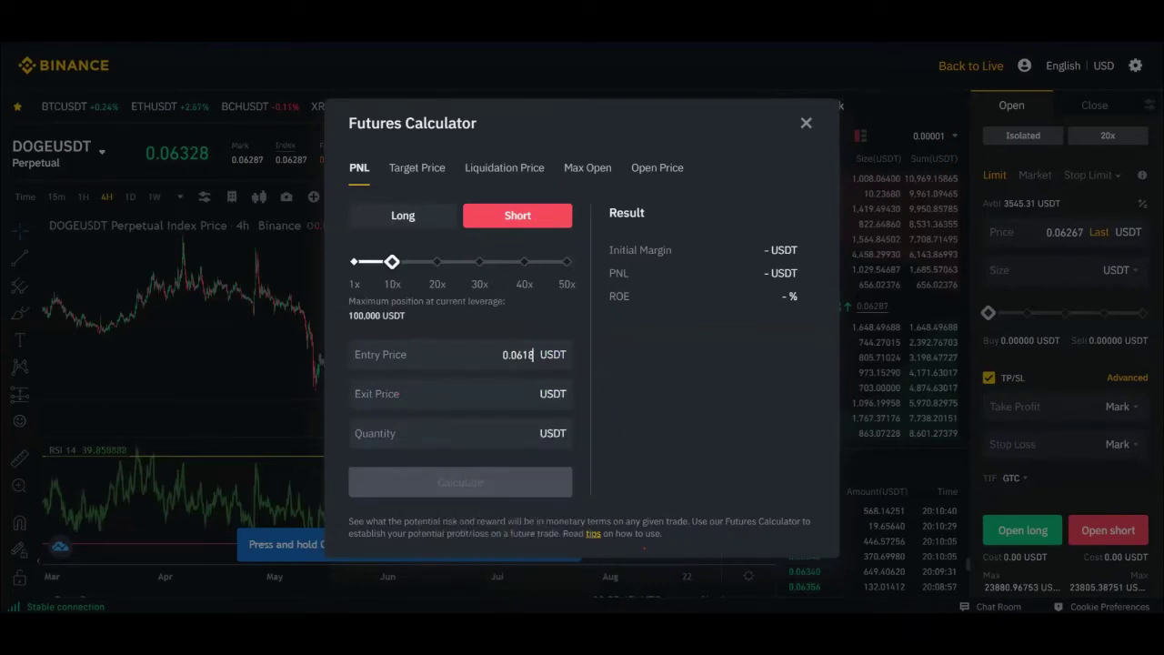
- Copy the take-profit price 0.0408 from the Notepad signal into the PNL calculator's Exit Price field
key("alt+Tab")
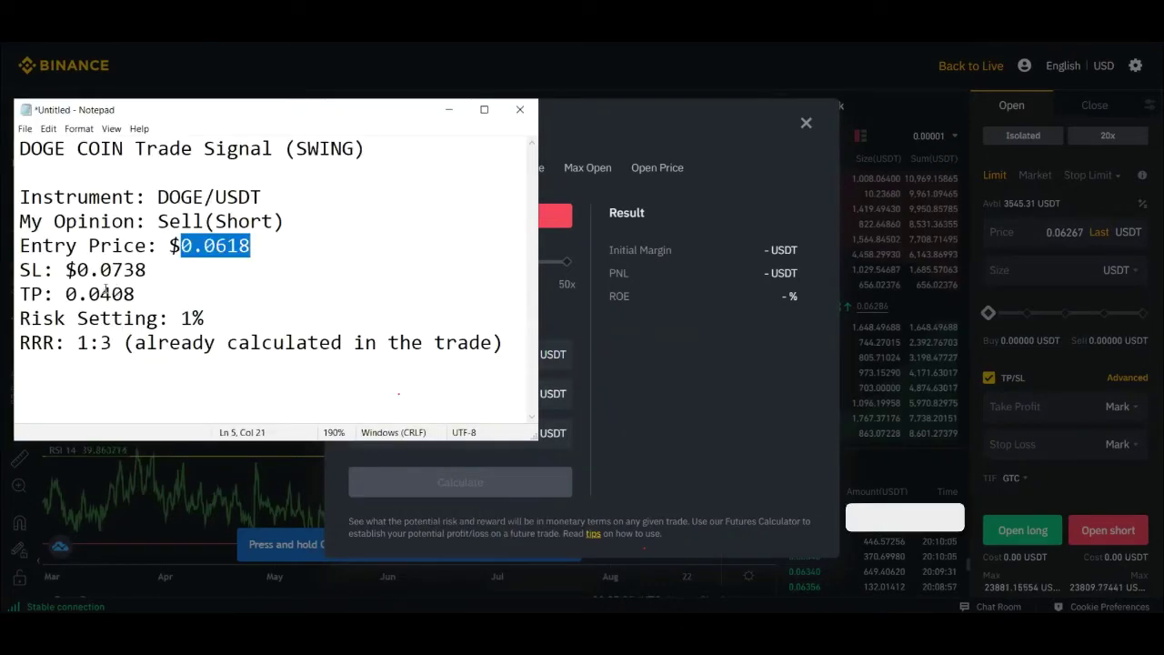
left_click_drag(66, 294, 135, 294)
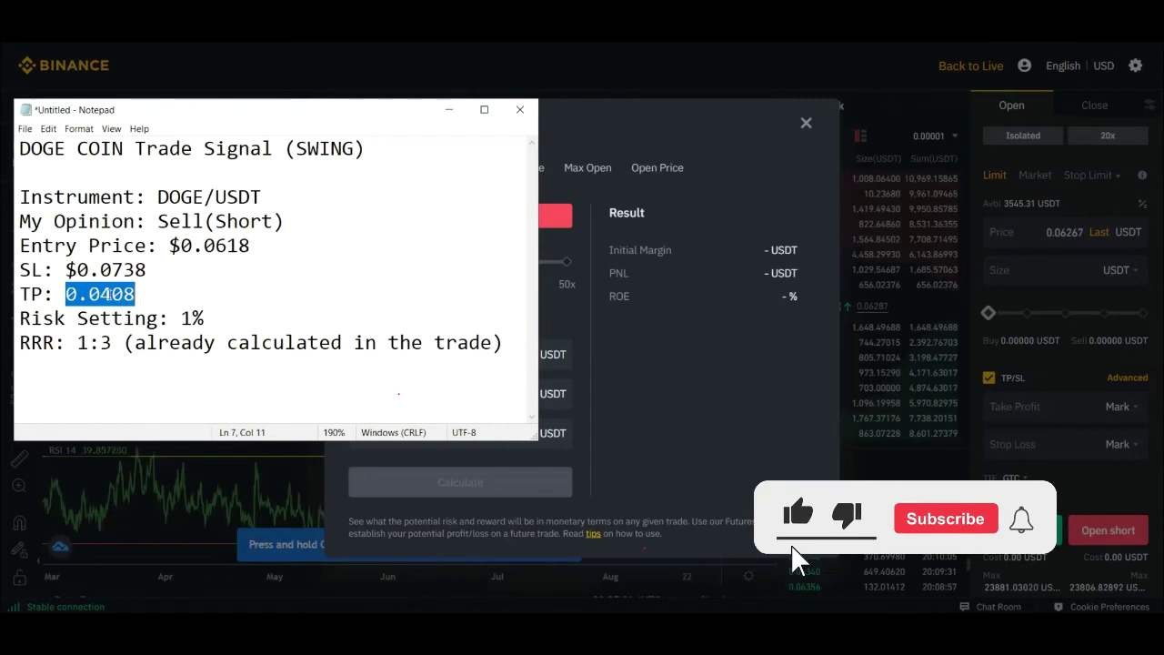
right_click(109, 295)
left_click(143, 337)
left_click(712, 403)
left_click(478, 403)
right_click(485, 393)
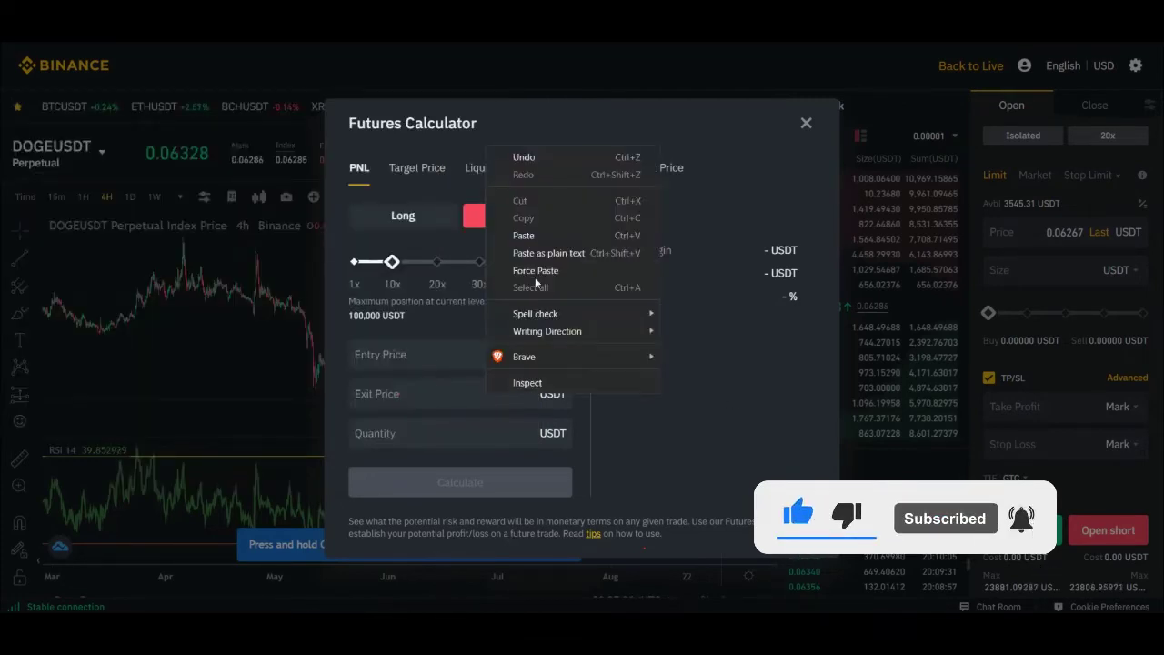
left_click(525, 235)
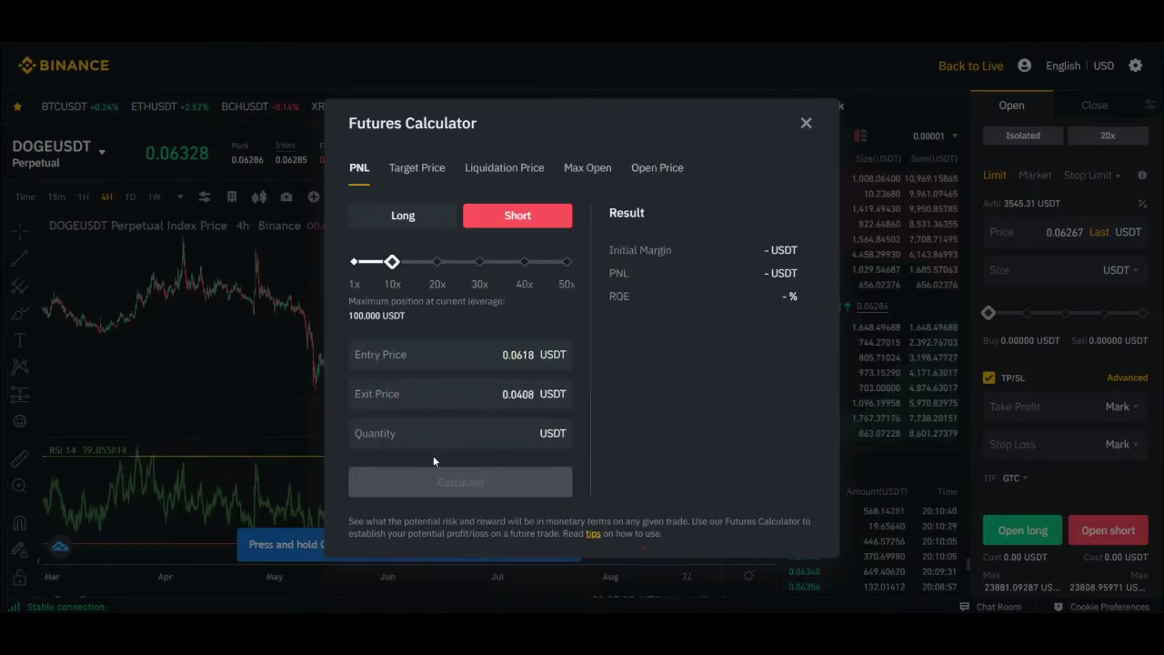
- Enter a quantity of 1000 USDT and calculate the short trade's PNL
double_click(564, 434)
left_click(473, 430)
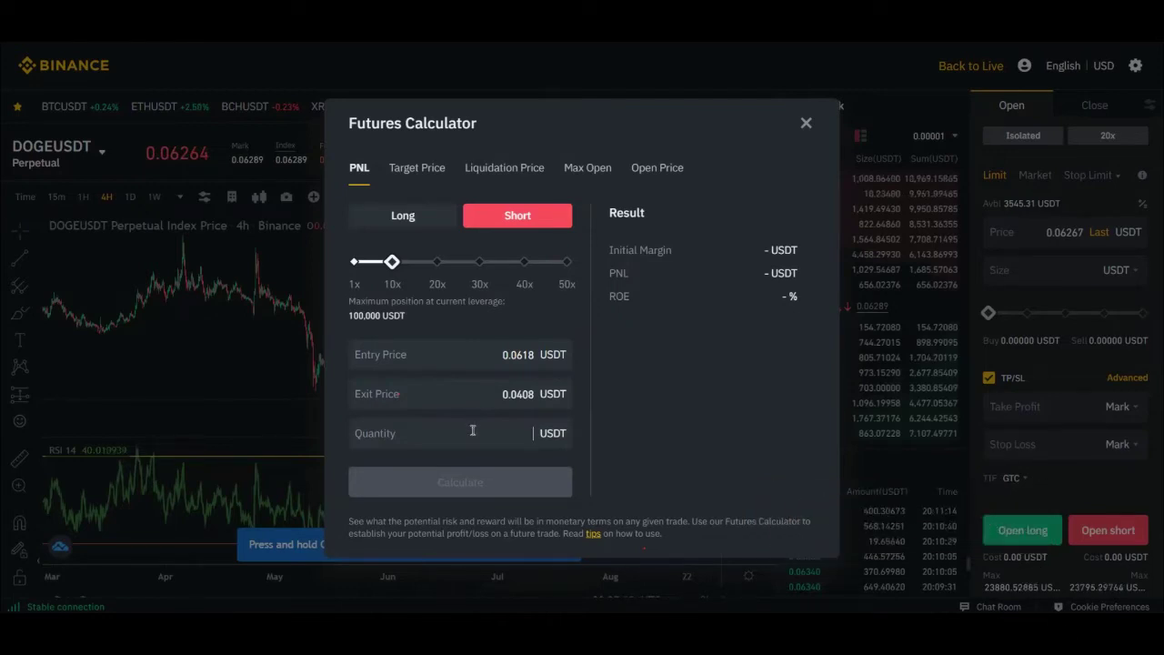
type("1000")
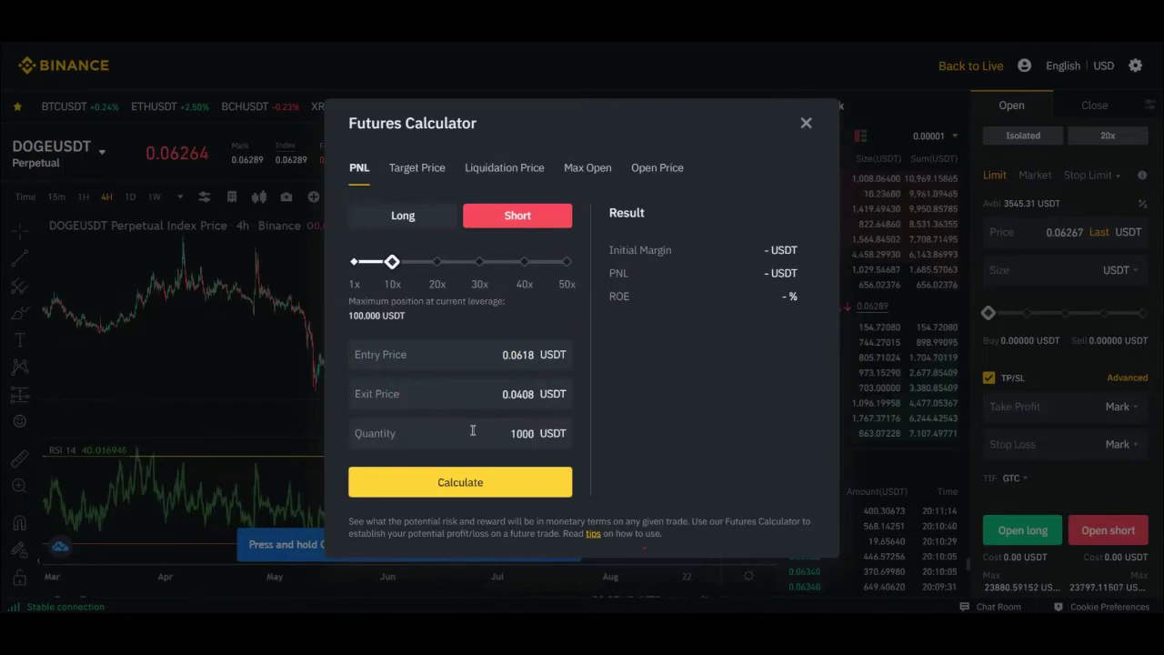
left_click(452, 482)
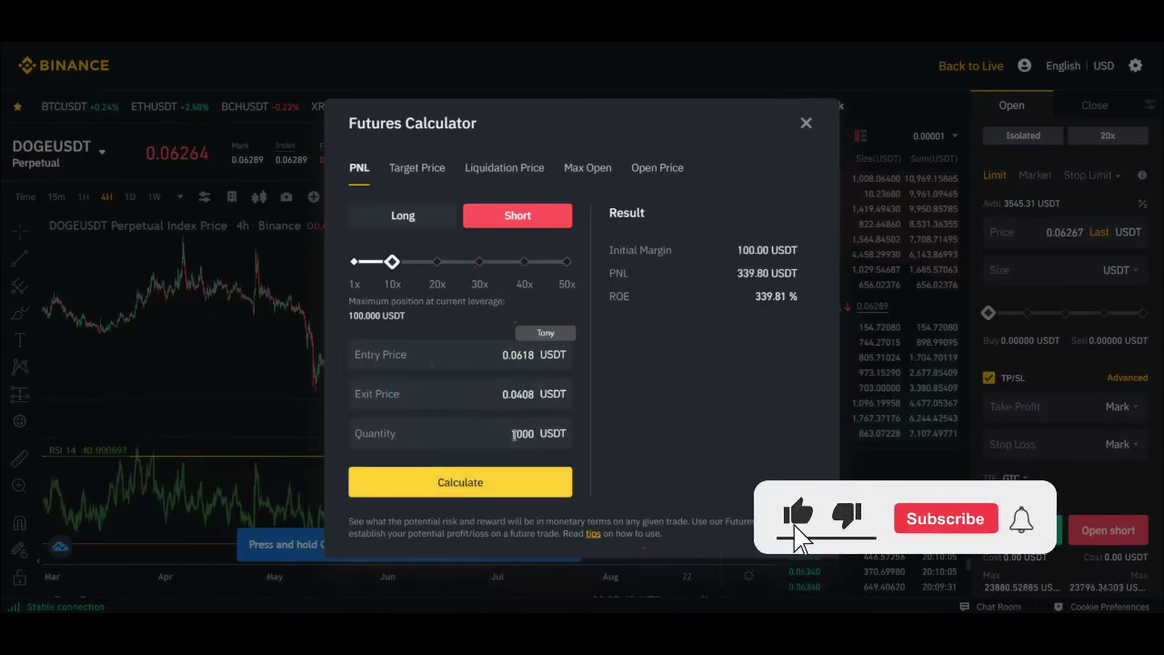
- Examine the calculated initial margin, PNL and ROE in relation to the 1000 USDT quantity
left_click_drag(508, 434, 535, 434)
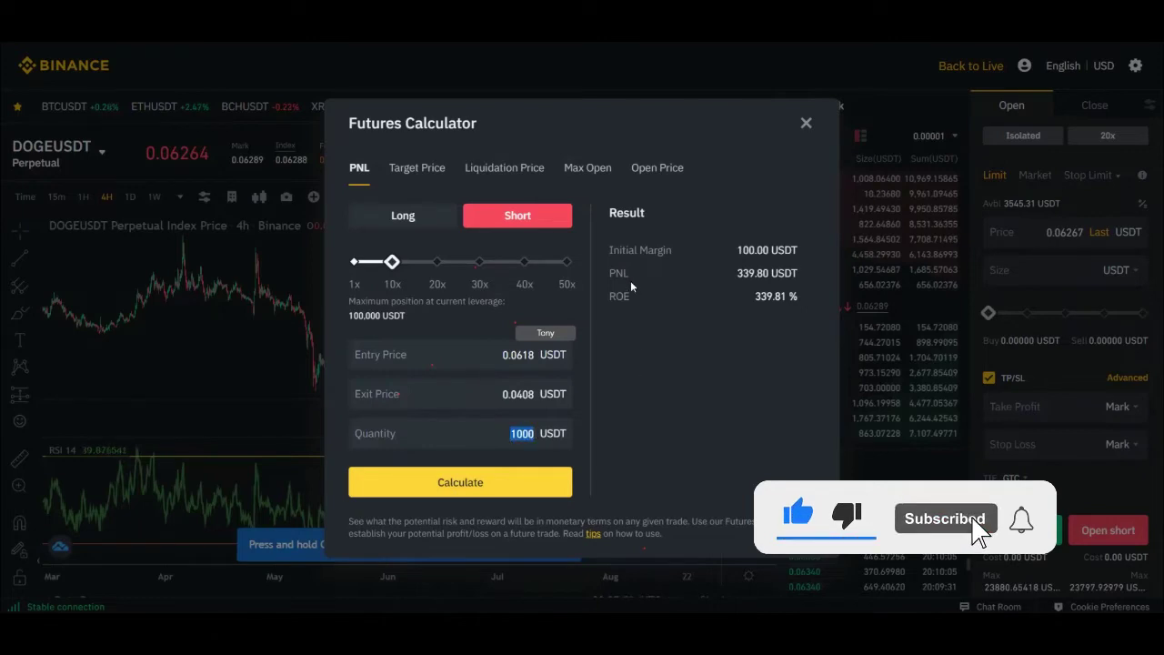
mouse_move(715, 256)
left_click_drag(733, 249, 771, 249)
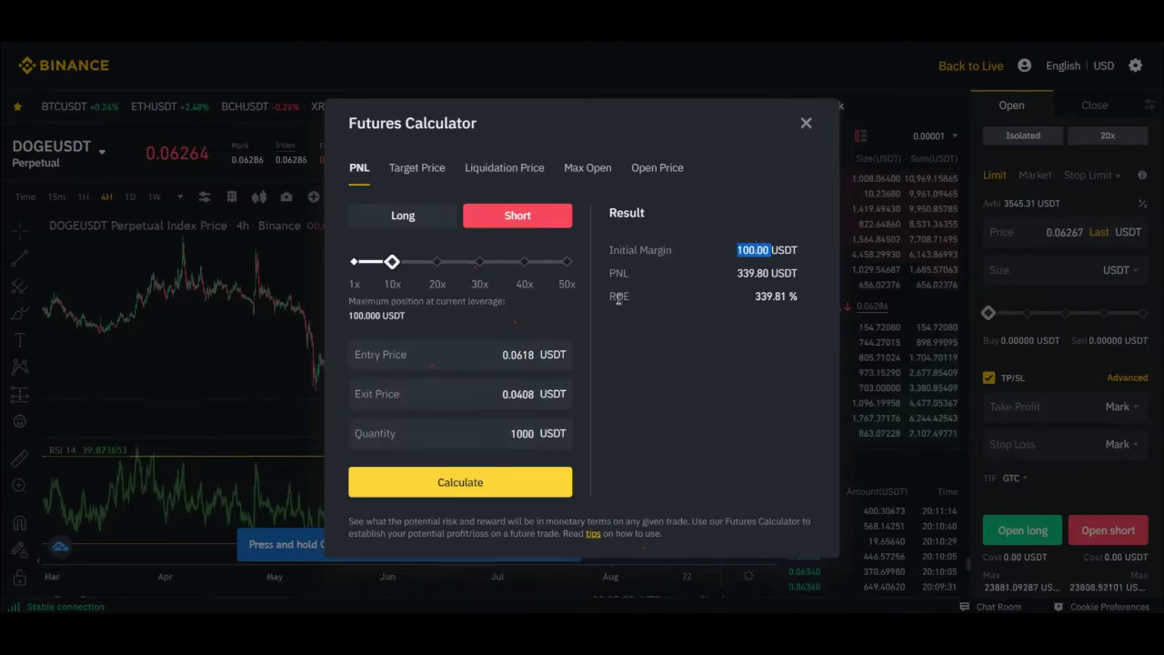
left_click_drag(752, 297, 777, 304)
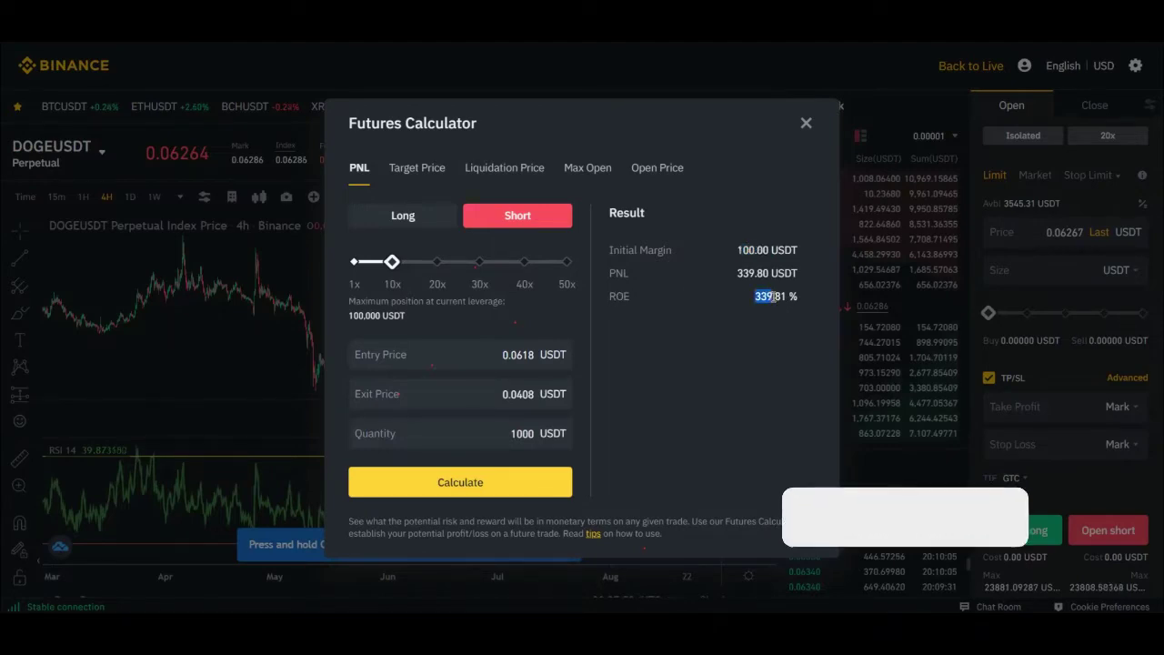
left_click_drag(777, 304, 772, 299)
left_click(769, 296)
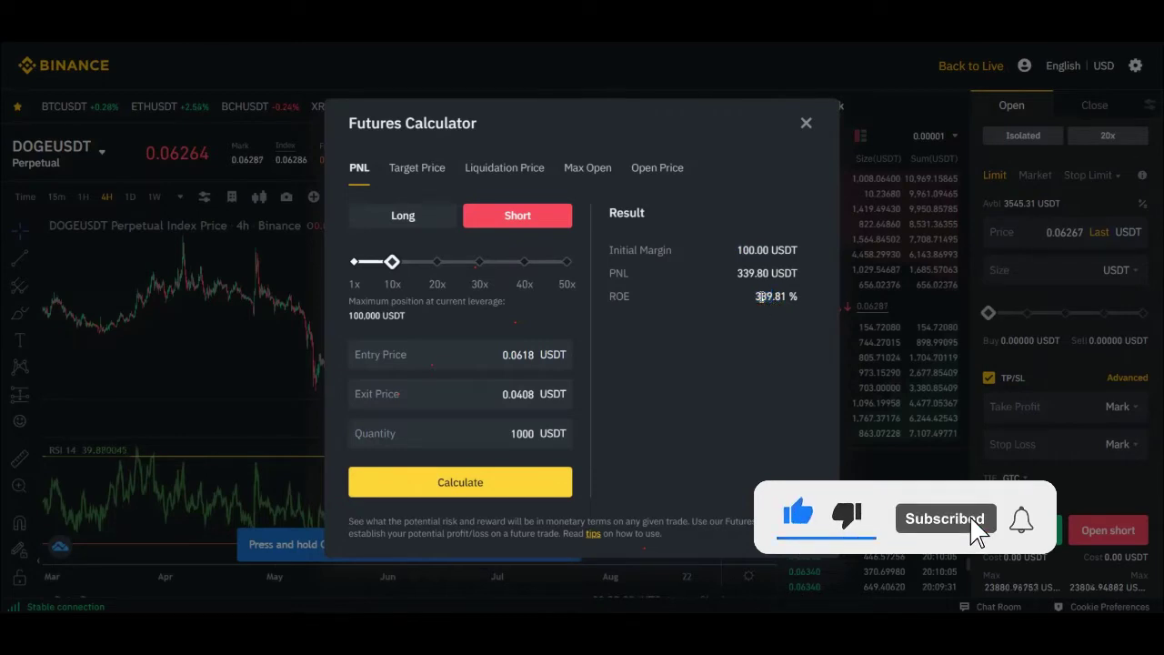
left_click_drag(735, 273, 746, 280)
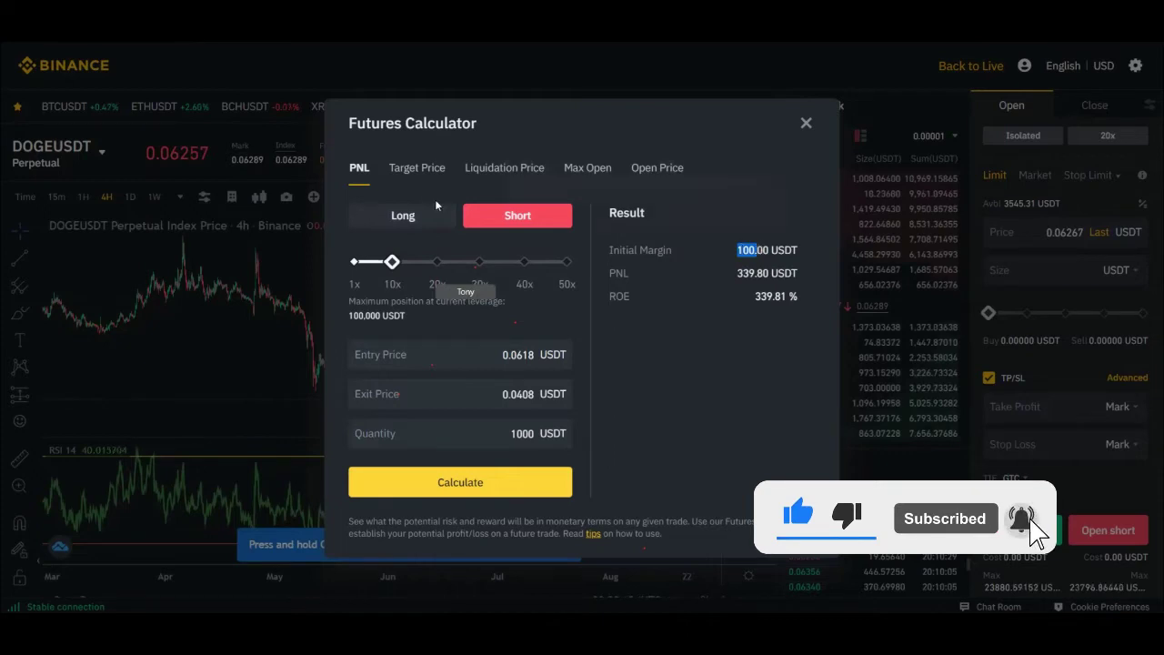
double_click(536, 432)
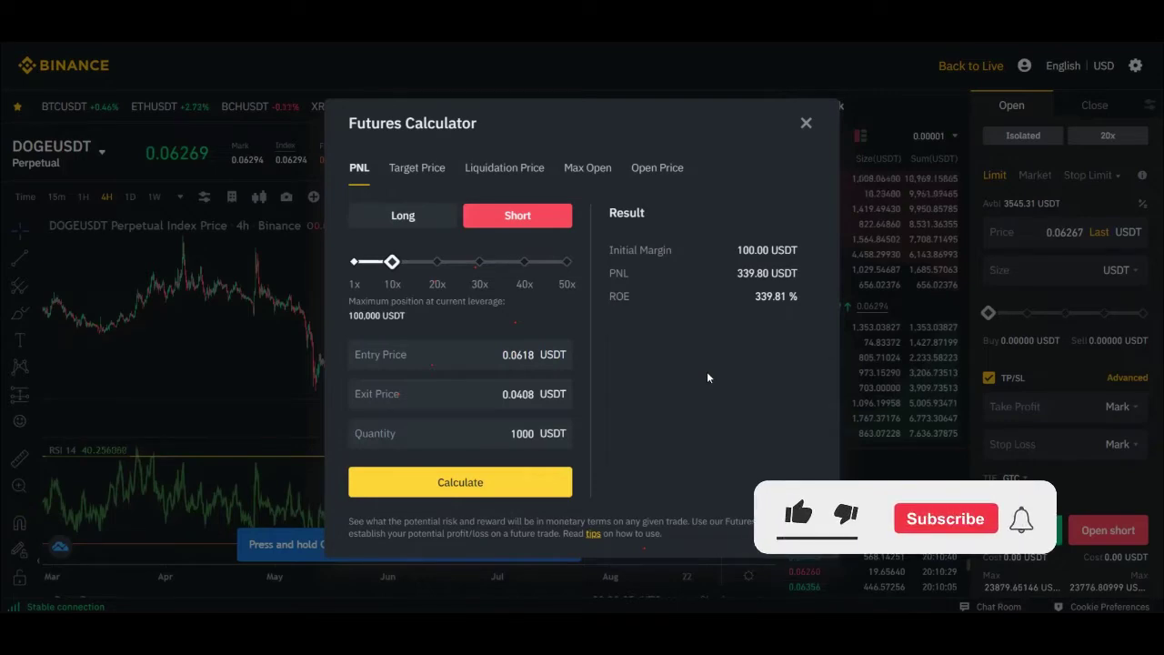
left_click_drag(738, 251, 756, 251)
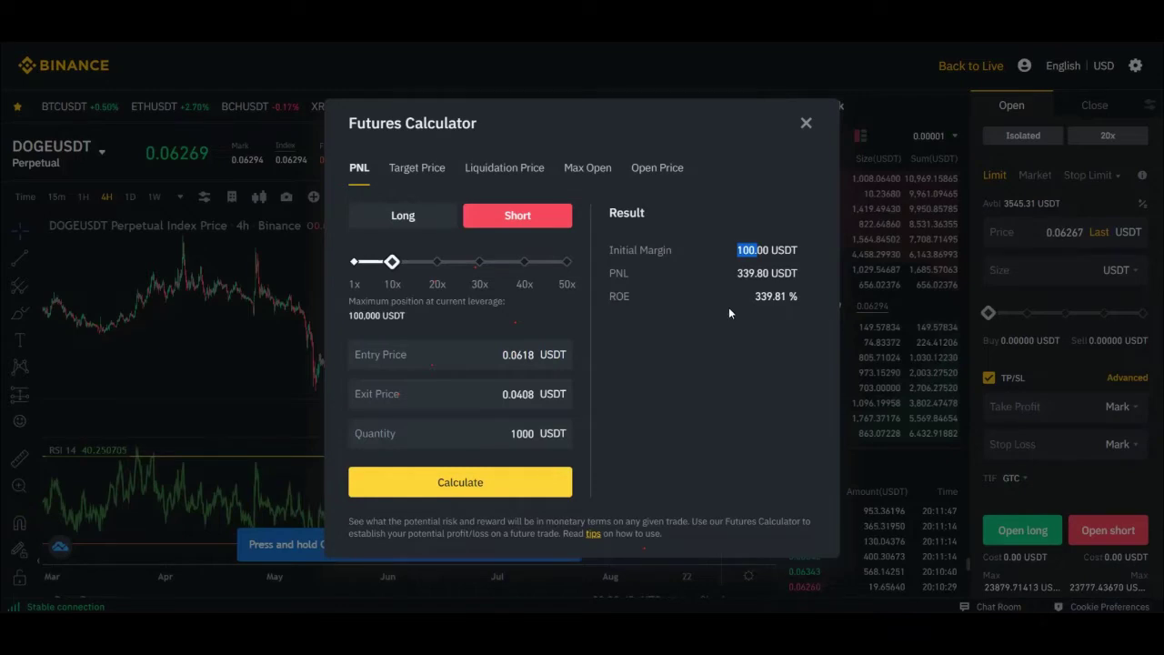
- Change the quantity to 500 USDT and recalculate the short trade's PNL
double_click(523, 434)
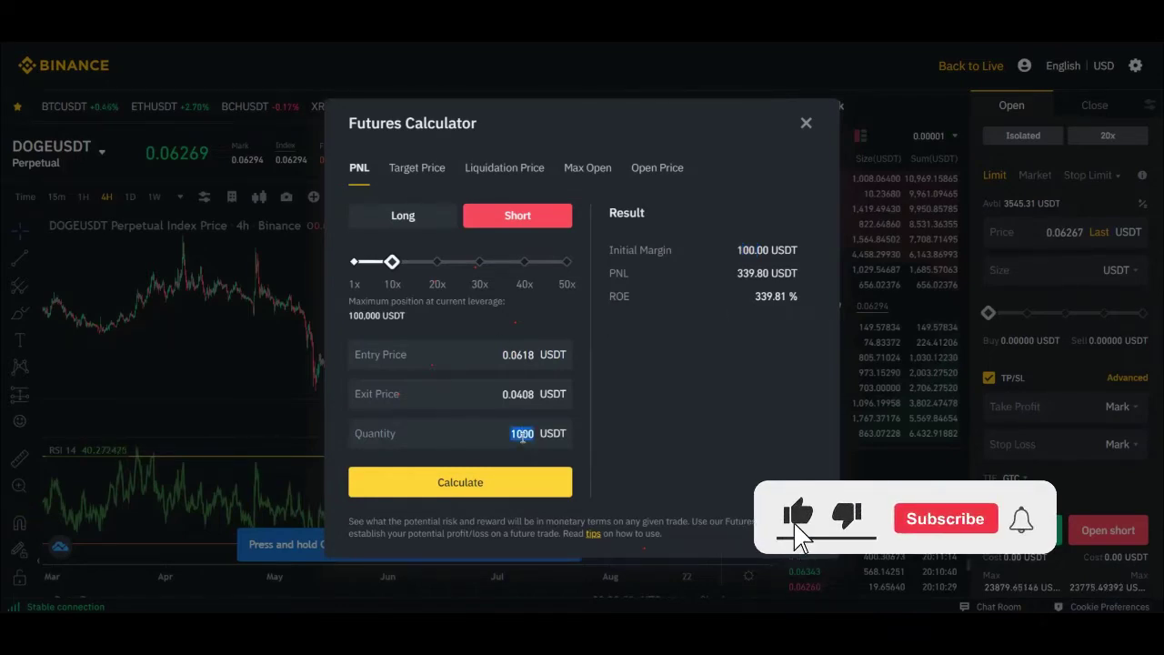
type("500")
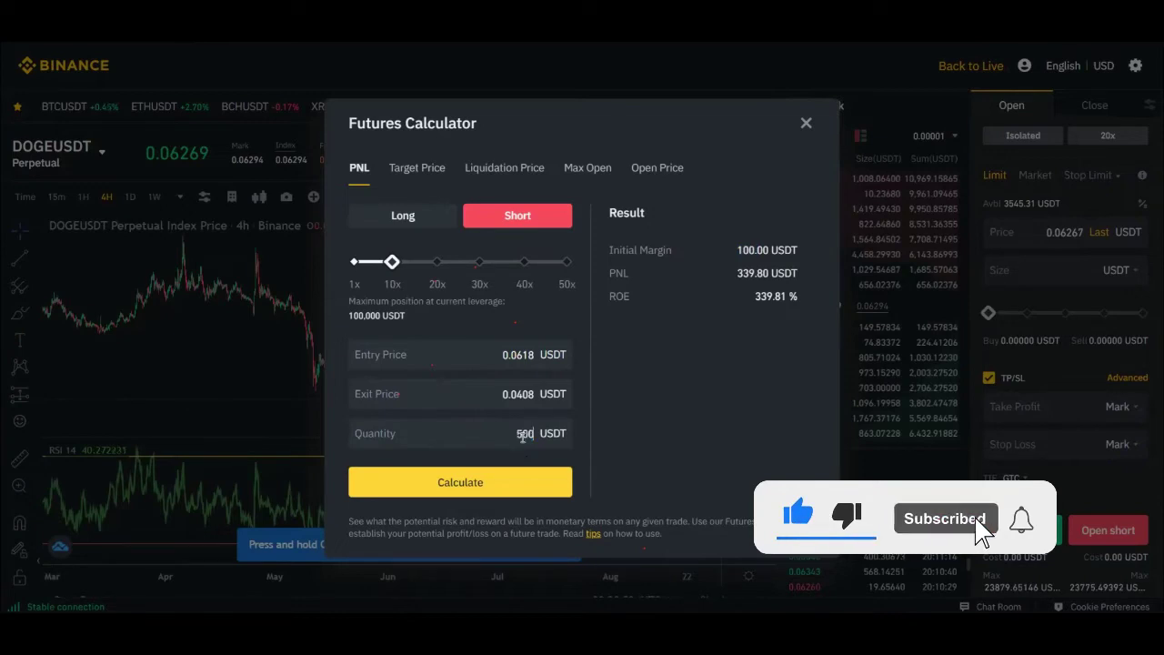
left_click(481, 491)
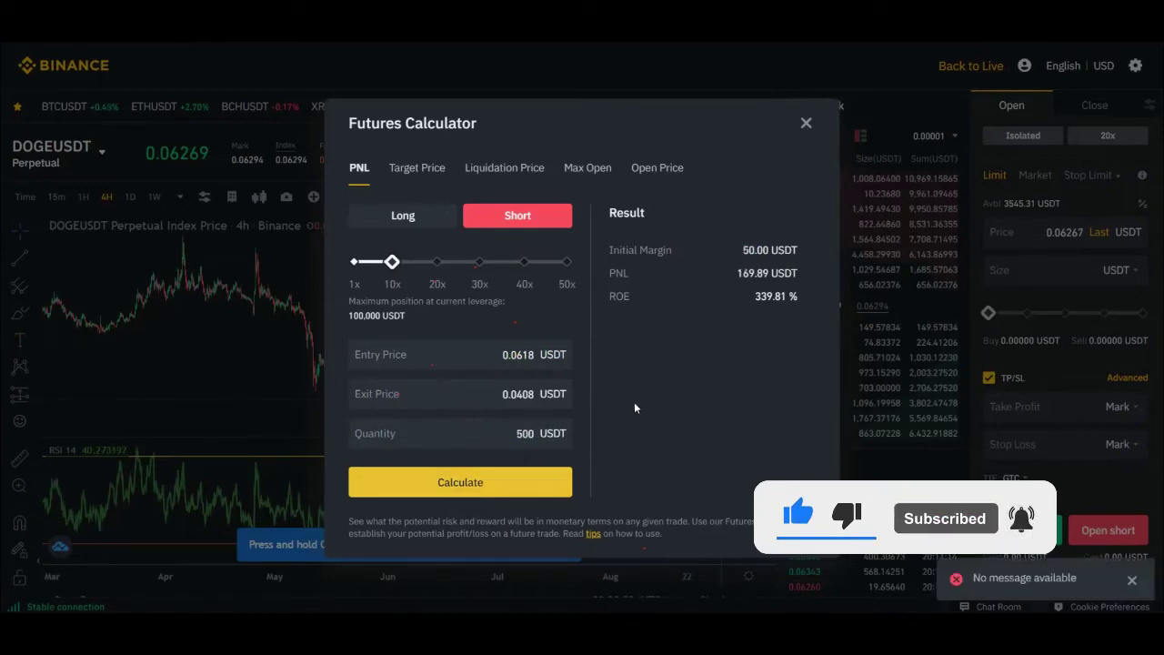
- Review the recalculated initial margin, PNL and ROE against the exit price for the 500 USDT quantity
mouse_move(618, 259)
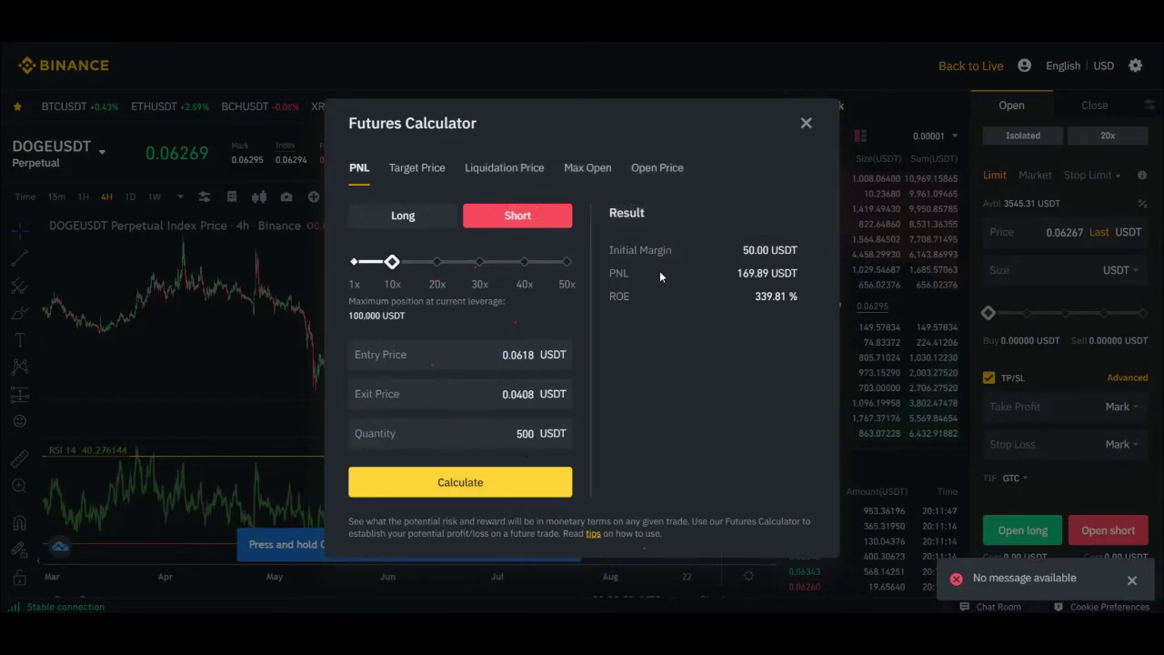
left_click_drag(739, 246, 759, 246)
left_click_drag(754, 299, 771, 298)
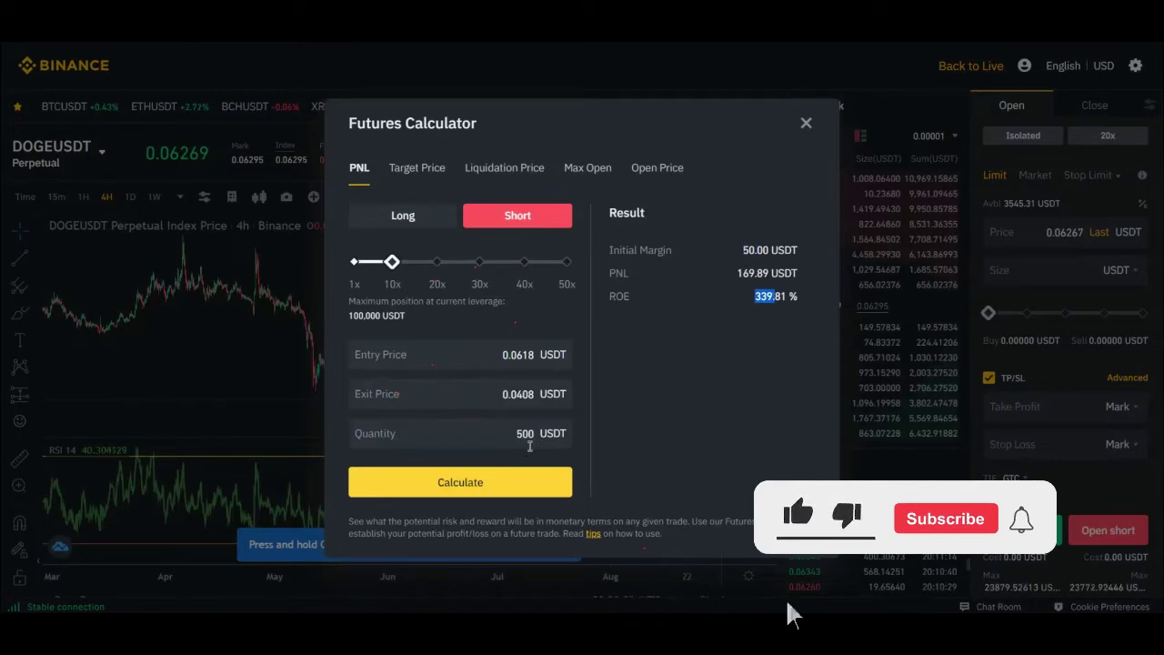
left_click_drag(503, 396, 537, 395)
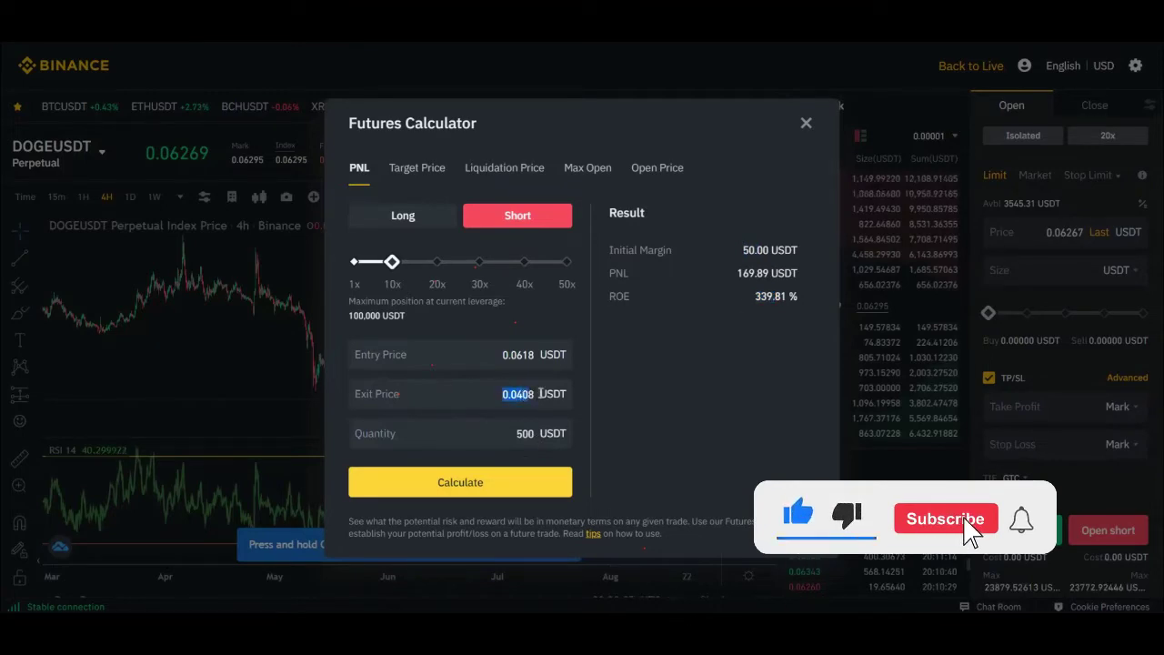
left_click(739, 321)
left_click_drag(753, 300, 772, 299)
left_click(760, 266)
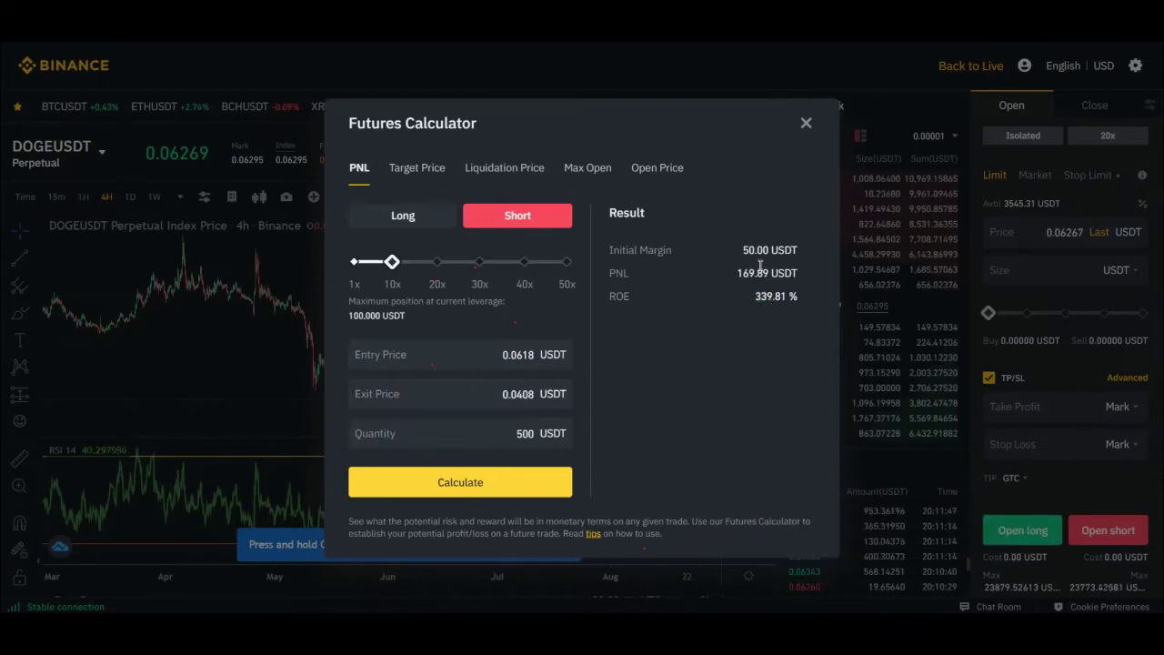
- Change the quantity to 100 USDT and recalculate the short trade's PNL
double_click(528, 435)
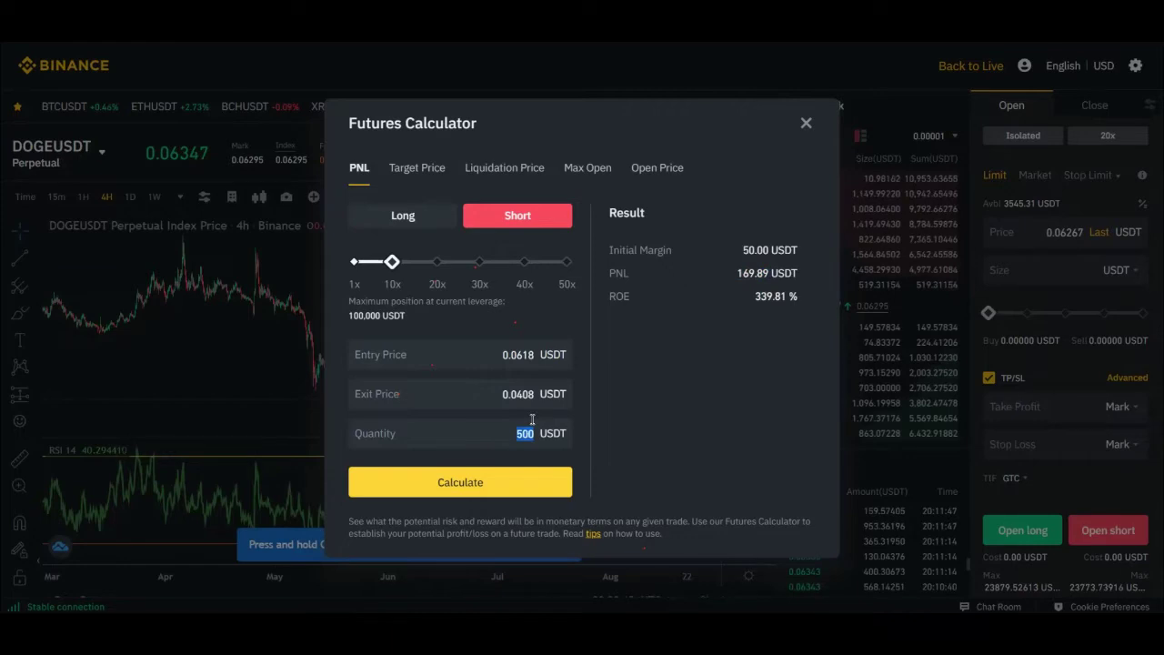
key("BackSpace")
type("100")
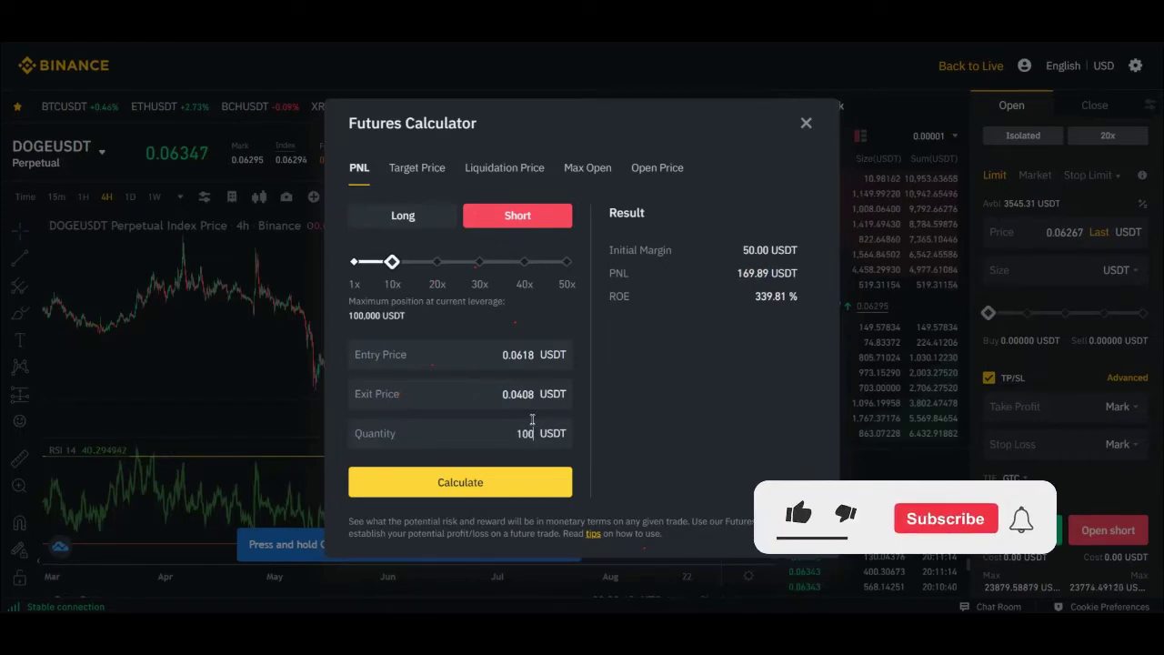
left_click(525, 484)
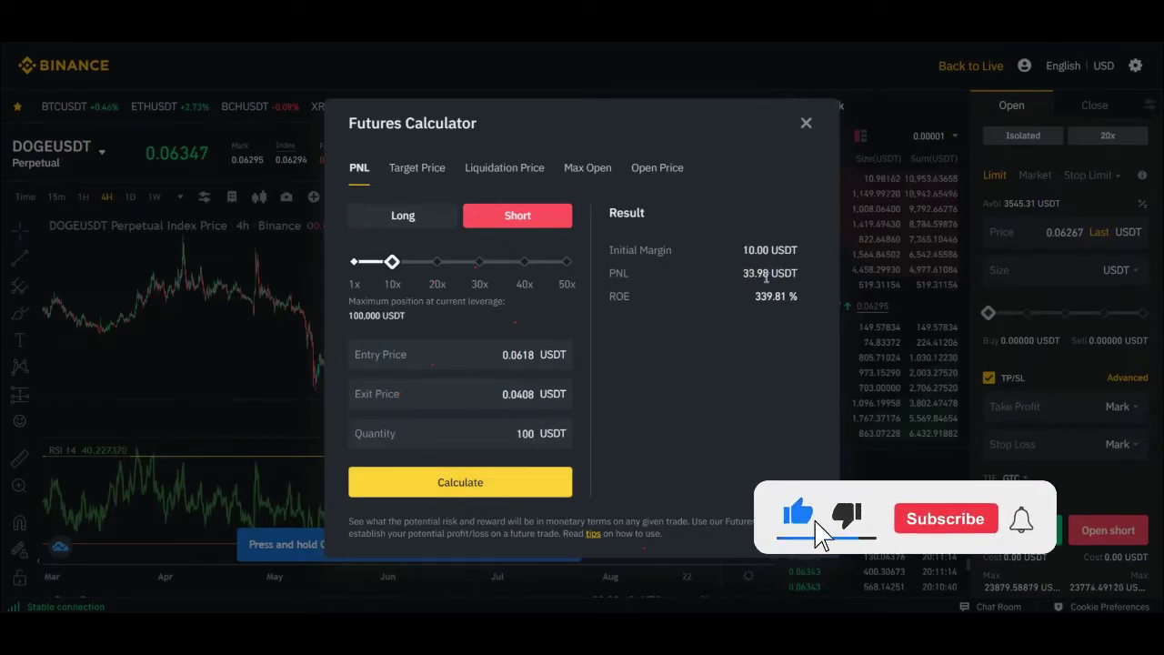
- Inspect the initial margin and PNL for the 100 USDT quantity, and run the calculation for a long trade
double_click(746, 250)
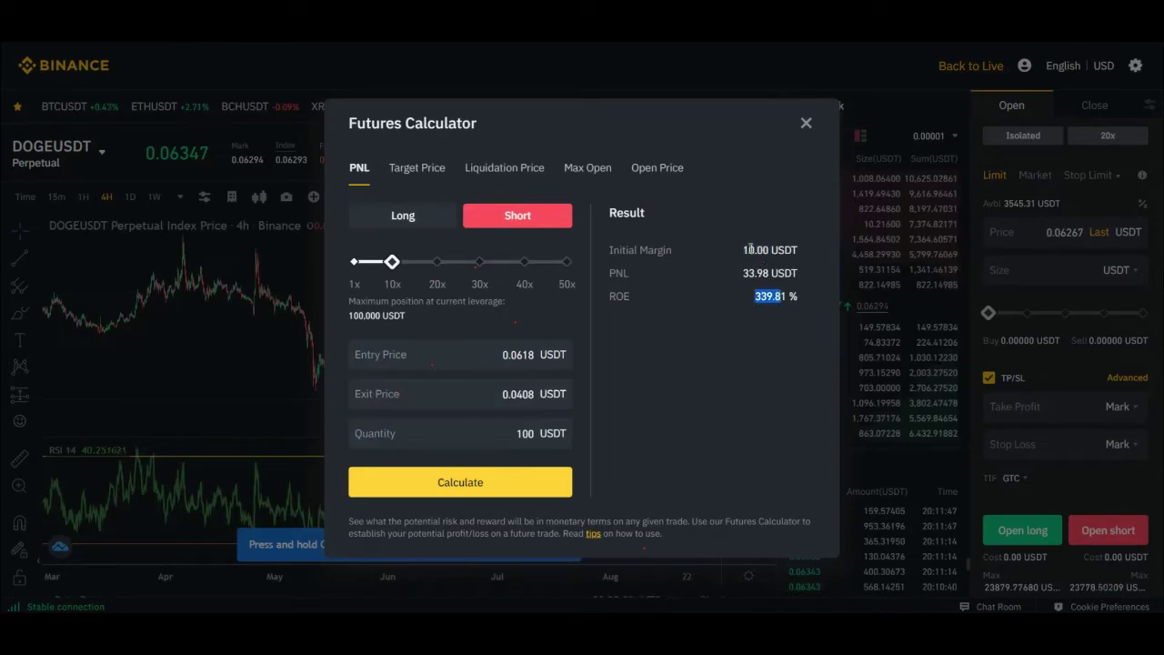
double_click(768, 273)
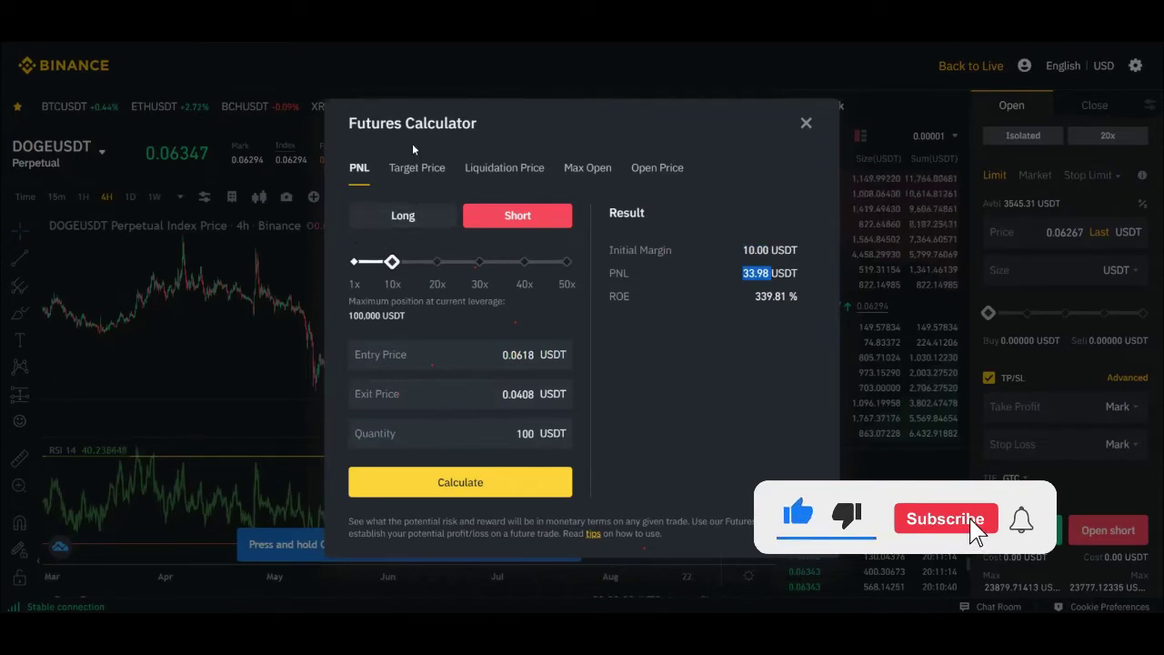
left_click(420, 227)
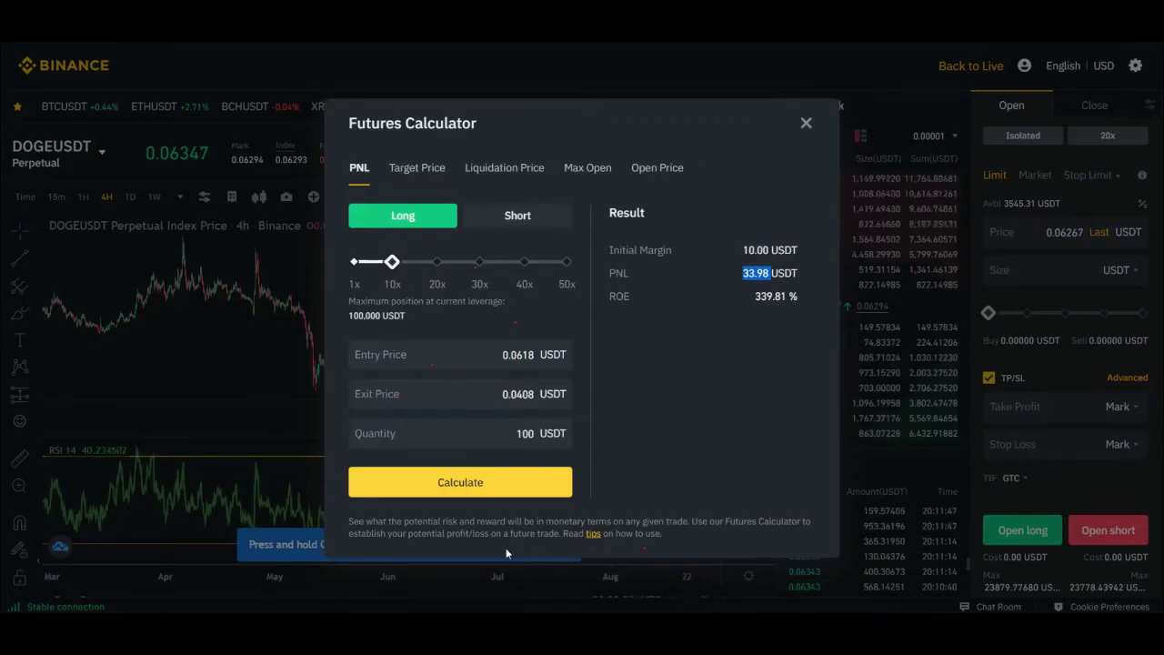
left_click(564, 489)
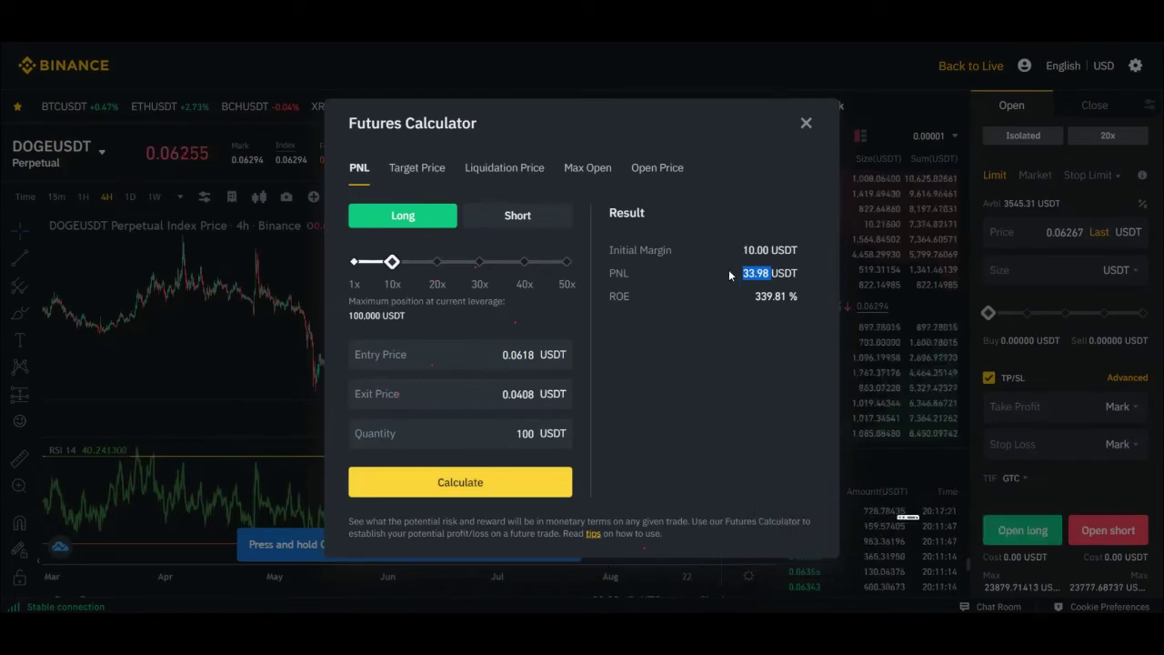
- Set the balance to 100 USDT in the Liquidation Price calculation and close the Futures Calculator
left_click(498, 170)
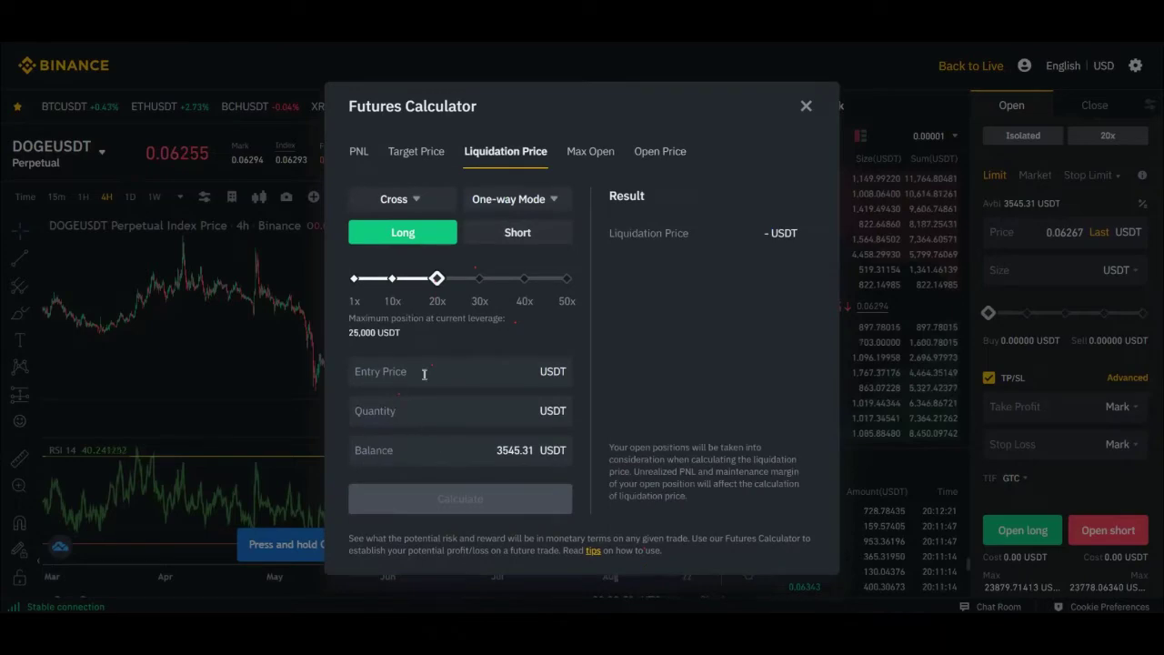
left_click(481, 410)
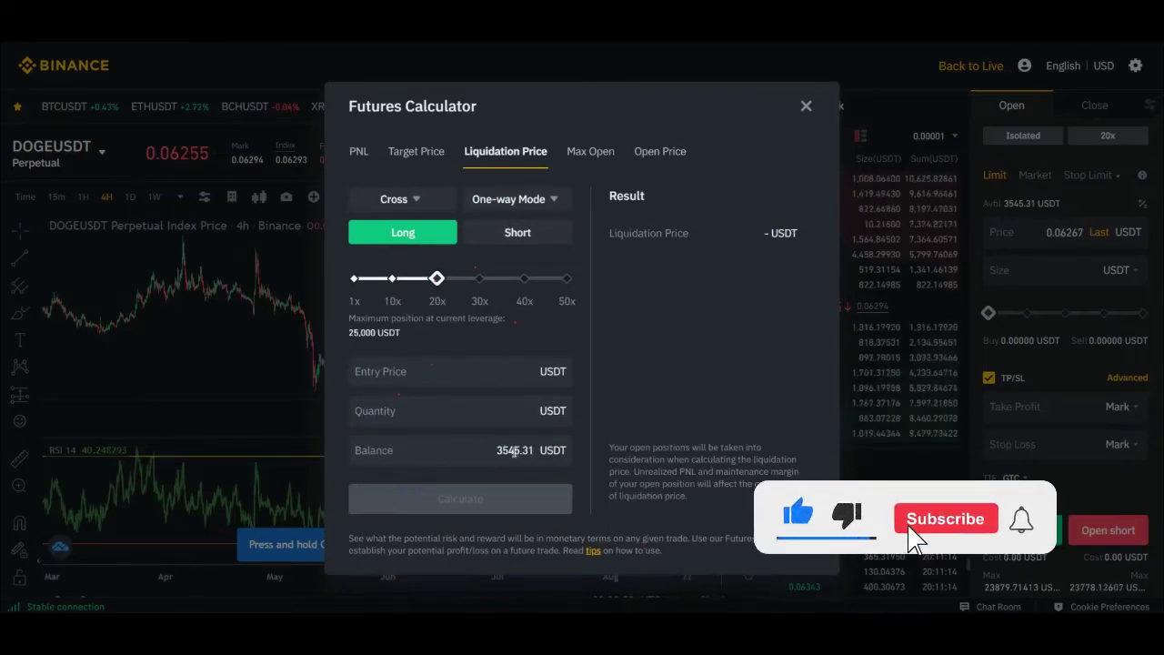
double_click(497, 450)
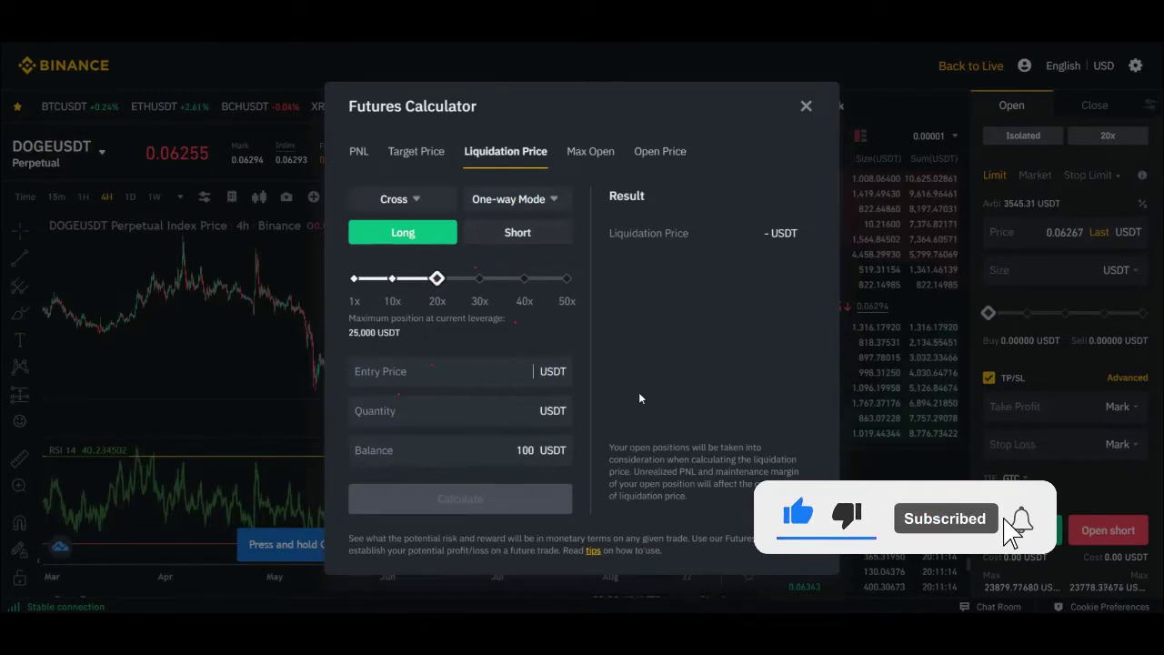
left_click(805, 106)
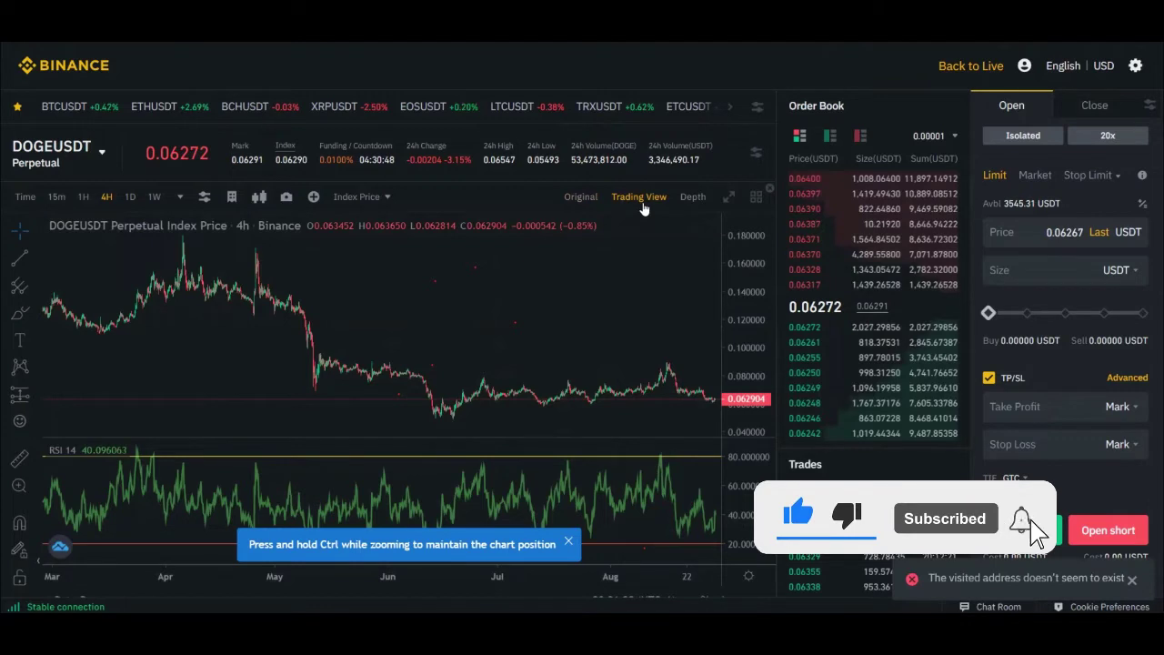
- Expand the DOGEUSDT chart to full screen and switch it to the 15-minute timeframe
left_click(727, 198)
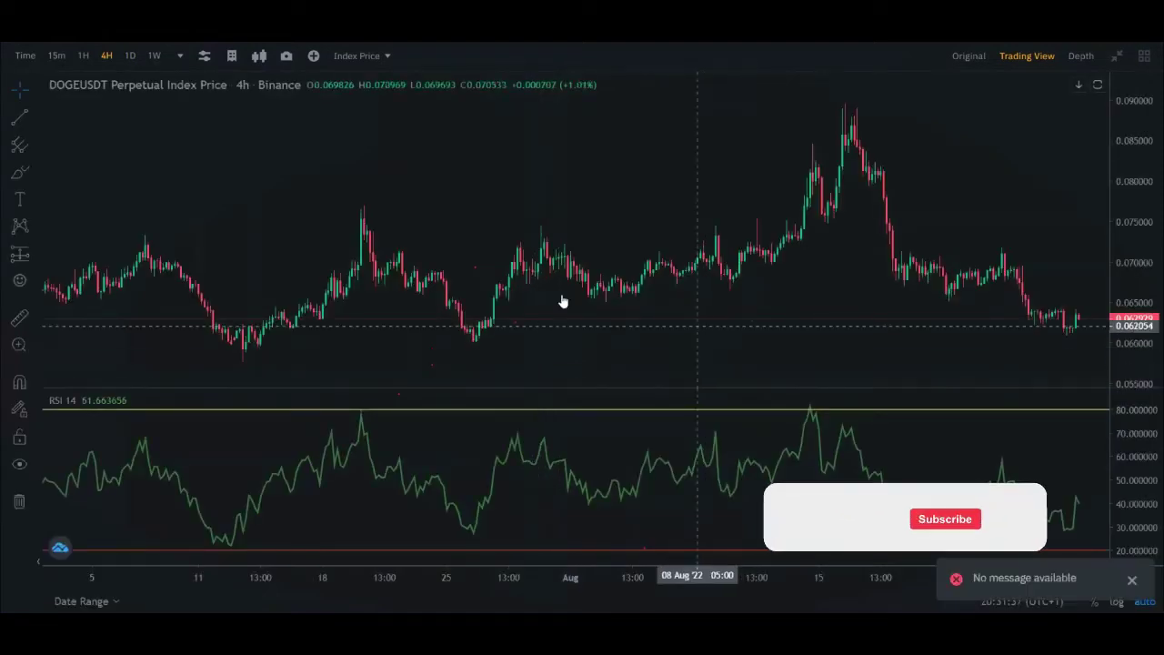
scroll(562, 301, "up", 5)
scroll(601, 353, "down", 2)
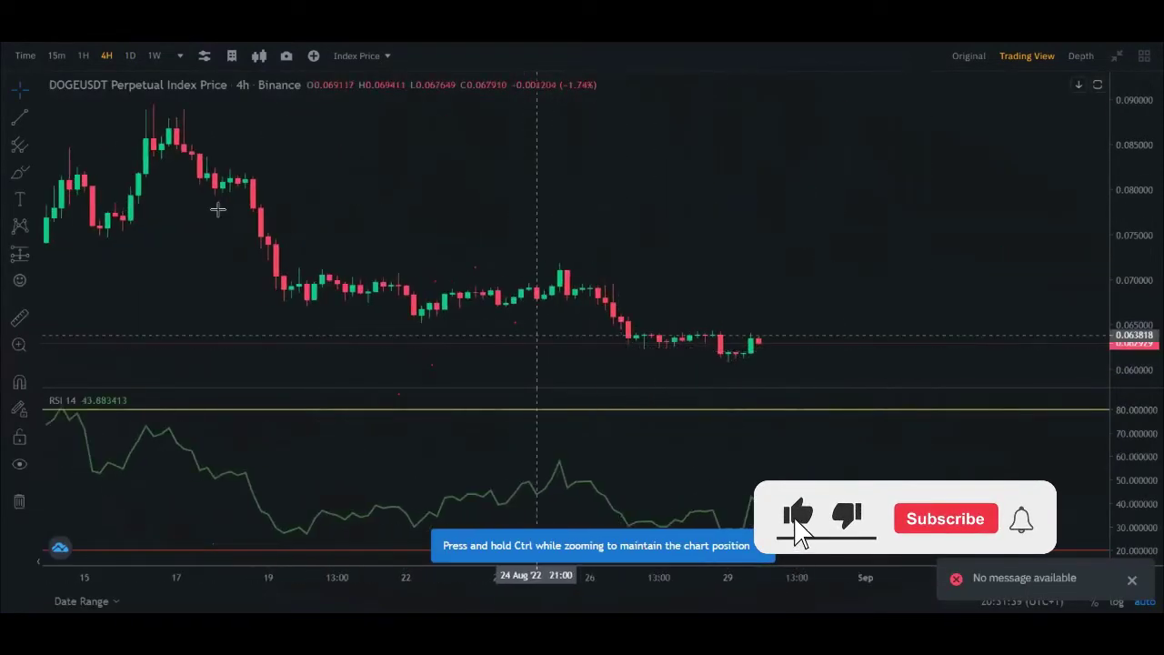
scroll(578, 379, "down", 3)
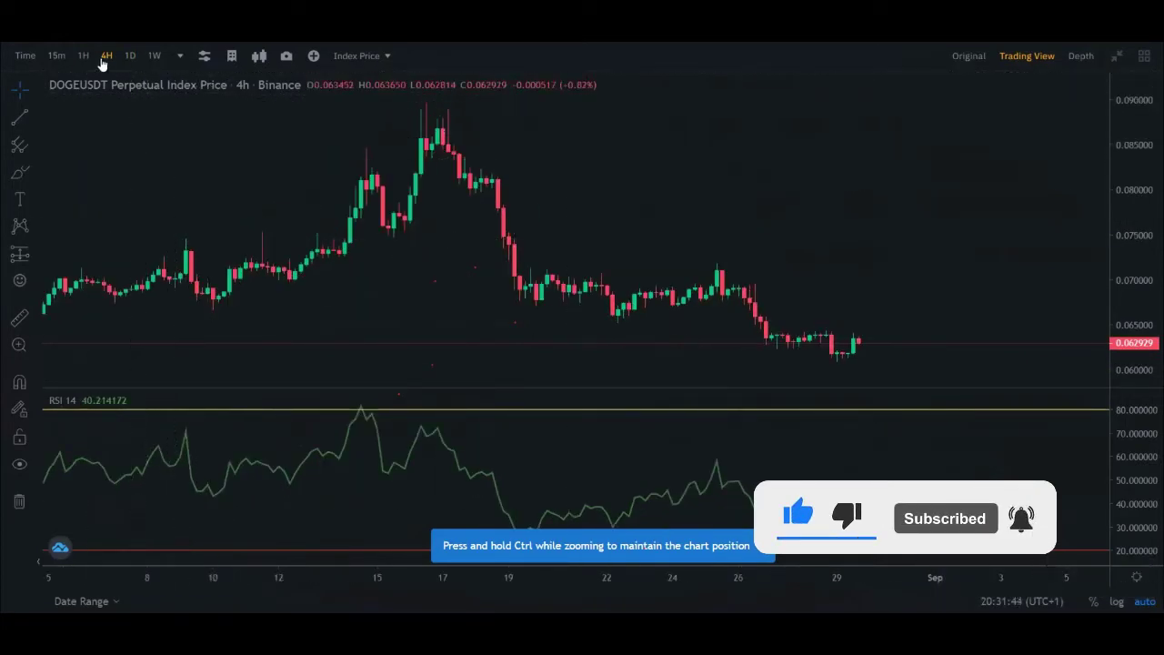
left_click(57, 58)
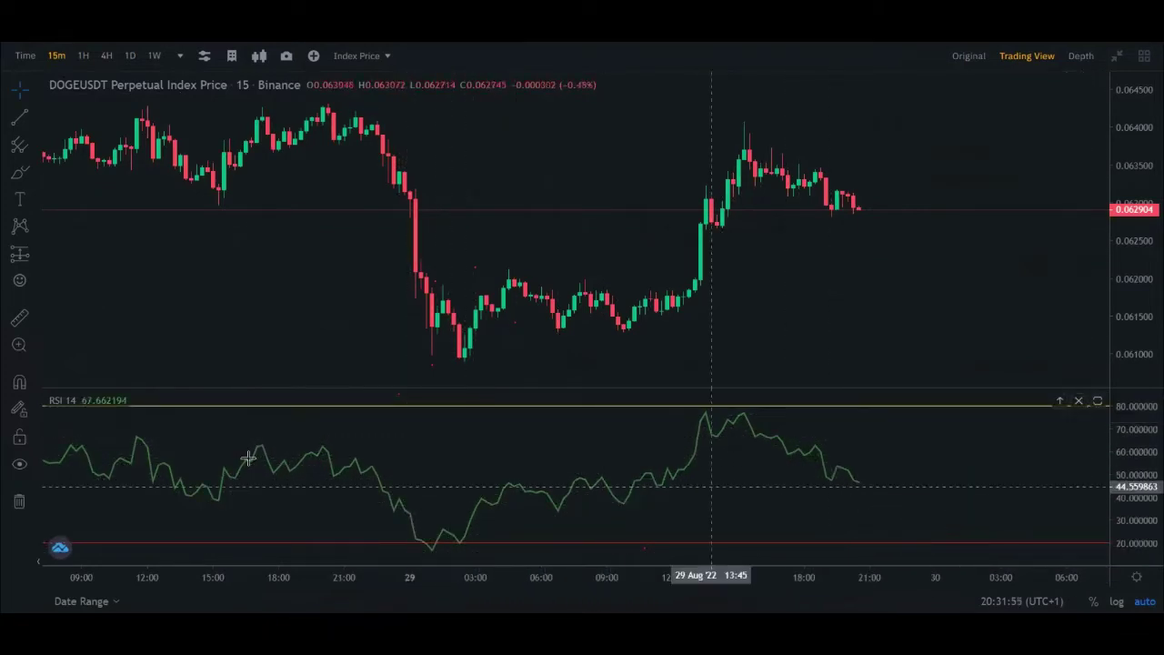
- Check the RSI indicator's length and its upper and lower limit settings
mouse_move(98, 407)
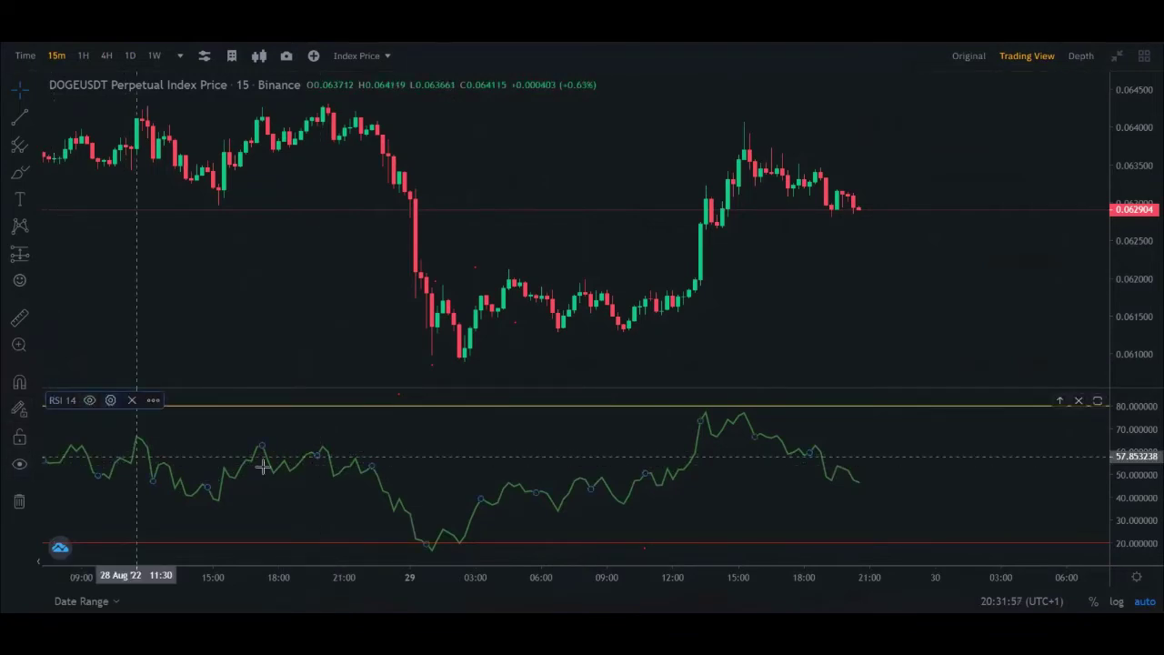
left_click(110, 401)
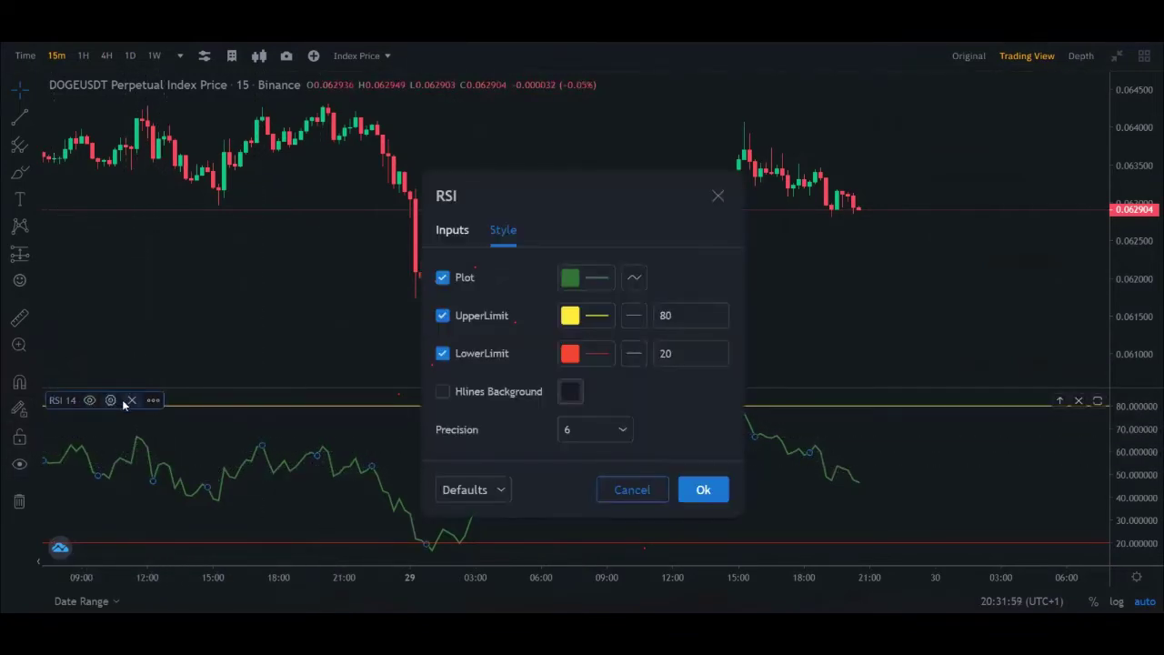
left_click(452, 231)
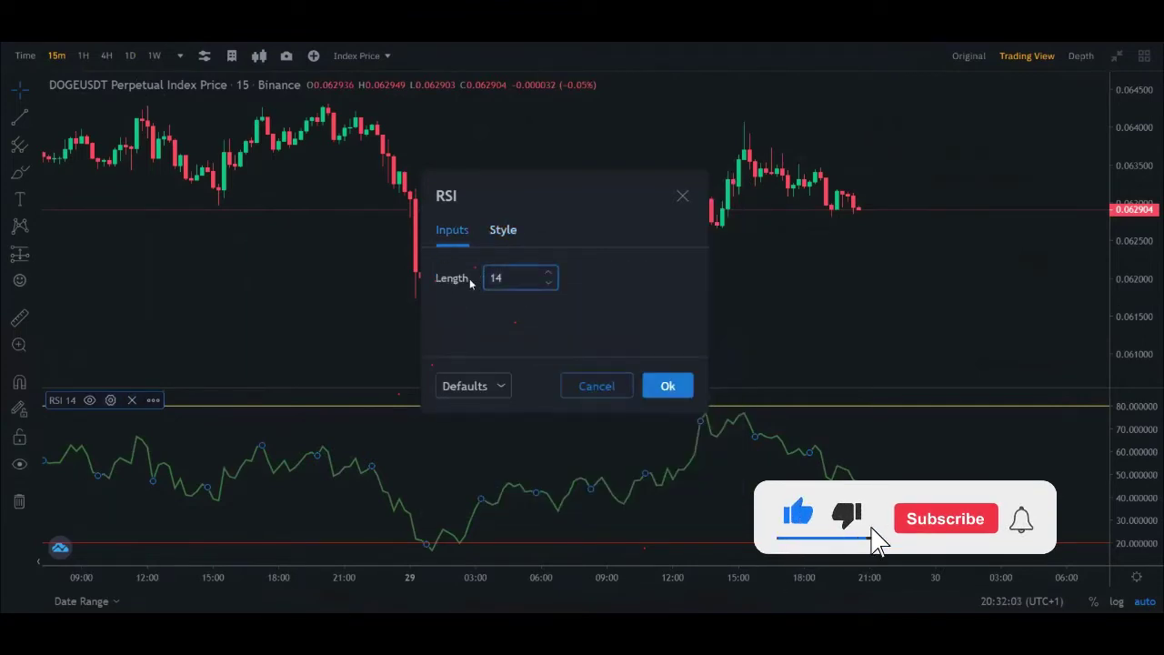
left_click(501, 231)
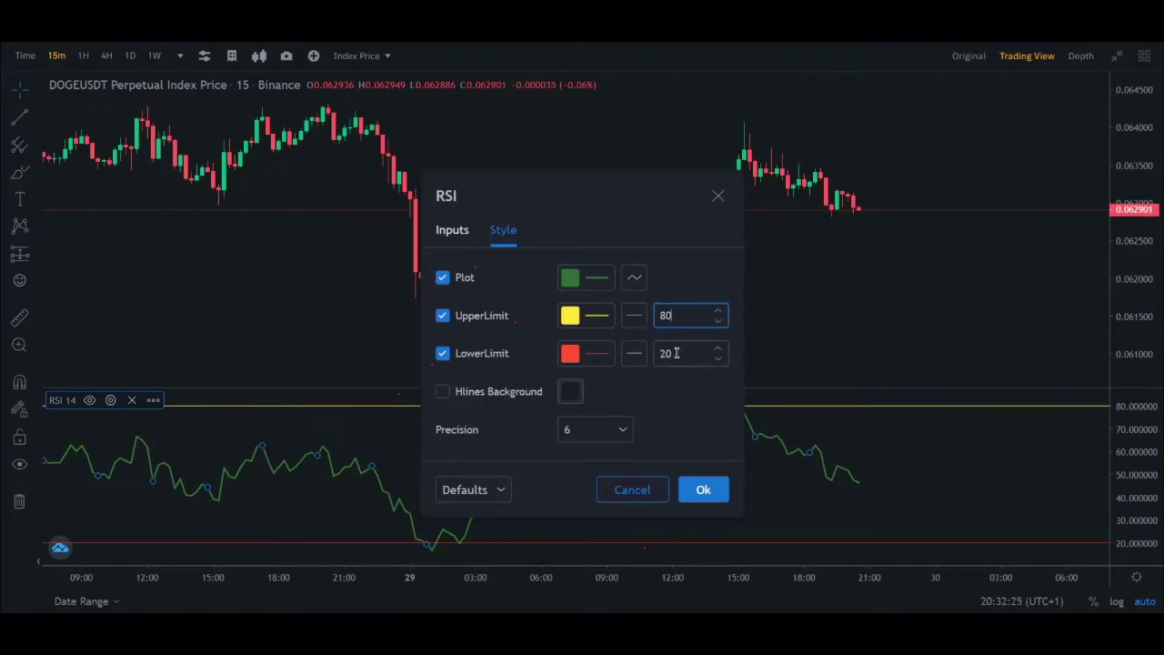
left_click(684, 496)
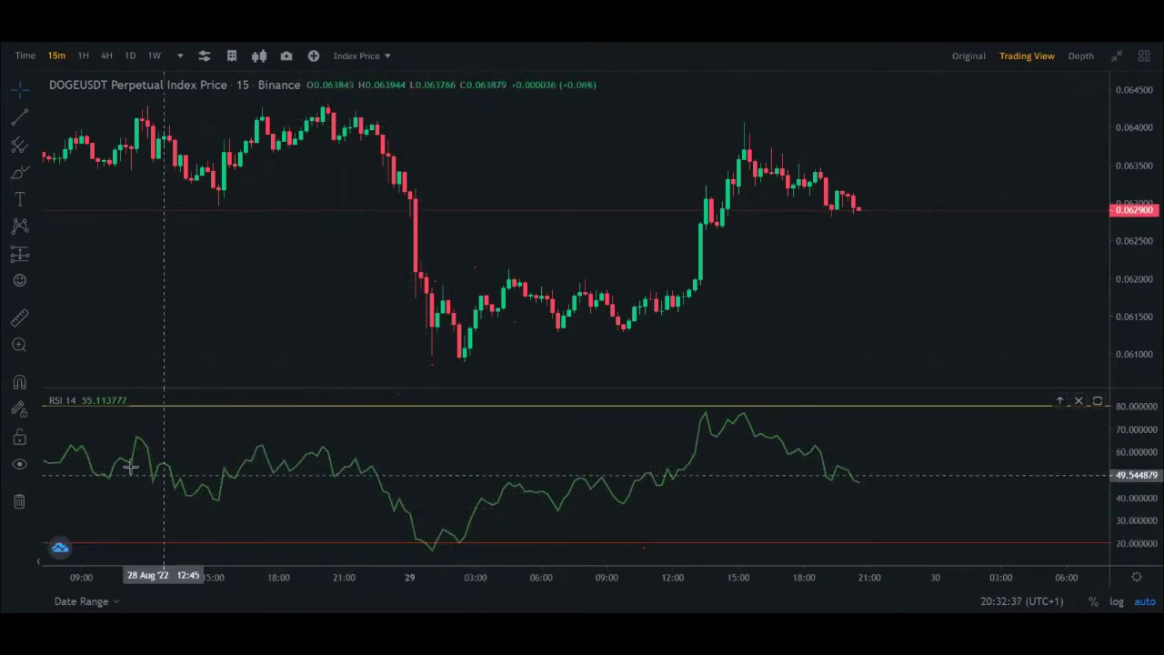
- Change the RSI plot line to white with the third thickness option and apply the style
left_click(110, 402)
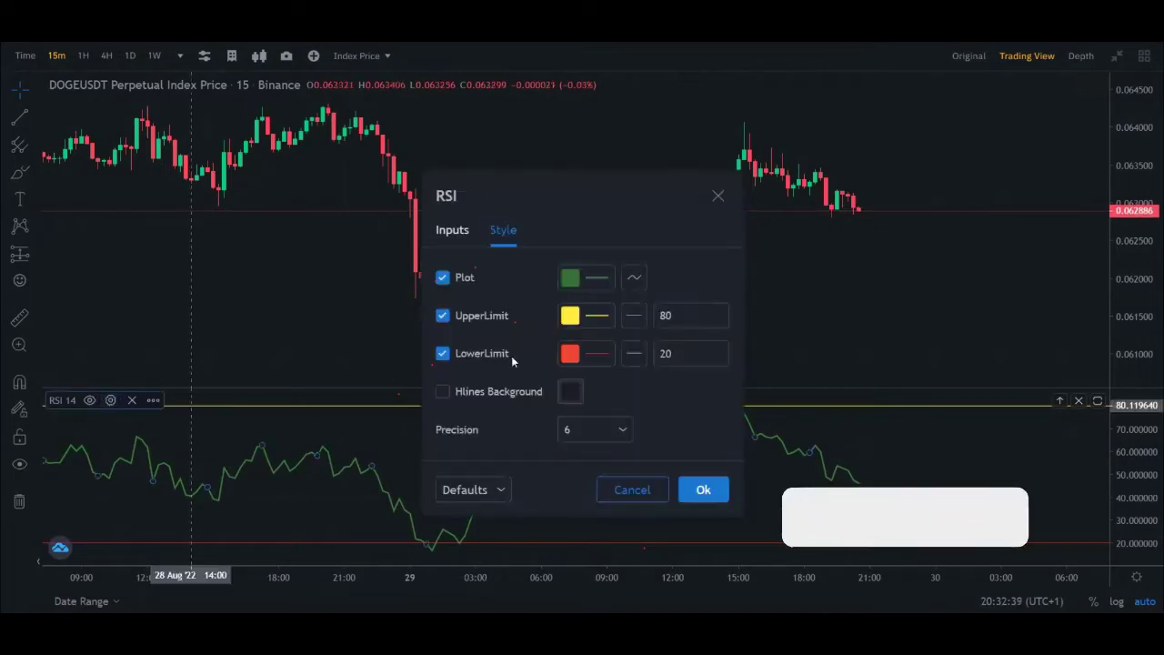
left_click(583, 281)
left_click(574, 310)
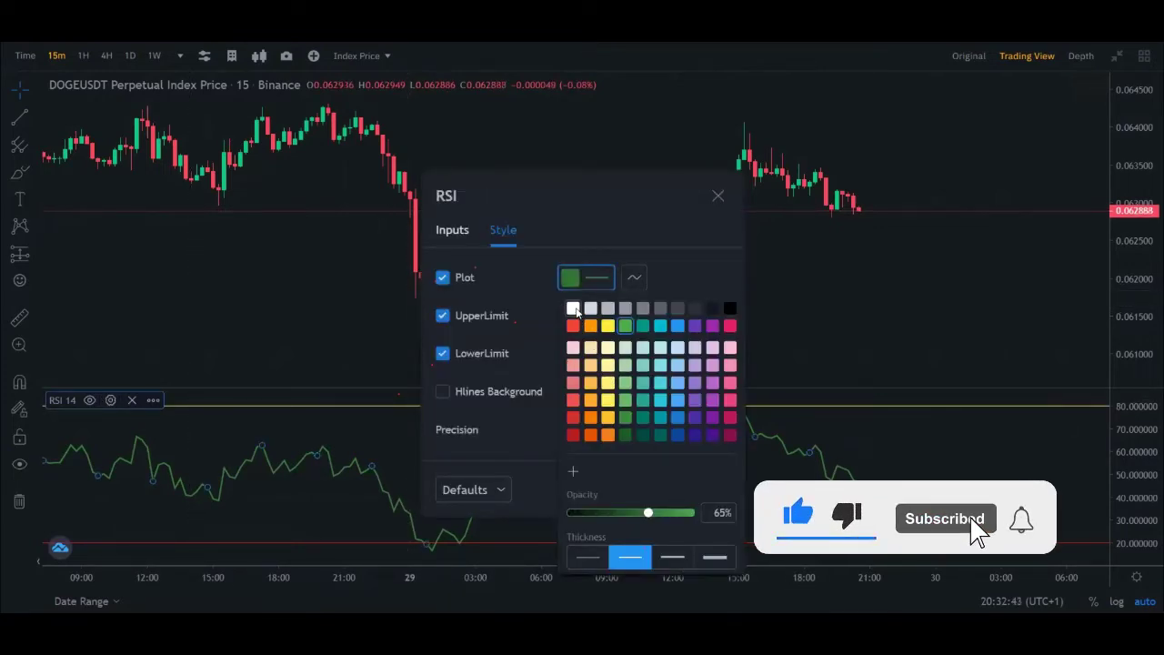
left_click(671, 559)
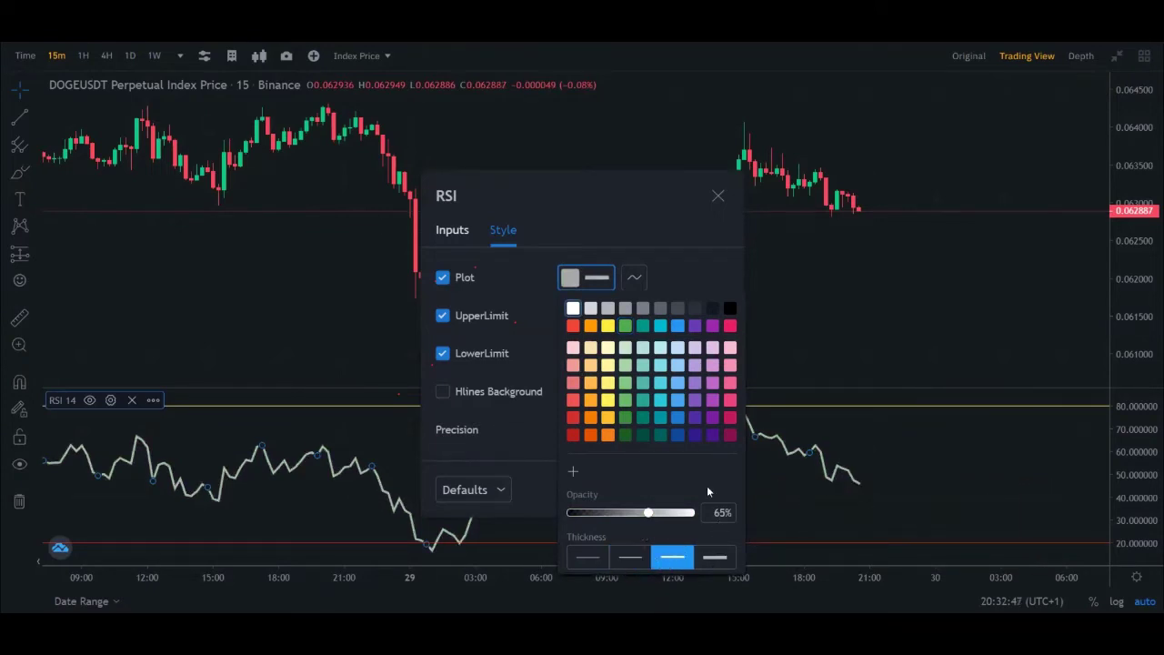
left_click(692, 291)
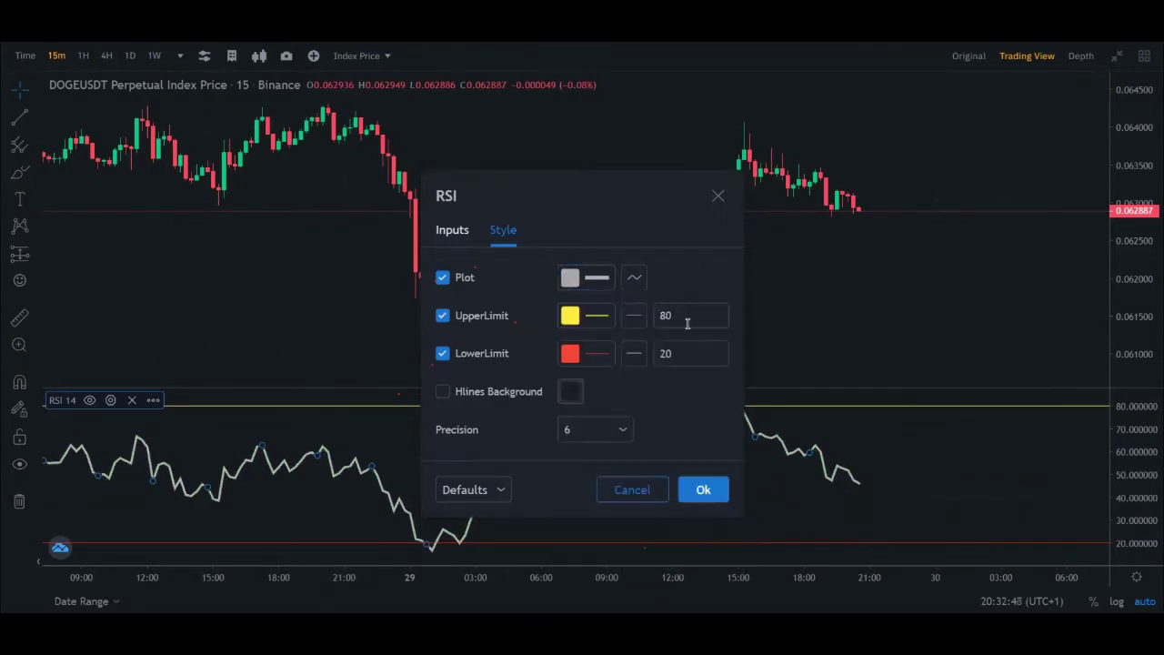
left_click(701, 489)
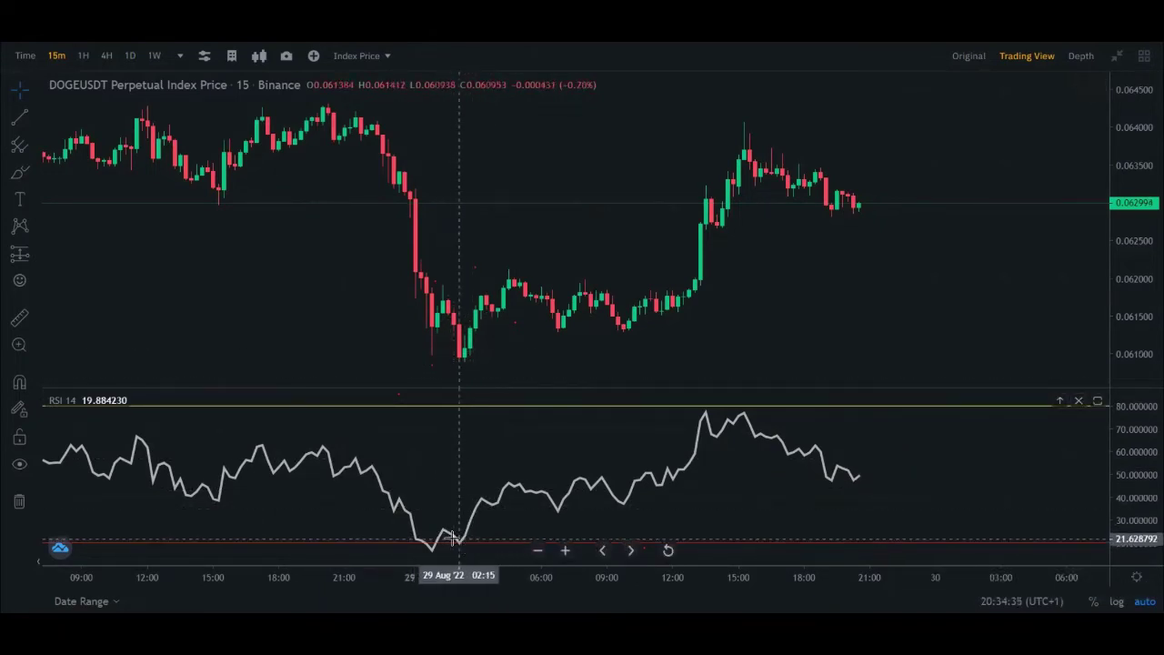
- Place a Long Position on the chart at 29 Aug '22 03:45 with its entry at about 0.0615
scroll(464, 382, "up", 2)
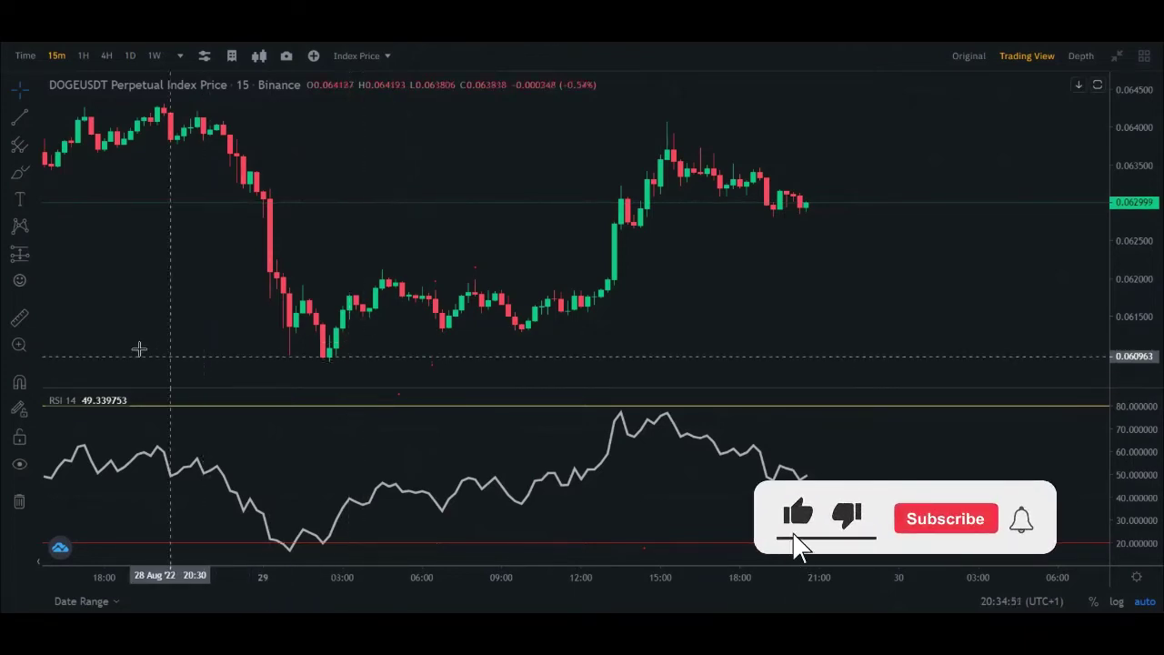
left_click(30, 254)
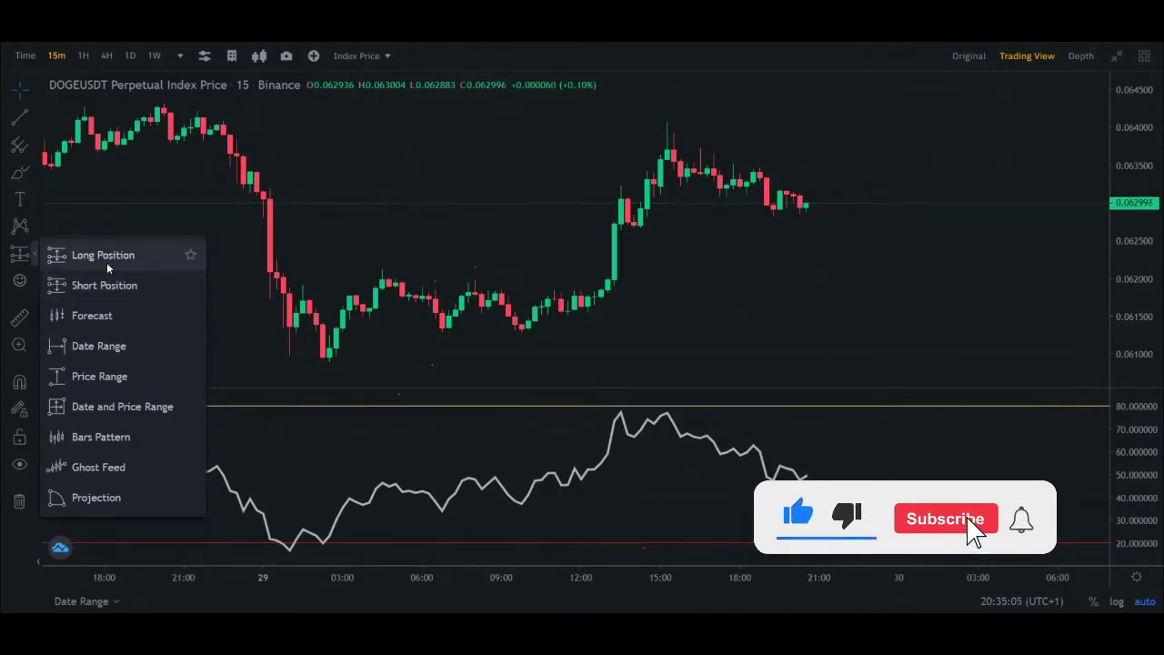
left_click(396, 263)
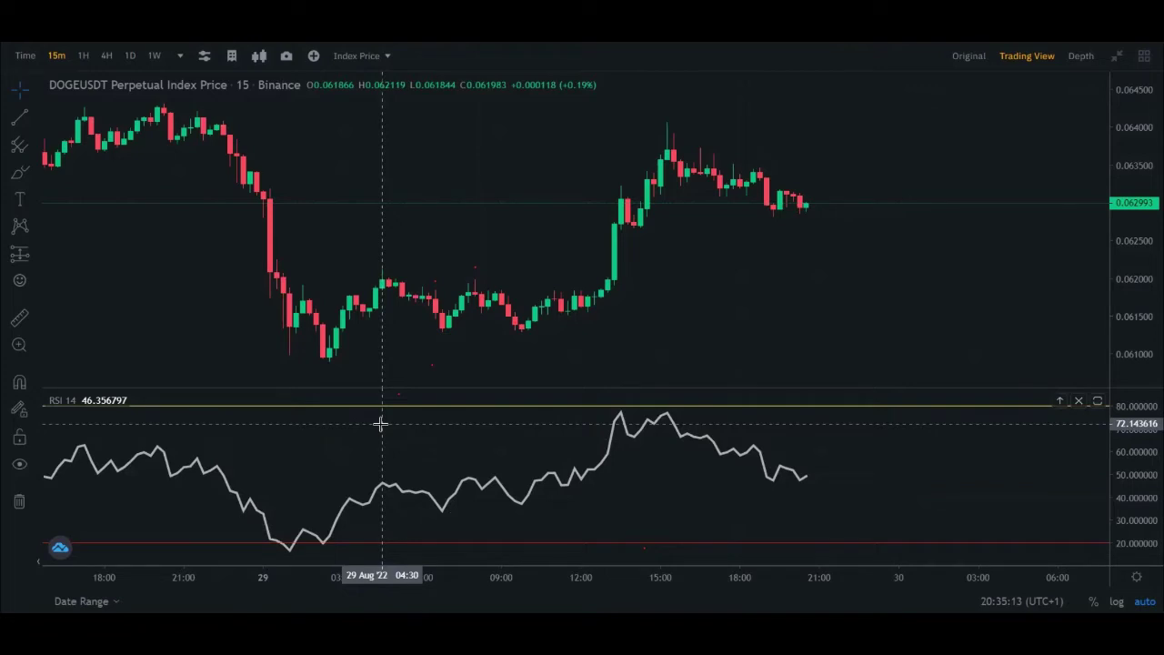
left_click(36, 257)
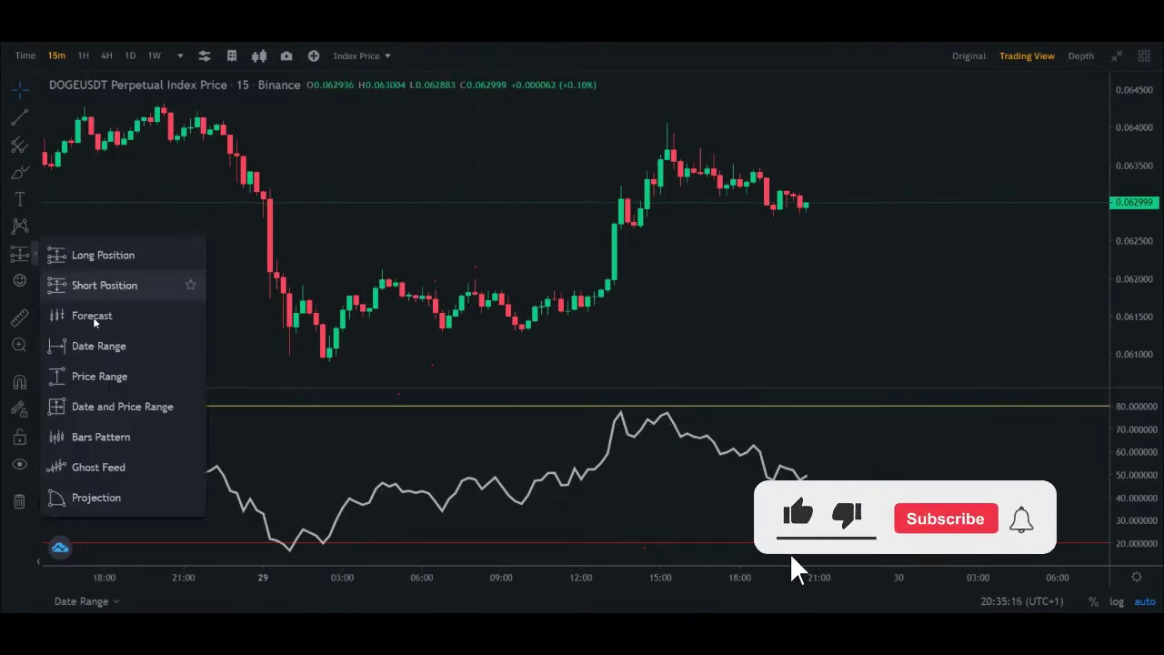
left_click(92, 256)
left_click(355, 315)
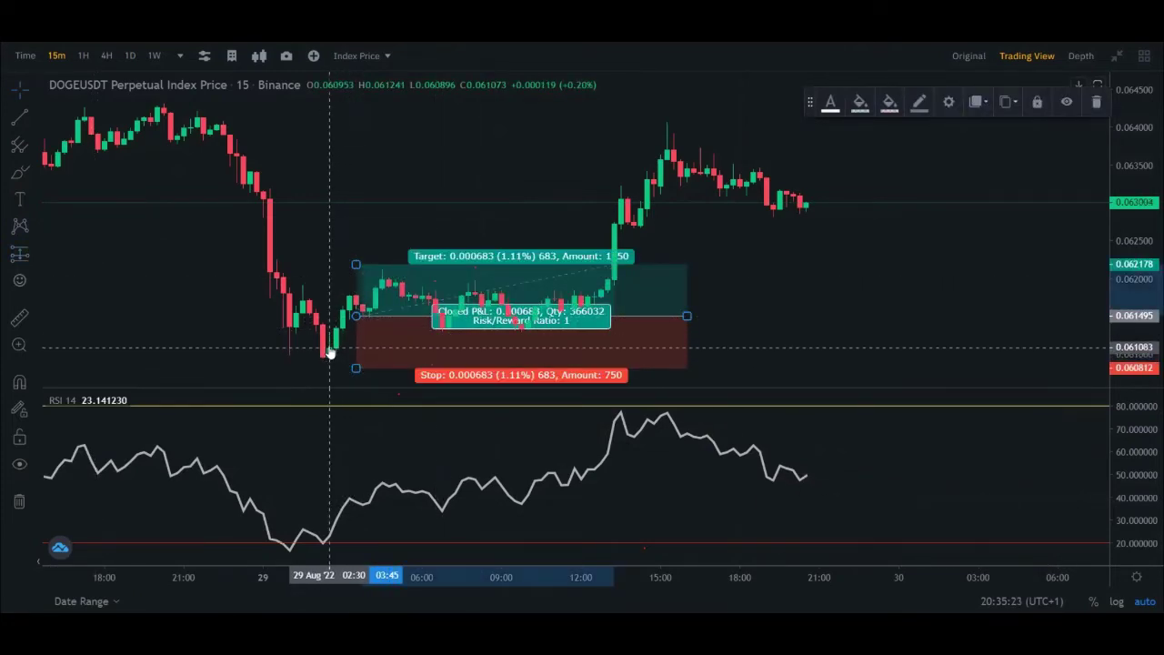
- Move the Long Position to start at the 29 Aug '22 02:45 candle with its entry at about 0.06105
scroll(325, 362, "up", 2)
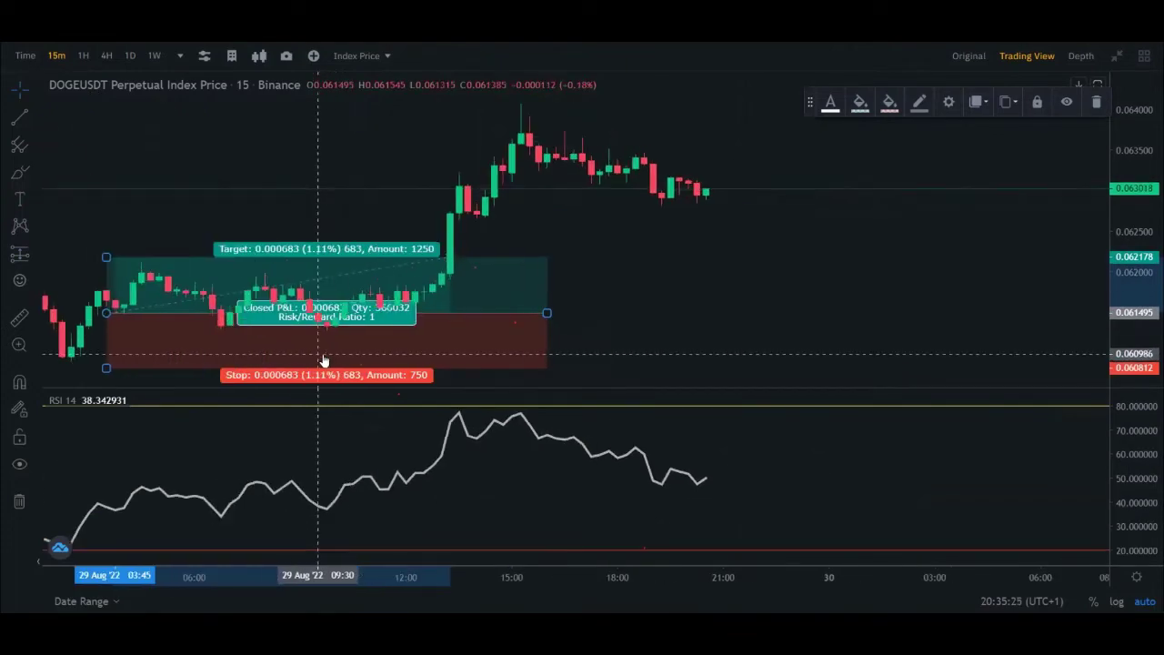
scroll(593, 273, "left", 5)
scroll(533, 273, "up", 3)
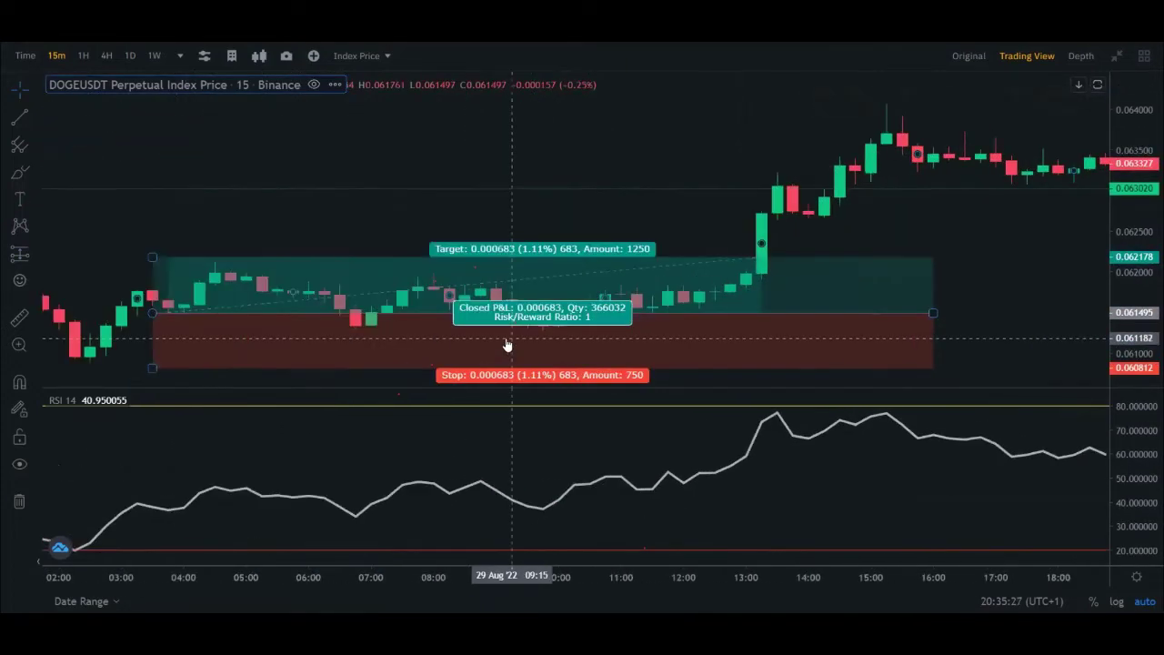
scroll(161, 223, "left", 5)
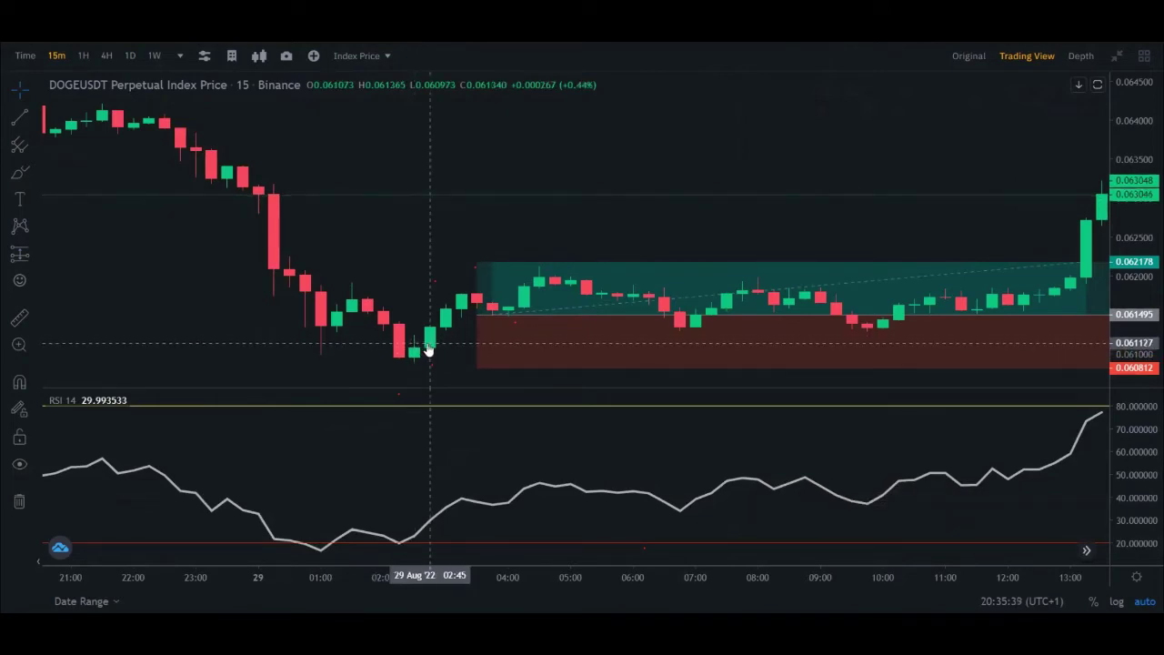
left_click_drag(608, 299, 555, 334)
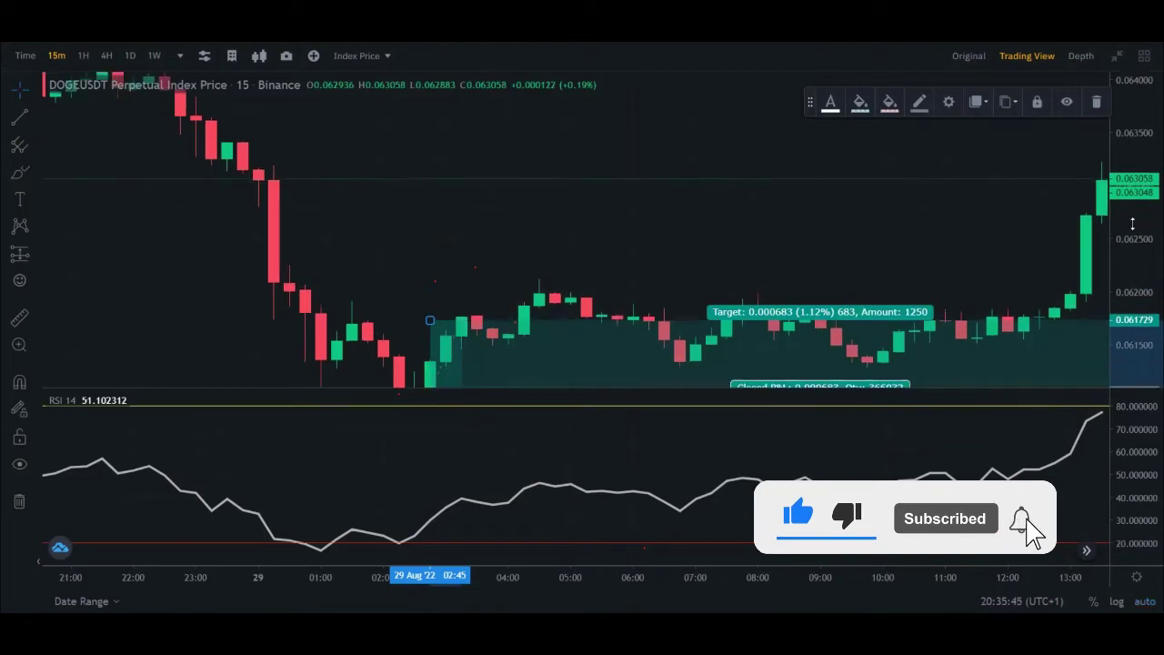
left_click_drag(778, 242, 591, 247)
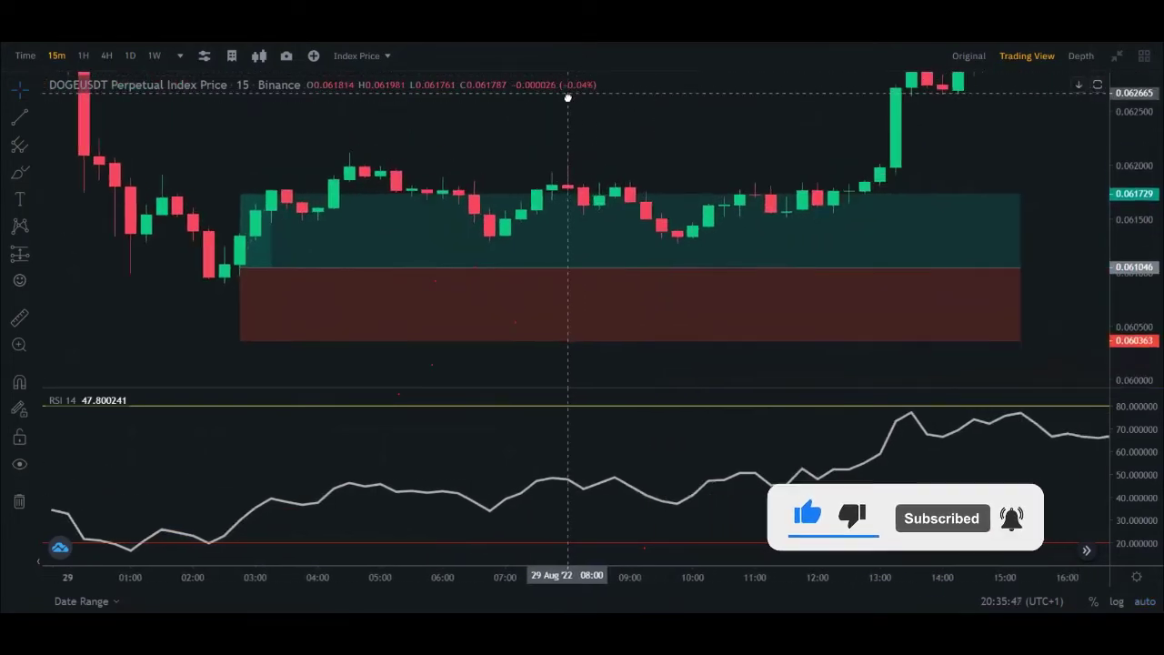
- Raise the Long Position's target to 0.062503 and move its stop up to 0.060437
mouse_move(254, 284)
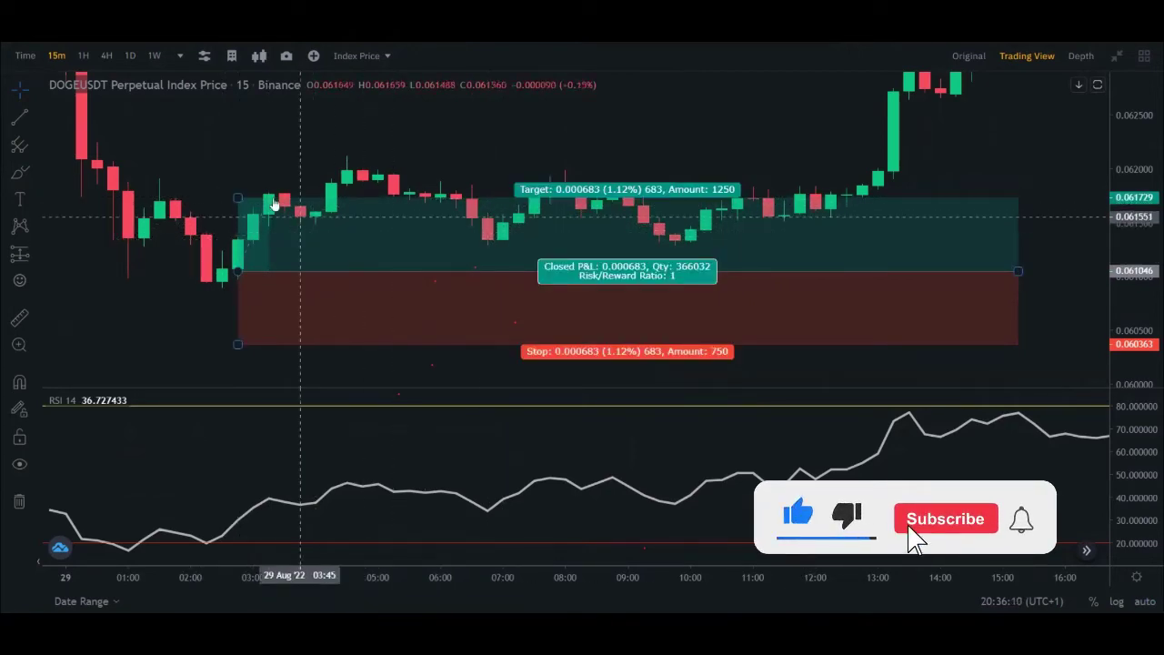
left_click_drag(237, 201, 247, 131)
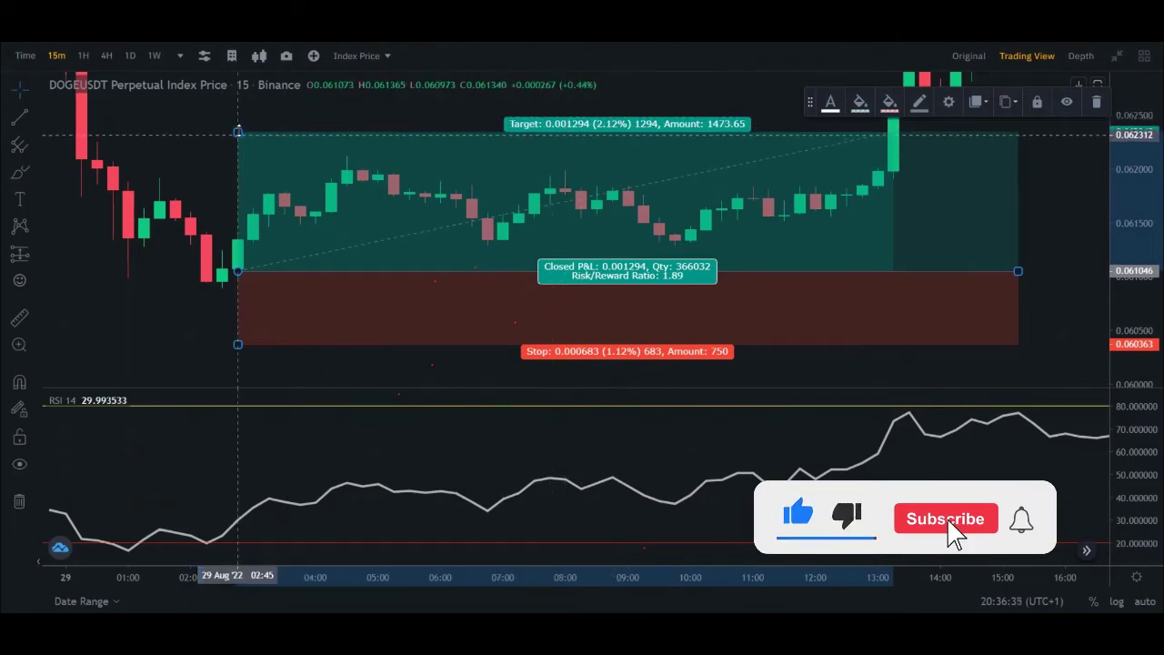
left_click_drag(254, 132, 255, 115)
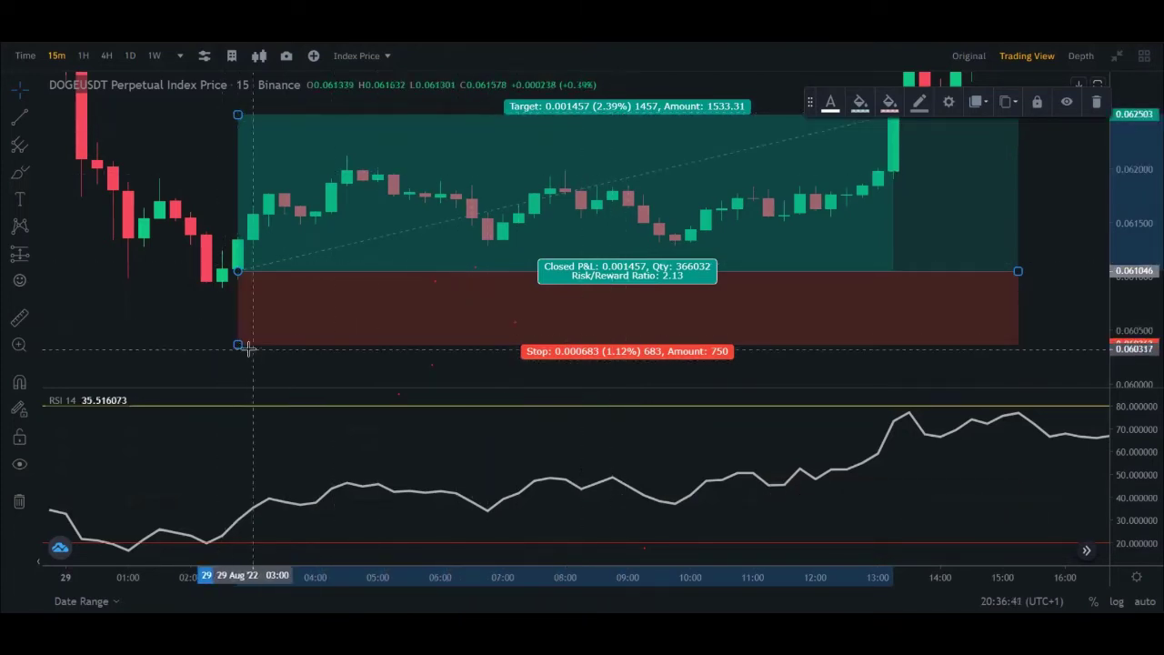
left_click_drag(238, 345, 239, 337)
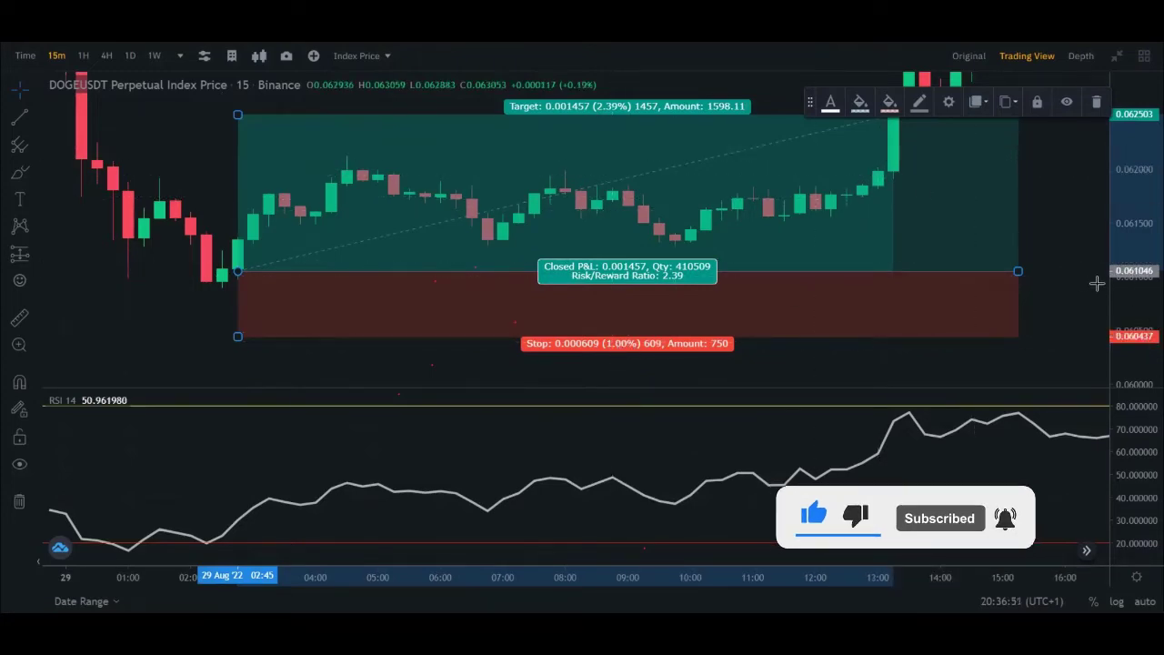
- Raise the Long Position's target to 0.063638, near the peak reached around 15:00 on 29 Aug
scroll(863, 234, "down", 3)
scroll(862, 233, "down", 3)
left_click_drag(351, 358, 195, 363)
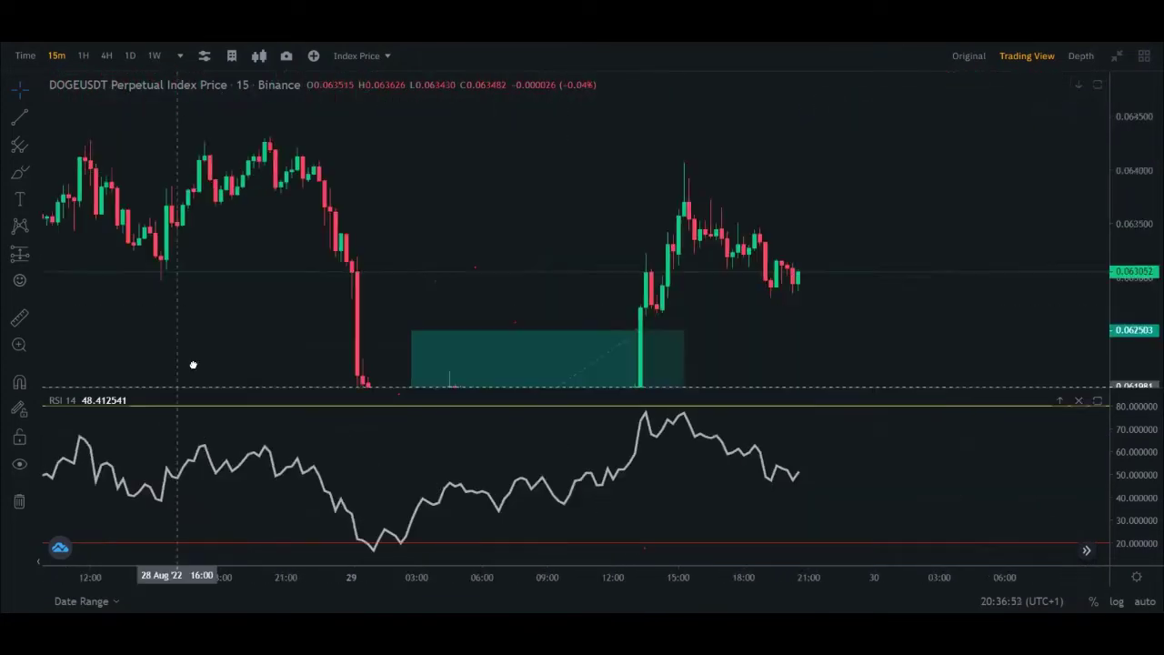
scroll(204, 343, "up", 1)
mouse_move(473, 246)
left_mouse_down()
mouse_move(514, 93)
mouse_move(515, 123)
left_mouse_up()
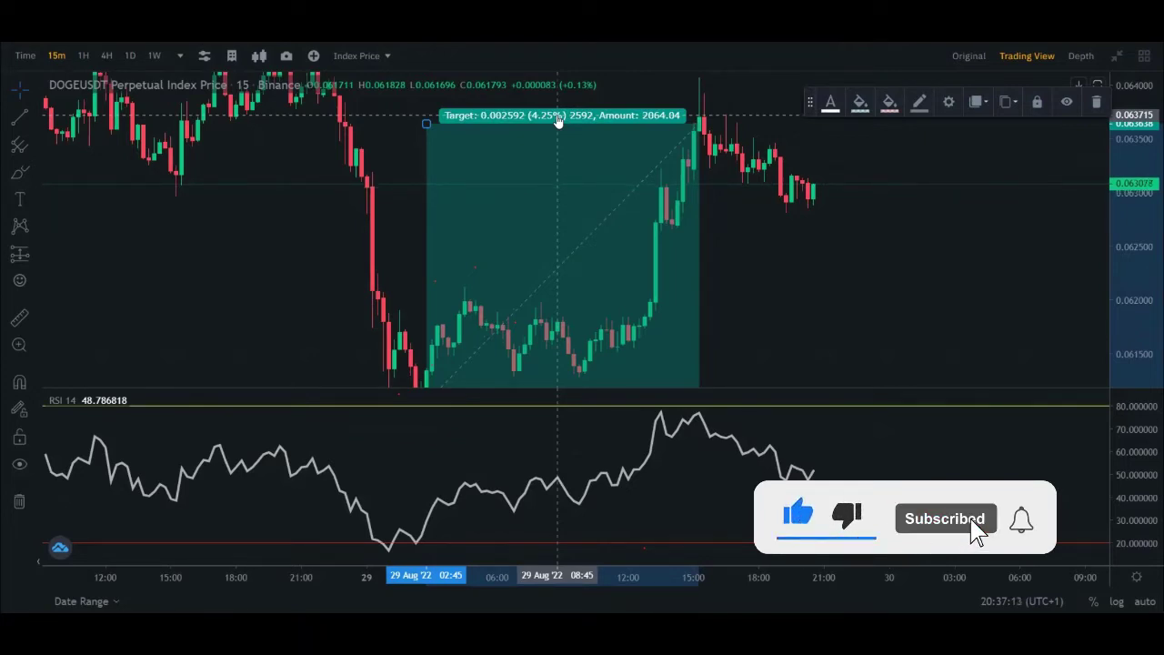
- Examine the whole Long Position with its target, entry and stop price levels, and leave the full-screen chart
scroll(661, 246, "down", 1)
scroll(660, 247, "down", 2)
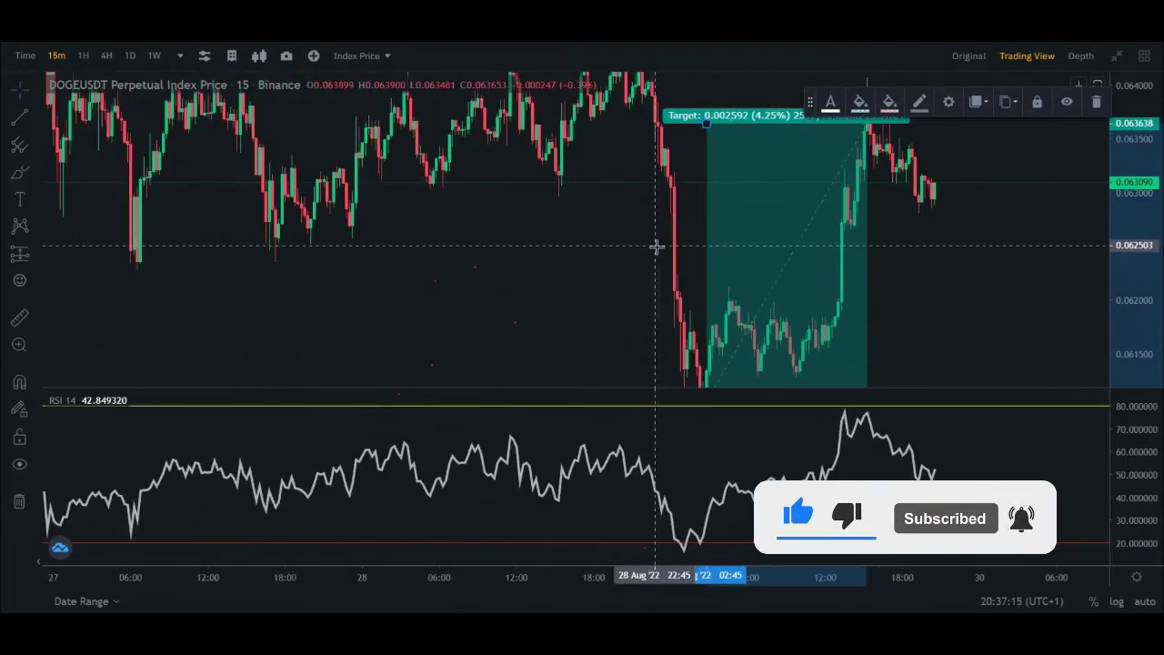
left_click_drag(1133, 273, 1133, 337)
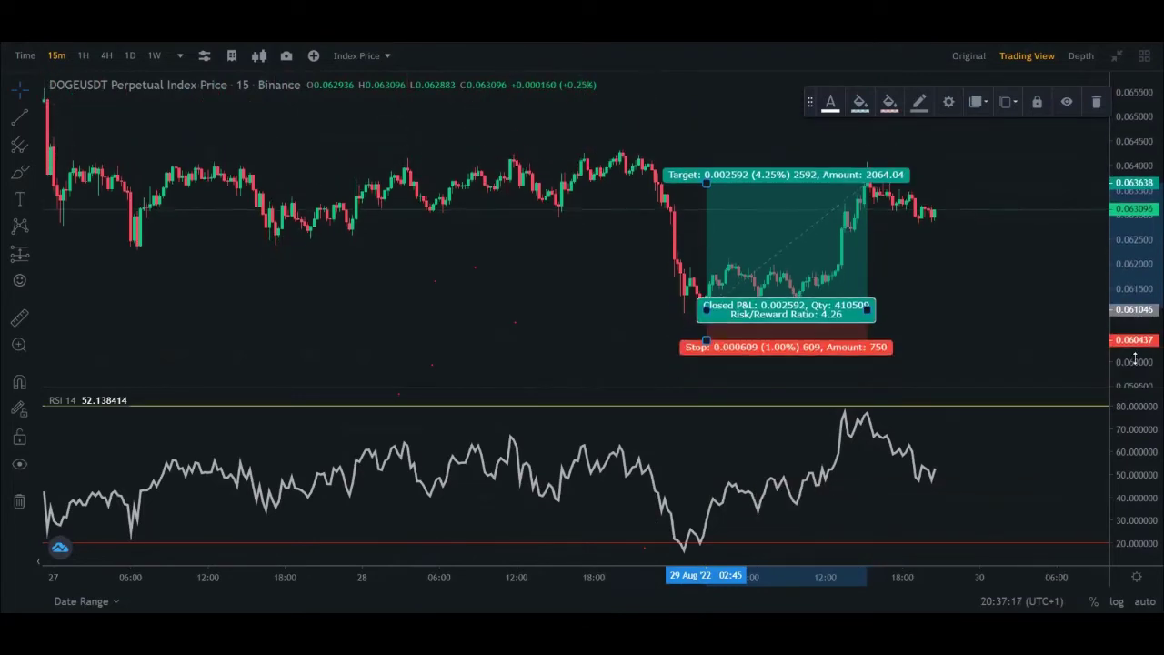
left_click(987, 284)
left_click_drag(986, 284, 671, 263)
left_click(450, 218)
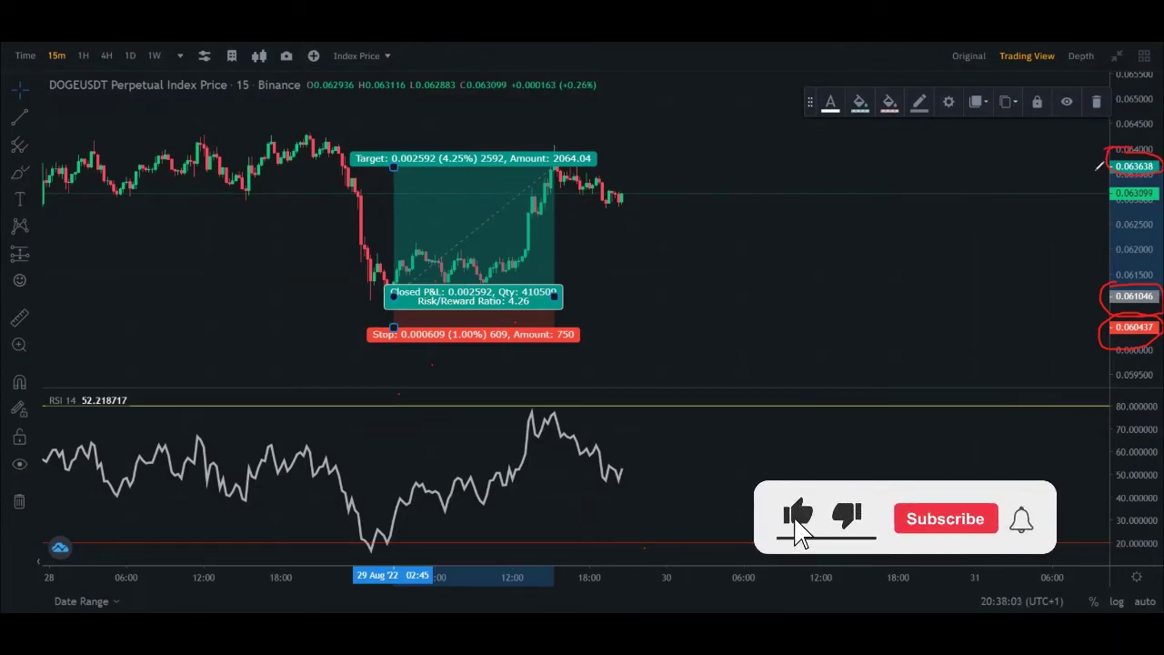
left_click_drag(593, 158, 1048, 149)
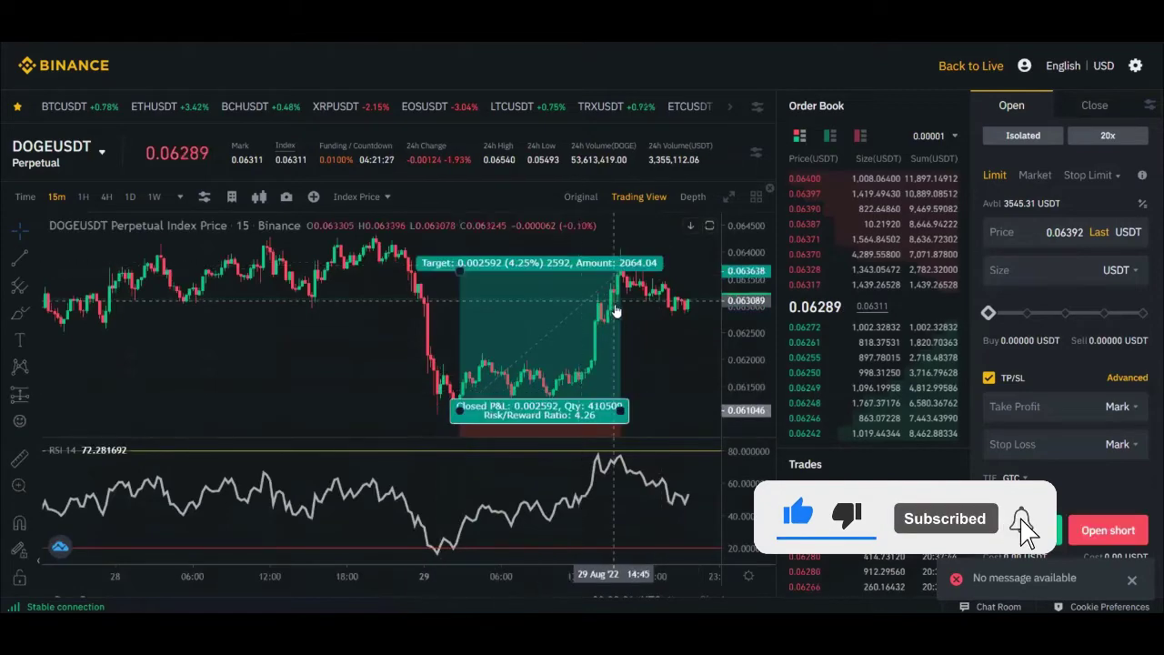
left_click(596, 368)
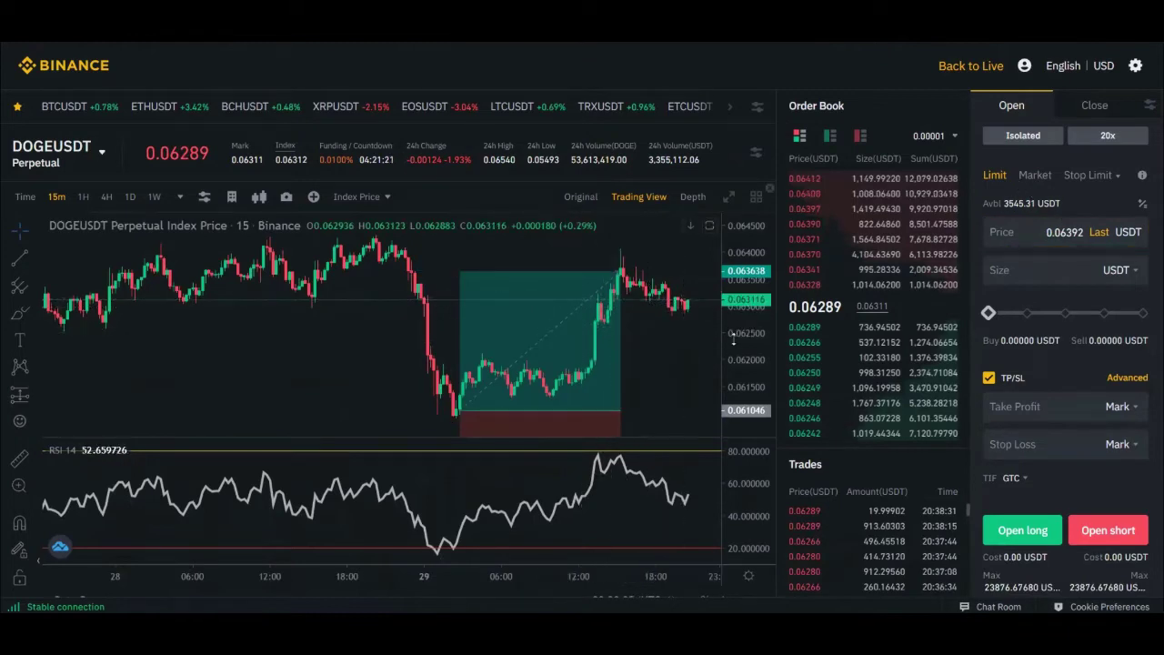
- Change the order type to Market and set its Take Profit to 0.06363
left_click(1039, 175)
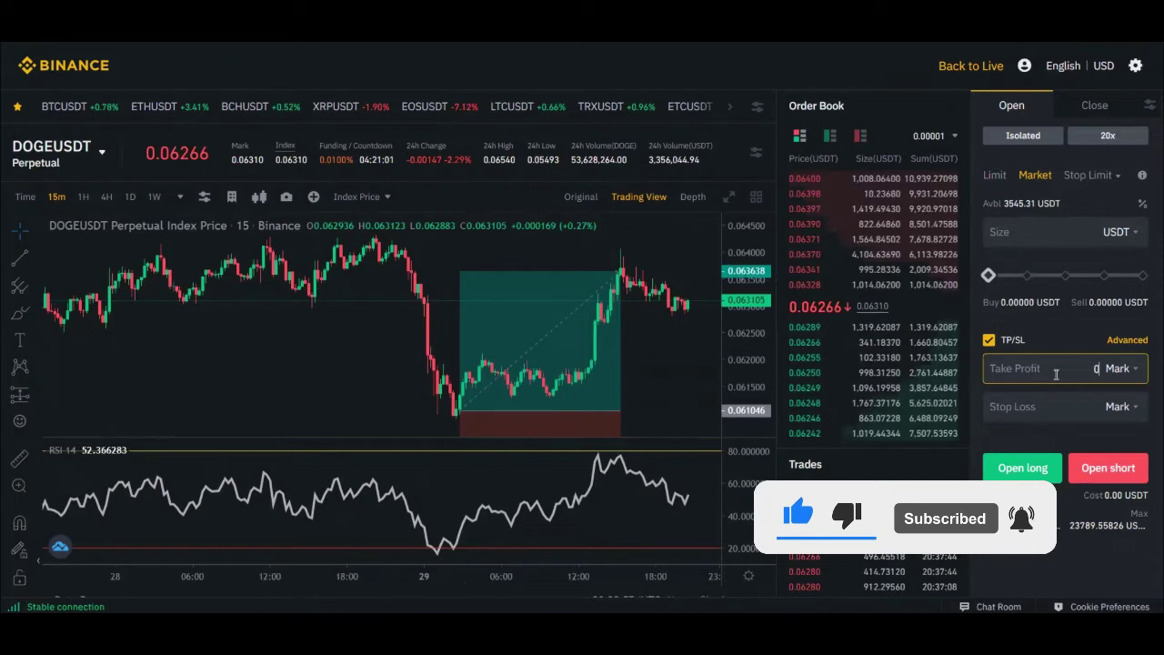
type(".0")
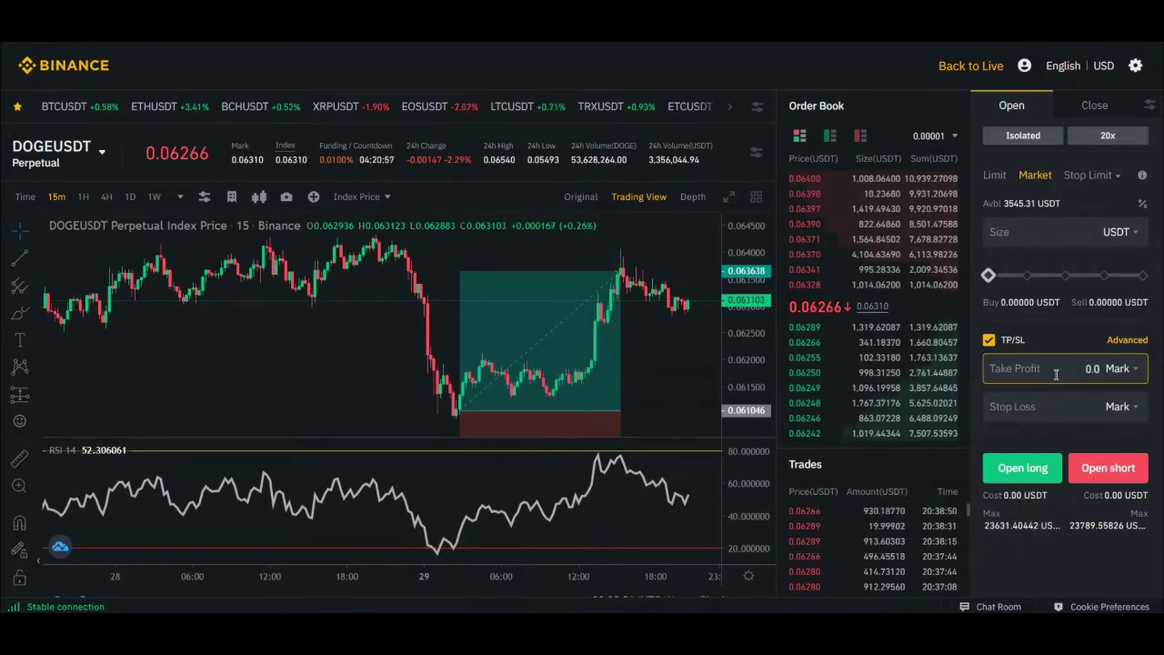
type("63")
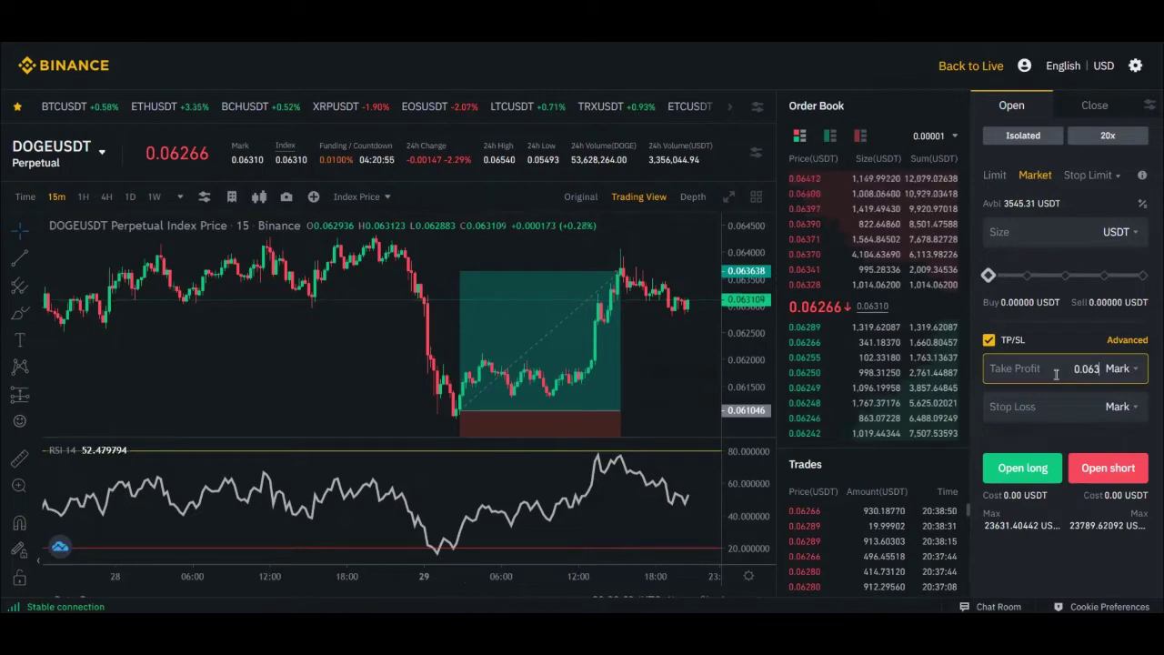
type("63")
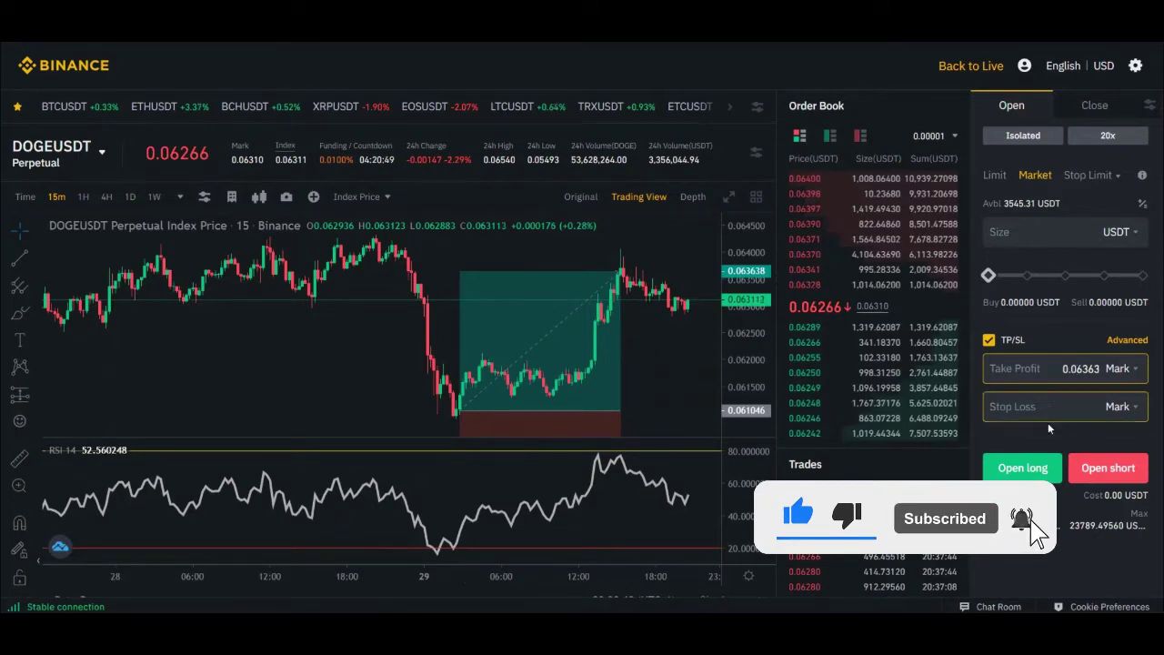
- Check the Long Position's stop level on the chart and set the order's Stop Loss to 0.06037
left_click(1046, 407)
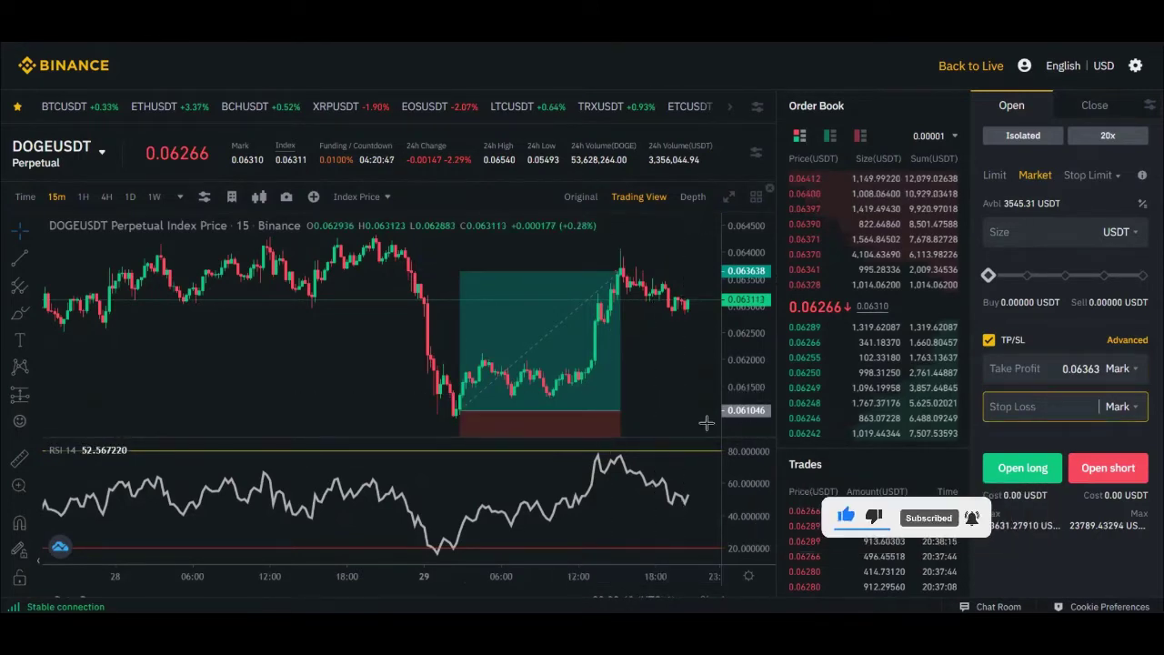
left_click_drag(655, 372, 464, 333)
left_click_drag(751, 372, 753, 386)
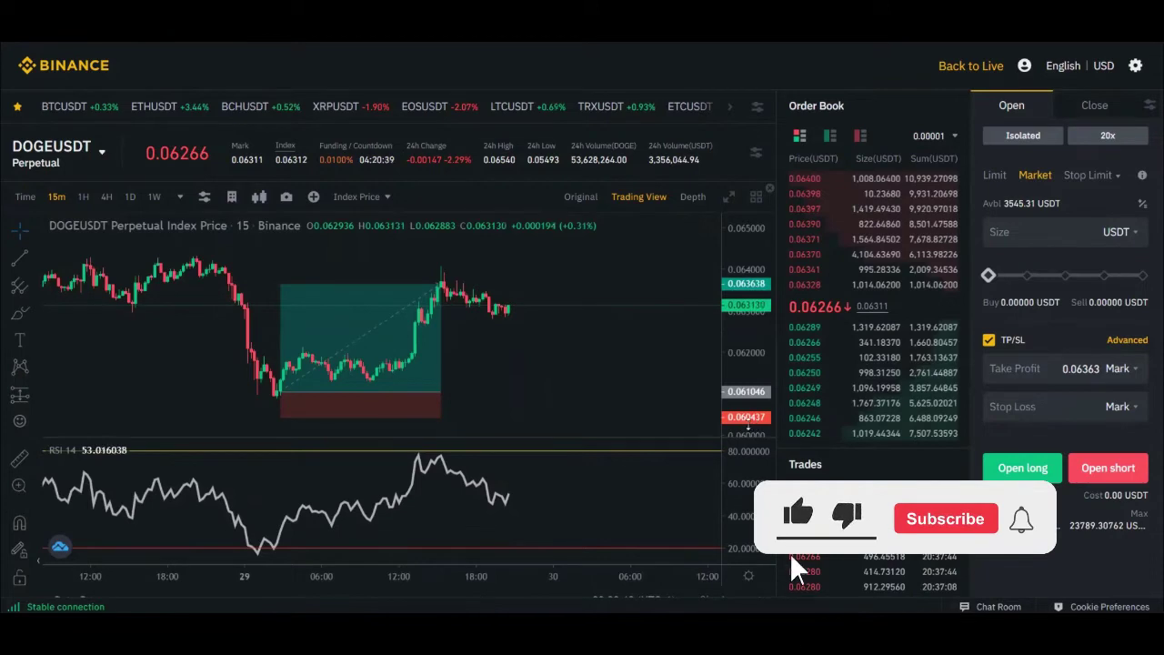
left_click(1062, 411)
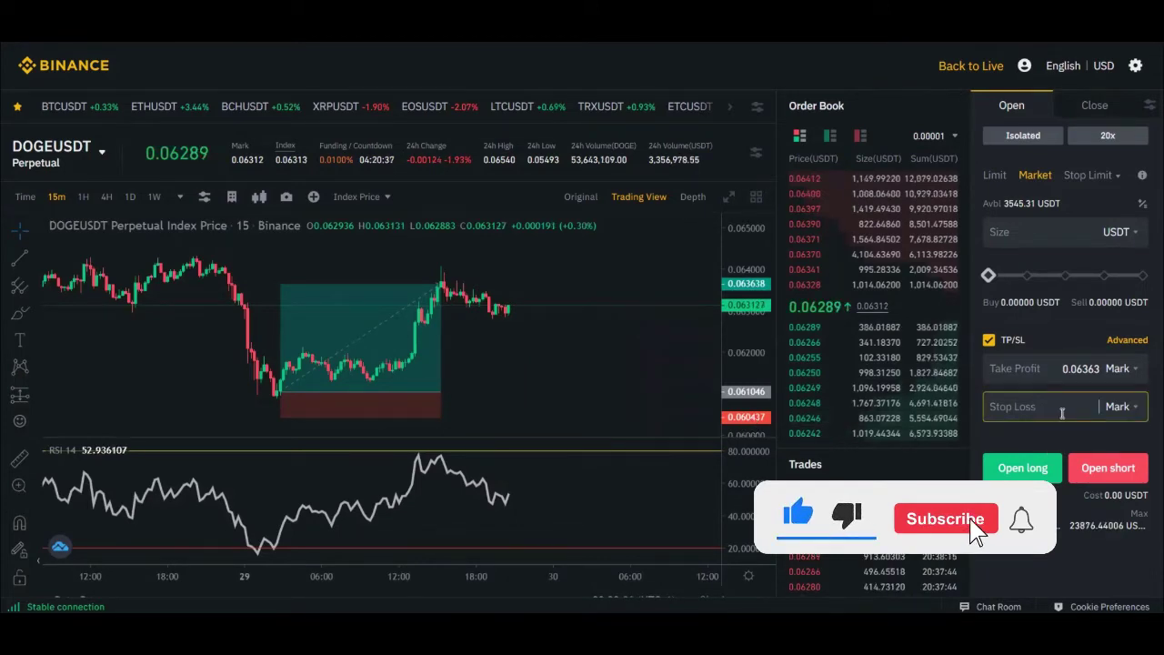
type("0")
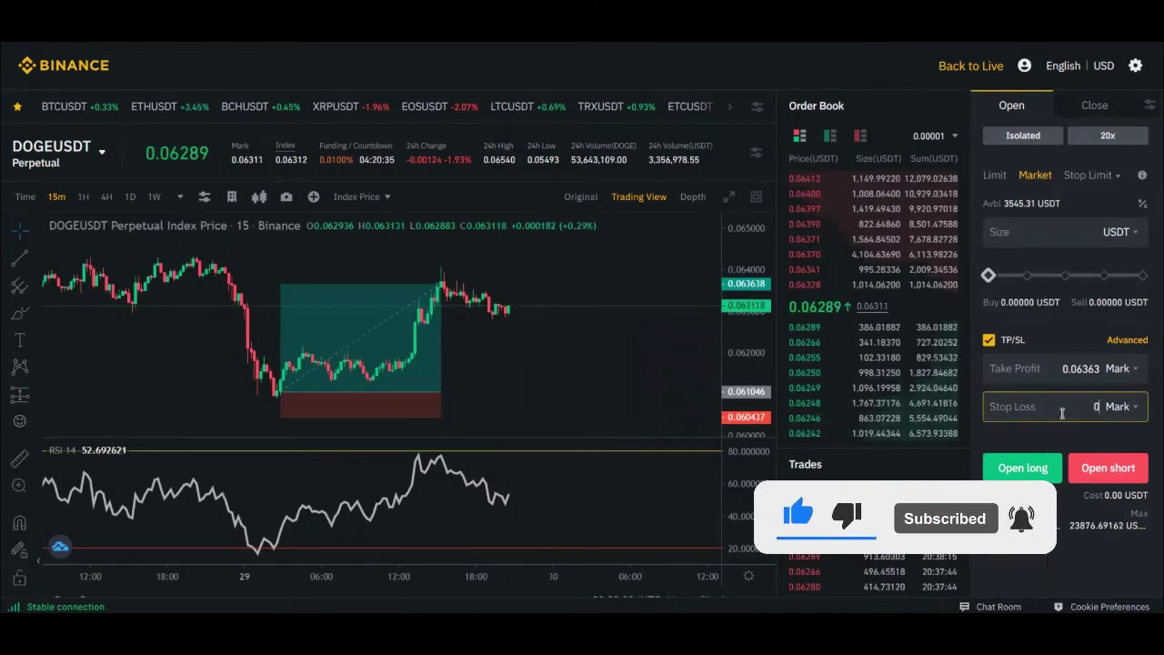
type(".06")
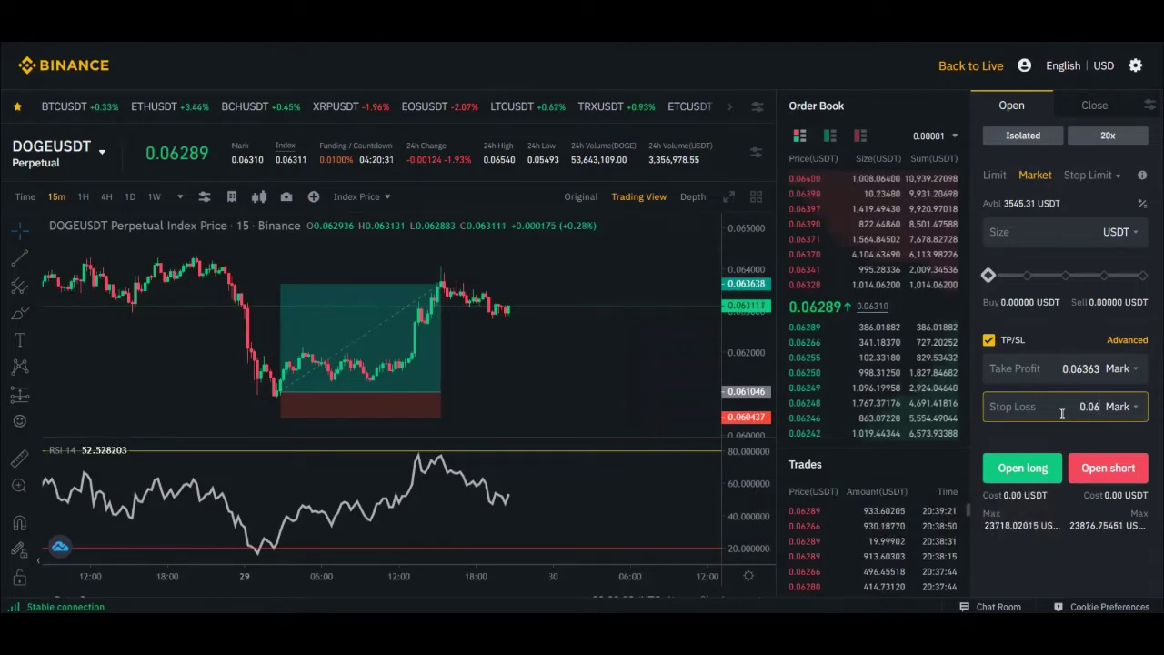
type("037")
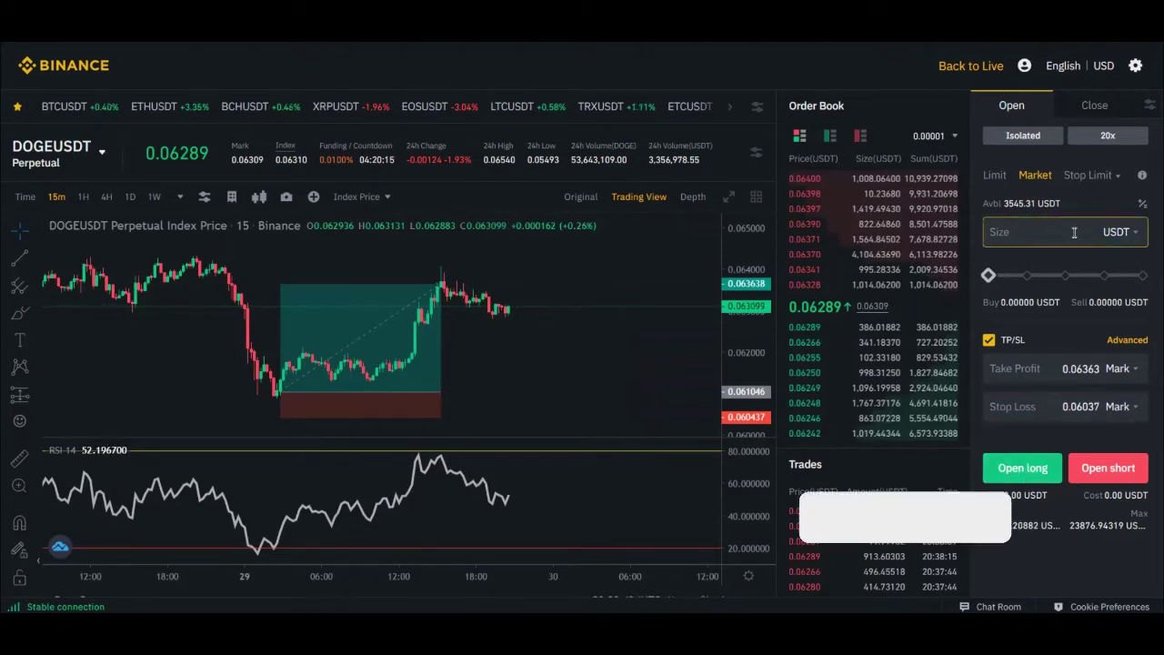
- Try an order size of 1000 USDT, switch the size unit to DOGE, and try sizes of 4000 and 10000
type("1000")
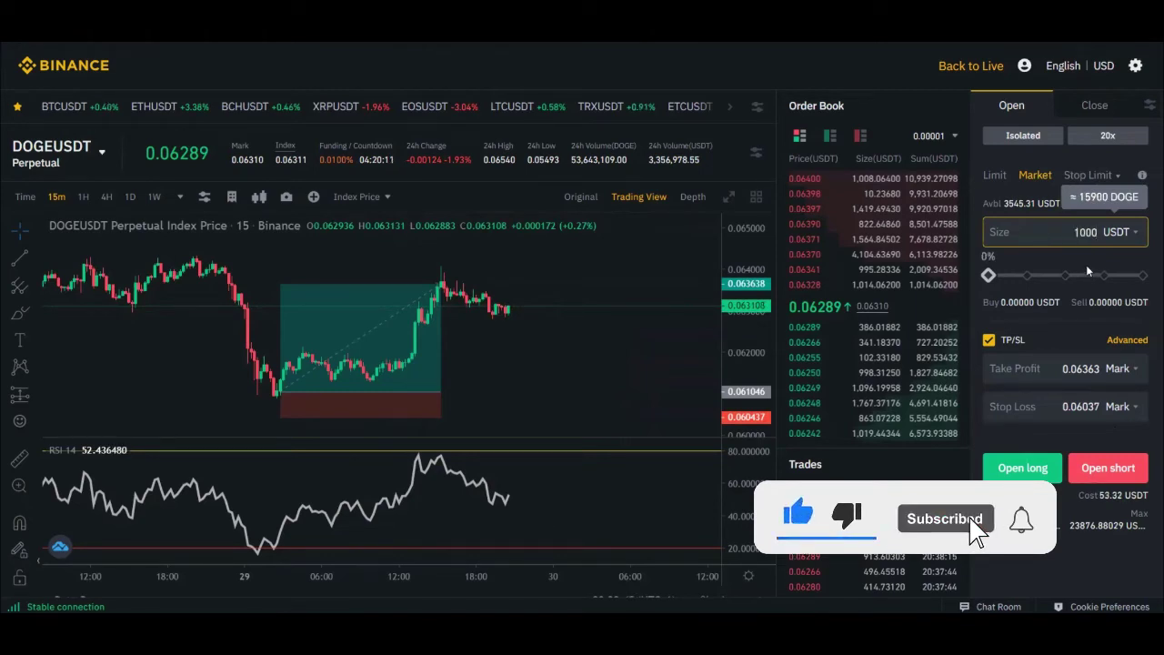
left_click(1133, 237)
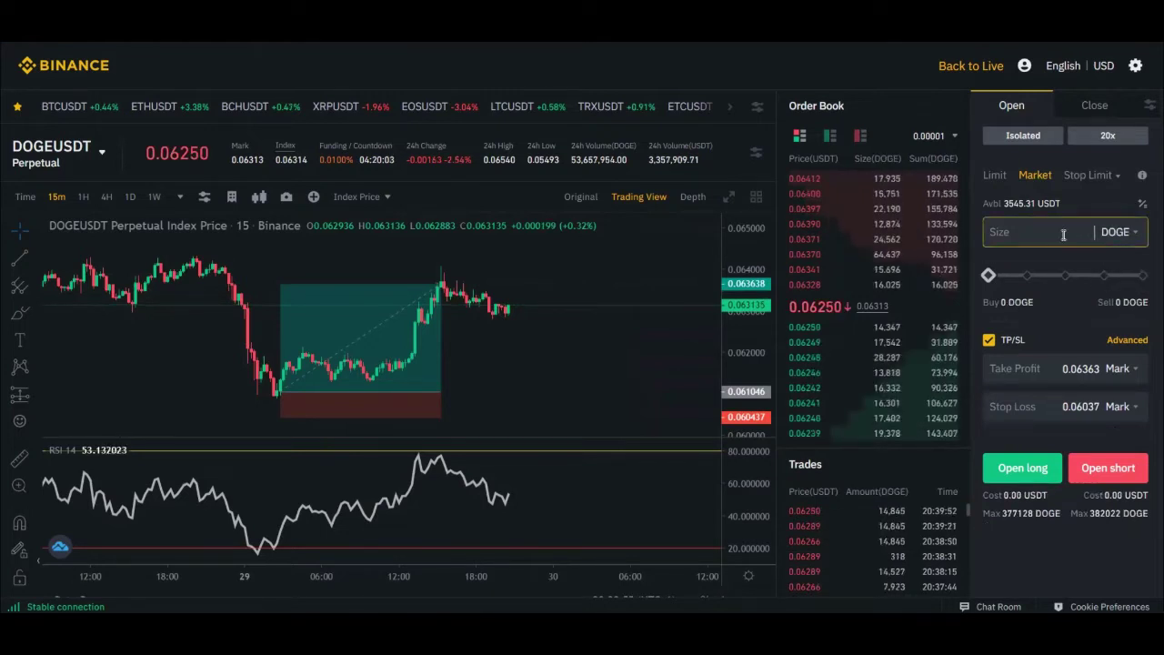
type("4000")
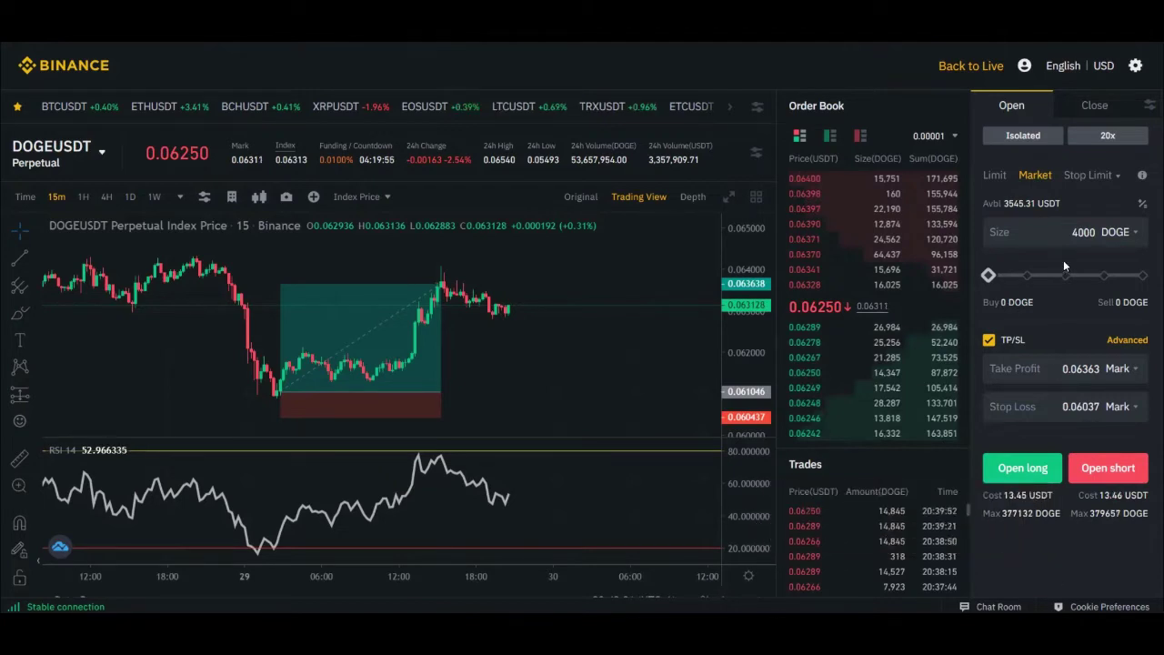
type("1000")
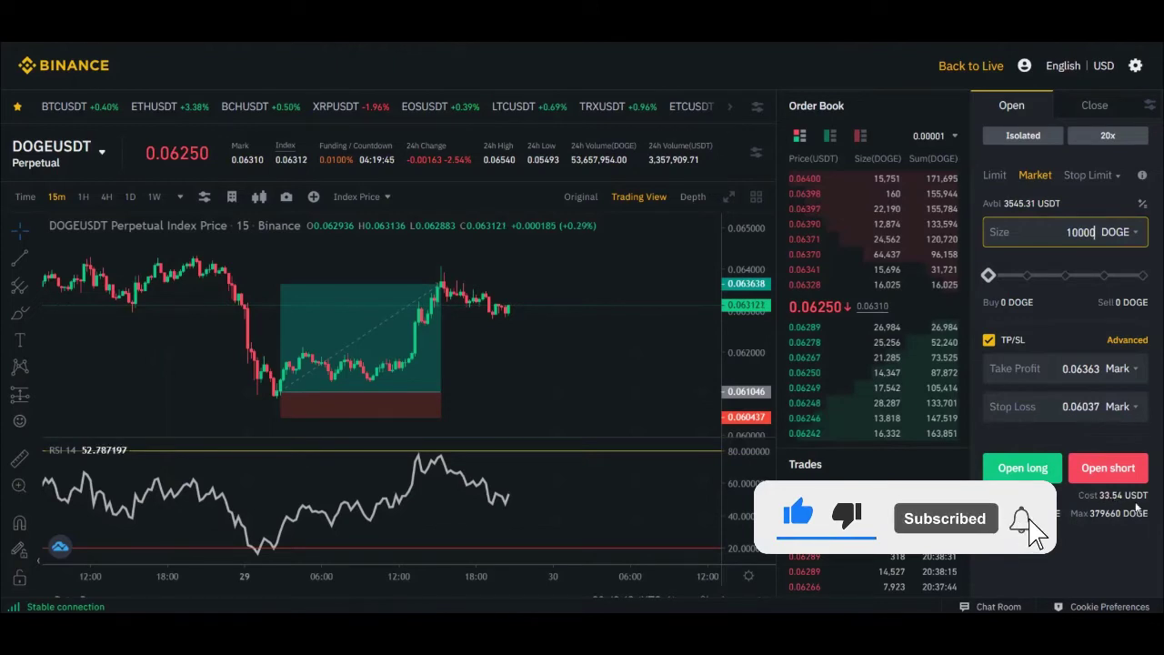
- Set the market order's size to 20000 DOGE
double_click(1081, 233)
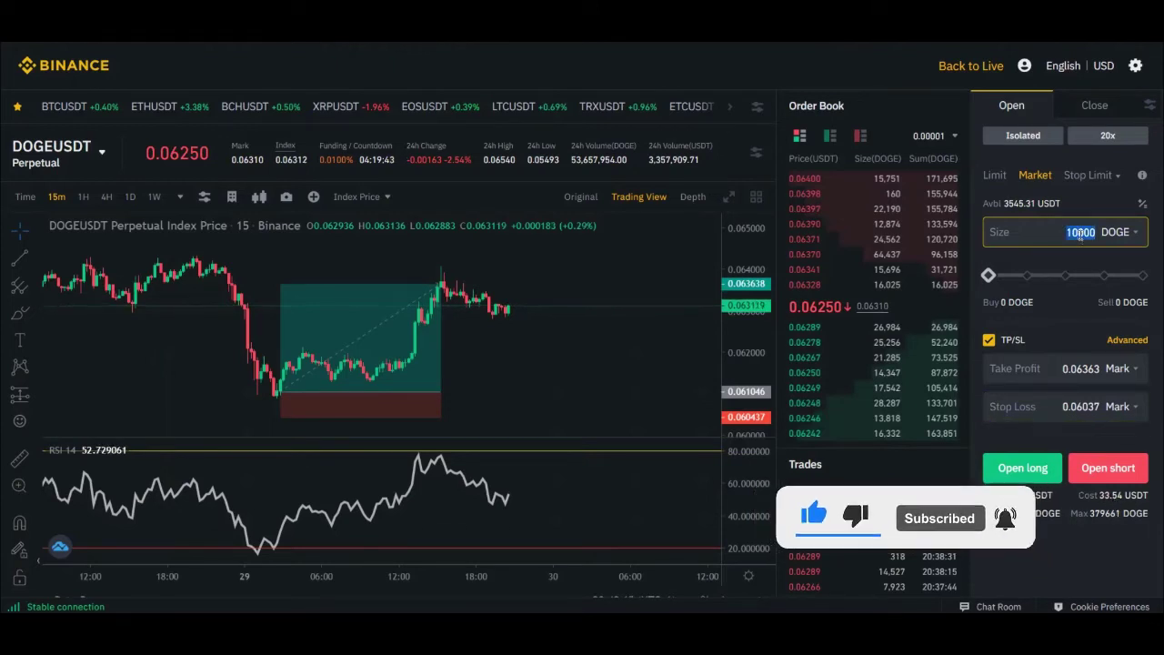
type("20")
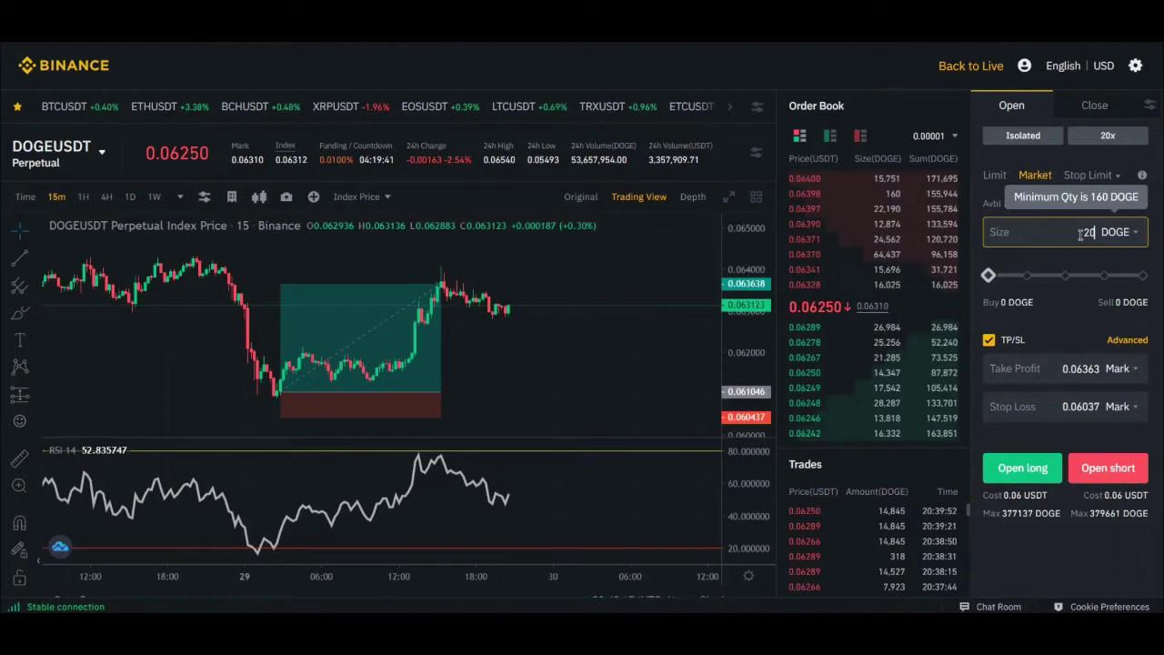
type("00")
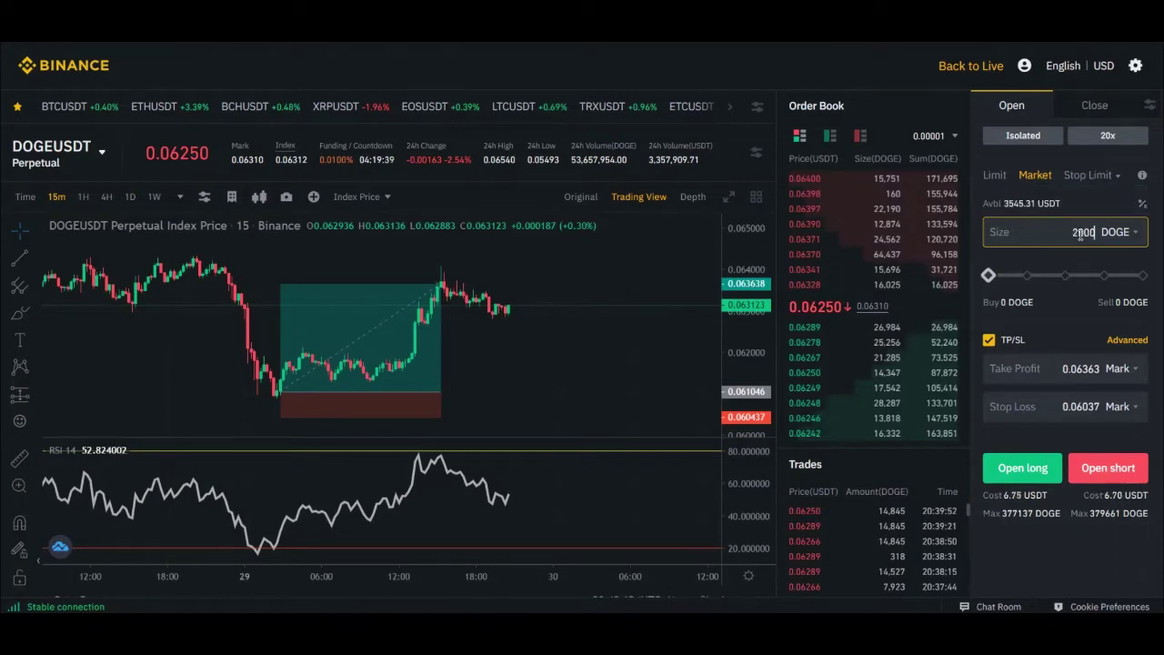
left_click(1012, 502)
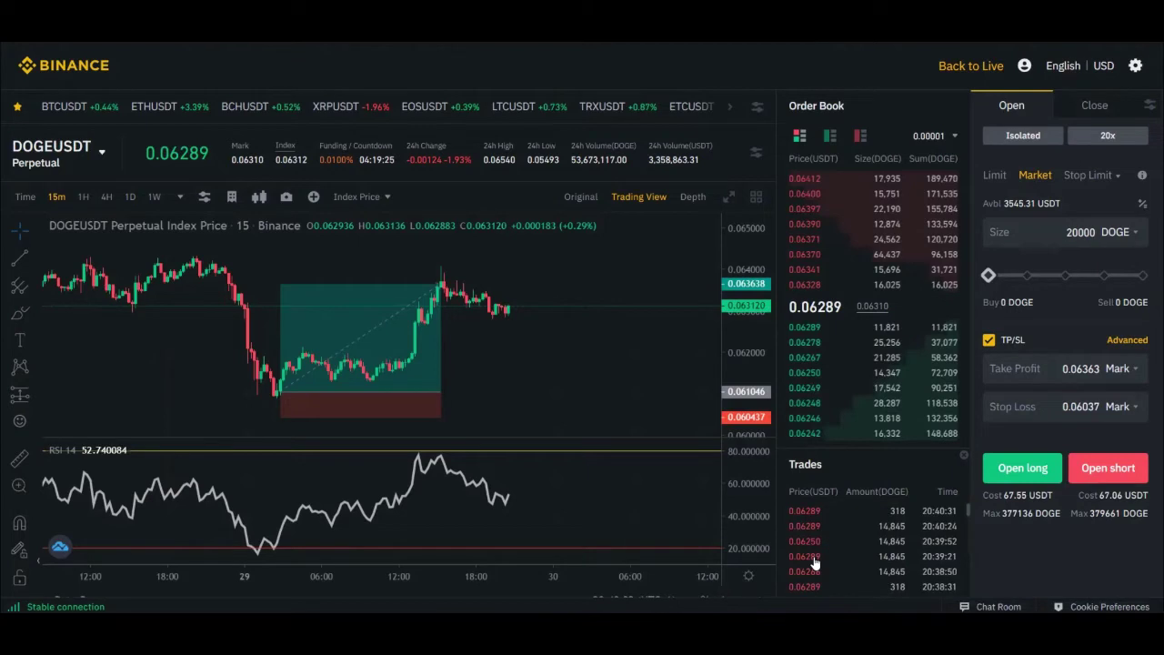
- View the PNL inputs for a 20x long in the Futures Calculator and close the calculator
mouse_move(428, 358)
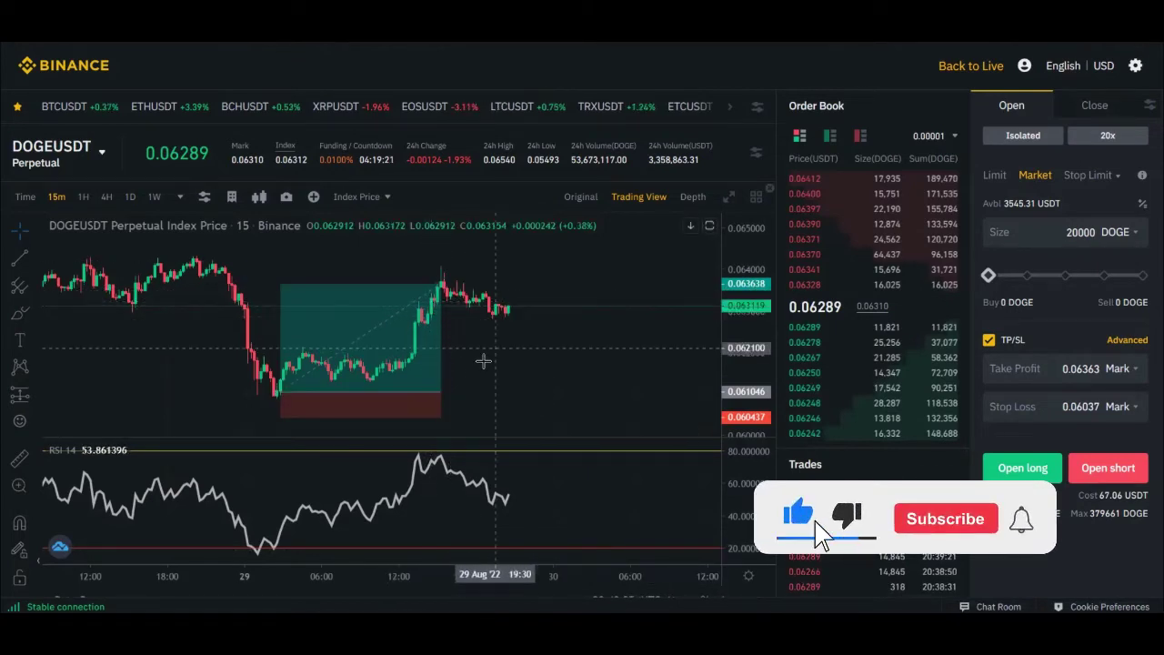
mouse_move(414, 305)
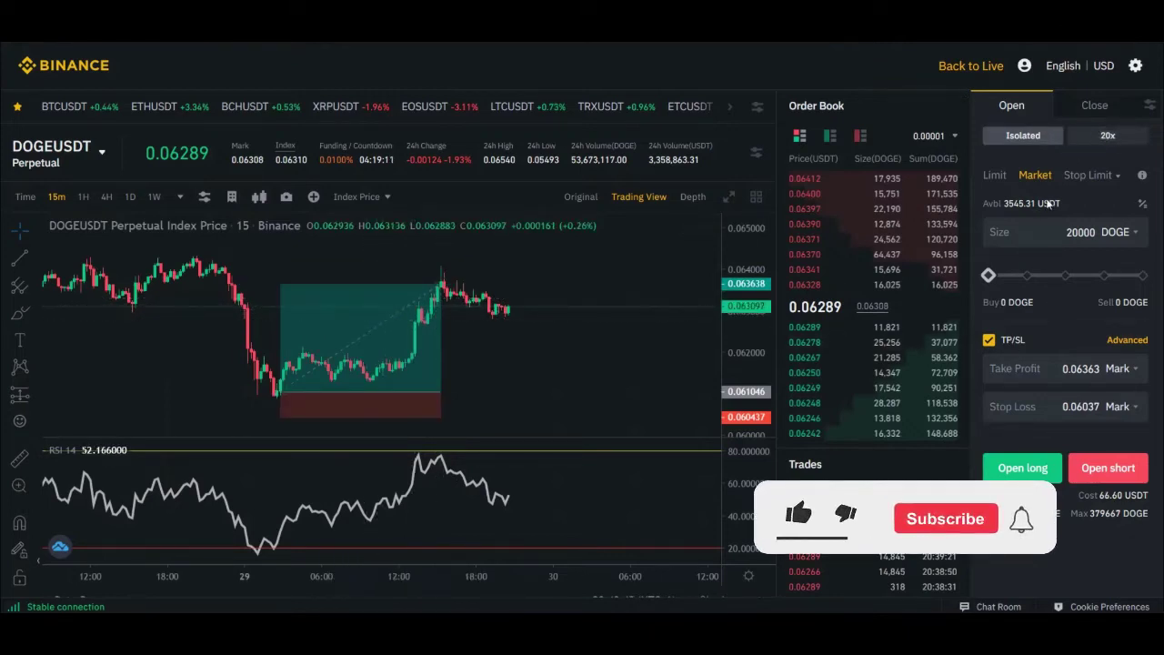
left_click(1142, 205)
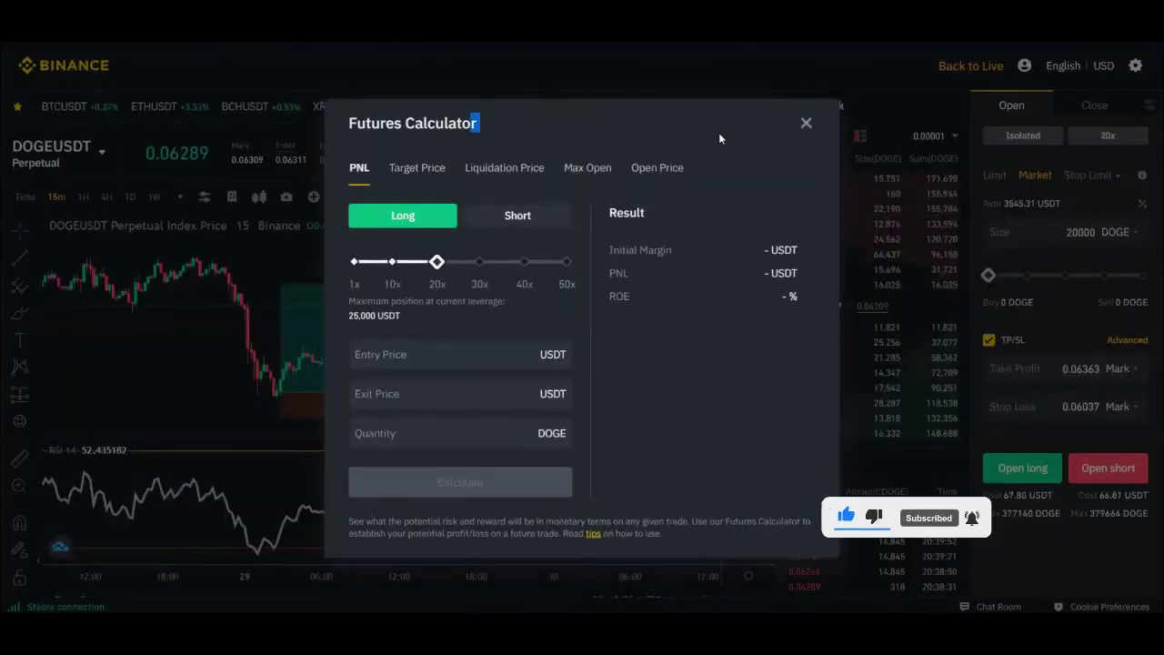
left_click(806, 123)
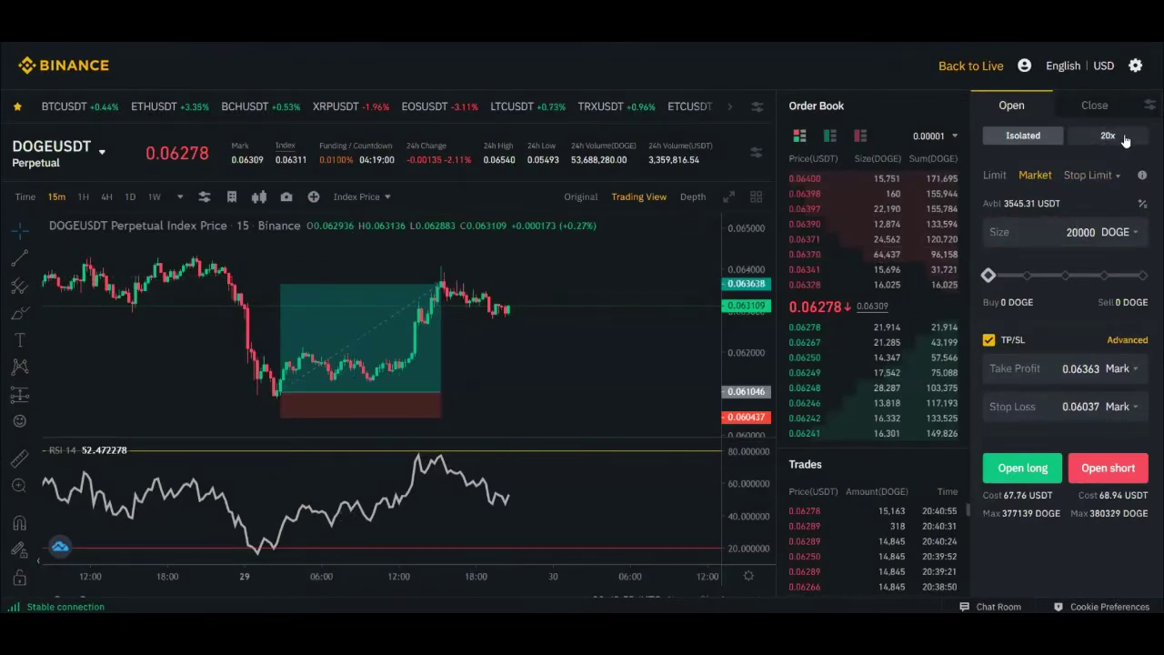
left_click(1143, 203)
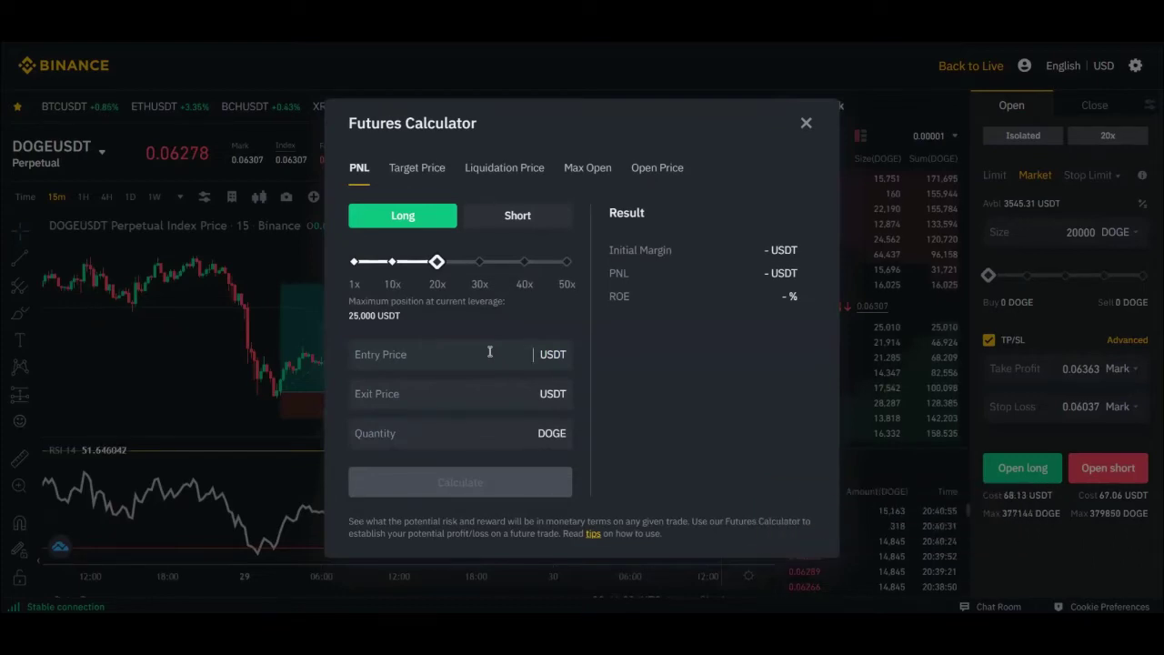
key("Escape")
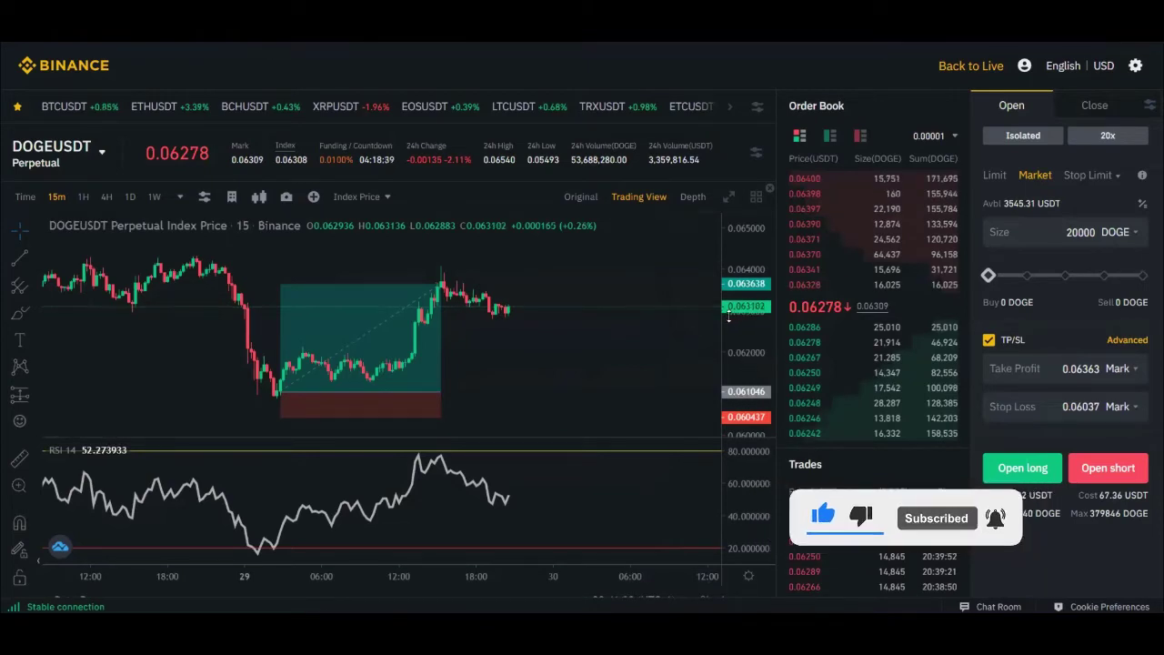
- Calculate the PNL of a 20x long in the Futures Calculator with entry price 0.061, exit price 0.063 and quantity 20000 DOGE
left_click(1141, 207)
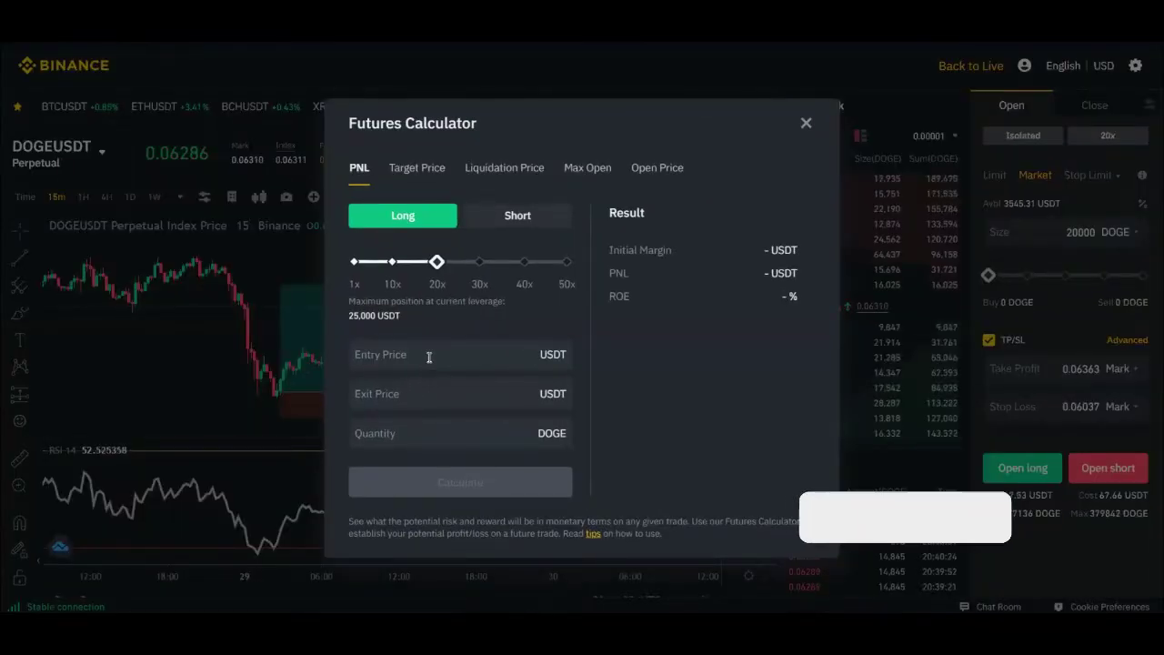
type("0.061")
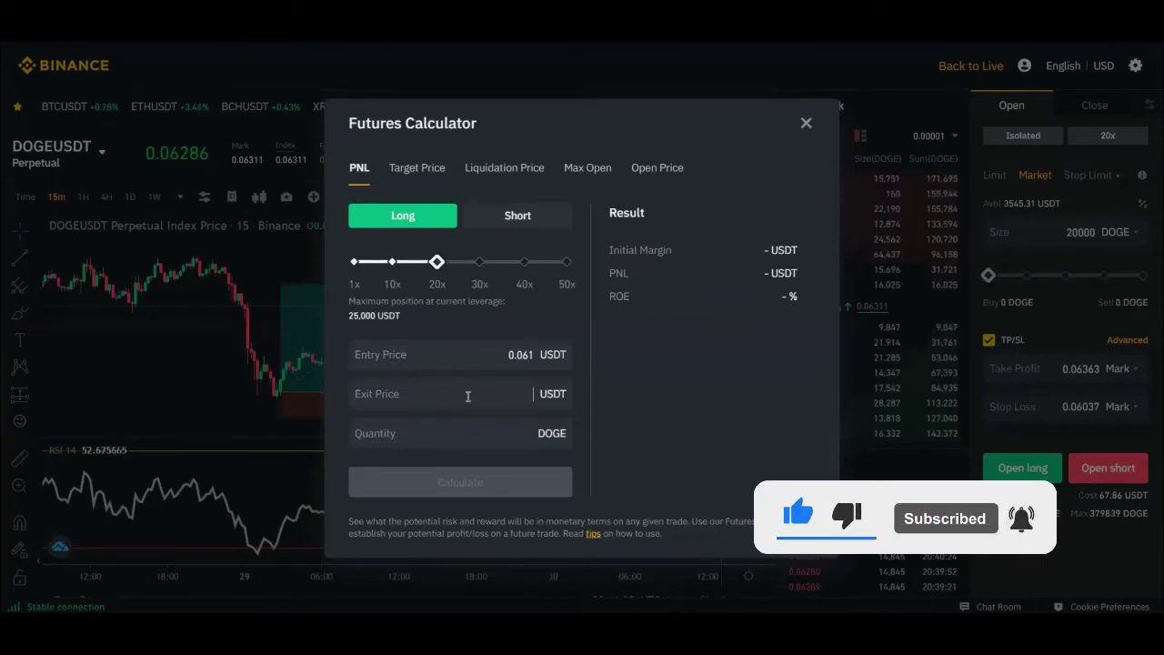
type("0.063")
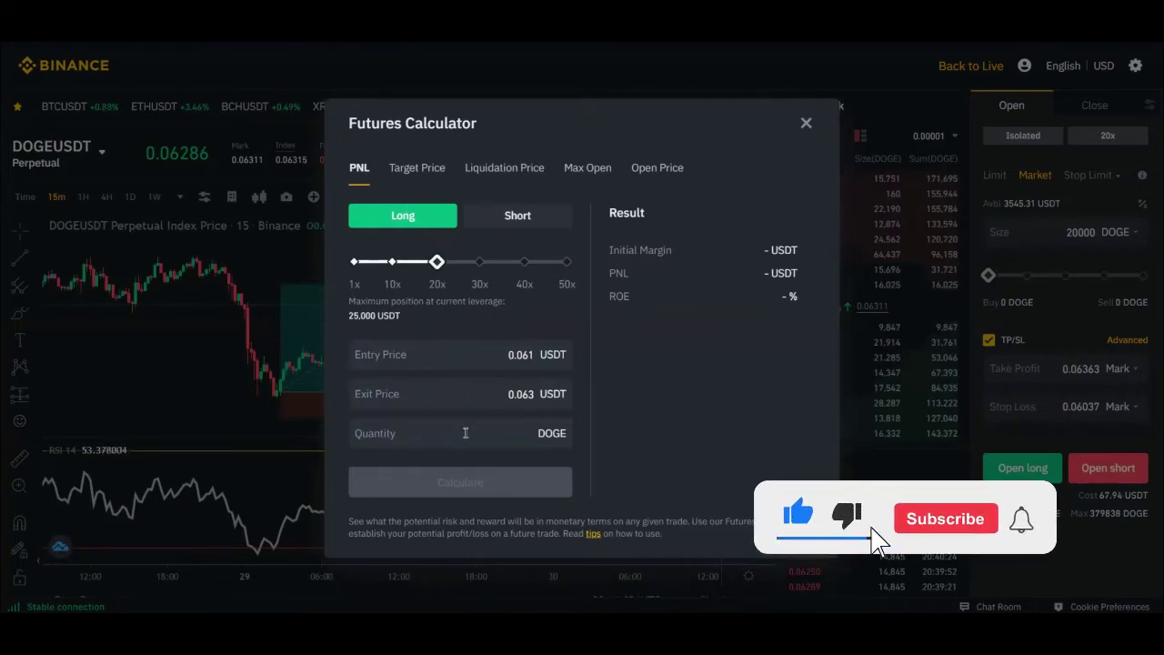
type("20")
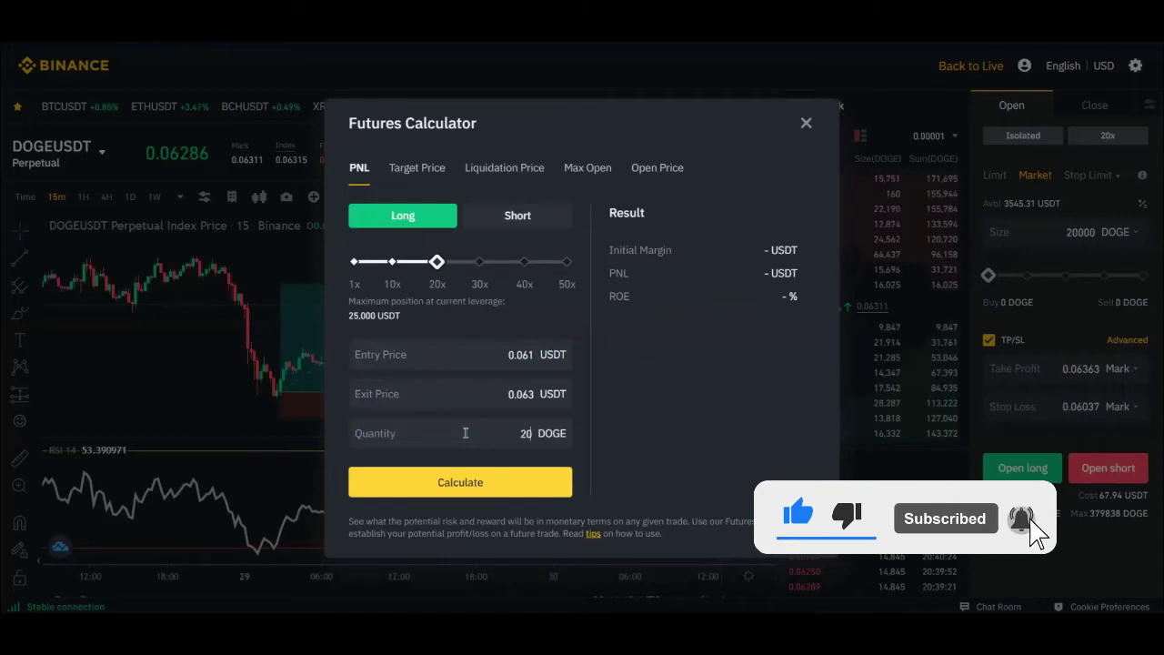
type("000")
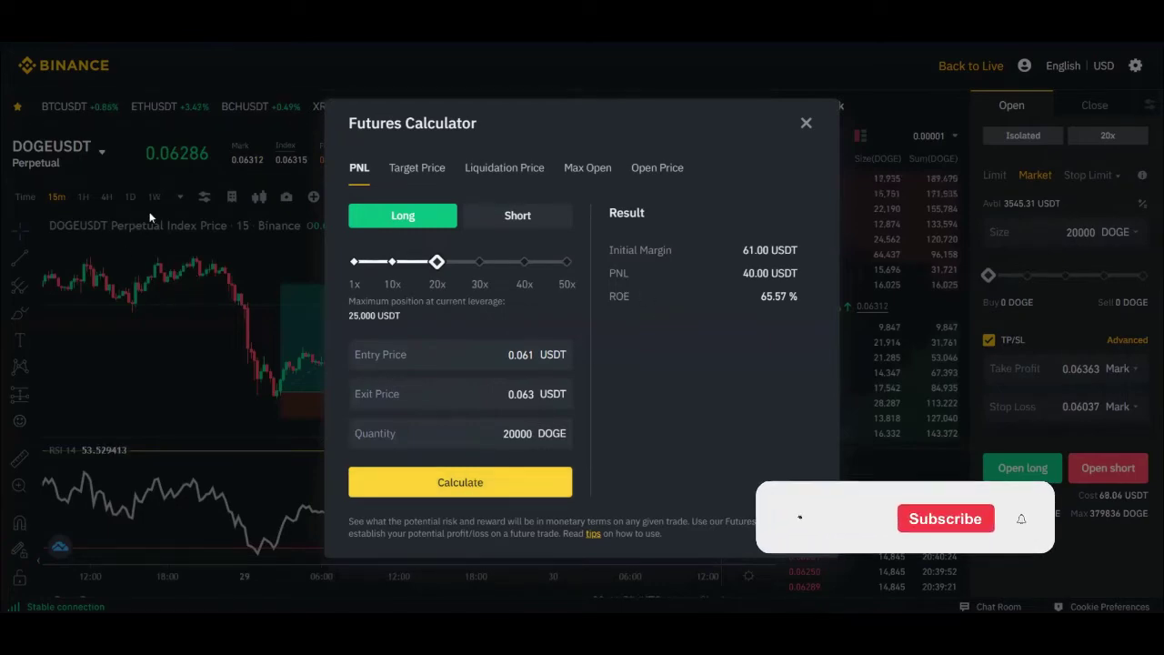
- Review the calculated initial margin, PNL and ROE and close the calculator
left_click_drag(761, 298, 788, 296)
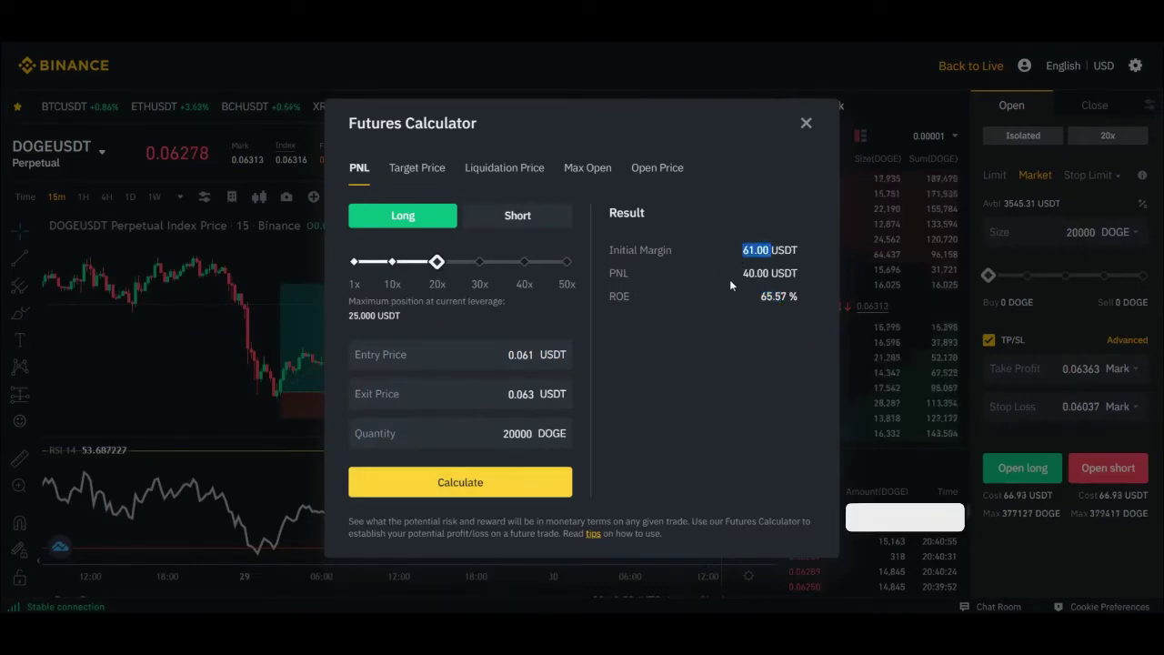
left_click_drag(775, 297, 756, 250)
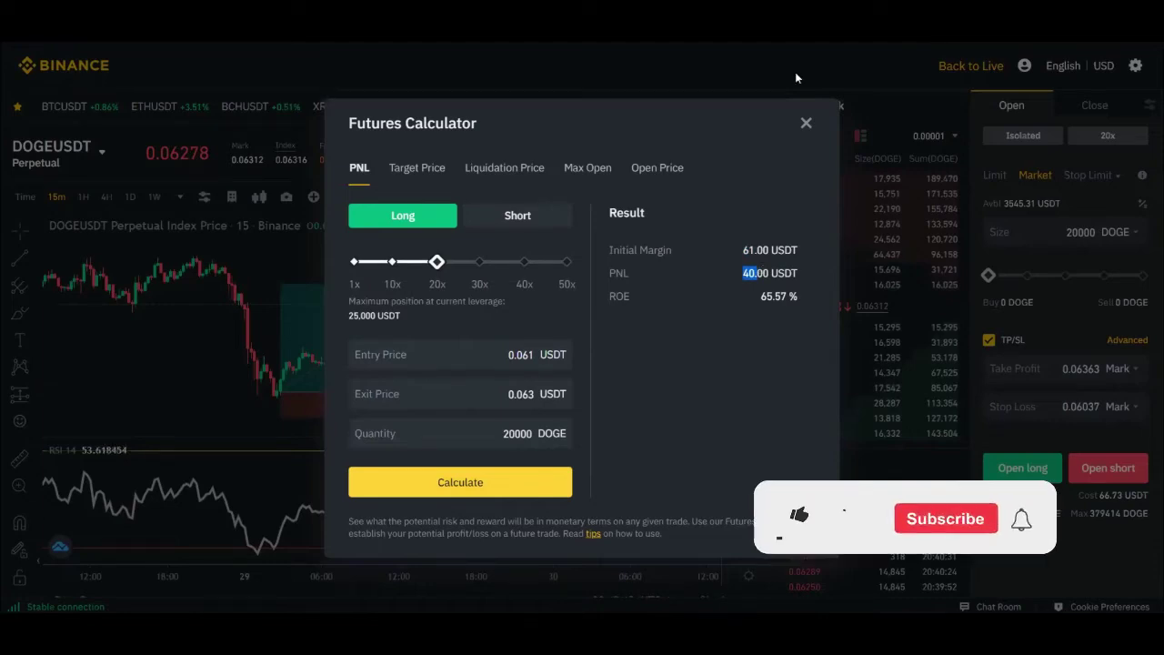
left_click(617, 278)
key("Escape")
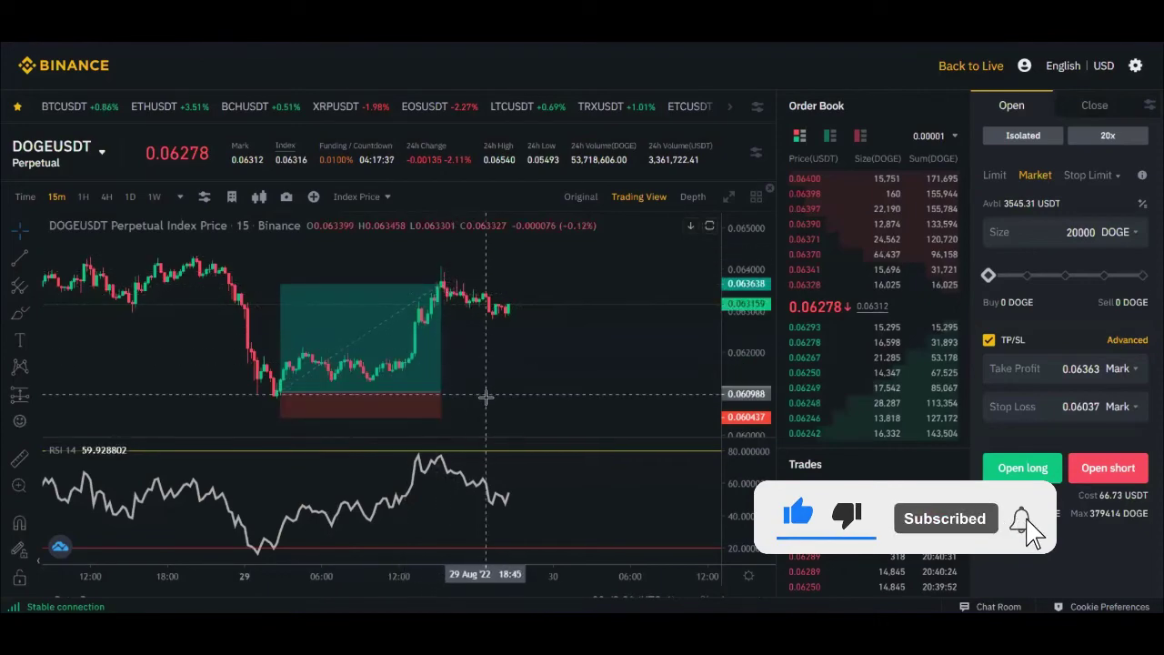
- Expand the chart to full view and examine the older candles around 25 August where the RSI meets the upper 80 line
scroll(209, 370, "down", 5)
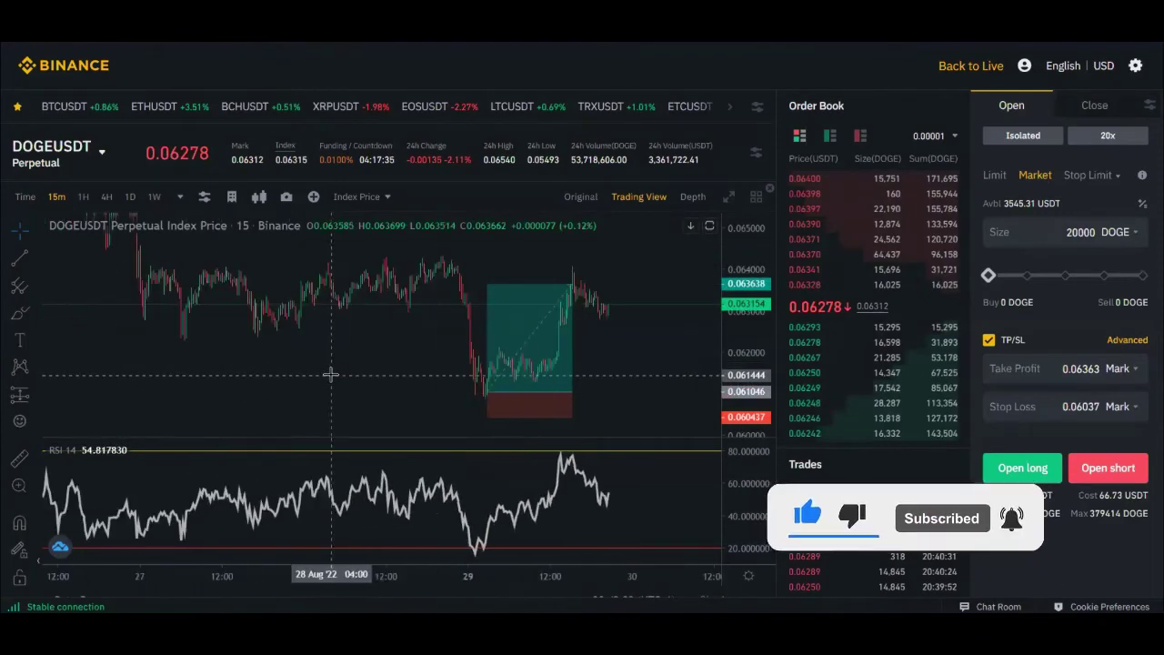
left_click_drag(286, 375, 494, 364)
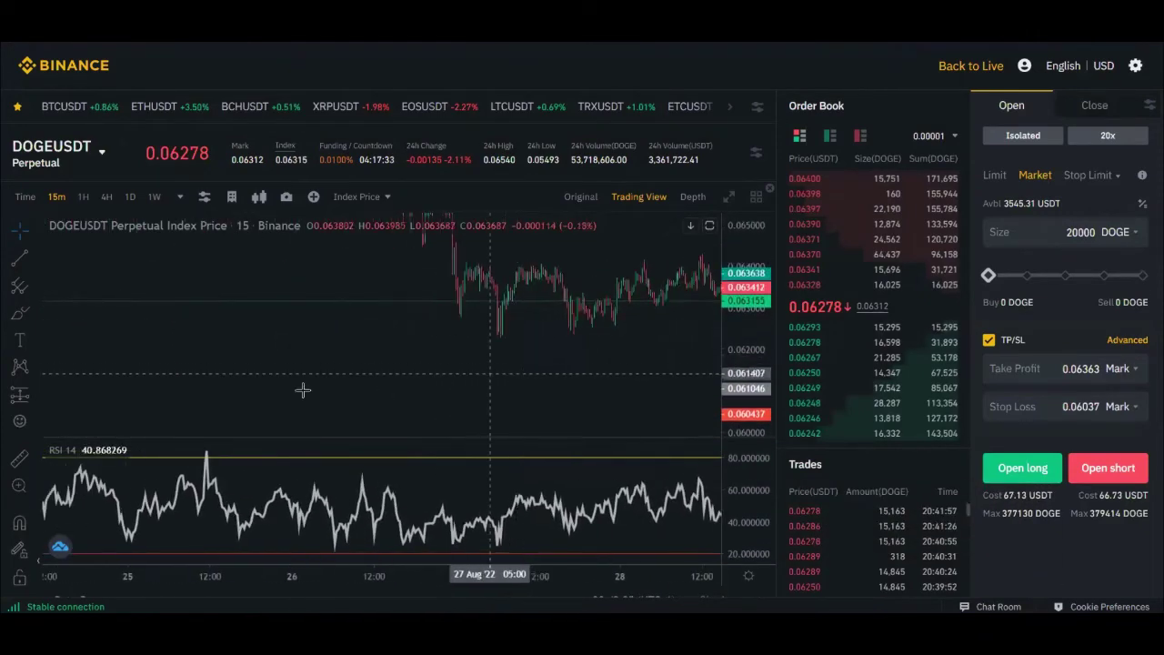
left_click_drag(311, 406, 286, 462)
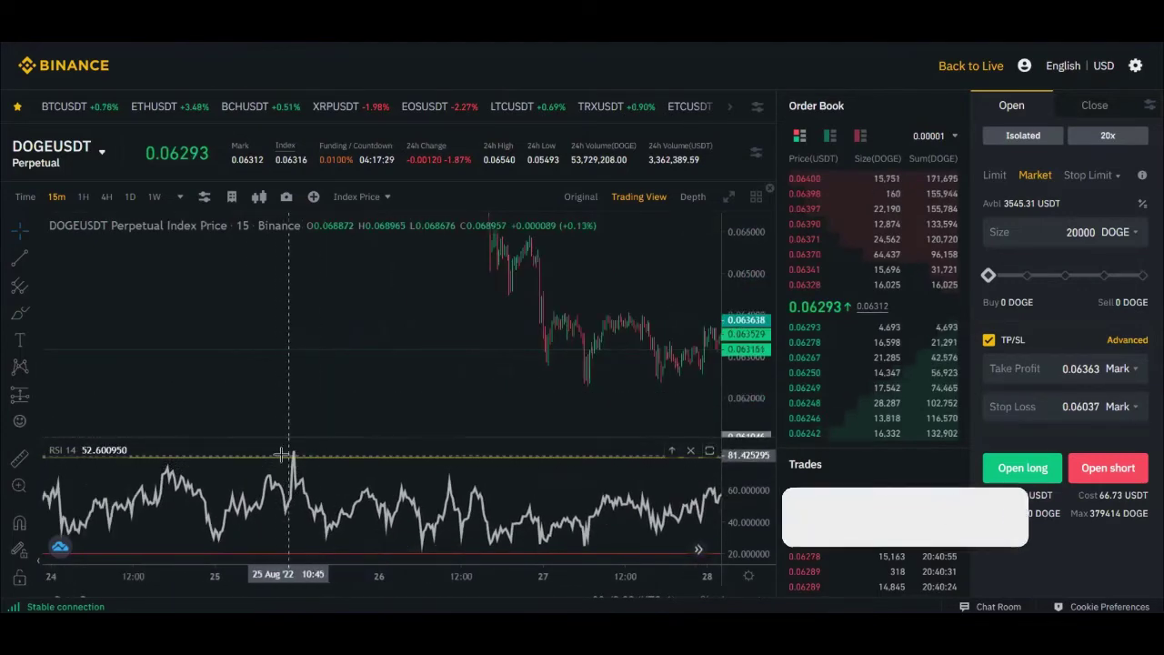
left_click(729, 196)
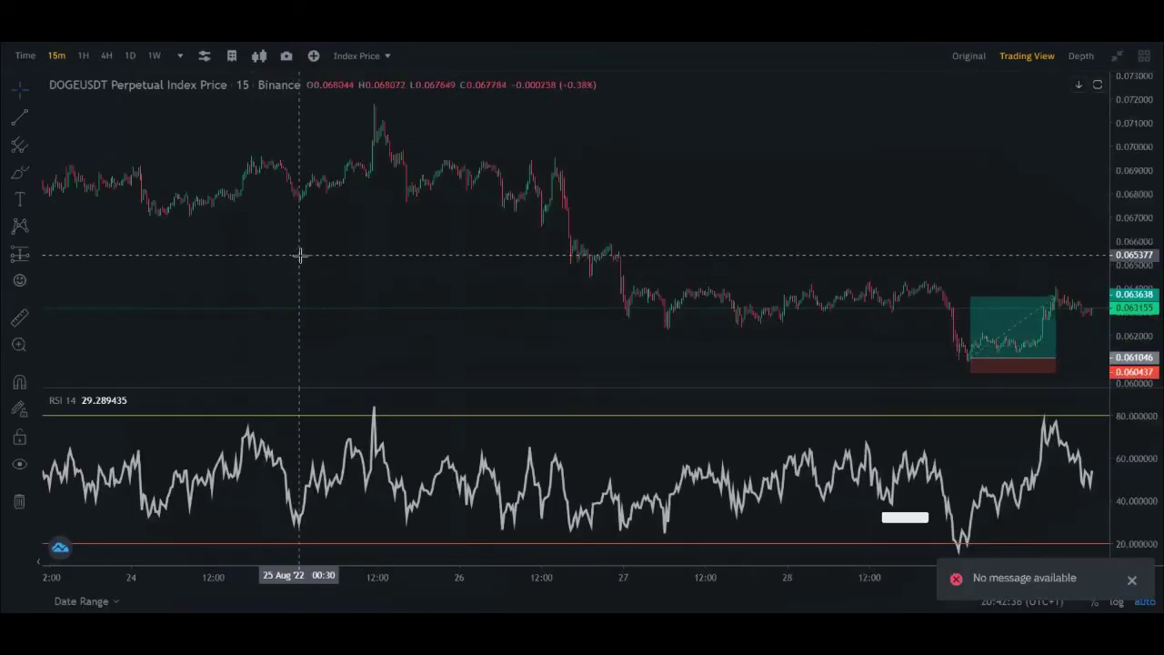
scroll(260, 252, "up", 4)
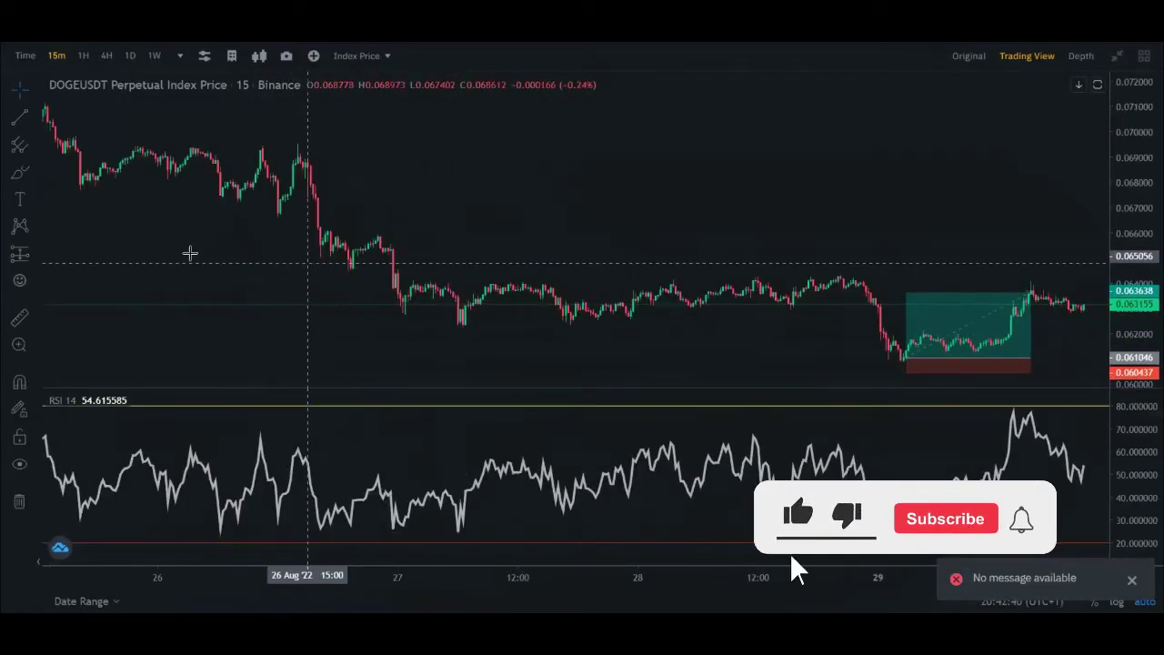
scroll(242, 263, "up", 3)
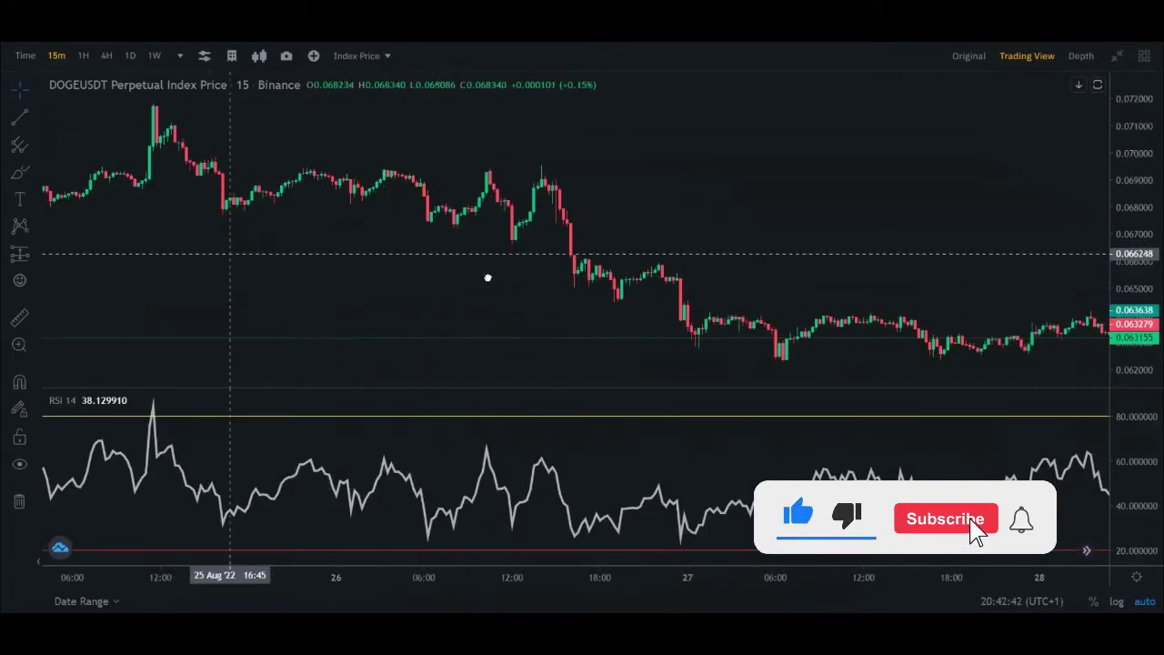
scroll(519, 312, "left", 5)
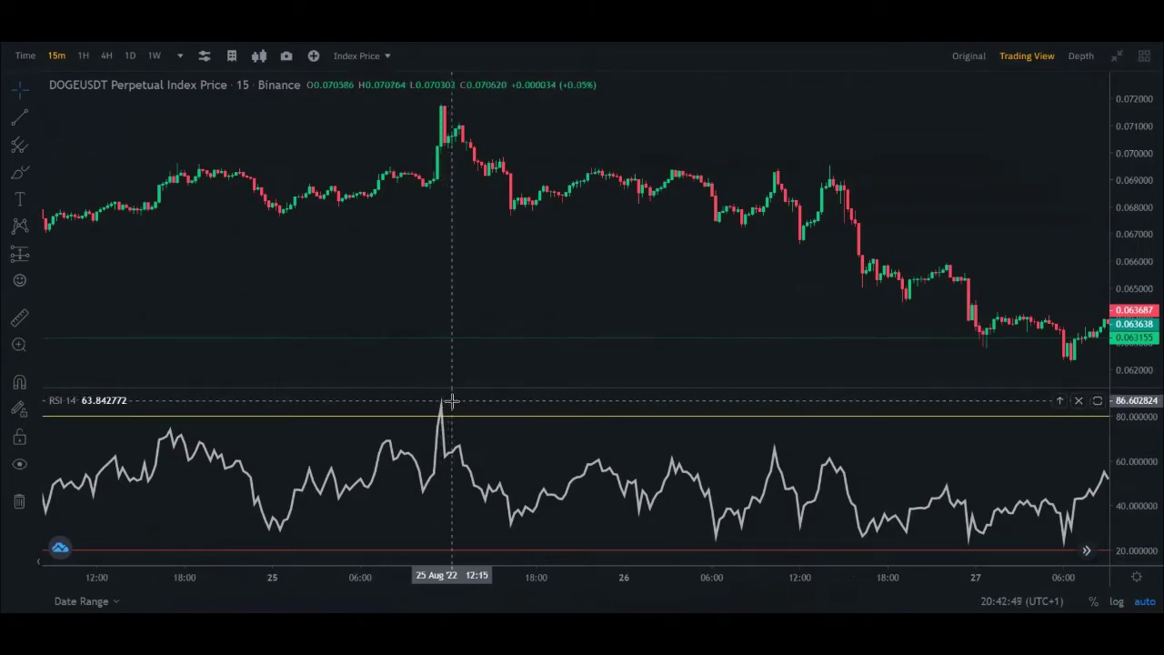
scroll(463, 155, "right", 2)
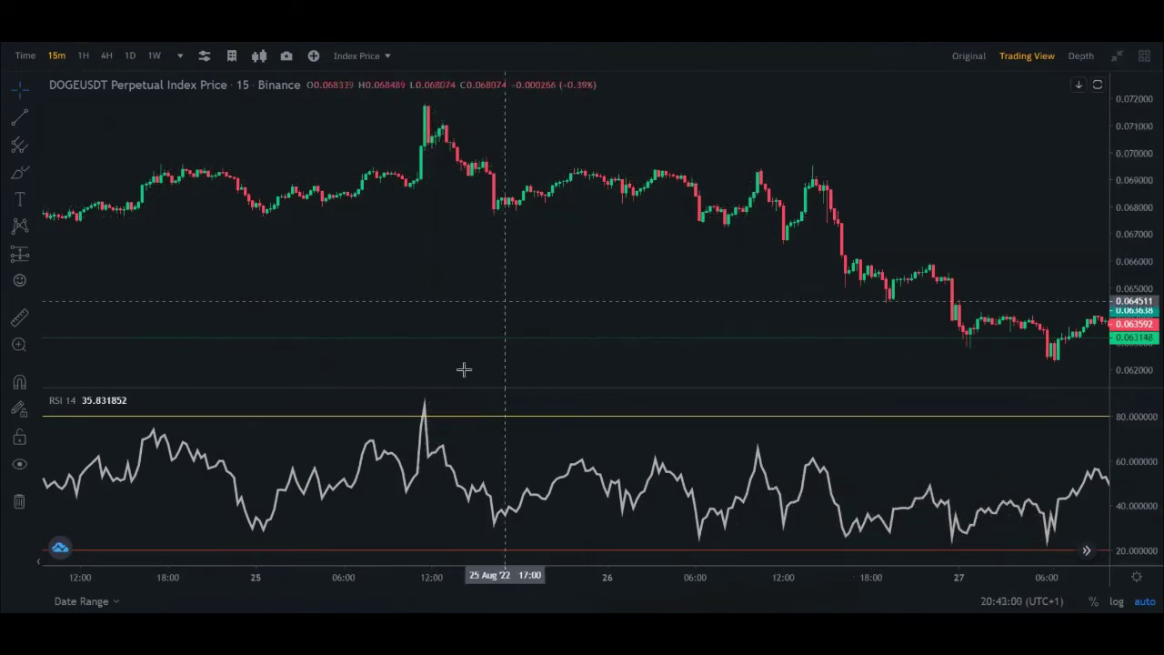
scroll(431, 304, "right", 2)
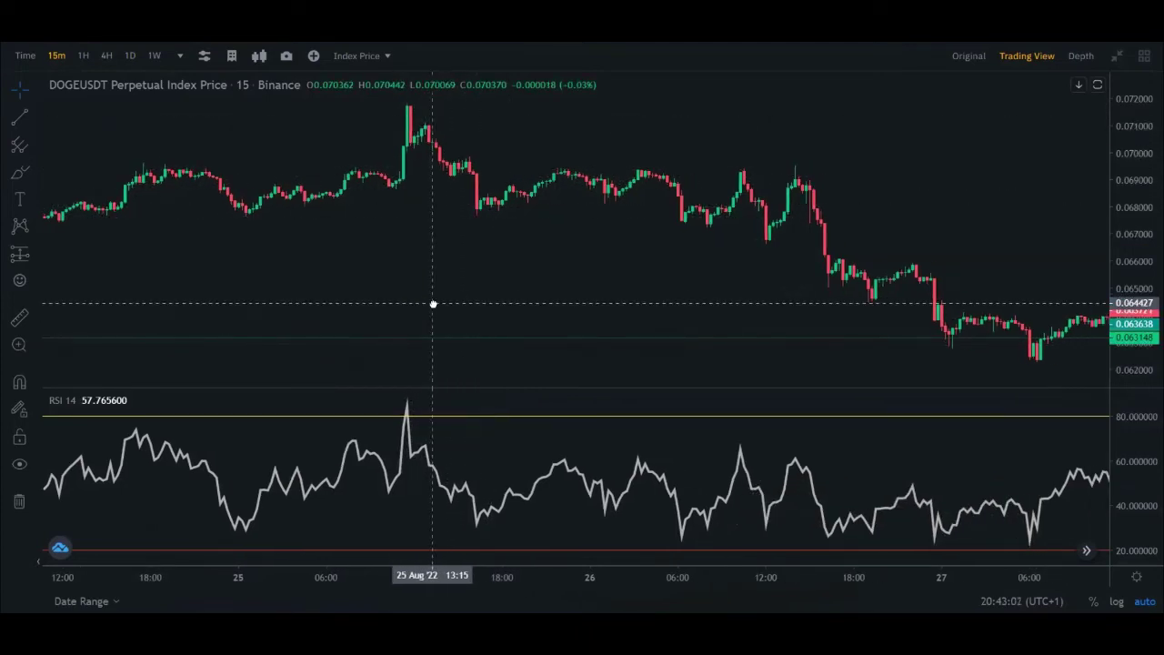
- Place a Short Position with its entry at about 0.0701 just after the price peak of 25 August
left_click(37, 251)
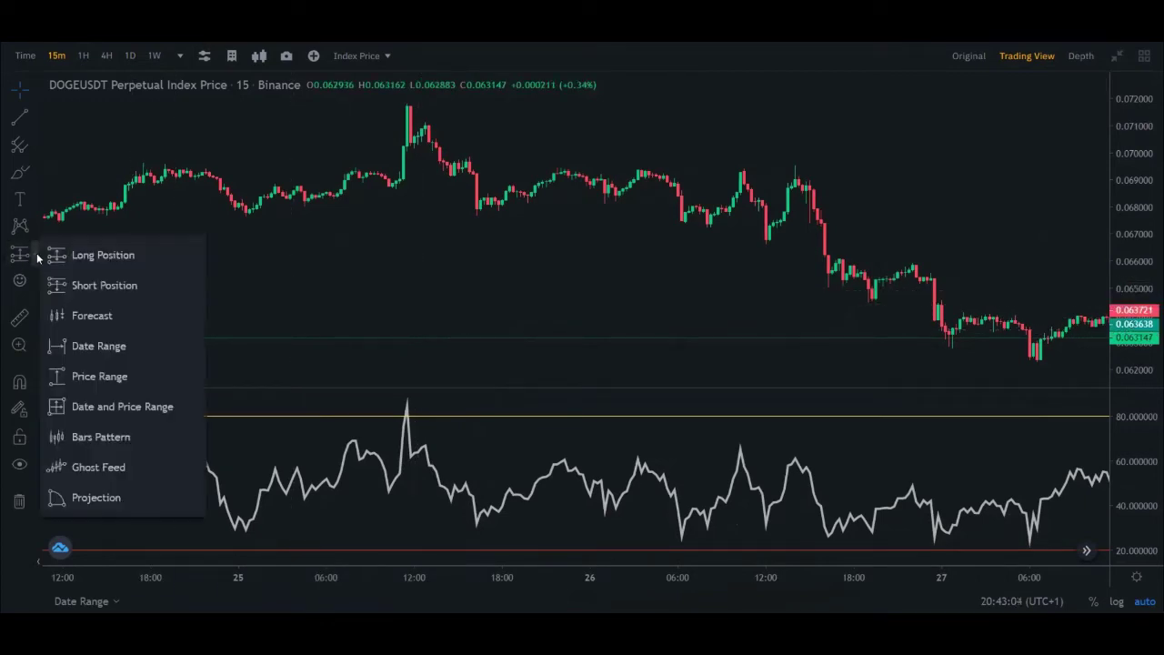
left_click(93, 287)
left_click(431, 149)
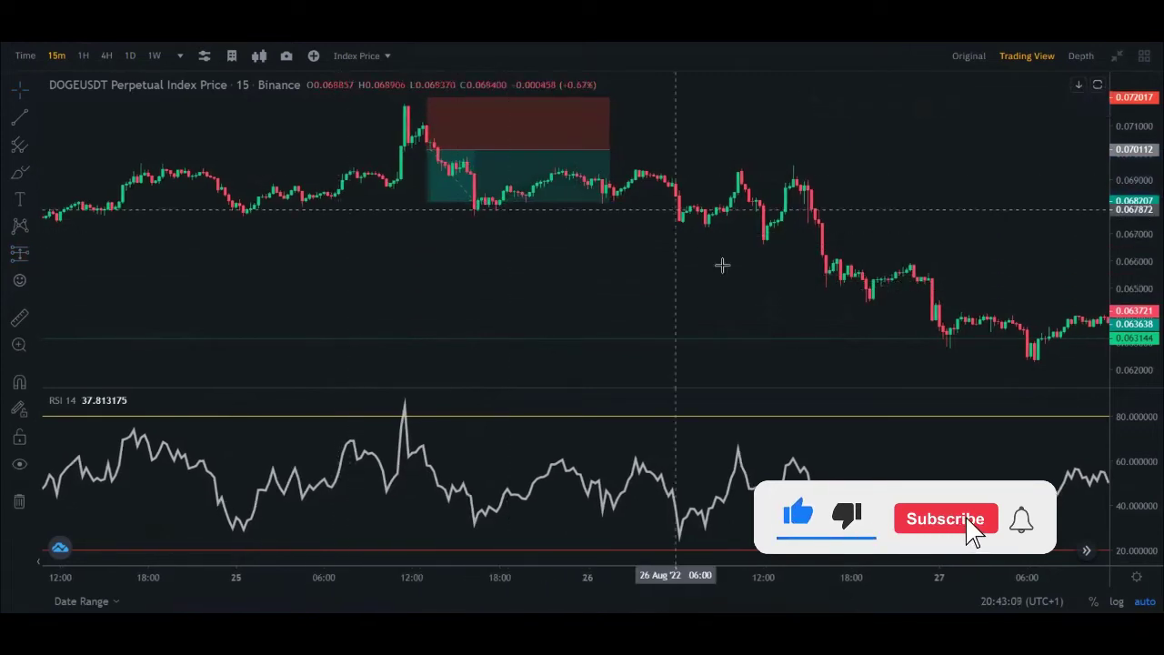
- Adjust the Short Position to an entry of about 0.07101, a stop of about 0.07172 and a target of about 0.06767
double_click(1126, 205)
left_click_drag(403, 306, 445, 208)
left_click_drag(390, 170, 394, 210)
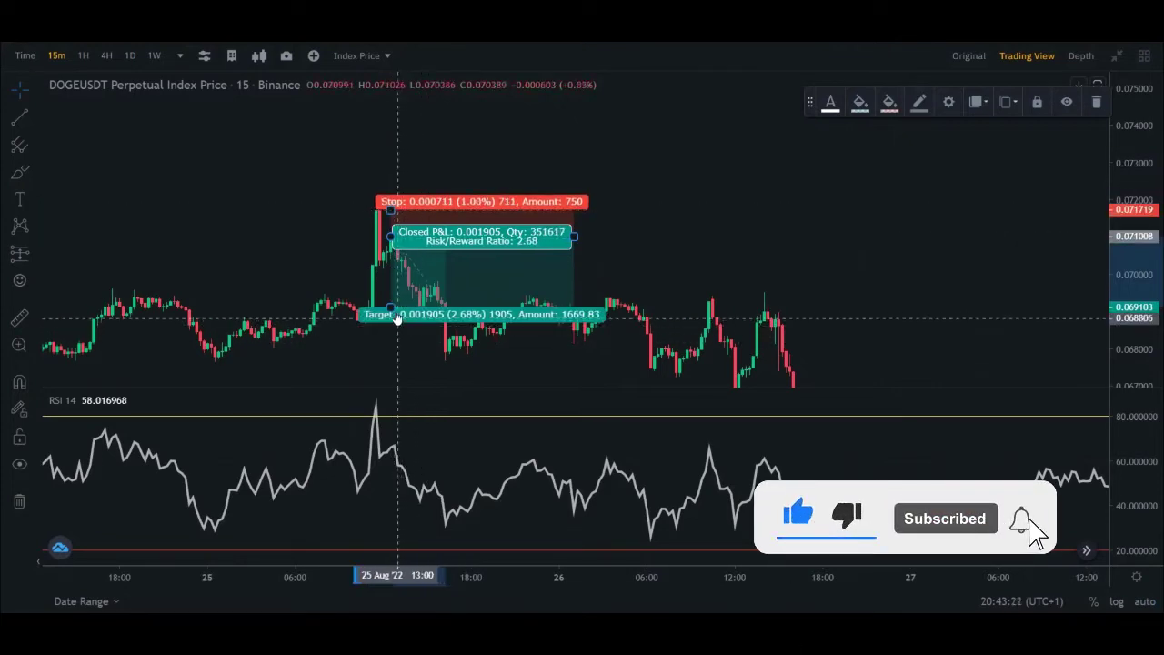
left_click_drag(391, 308, 408, 360)
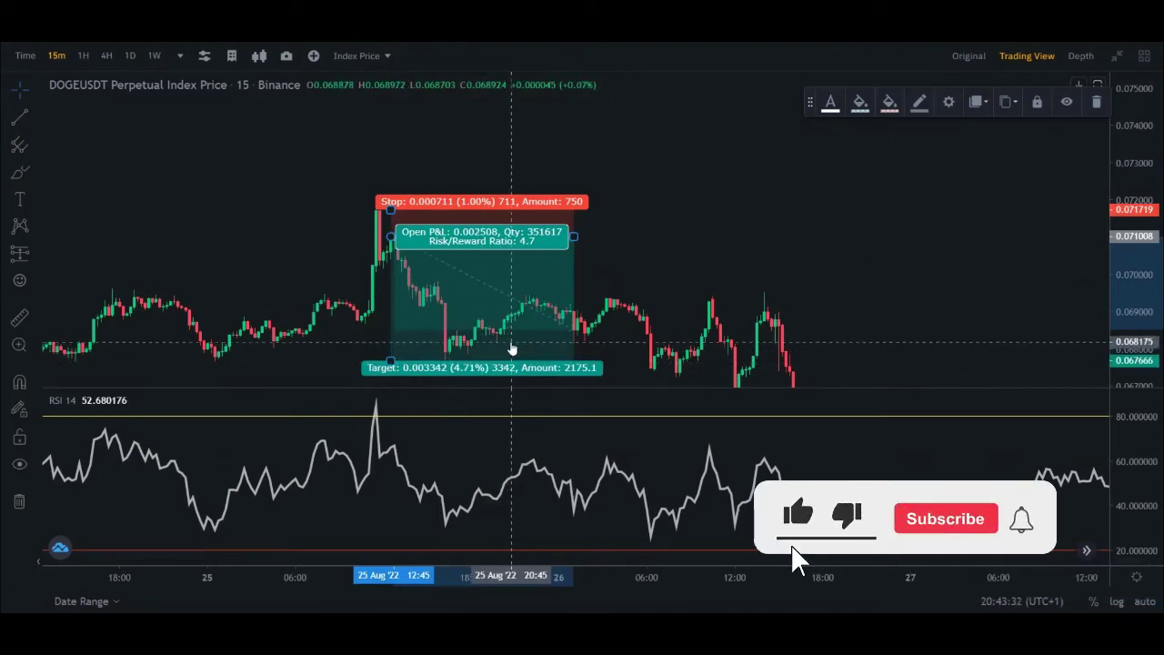
left_click_drag(773, 286, 638, 229)
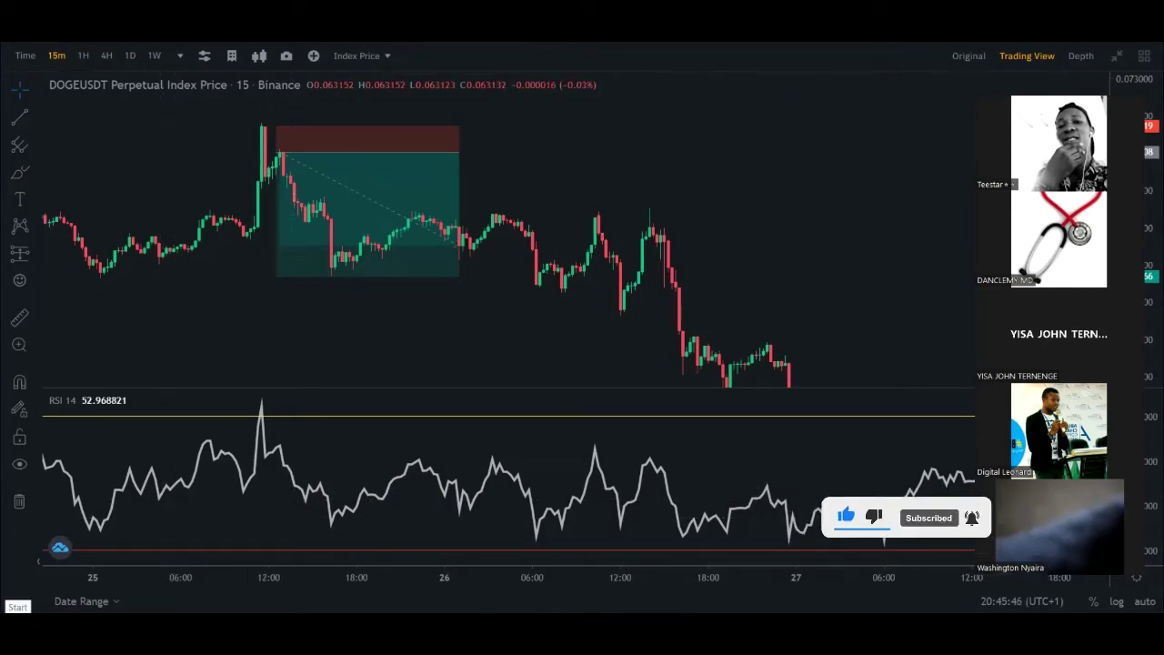
- Find and launch the Windows Connect app
key("super")
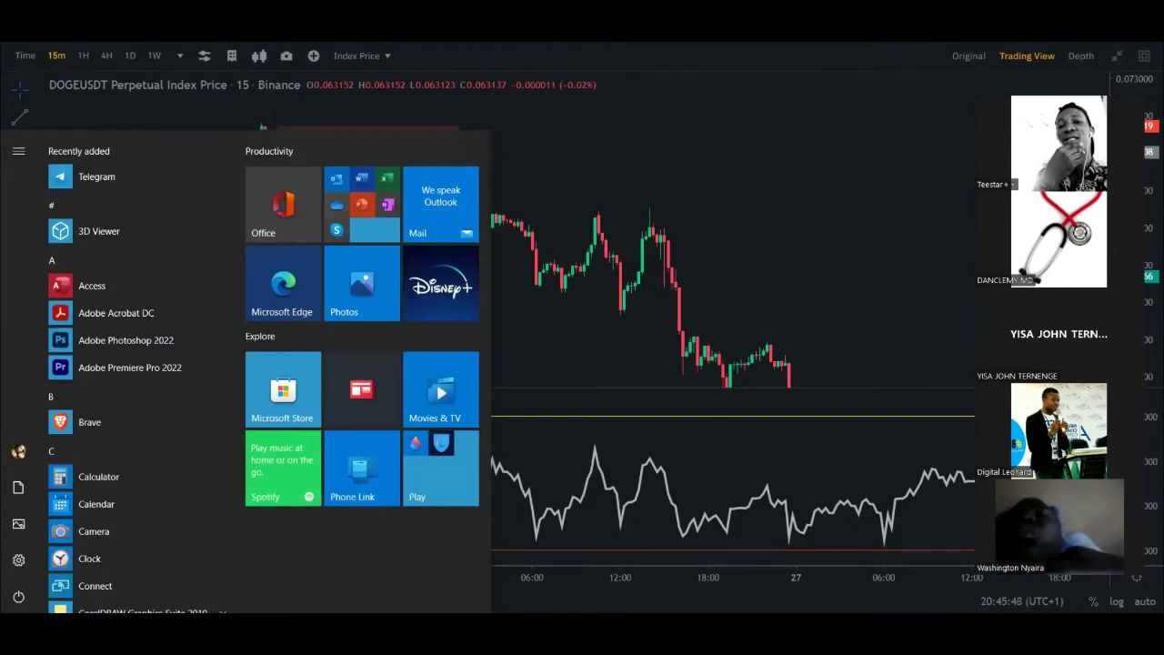
type("conn")
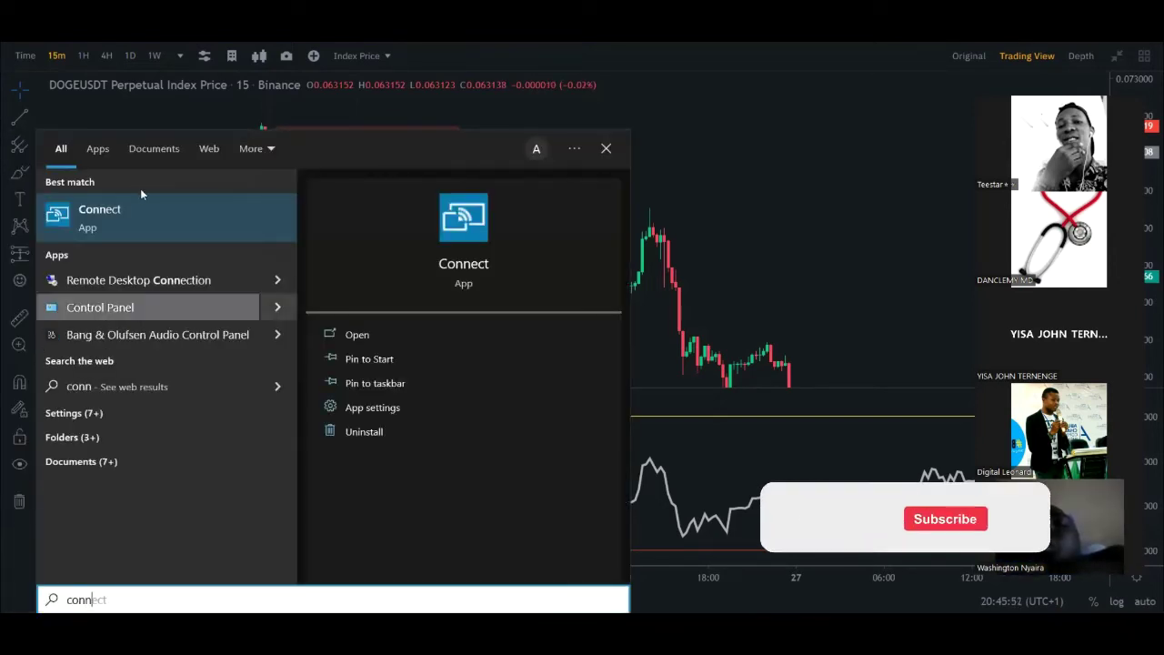
left_click(138, 219)
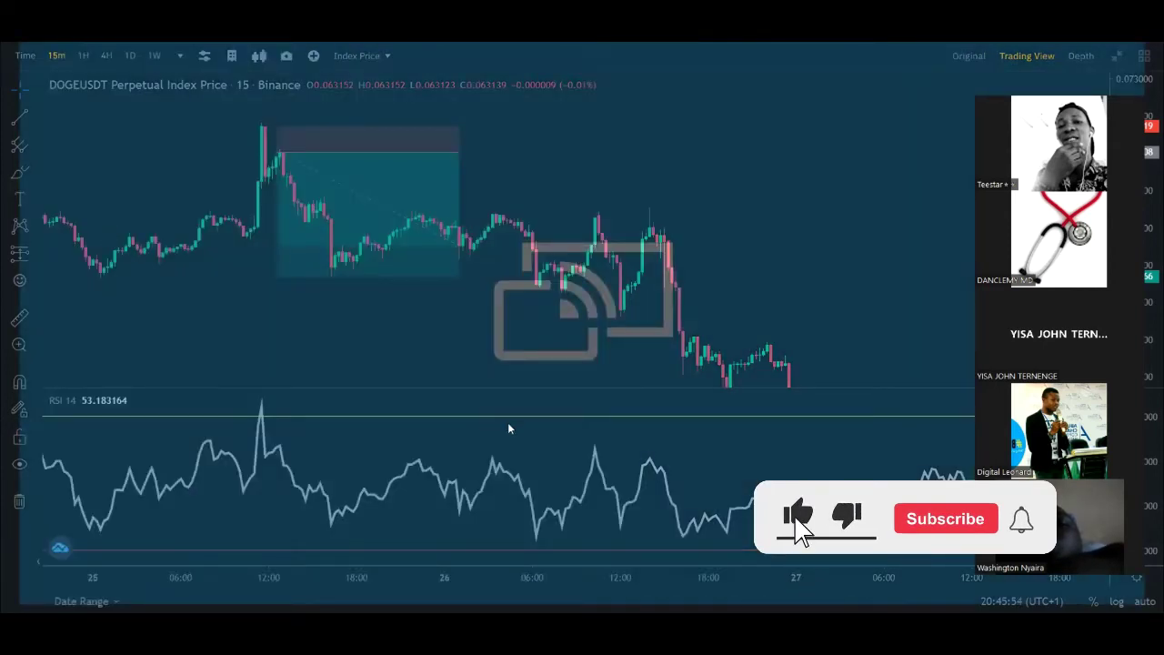
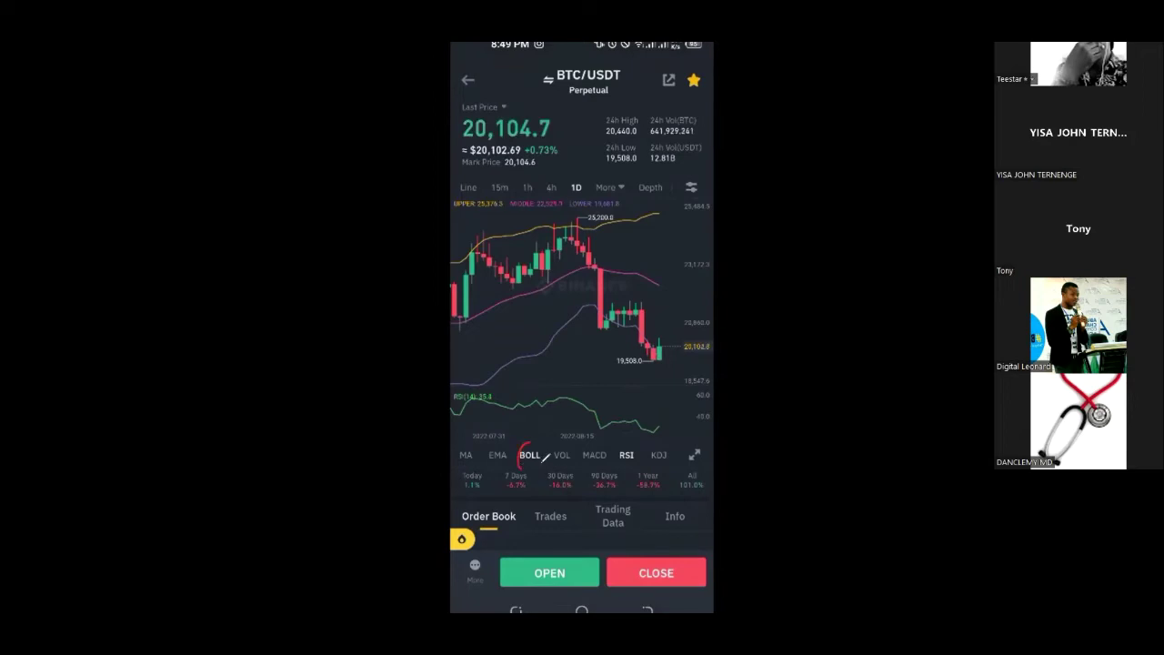
- Annotate the mirrored BTC/USDT chart by circling the BOLL, RSI, KDJ, VOL and EMA indicator names and marking the RSI line's end
left_click_drag(542, 460, 535, 445)
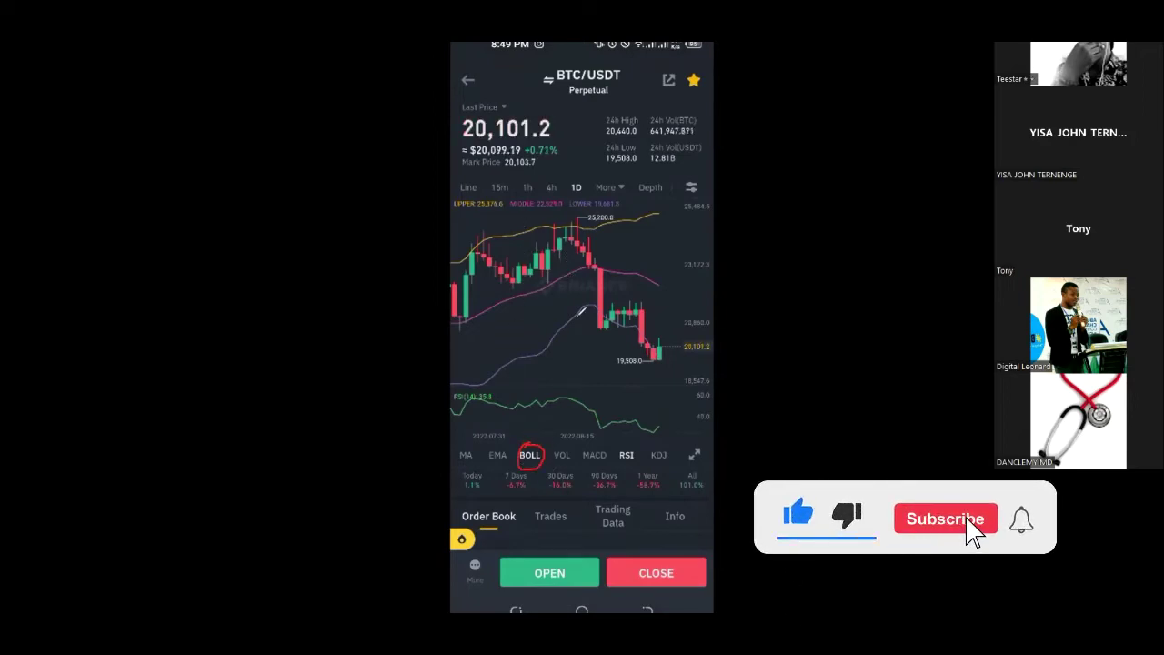
mouse_move(633, 433)
left_mouse_down()
mouse_move(618, 442)
mouse_move(639, 448)
mouse_move(624, 442)
mouse_move(664, 423)
left_mouse_up()
left_click_drag(648, 468, 661, 446)
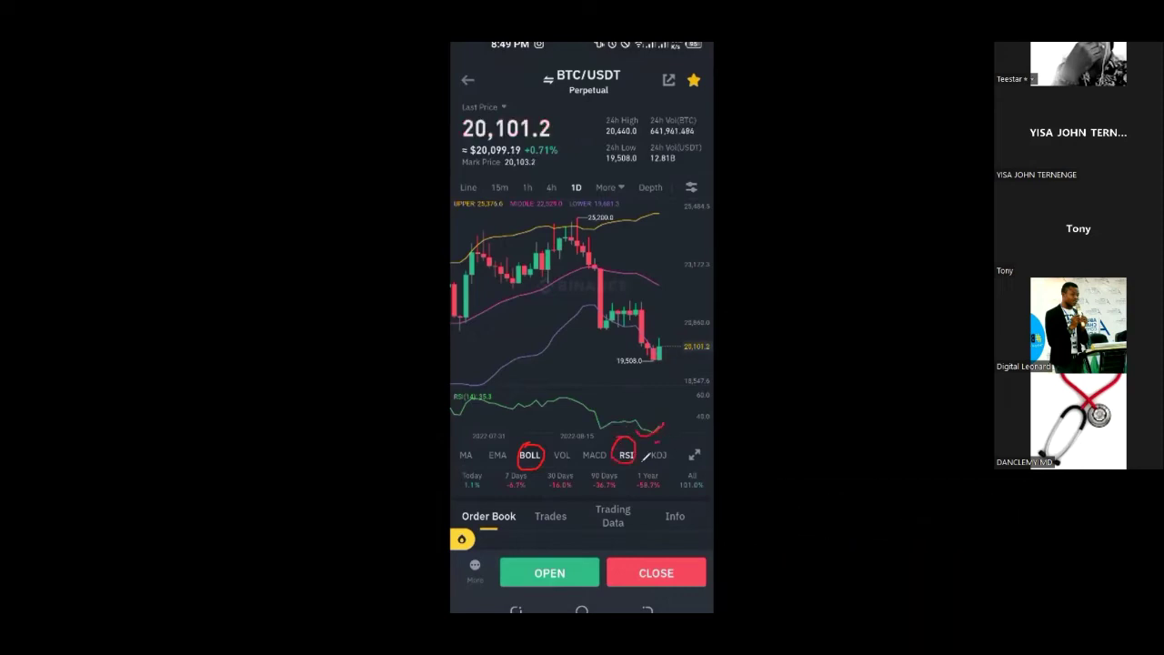
mouse_move(579, 450)
left_mouse_down()
mouse_move(475, 464)
mouse_move(500, 444)
left_mouse_up()
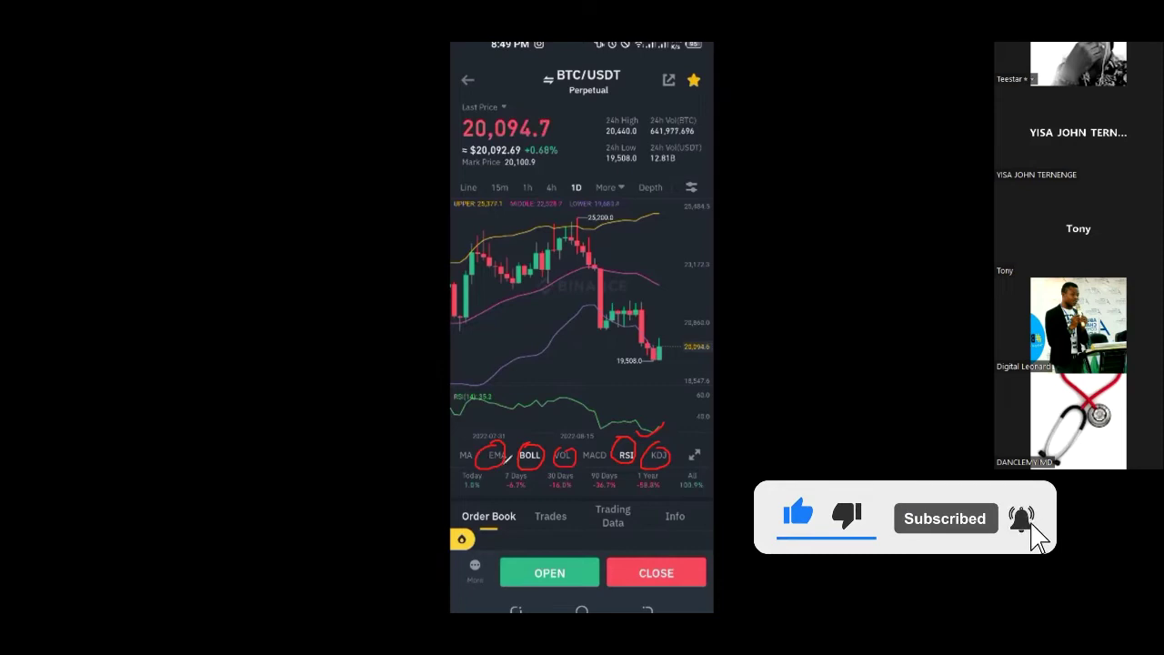
- Show the VOL indicator on the BTC/USDT chart and hide it again
left_click_drag(476, 398, 476, 390)
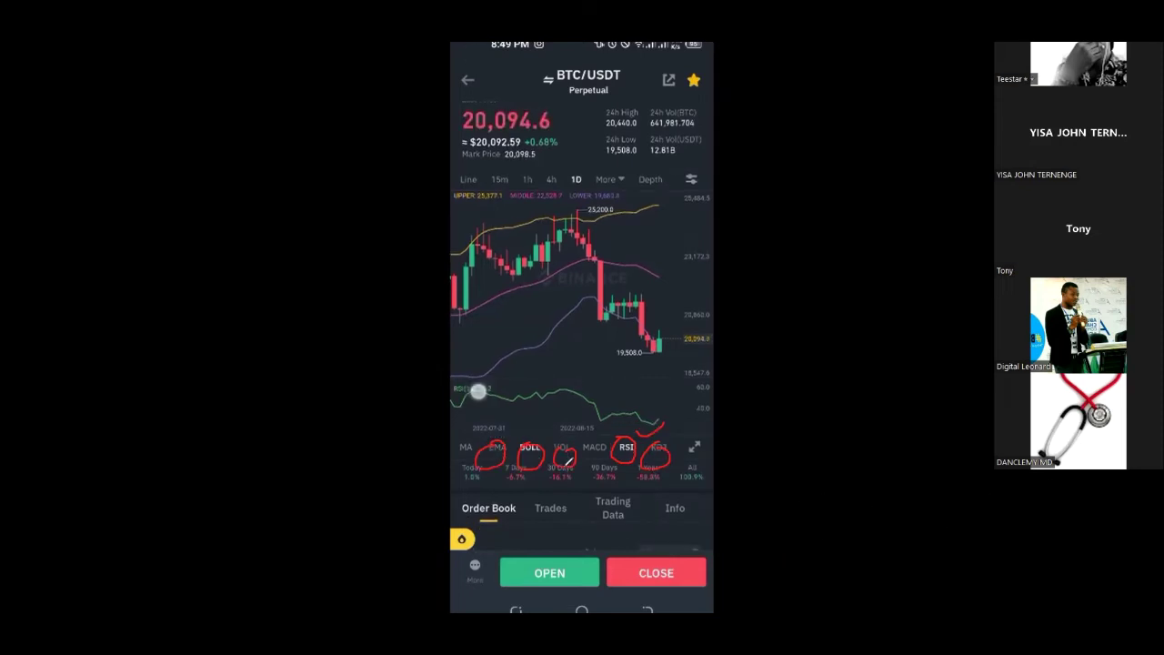
left_click(558, 450)
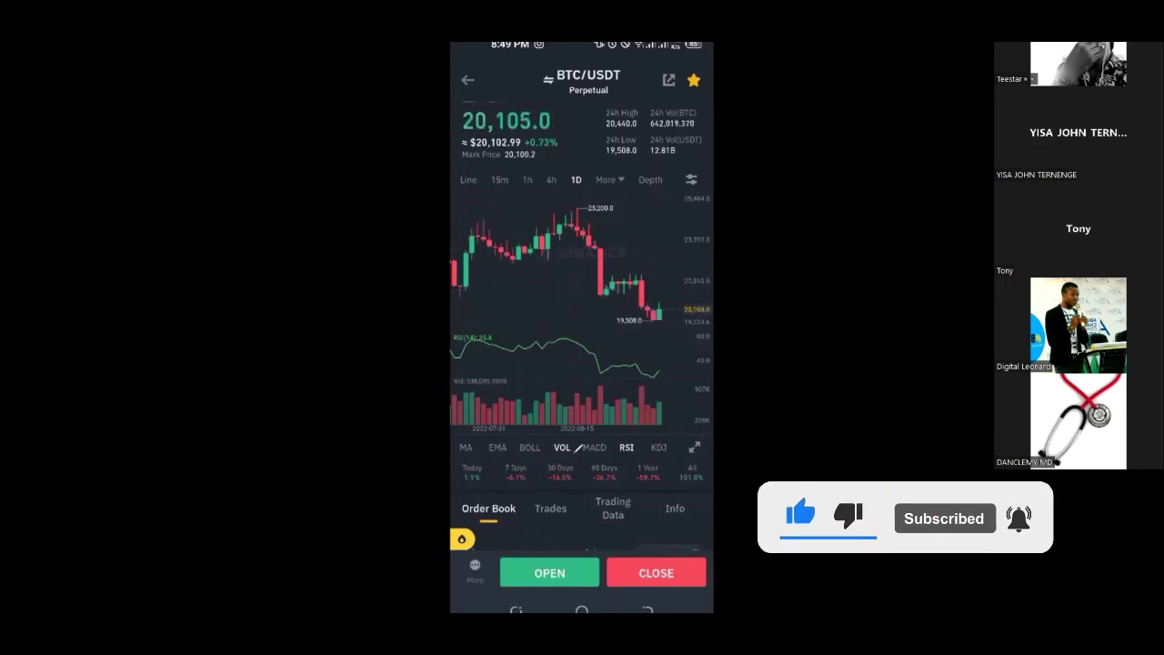
left_click(561, 447)
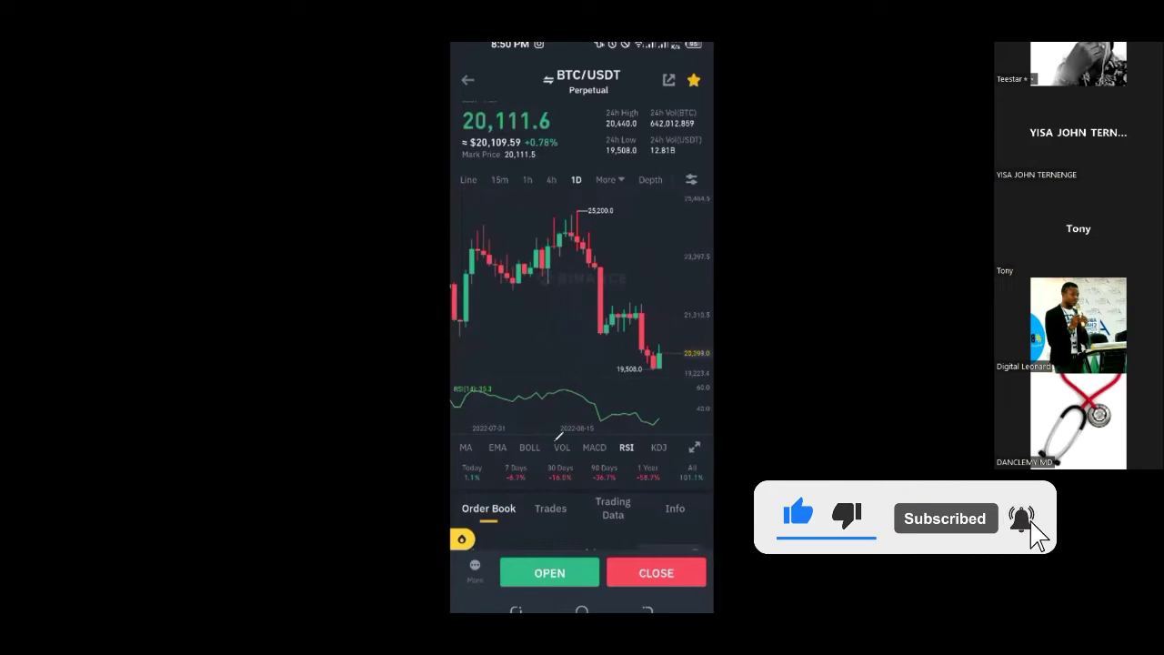
- Mark the chart settings and indicators entries on the BTC/USDT chart and open the RSI index settings
left_click_drag(691, 170, 702, 183)
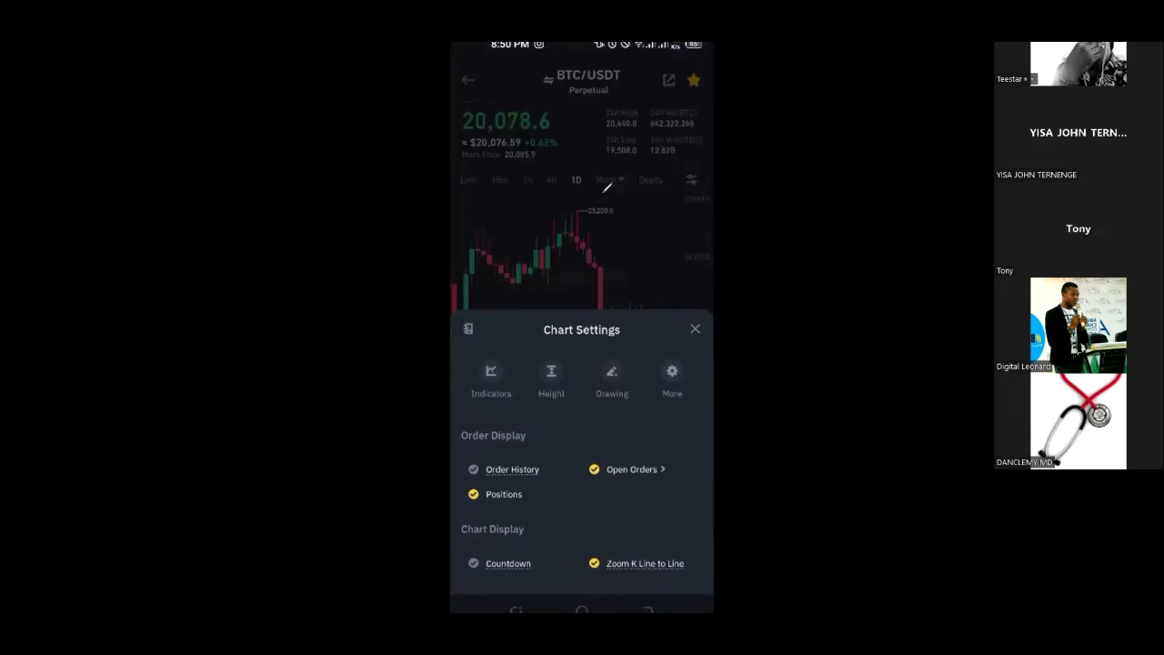
left_click_drag(485, 404, 492, 410)
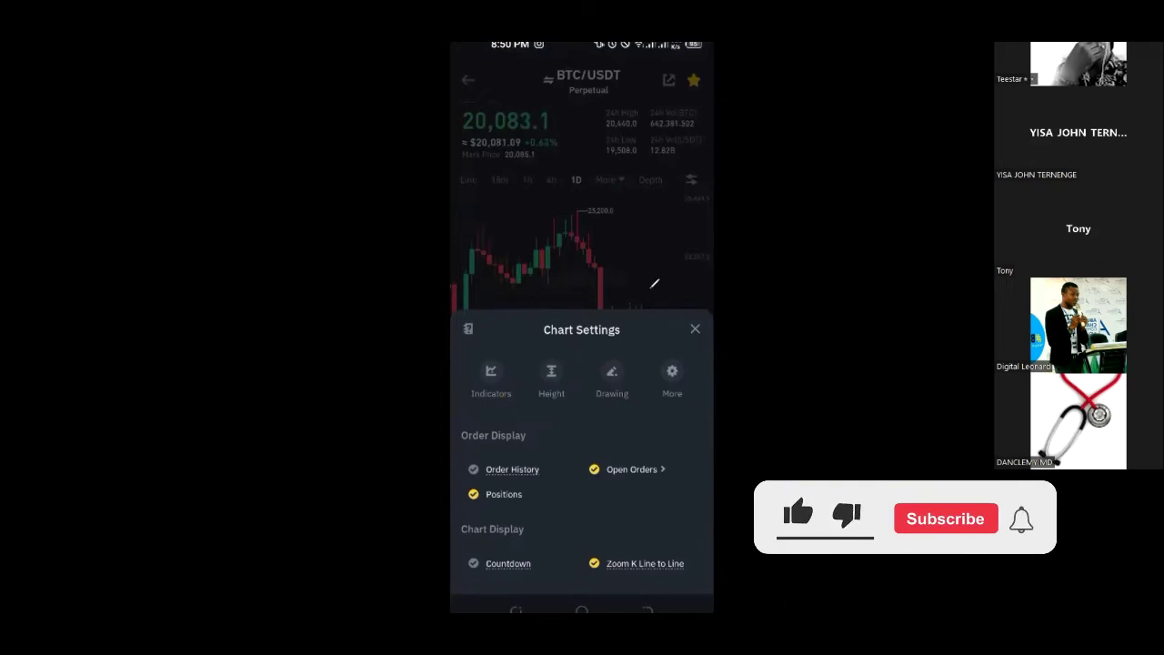
left_click(489, 382)
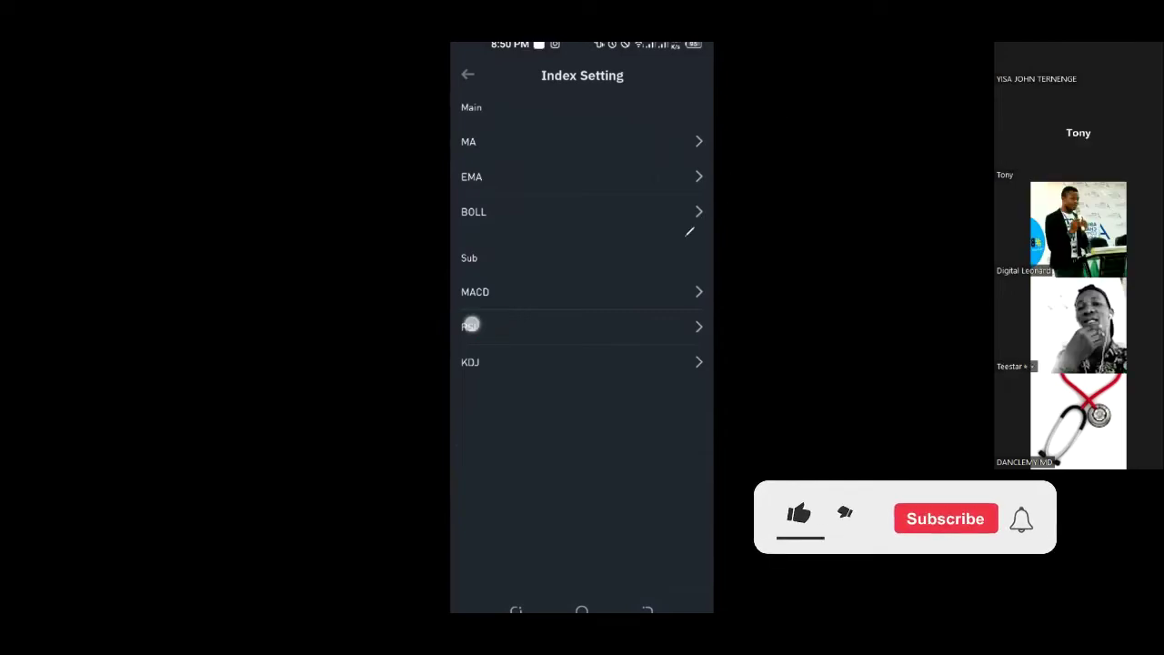
left_click(579, 323)
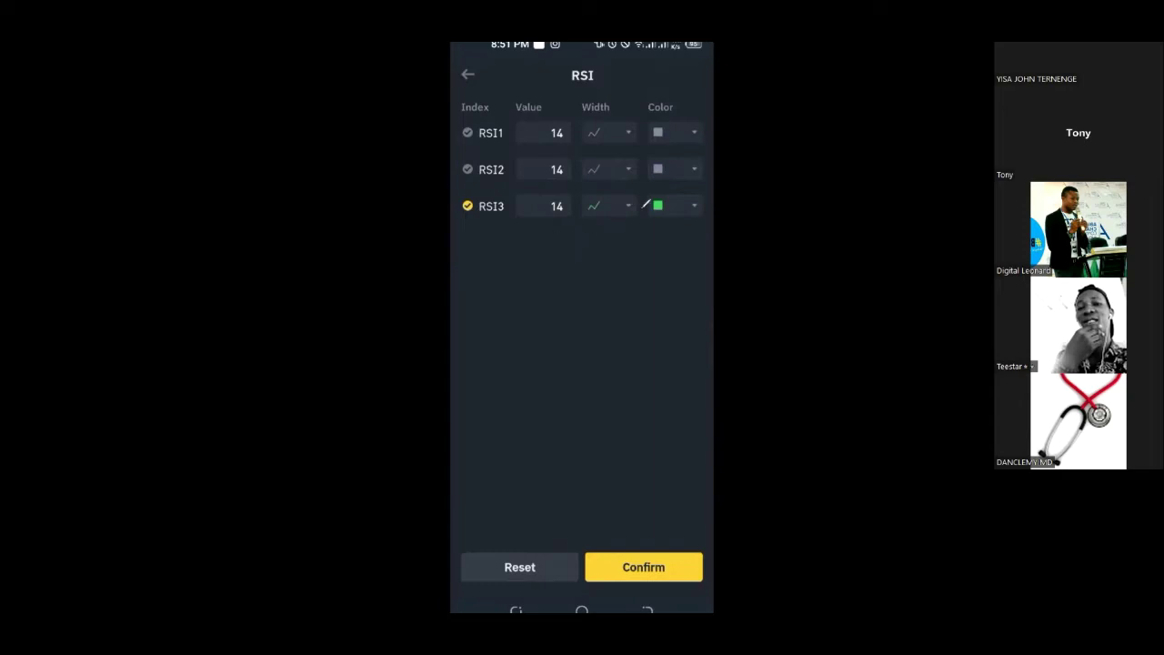
- Mark the RSI3 color option, set its line to yellow, choose its line width and confirm the RSI settings
left_click_drag(663, 220, 690, 201)
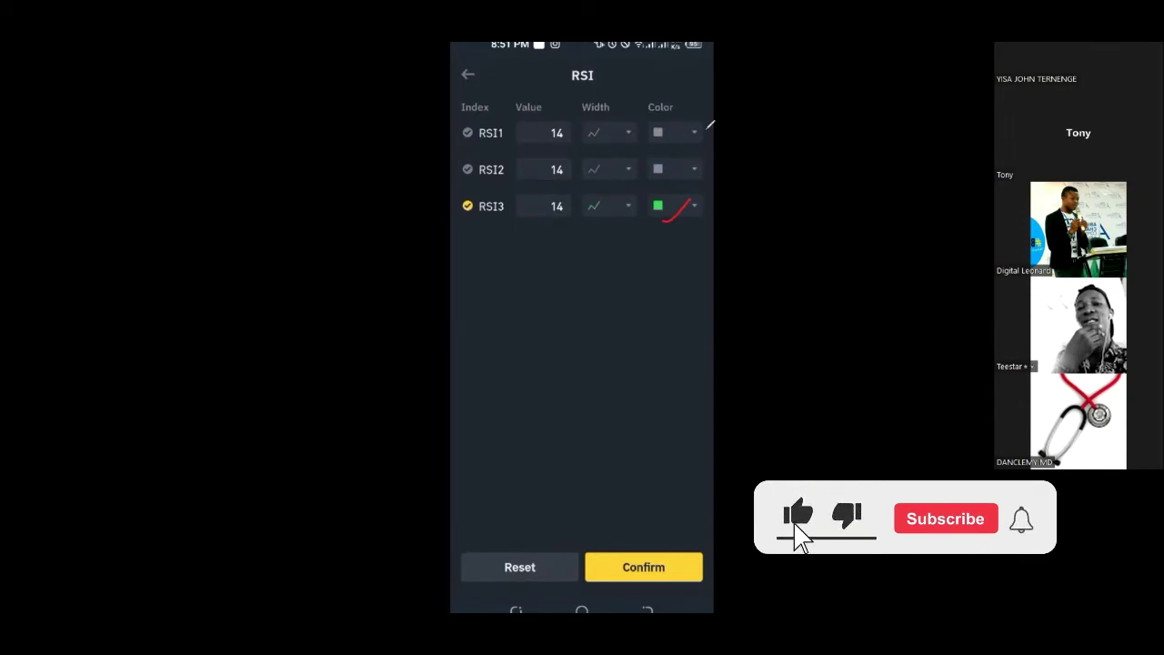
left_click(683, 202)
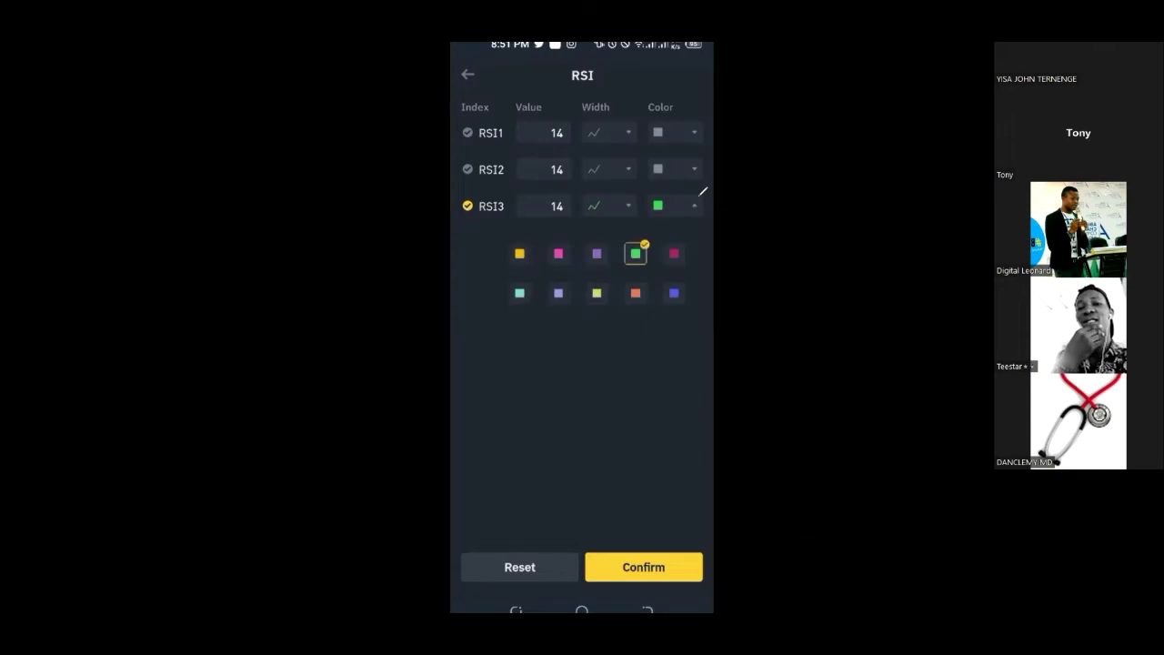
left_click(520, 253)
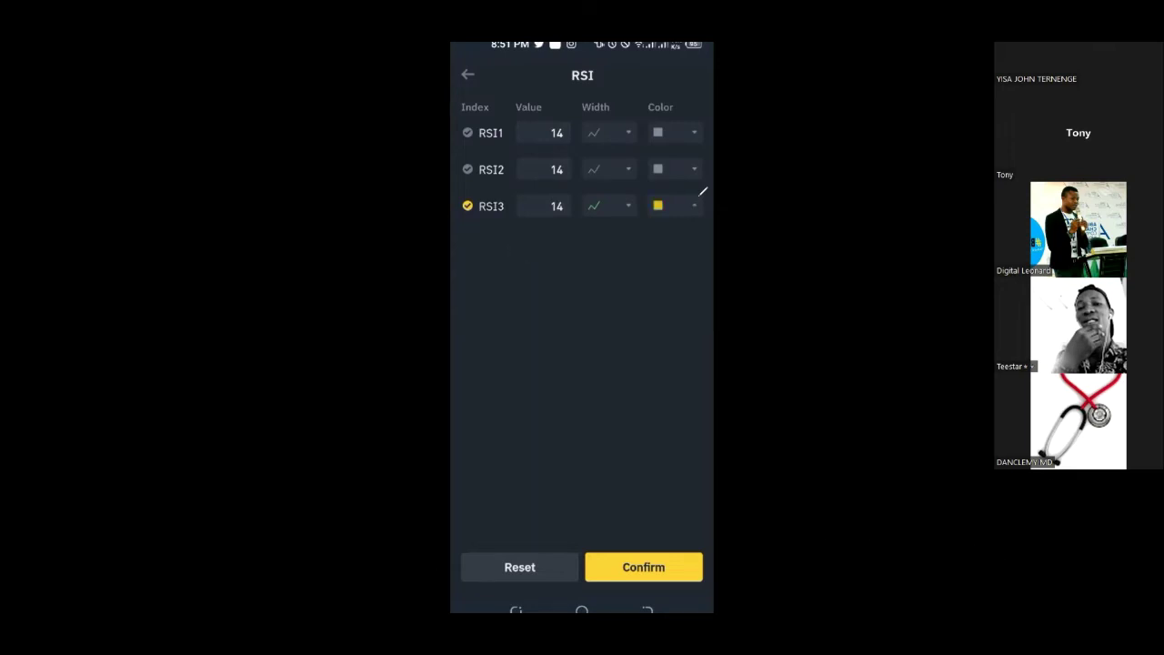
left_click(614, 210)
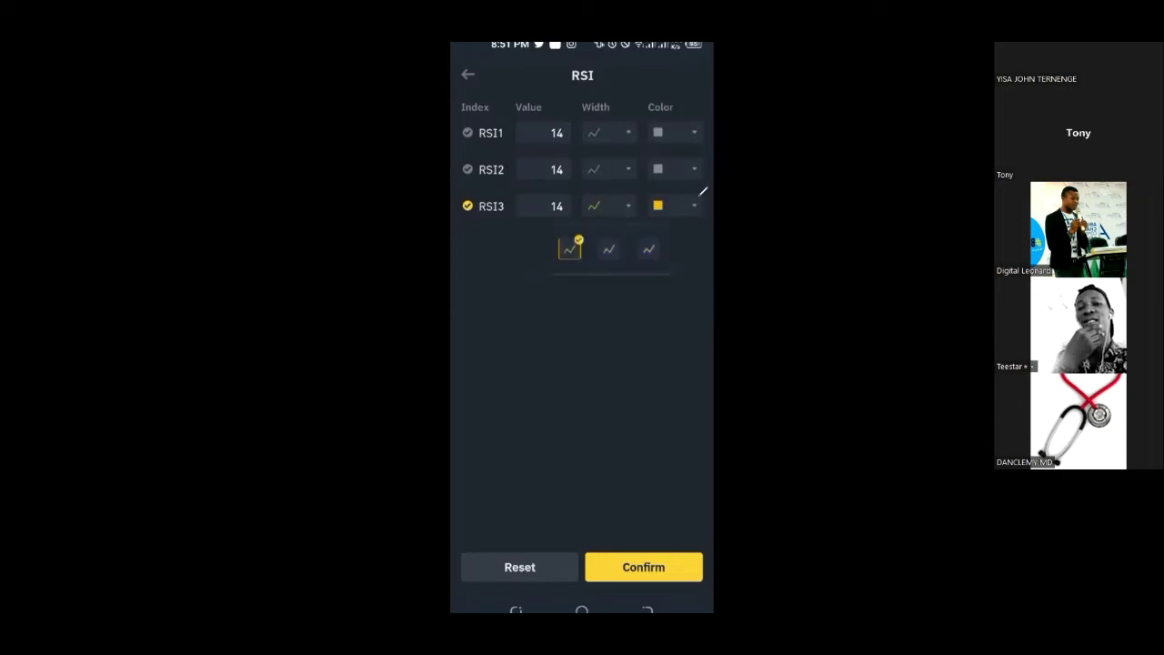
left_click(570, 247)
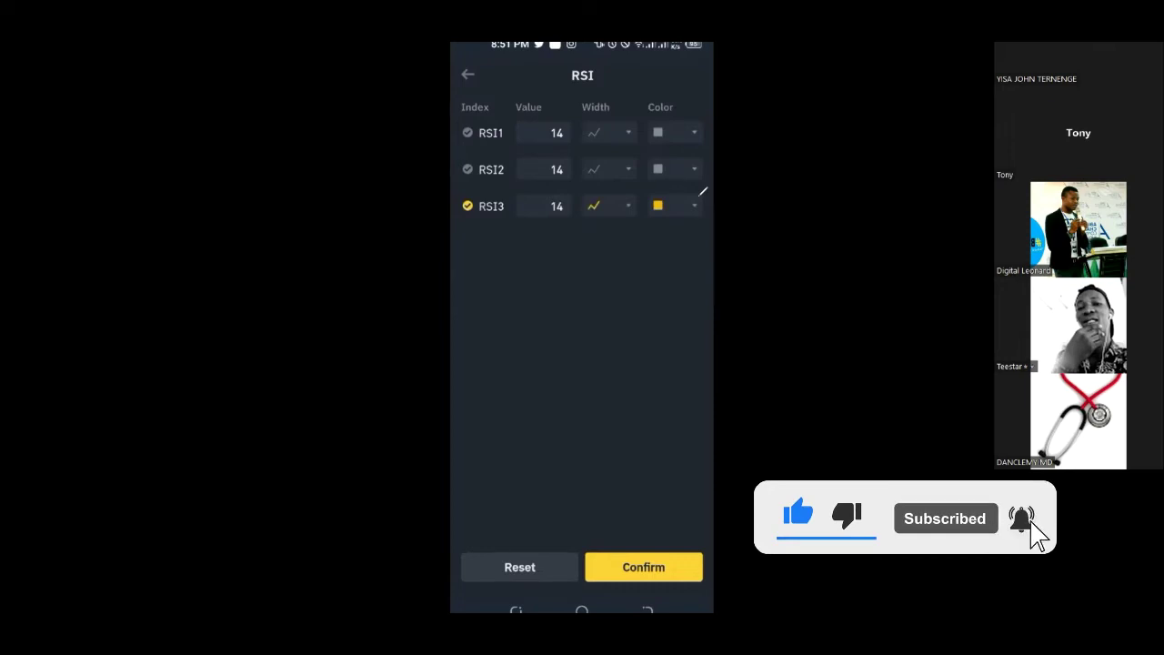
left_click(644, 567)
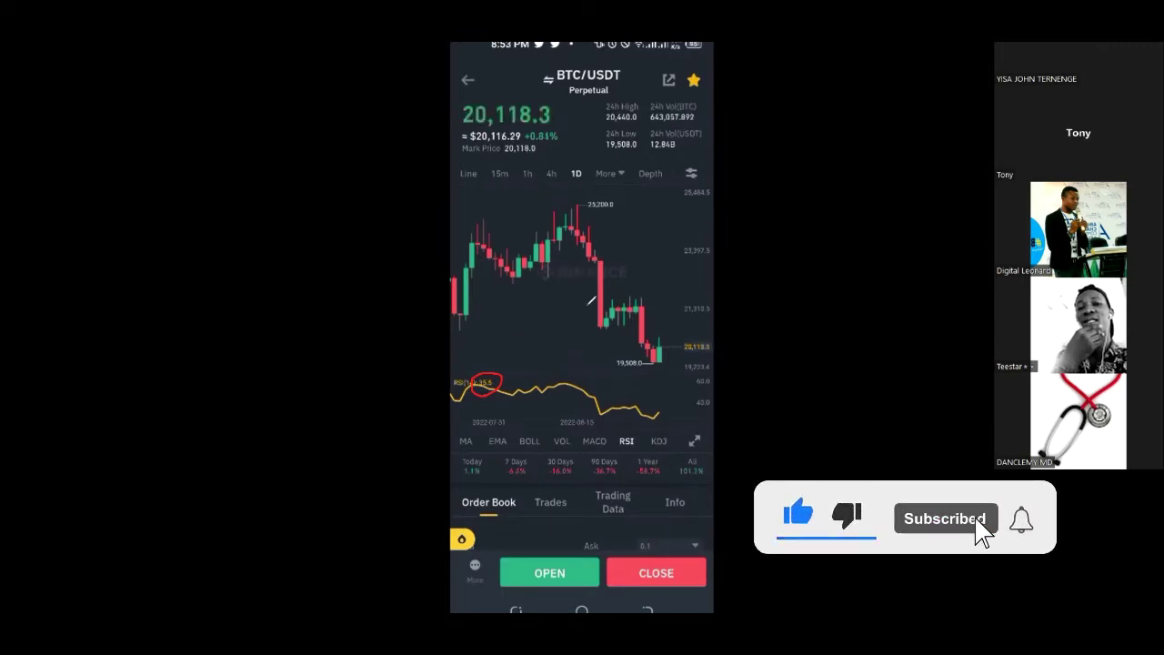
- Circle the 1D interval and mark the recent daily candles on the BTC/USDT chart
left_click_drag(480, 426, 479, 417)
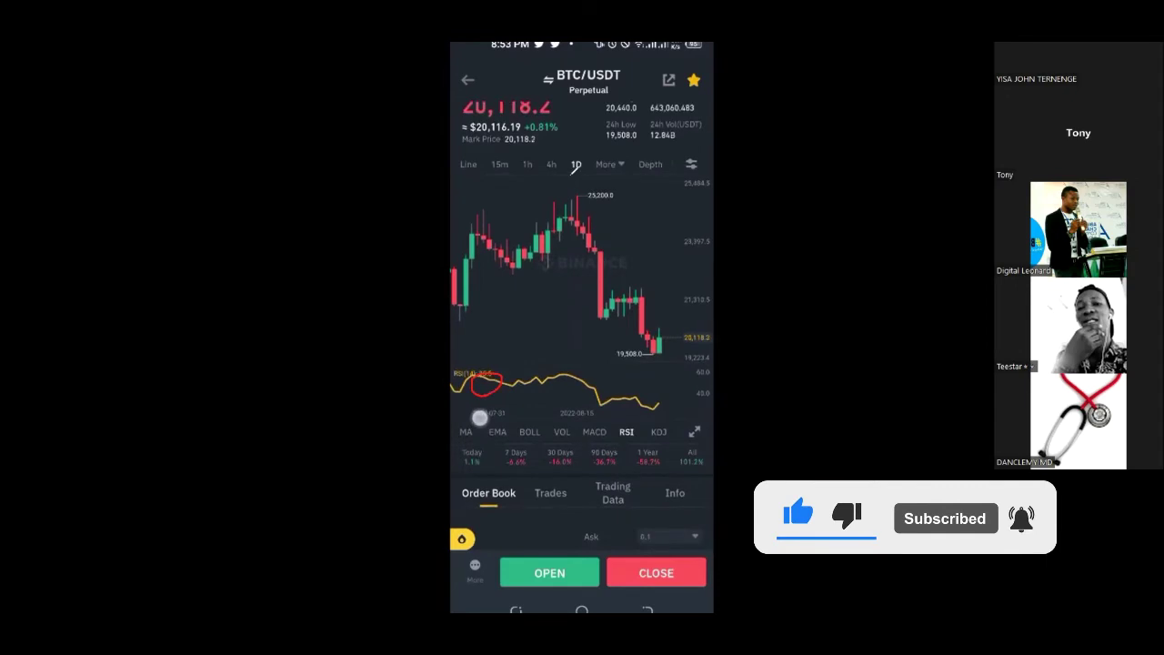
mouse_move(576, 153)
left_mouse_down()
mouse_move(587, 176)
mouse_move(564, 167)
left_mouse_up()
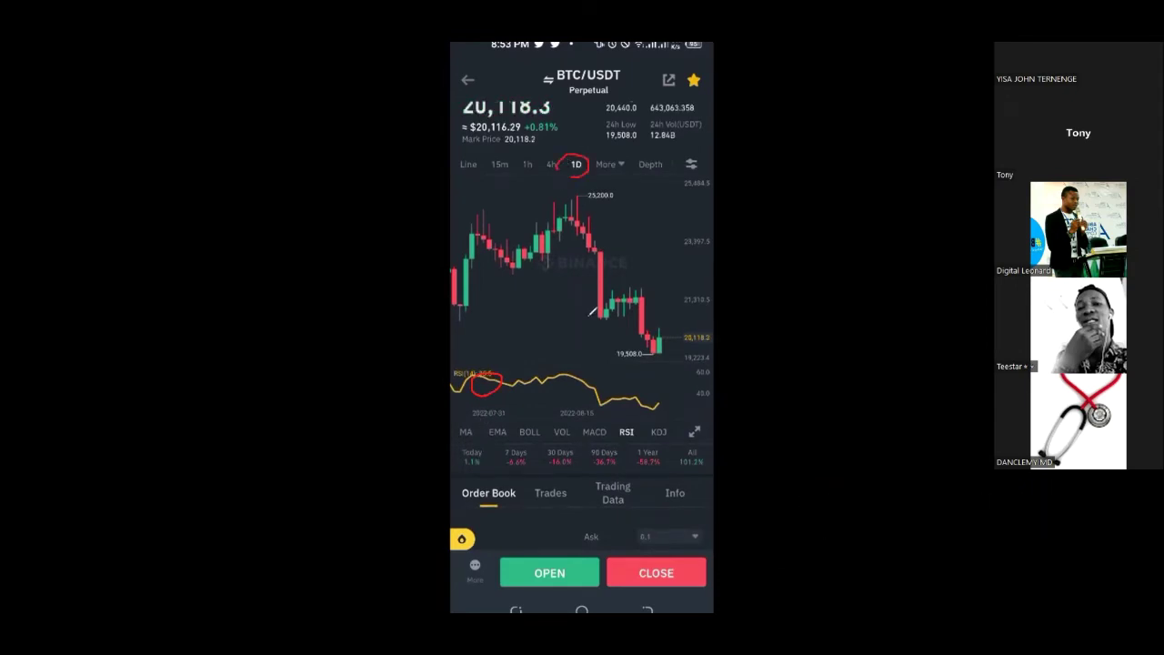
mouse_move(621, 306)
left_mouse_down()
mouse_move(621, 293)
mouse_move(650, 305)
left_mouse_up()
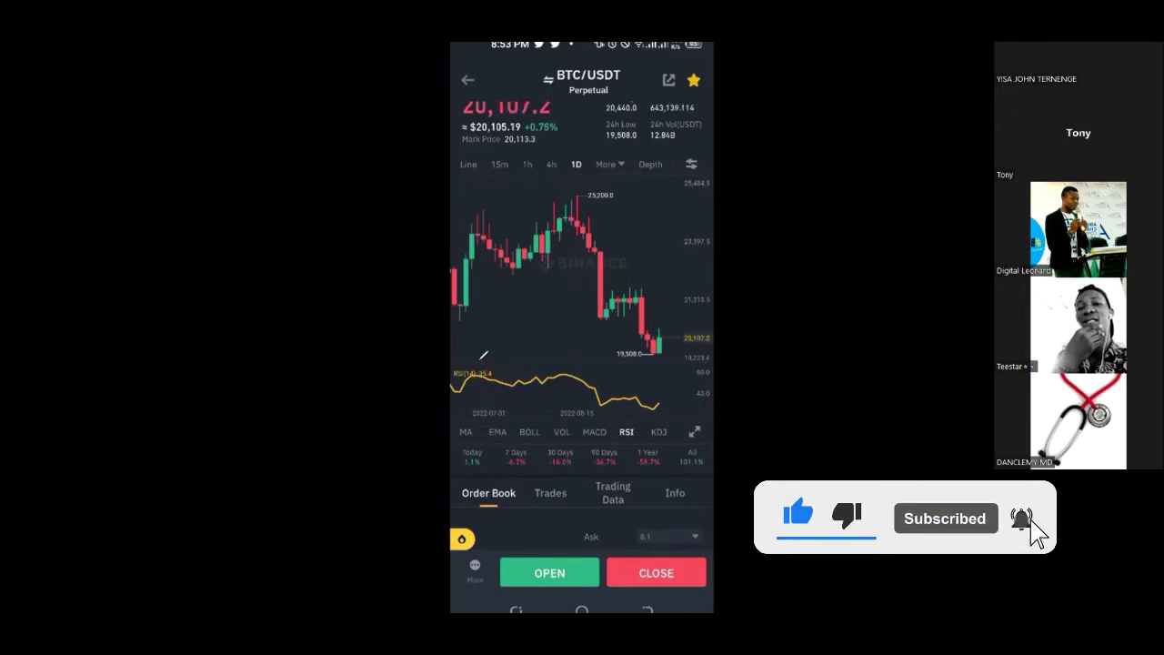
- Circle the RSI value and the 1h and 15m intervals, clear the drawings, and mark the RSI value on the 5m chart
left_click_drag(484, 357, 489, 362)
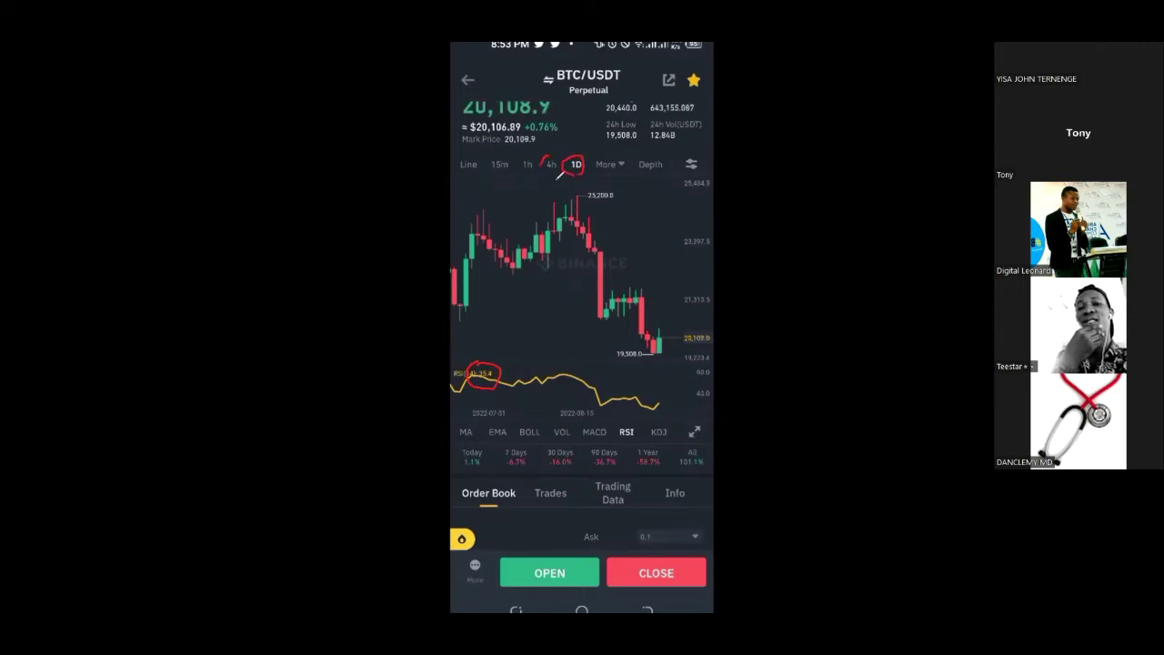
left_click_drag(533, 155, 530, 154)
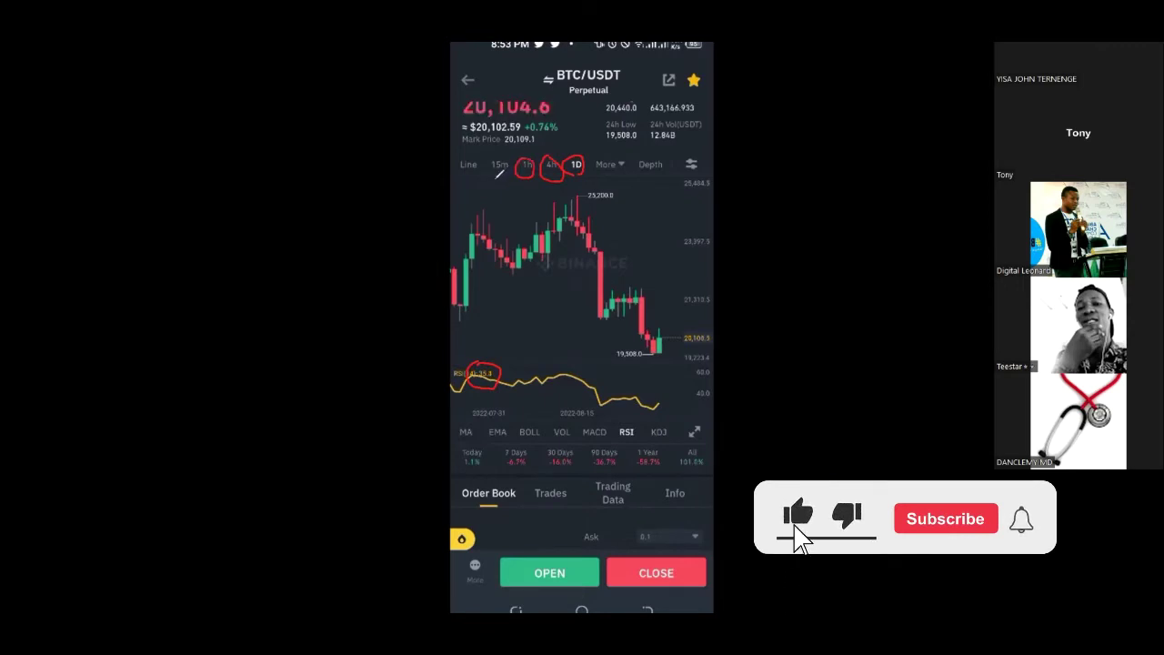
mouse_move(500, 153)
left_mouse_down()
mouse_move(484, 169)
mouse_move(505, 180)
mouse_move(506, 155)
left_mouse_up()
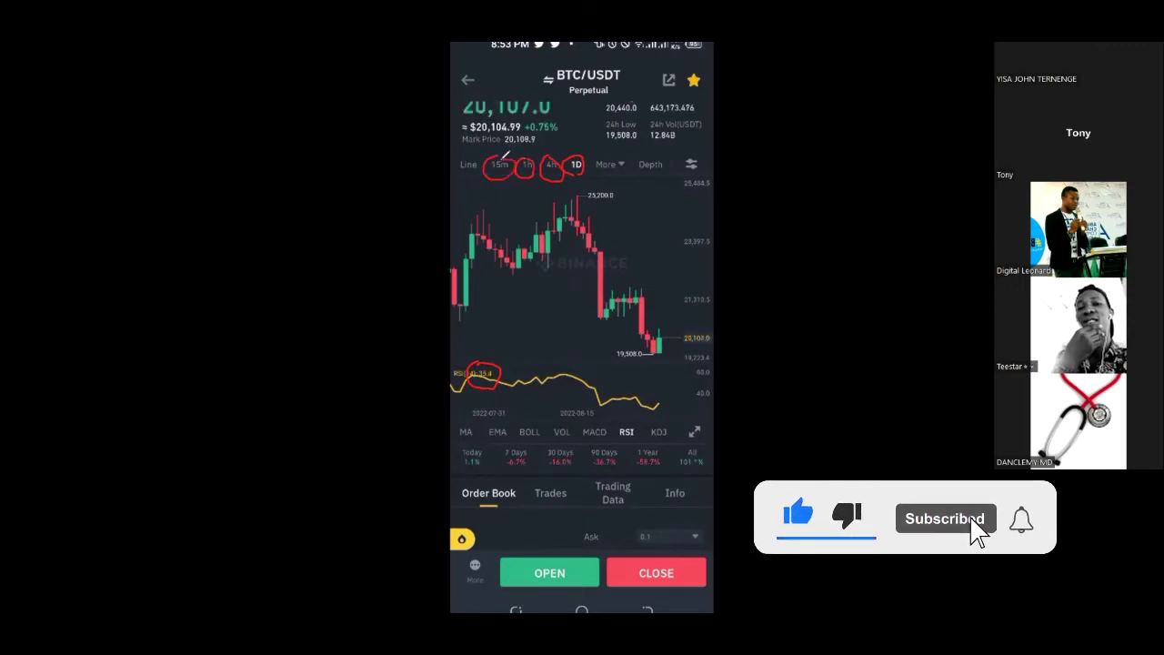
left_click_drag(480, 410, 480, 393)
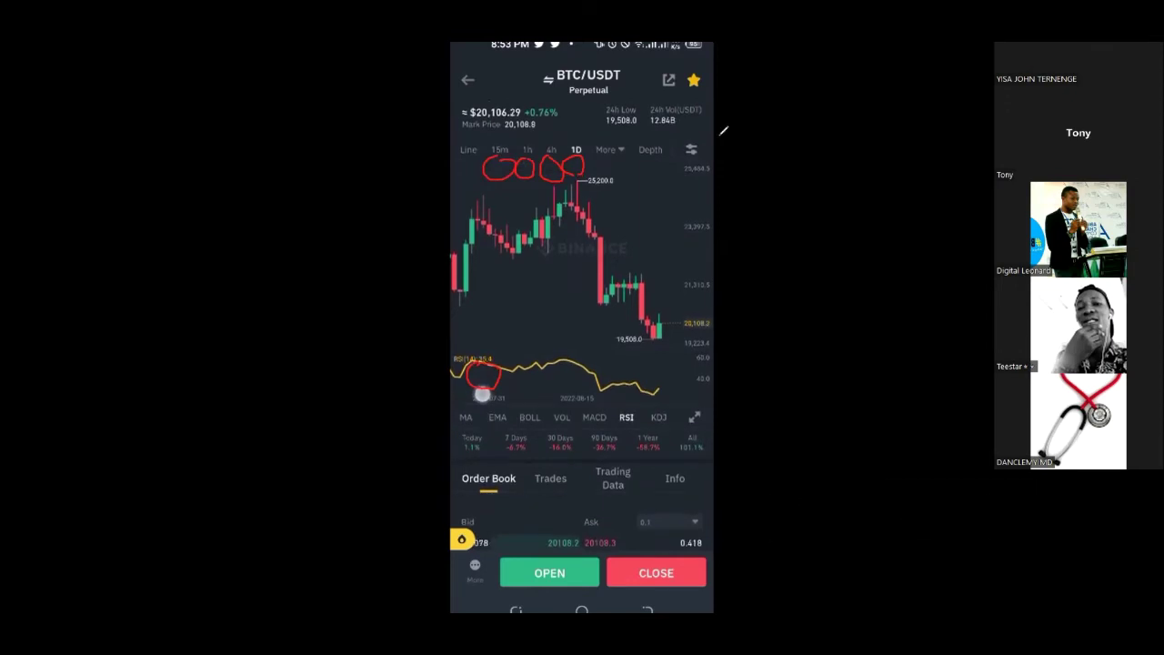
key("Escape")
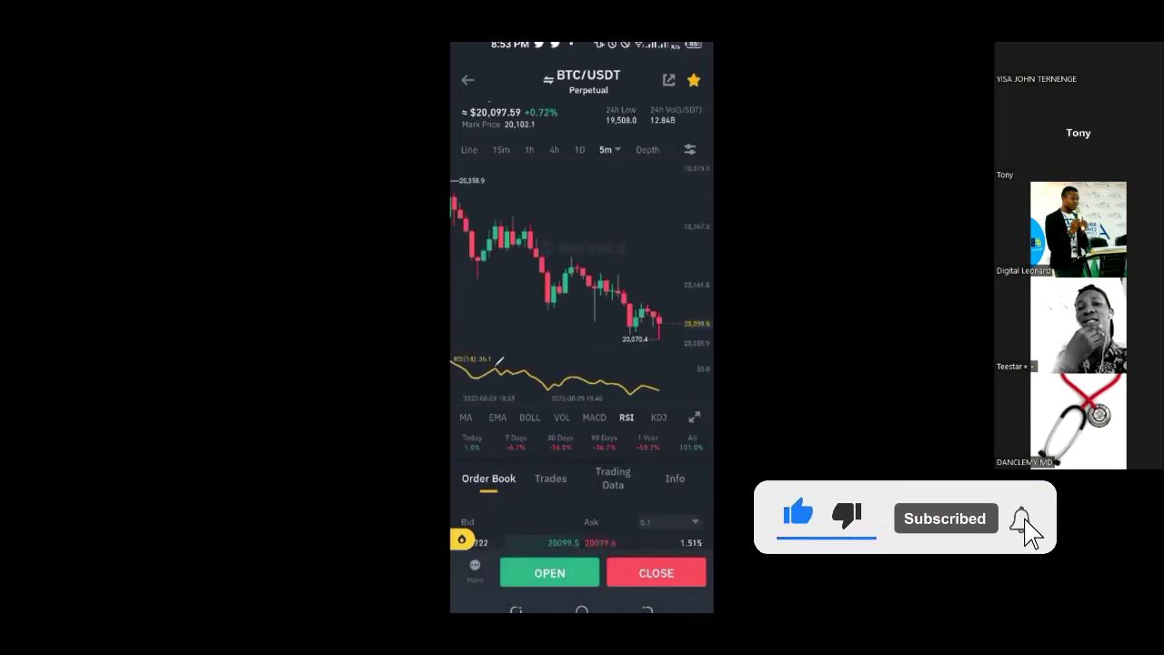
mouse_move(491, 367)
left_mouse_down()
mouse_move(484, 353)
mouse_move(473, 360)
mouse_move(486, 370)
left_mouse_up()
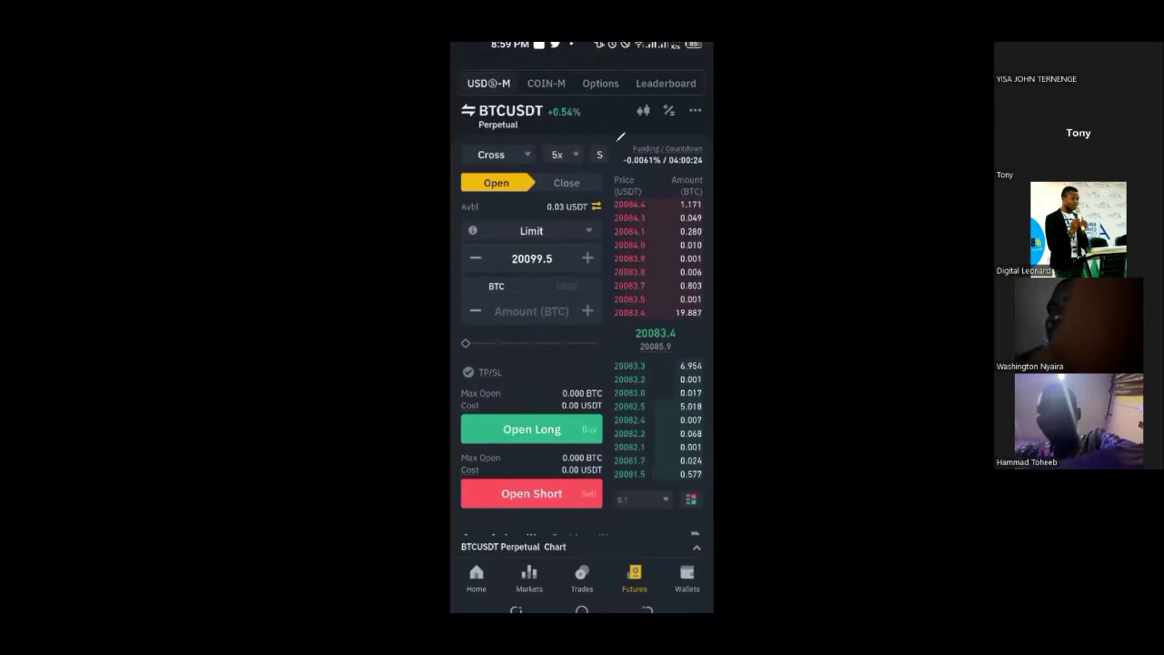
- Mark the extra options and margin mode on the BTCUSDT futures page, and circle Single-Asset Mode in Preferences
mouse_move(694, 98)
left_mouse_down()
mouse_move(691, 125)
mouse_move(706, 109)
left_mouse_up()
mouse_move(499, 390)
left_mouse_down()
mouse_move(499, 373)
mouse_move(502, 397)
left_mouse_up()
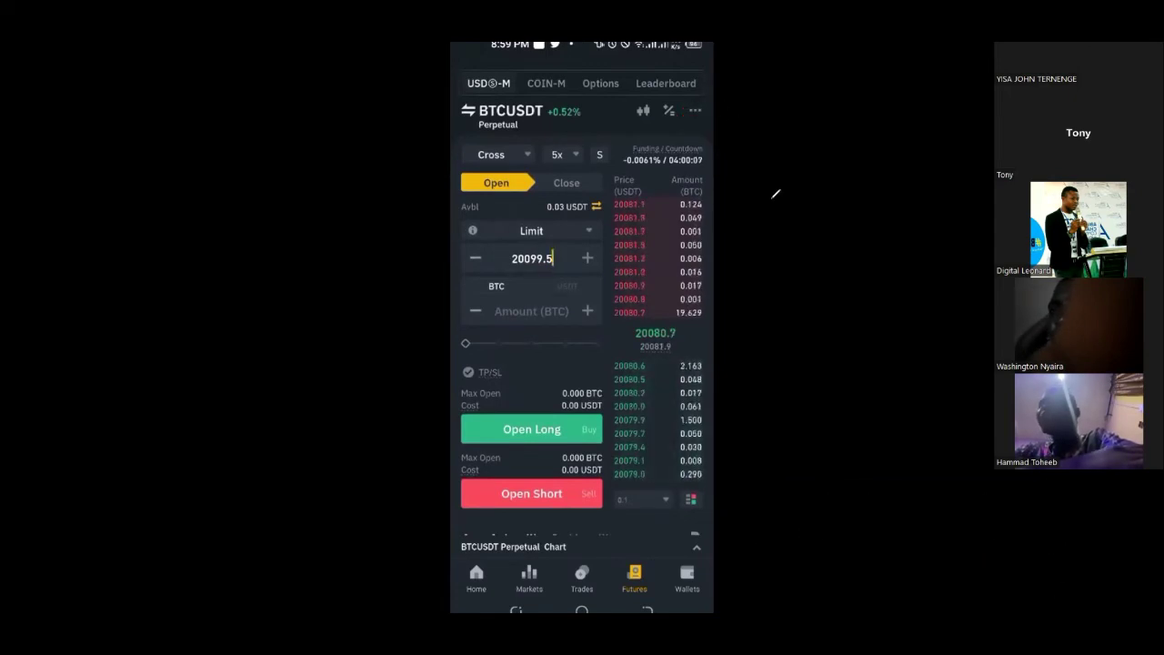
left_click_drag(489, 146, 507, 139)
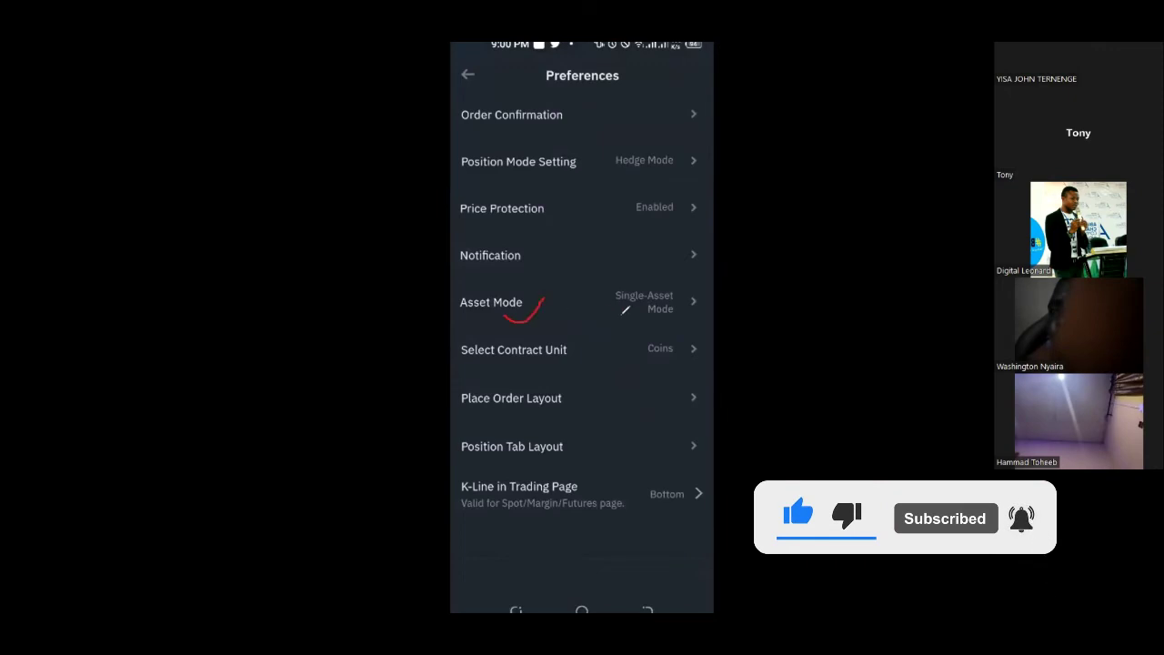
left_click_drag(644, 280, 678, 340)
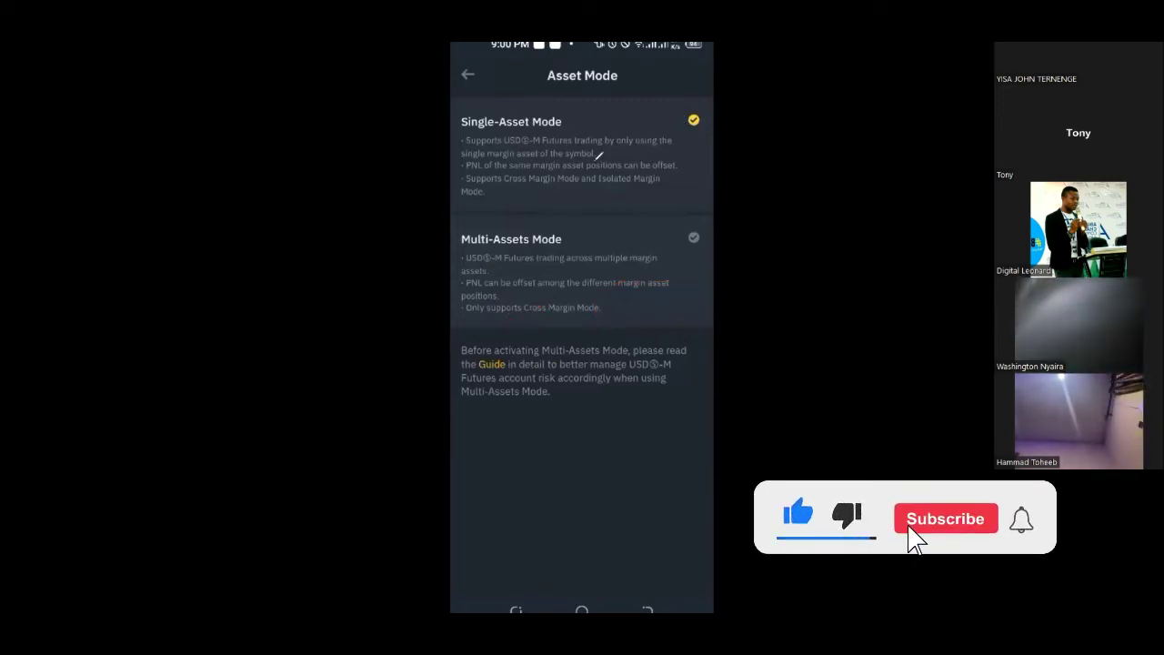
- Tick both options on the Asset Mode page and circle the Multi-Assets Mode heading
left_click_drag(566, 166, 593, 139)
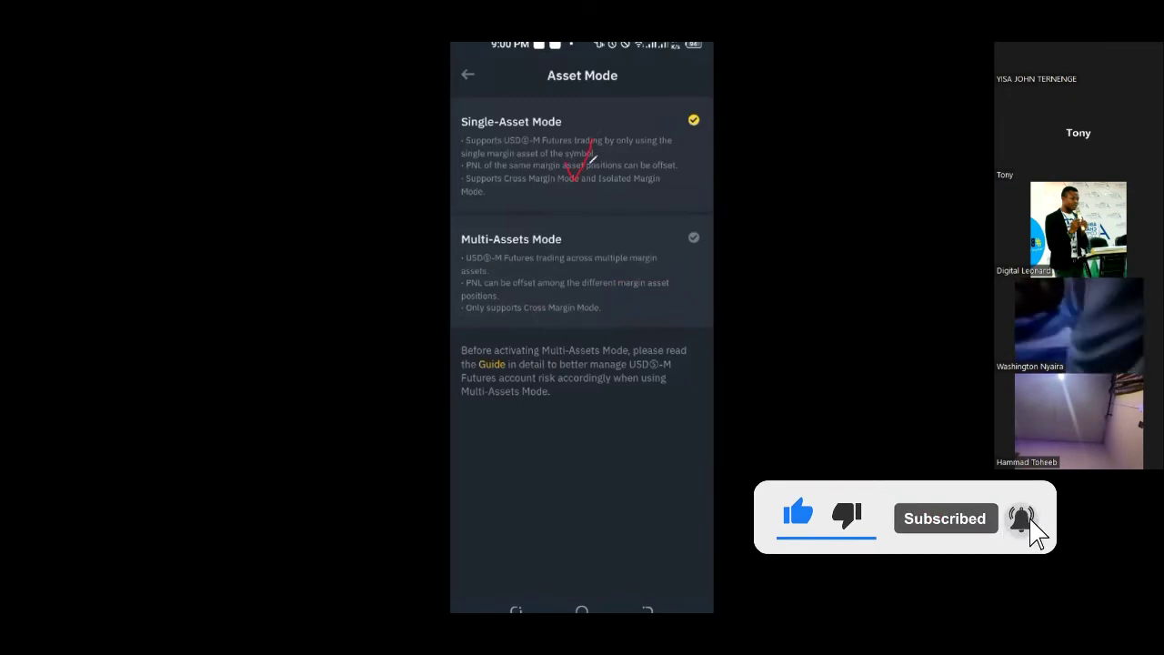
mouse_move(565, 262)
left_mouse_down()
mouse_move(588, 281)
mouse_move(615, 241)
left_mouse_up()
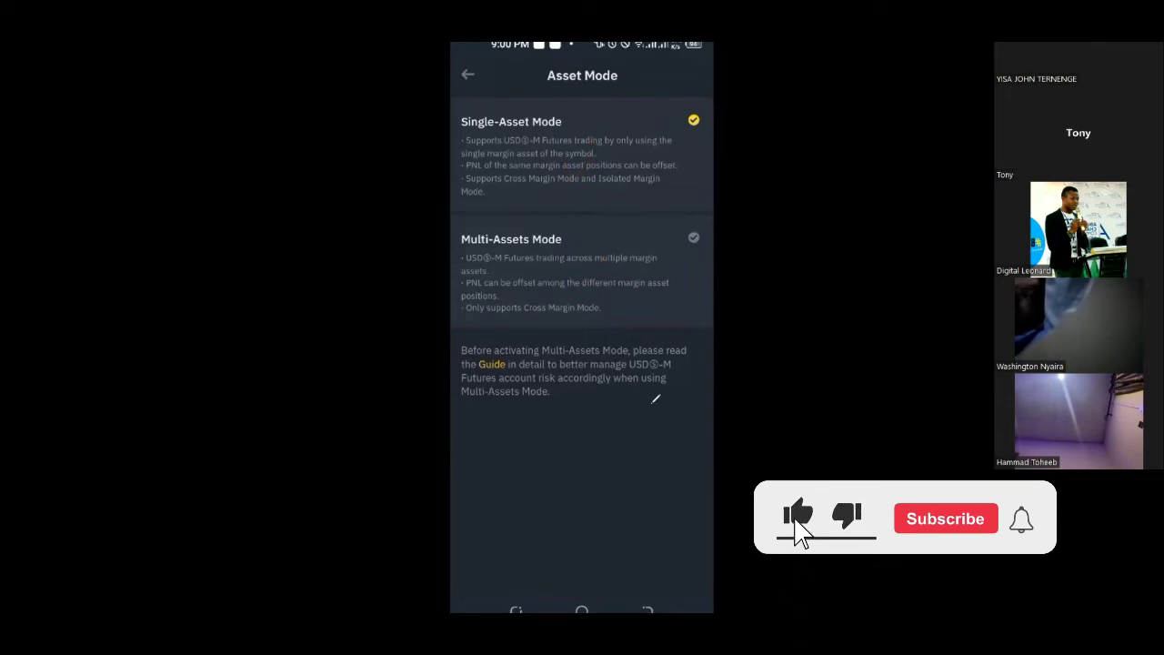
mouse_move(457, 228)
left_mouse_down()
mouse_move(483, 264)
mouse_move(489, 226)
left_mouse_up()
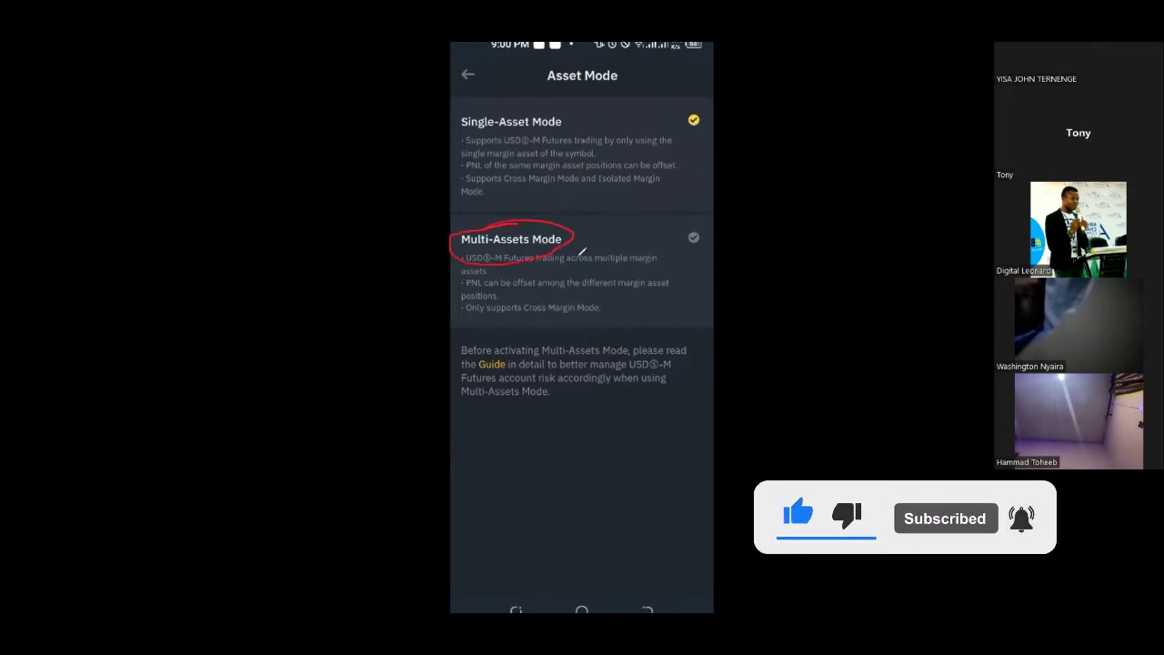
- View the Multi-Assets Mode guide article and return to the Asset Mode page
left_click(492, 366)
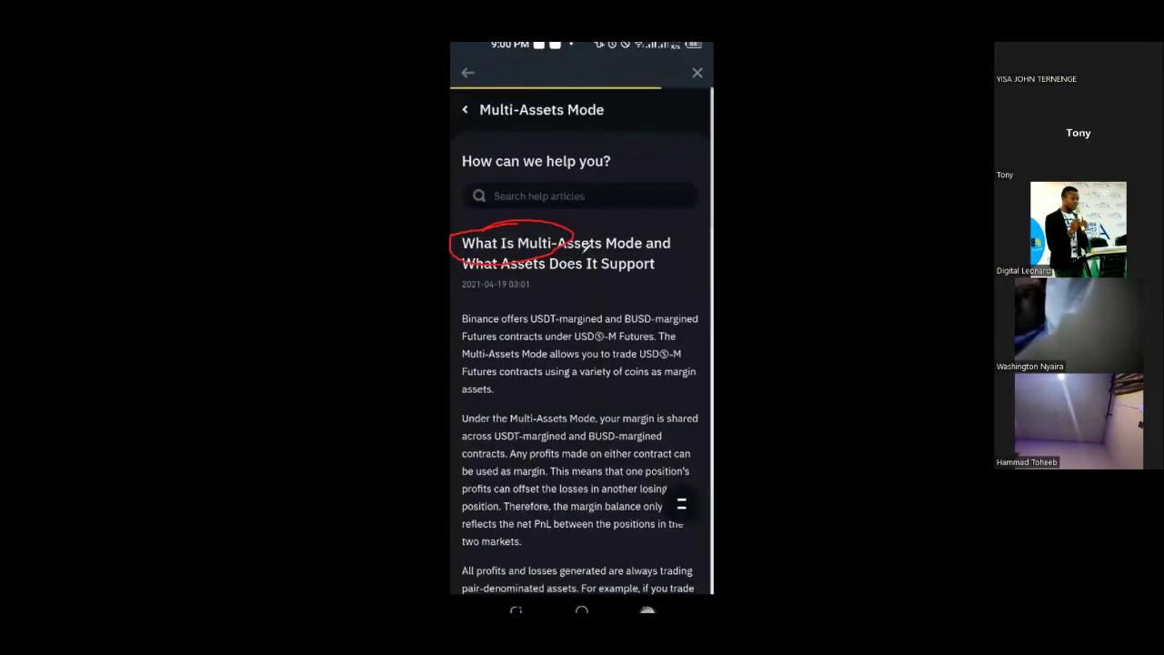
key("Escape")
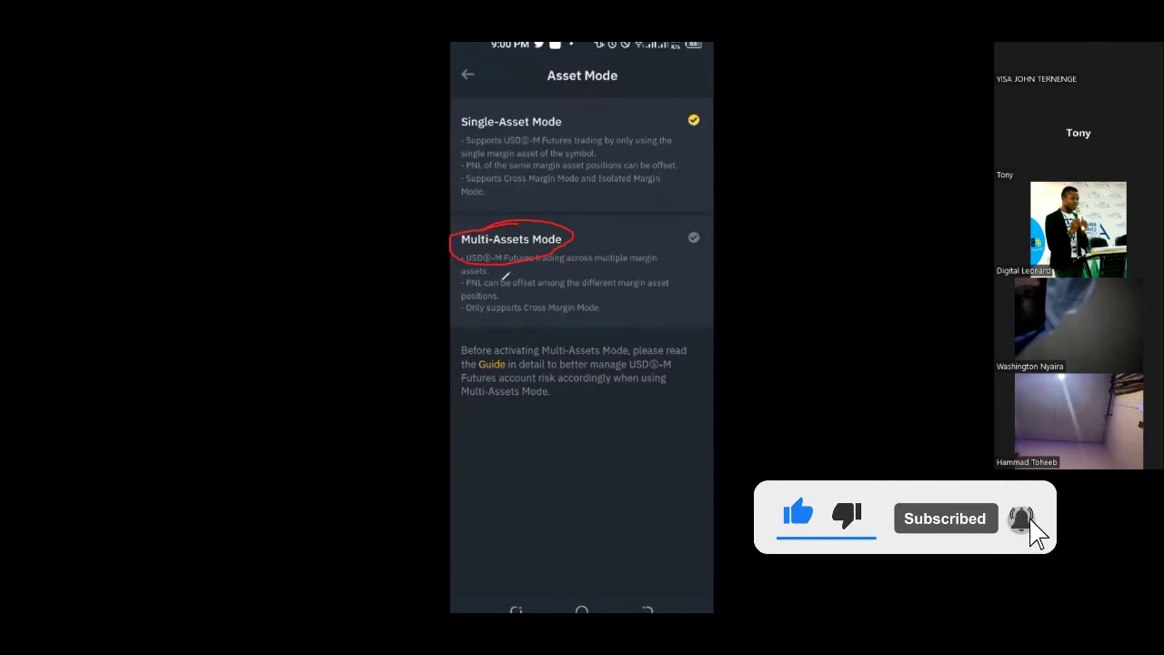
left_click(503, 388)
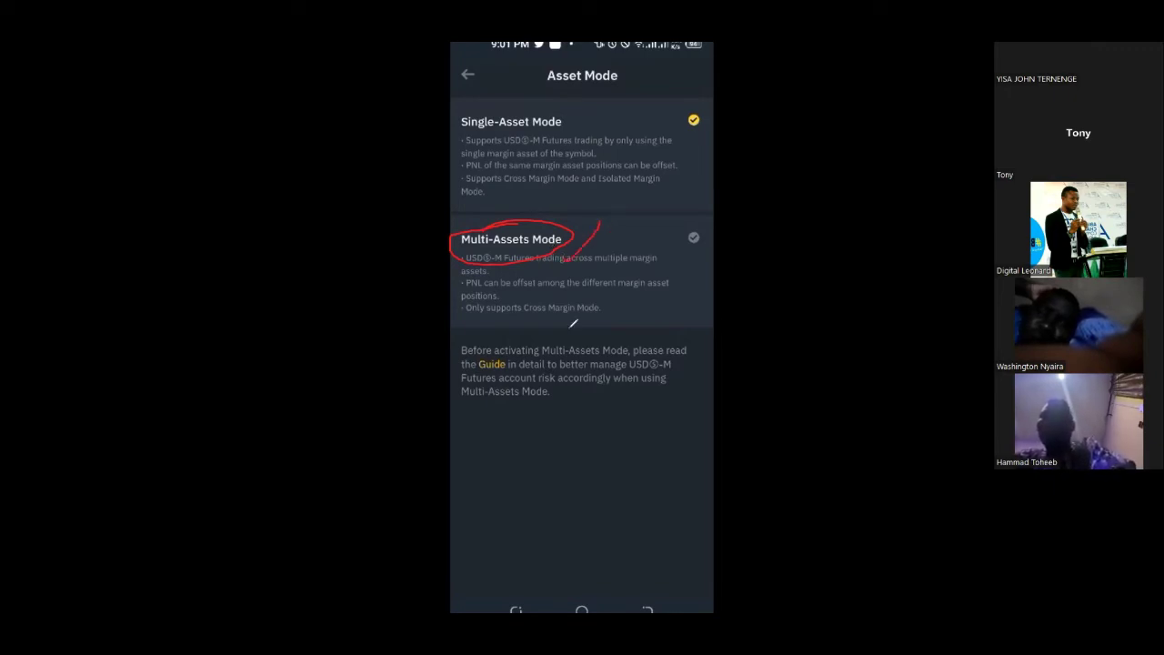
- Tick the Cross Margin note under Multi-Assets Mode and the Single-Asset Mode heading, then erase the drawings
left_click_drag(519, 311, 580, 285)
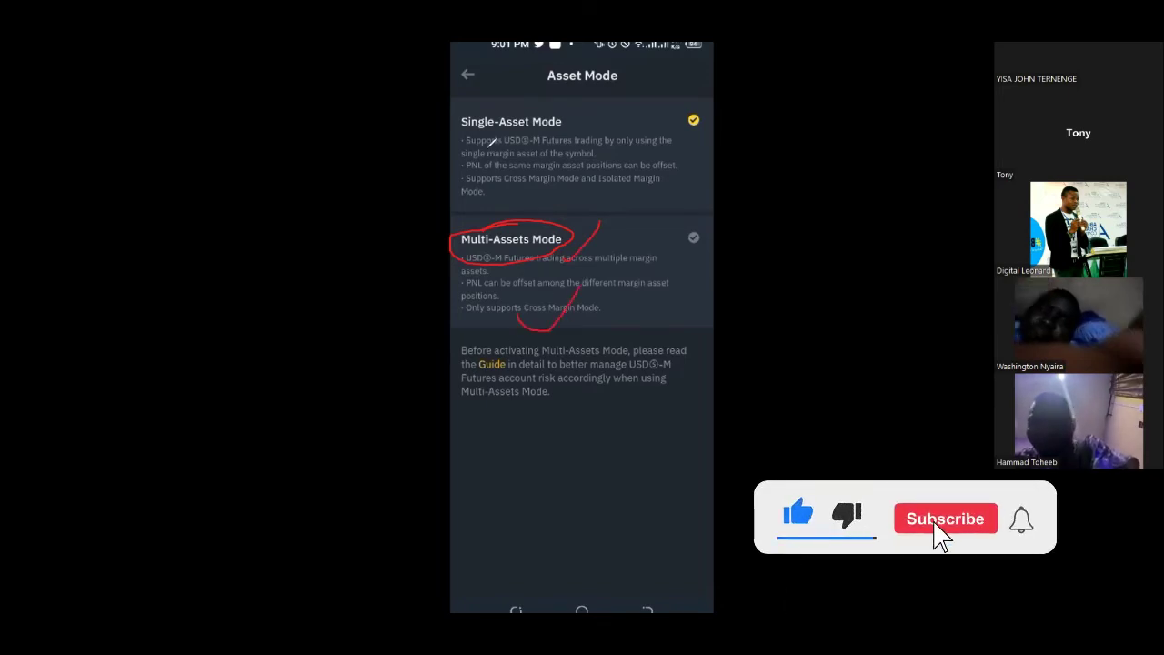
left_click_drag(551, 133, 581, 110)
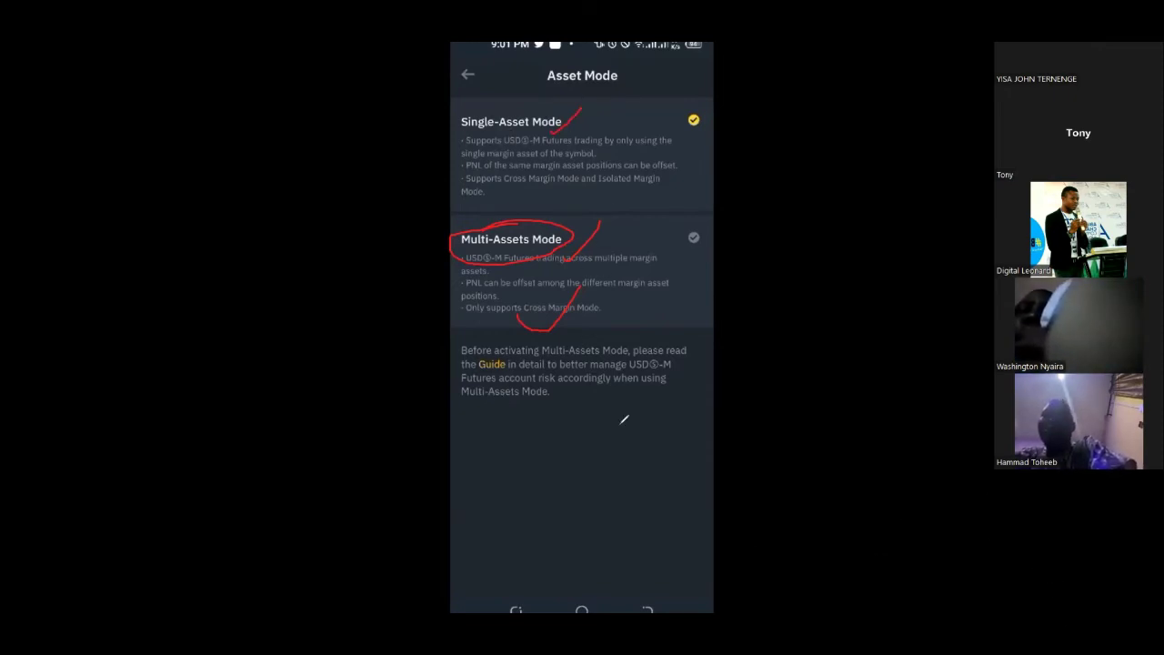
key("e")
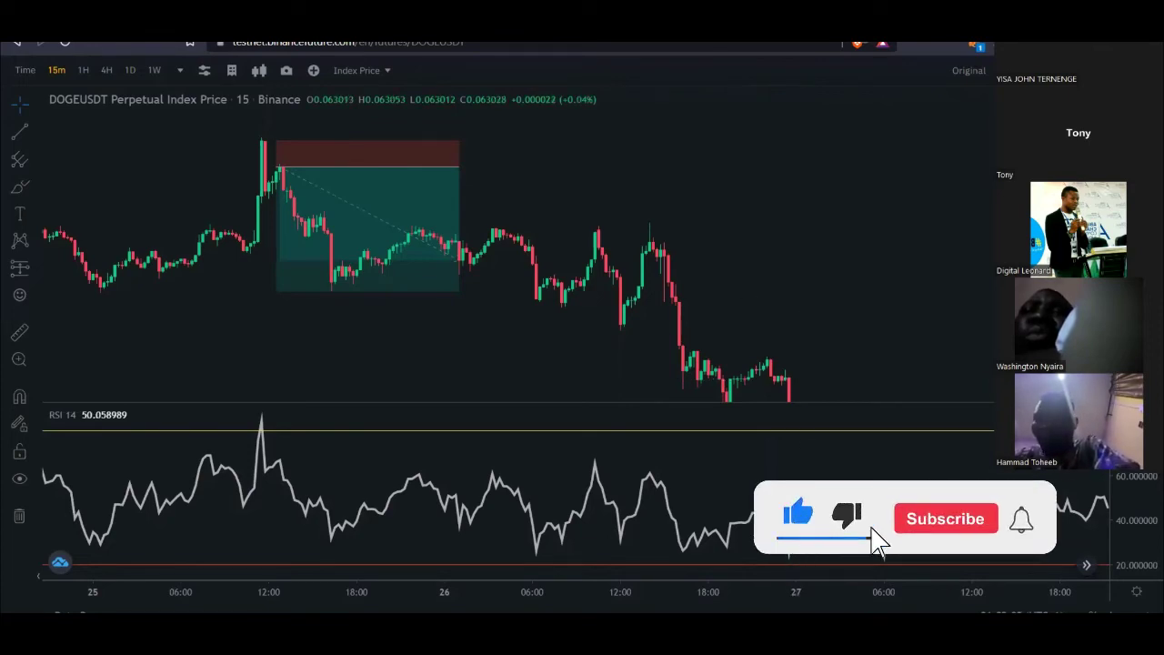
- Examine the DOGEUSDT short position's TP/SL settings without changing them, and show the open orders list
scroll(531, 320, "down", 4)
scroll(570, 371, "up", 1)
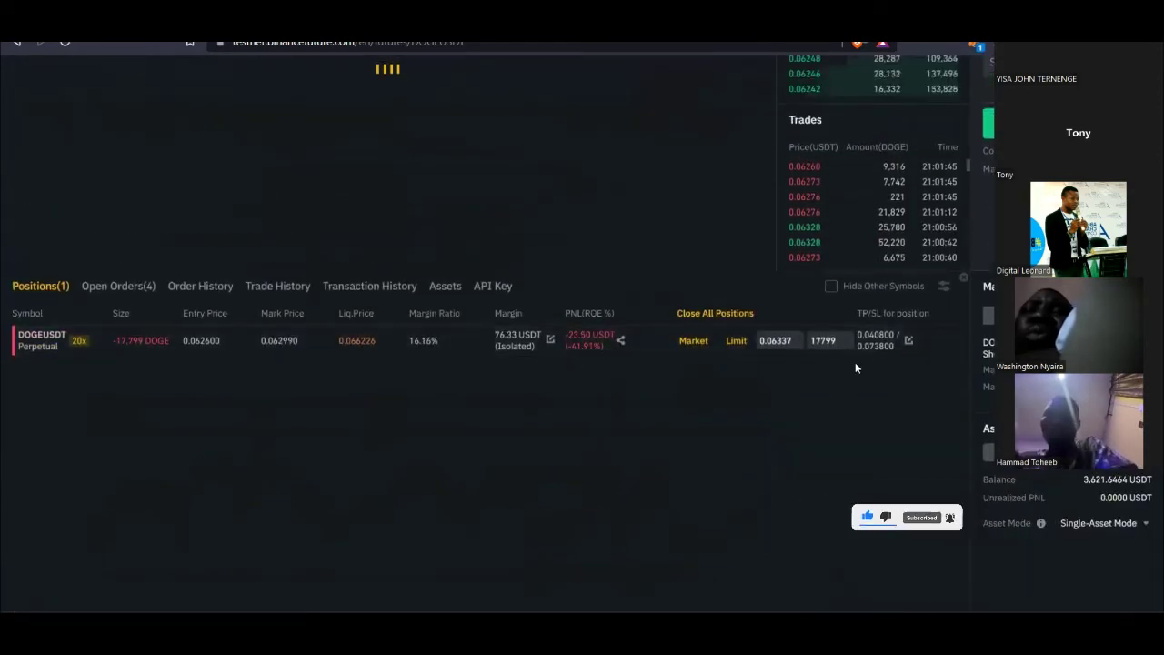
left_click(908, 340)
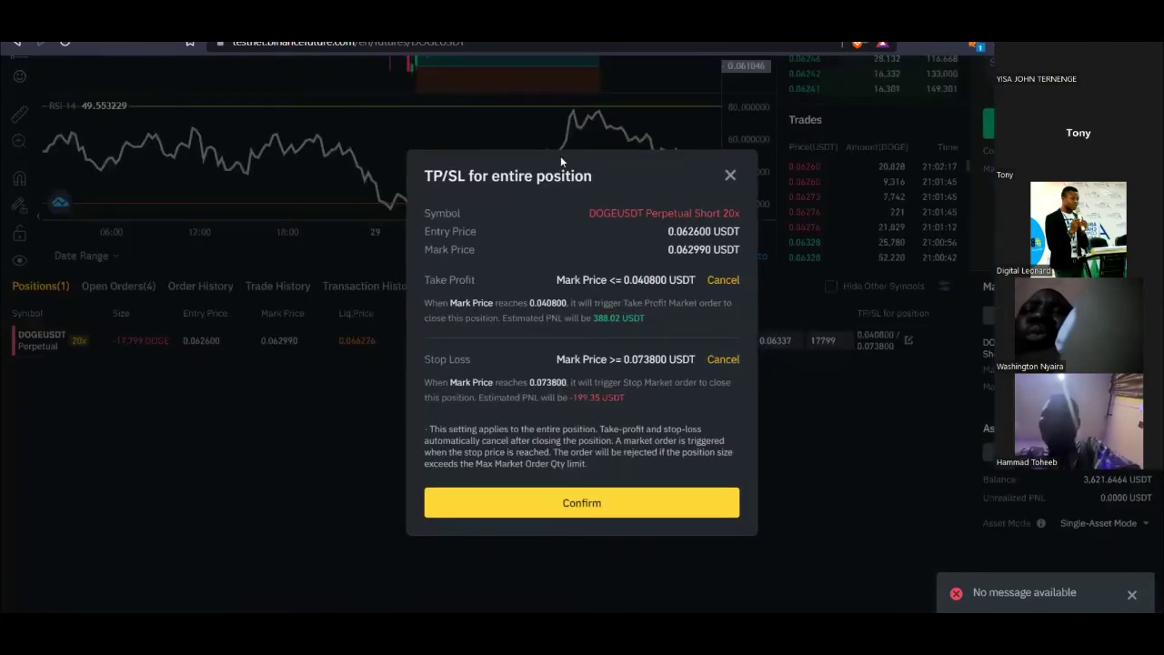
left_click(731, 174)
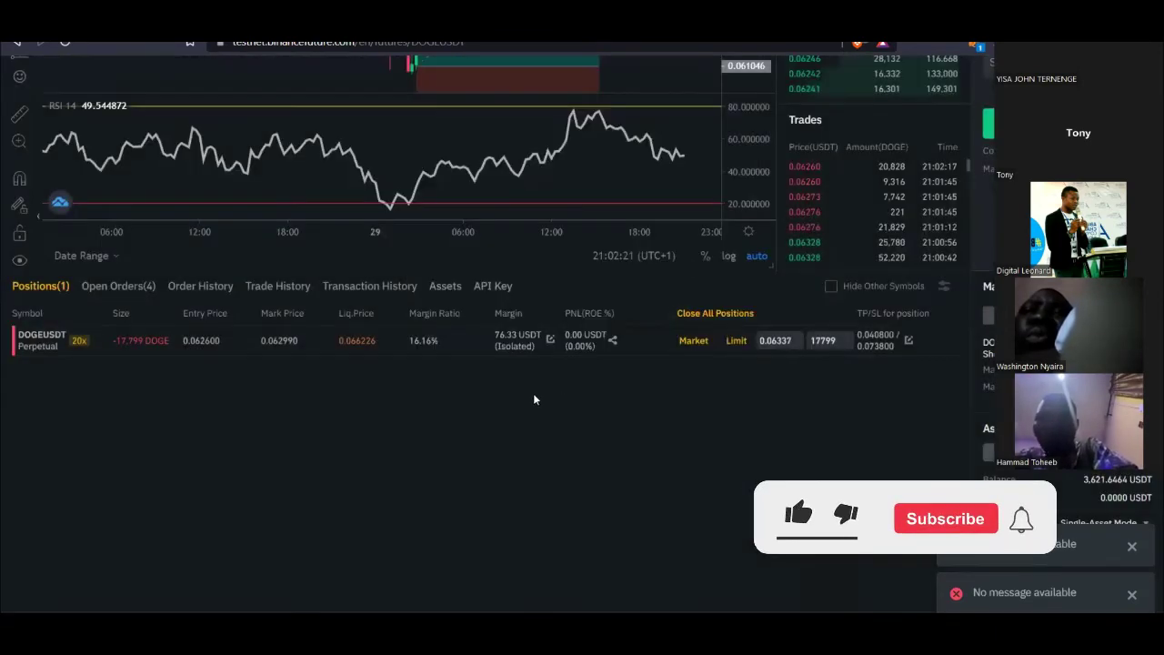
left_click(114, 288)
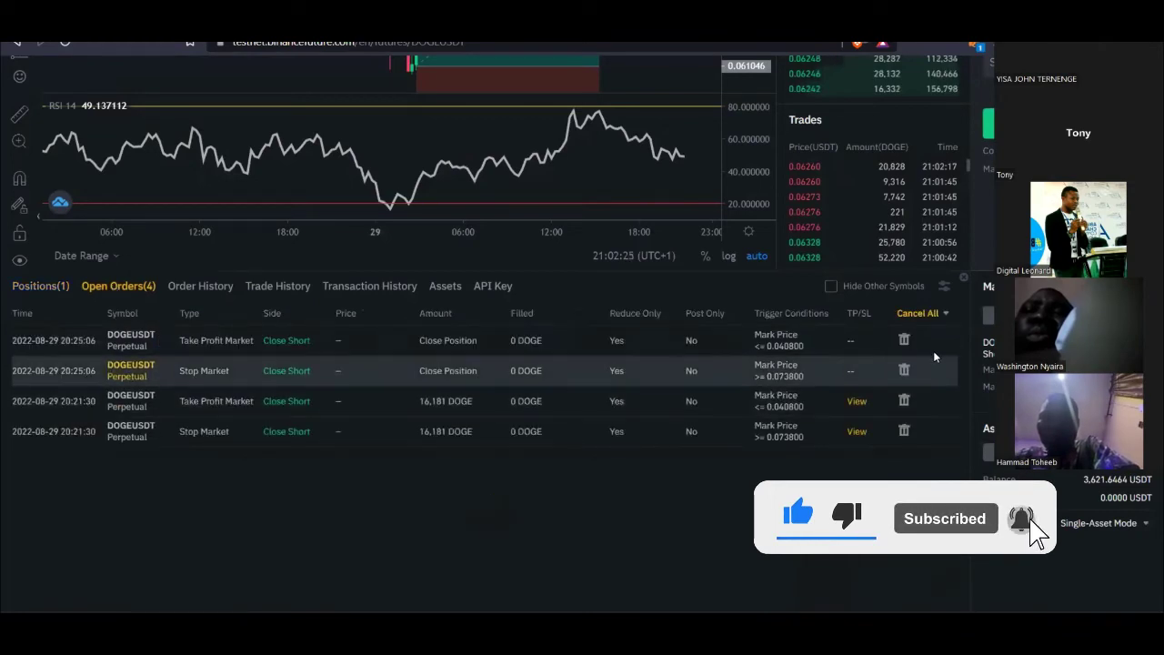
- Cancel all open DOGEUSDT orders and return to the open positions list
left_click(918, 313)
left_click(913, 338)
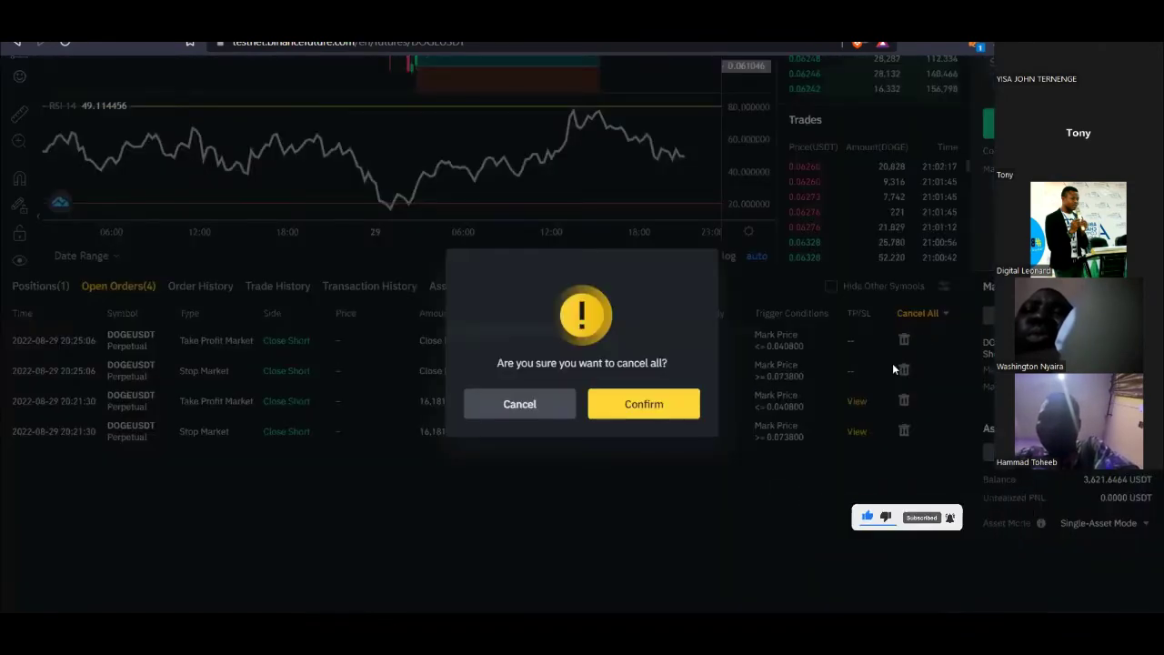
left_click(652, 410)
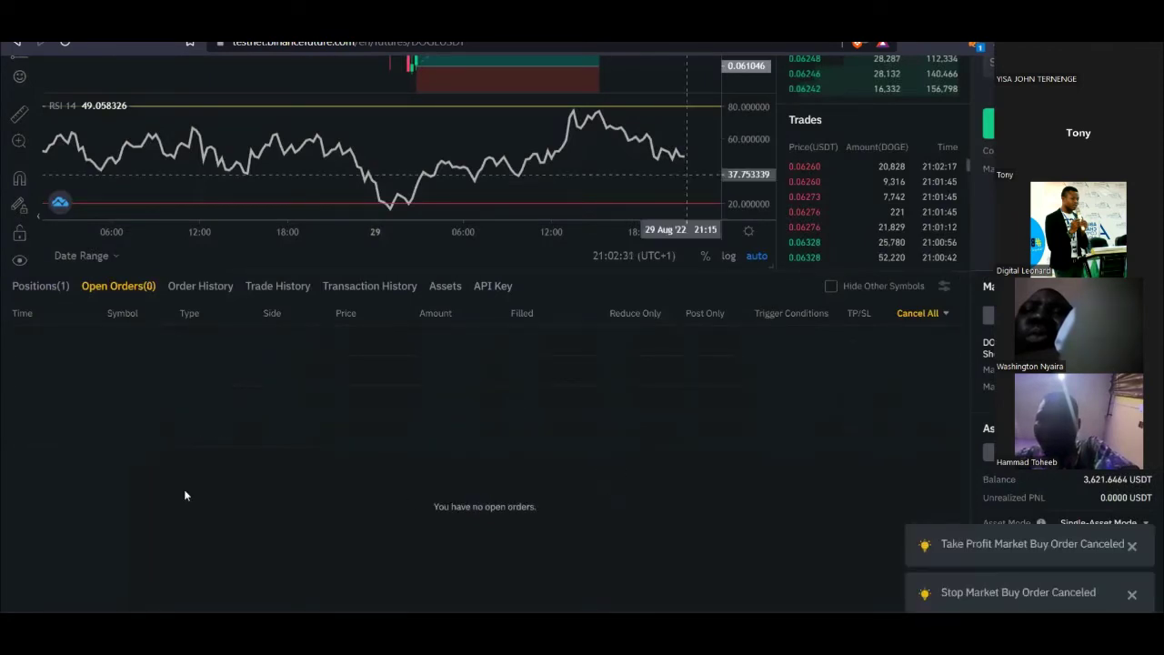
left_click(45, 291)
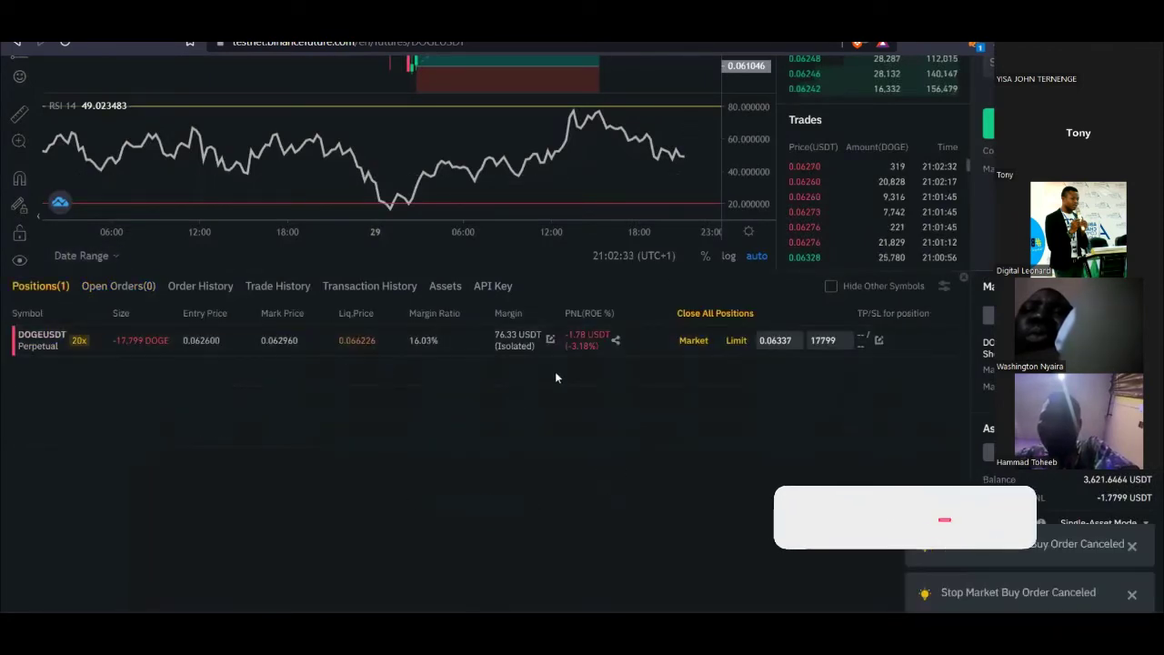
- Examine the DOGEUSDT position's TP/SL form and its Last and Mark trigger options without changing them, and check the mark price above the chart
left_click(879, 343)
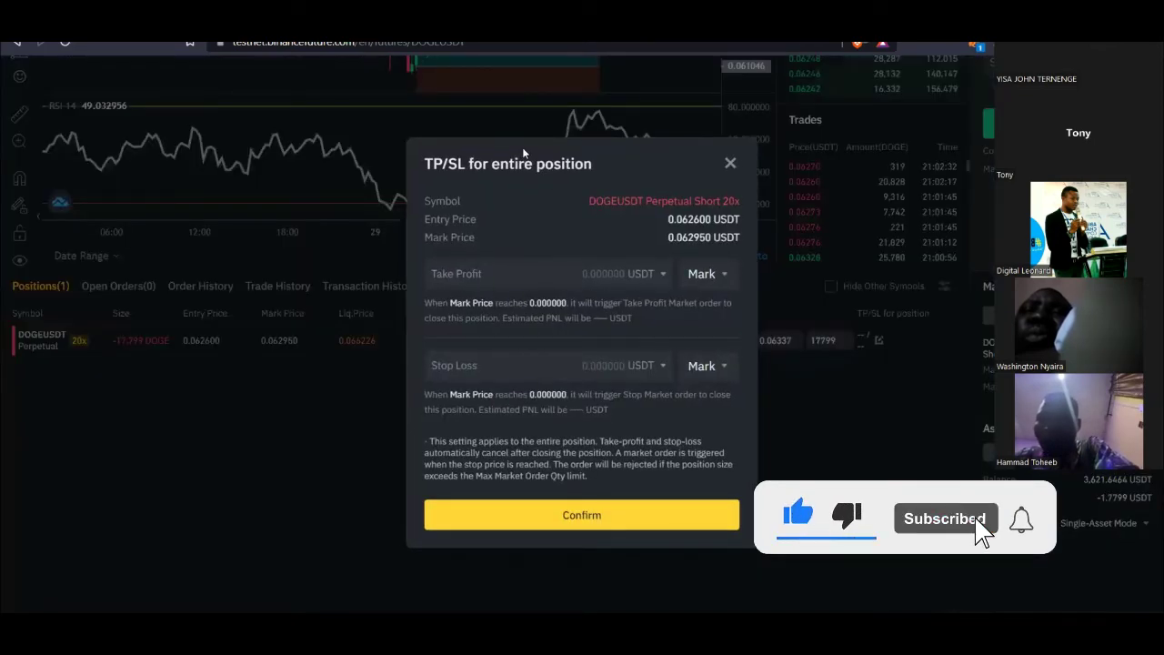
left_click_drag(526, 164, 554, 261)
left_click(554, 262)
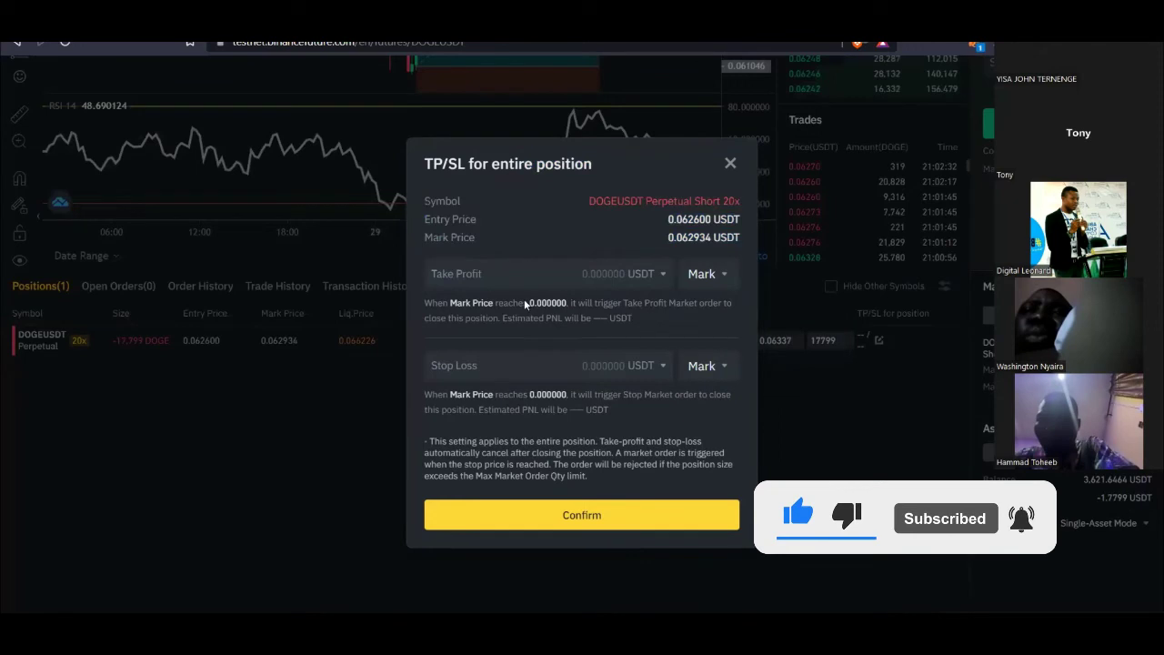
left_click(513, 275)
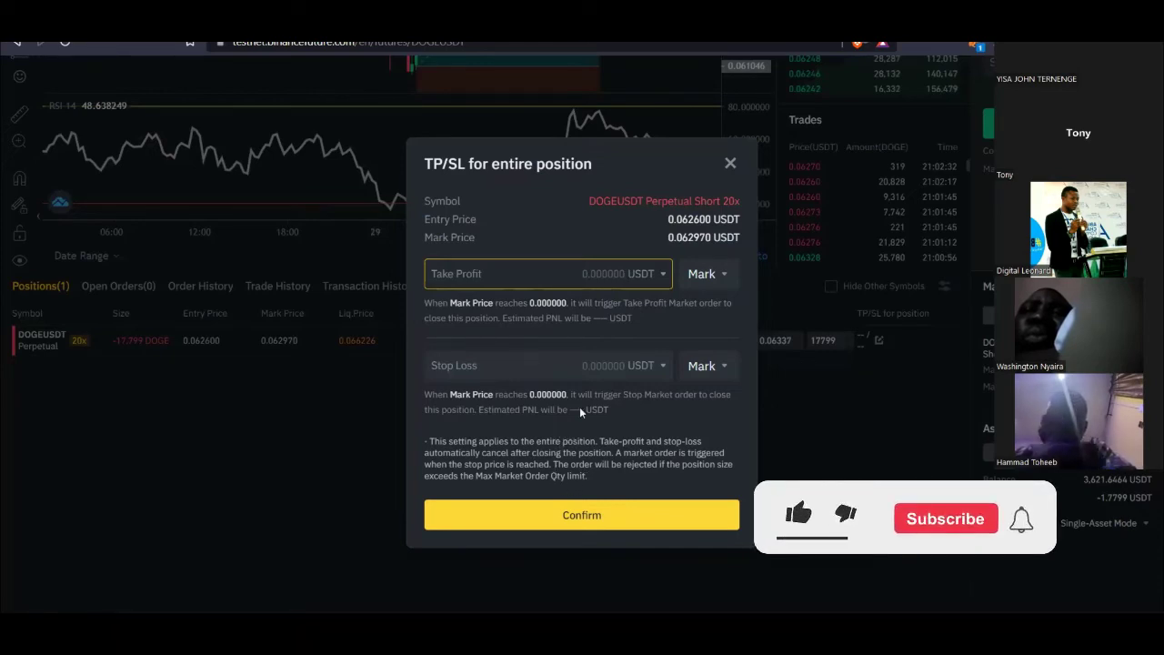
left_click(721, 273)
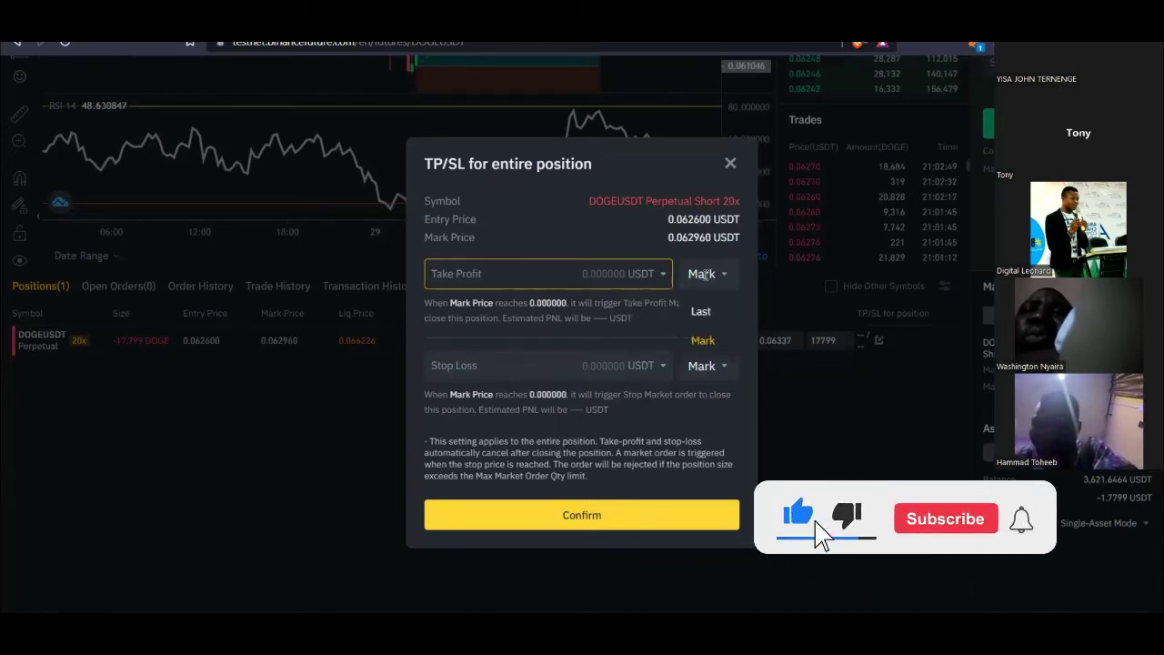
left_click(722, 273)
left_click(722, 273)
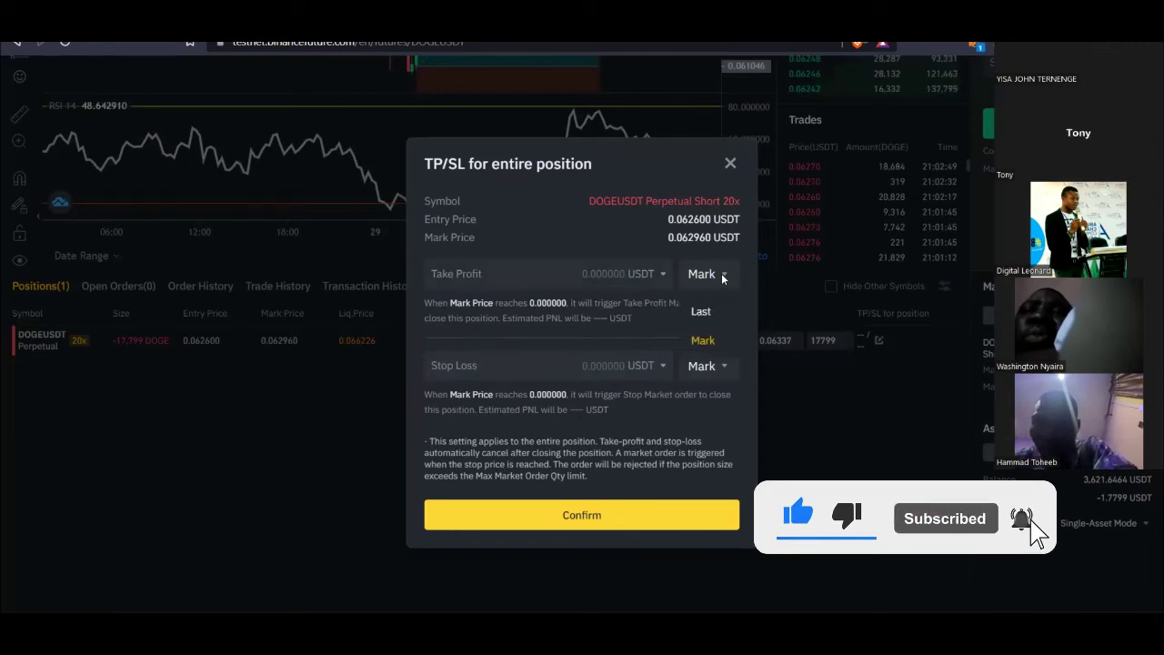
left_click(624, 386)
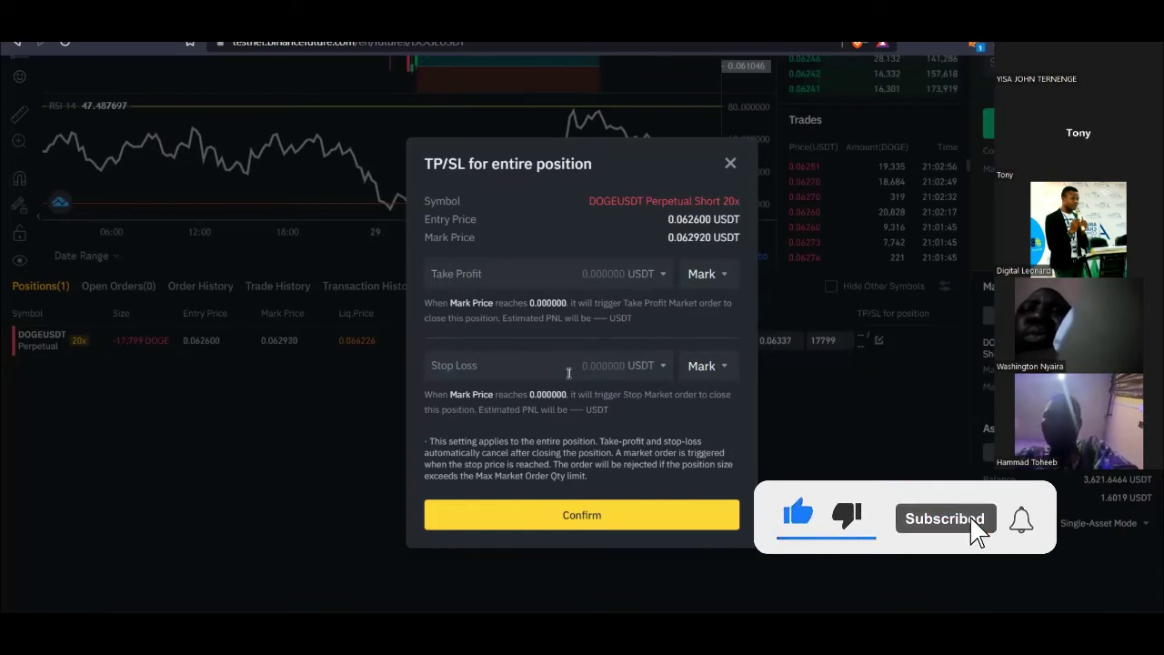
left_click(543, 272)
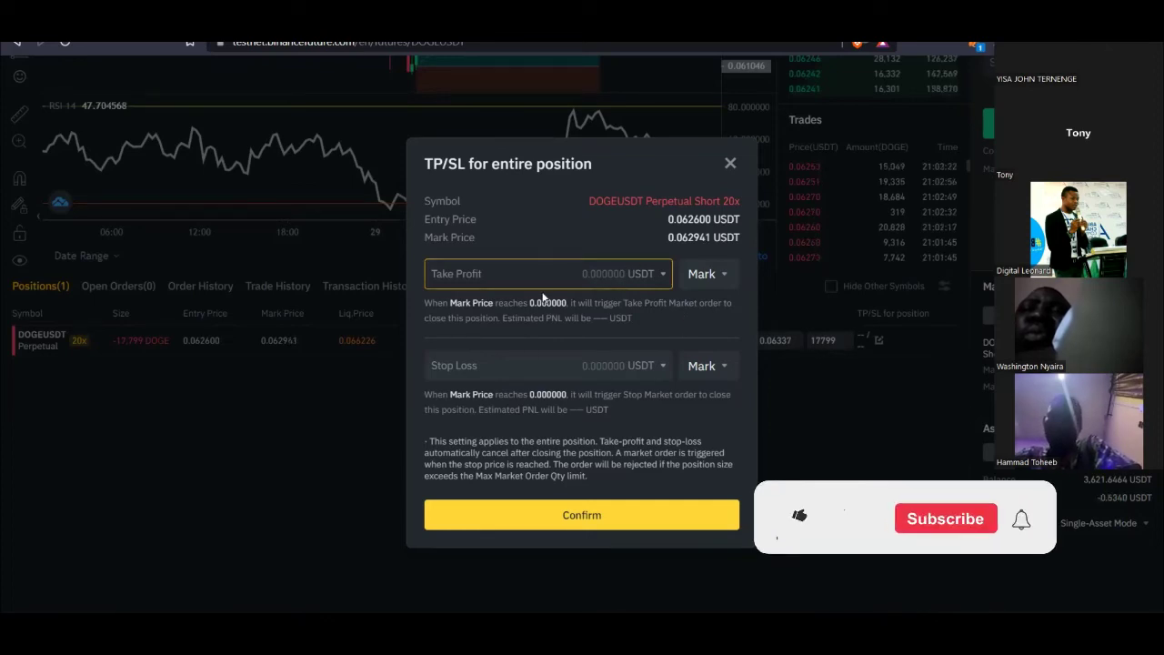
left_click_drag(517, 302, 528, 302)
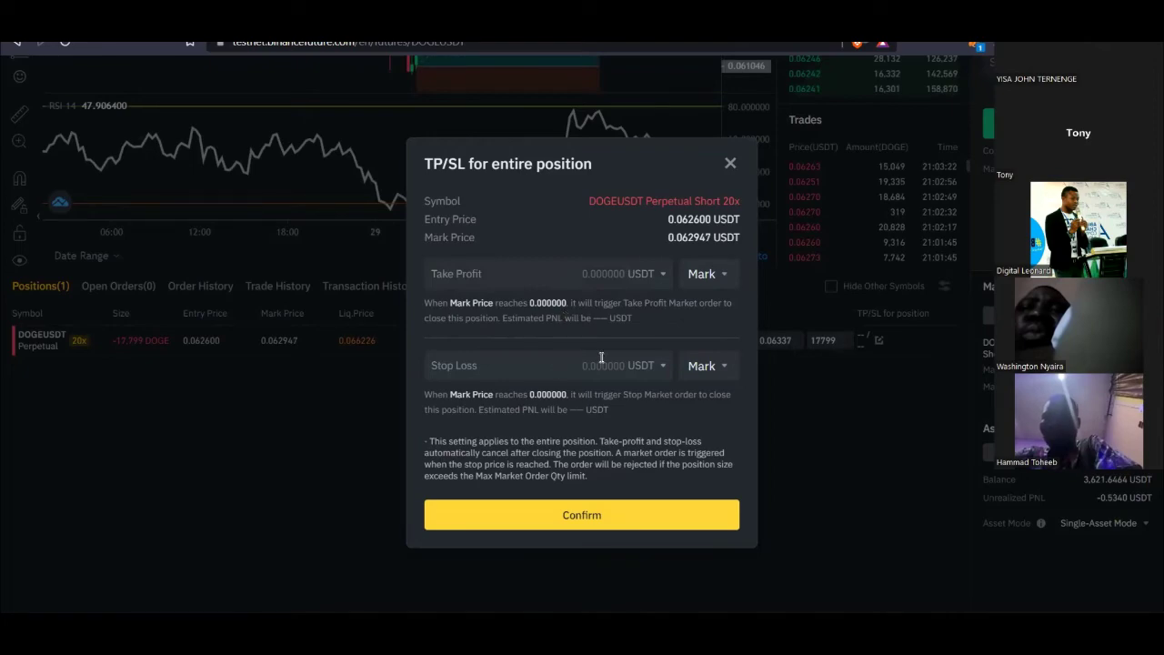
key("Escape")
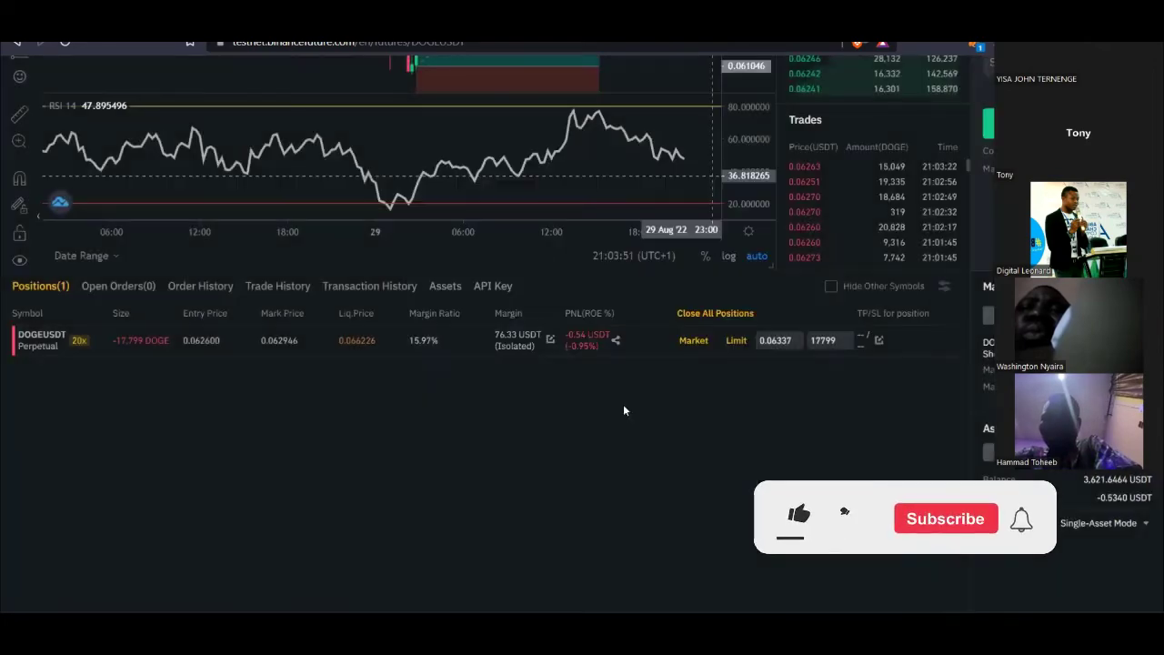
scroll(483, 490, "up", 5)
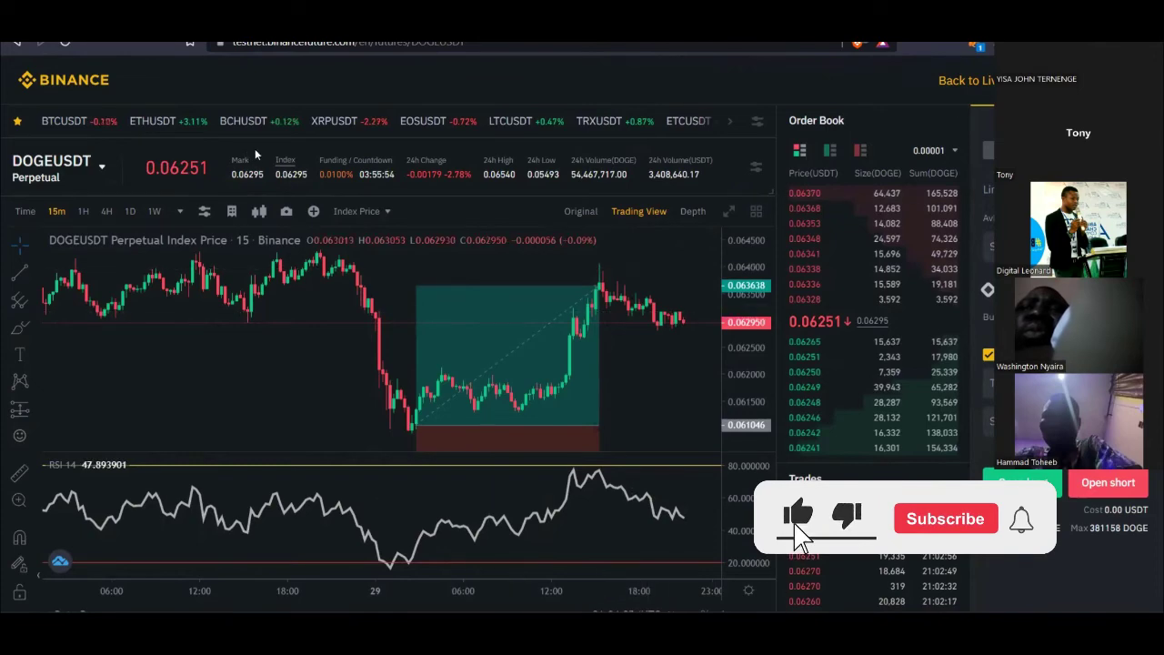
scroll(262, 150, "down", 5)
scroll(285, 162, "up", 5)
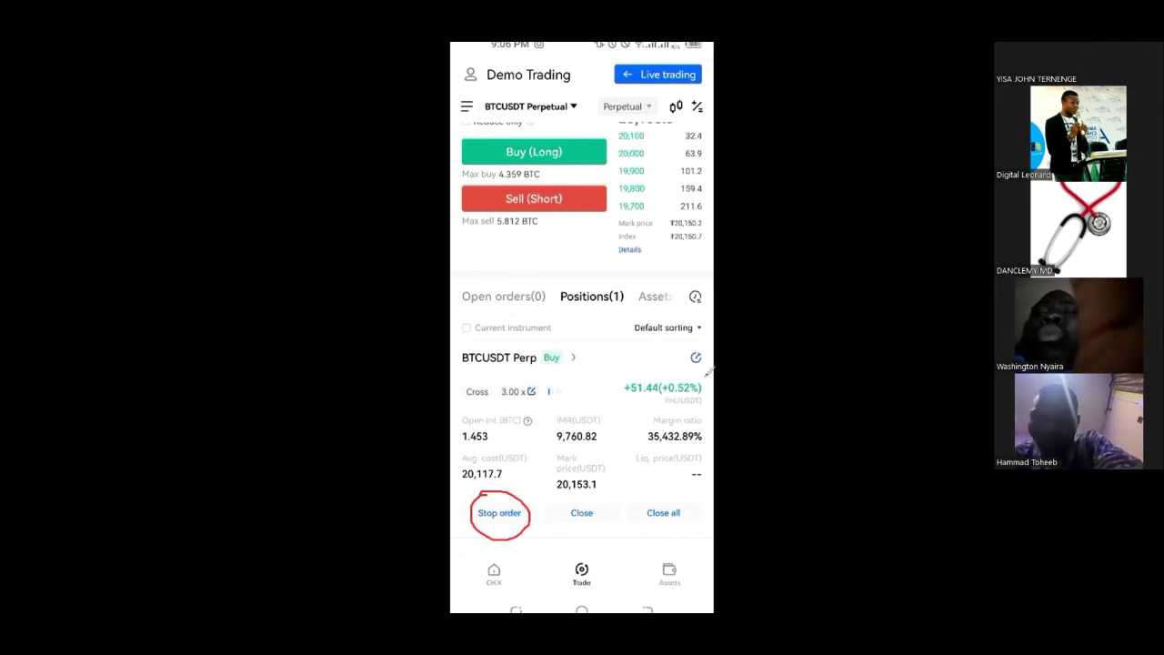
- In the OKX demo app, start a stop order for 10% of the BTCUSDT long position with TP trigger and order prices of 21000 USDT
left_click(499, 513)
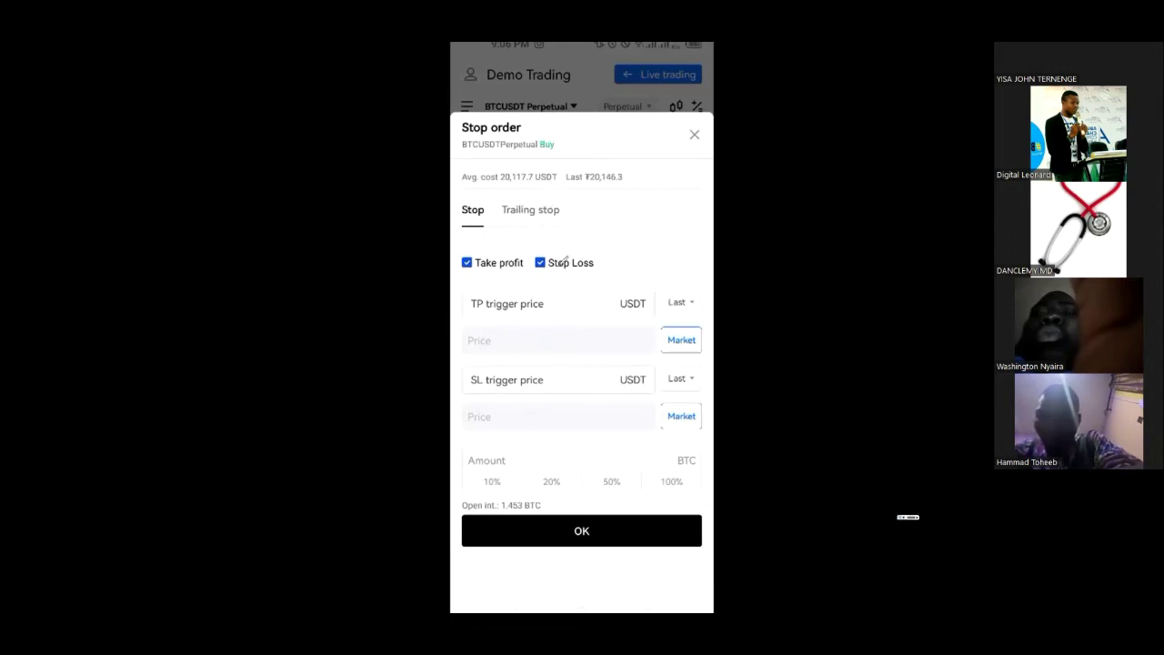
left_click(517, 348)
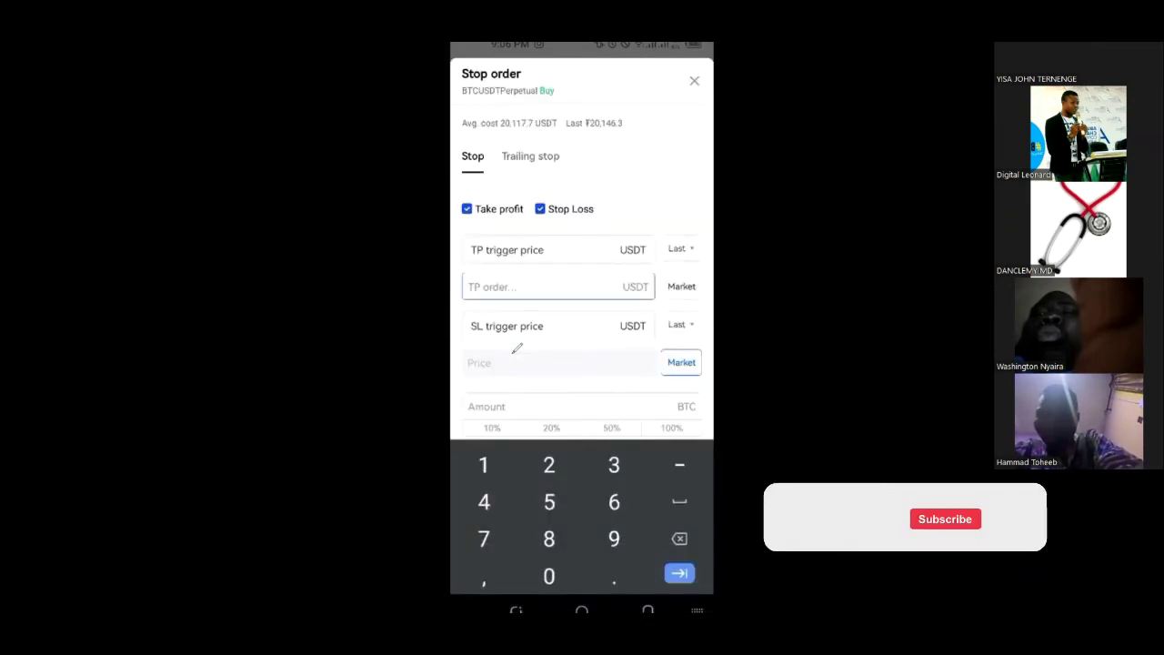
type("21000")
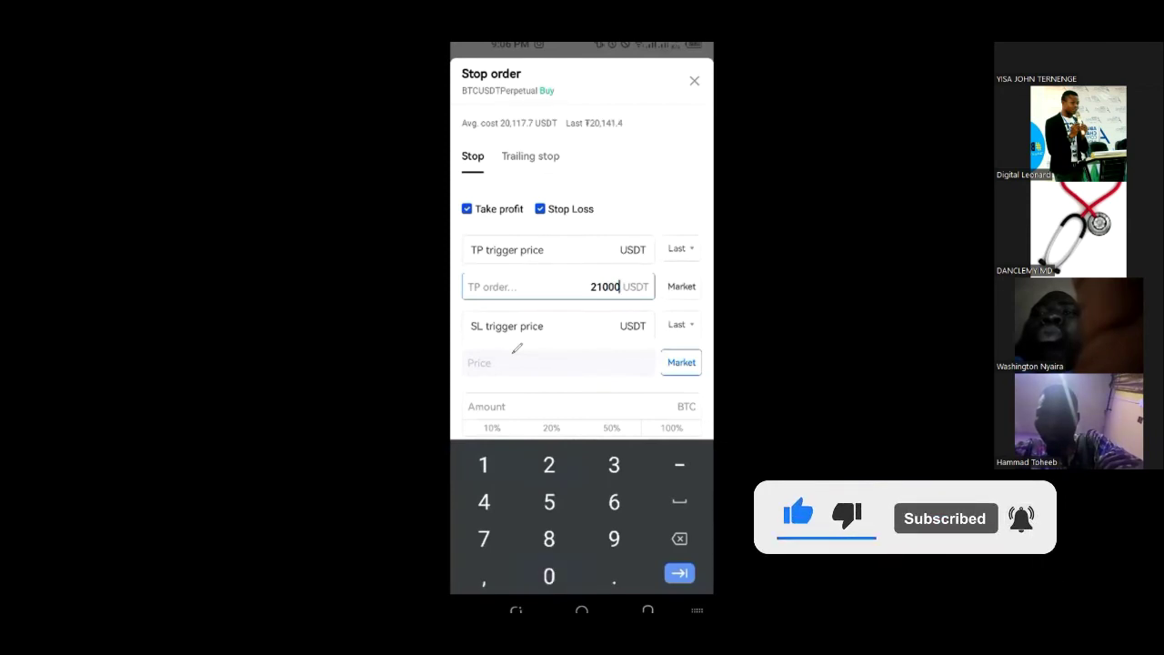
left_click(546, 326)
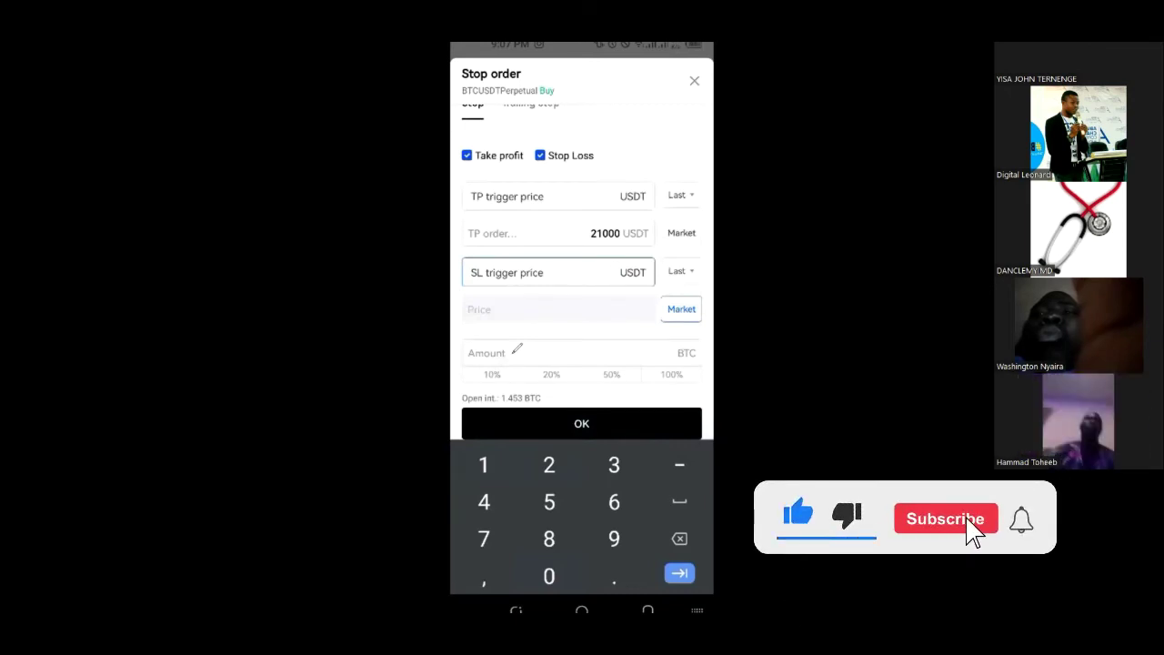
left_click(517, 349)
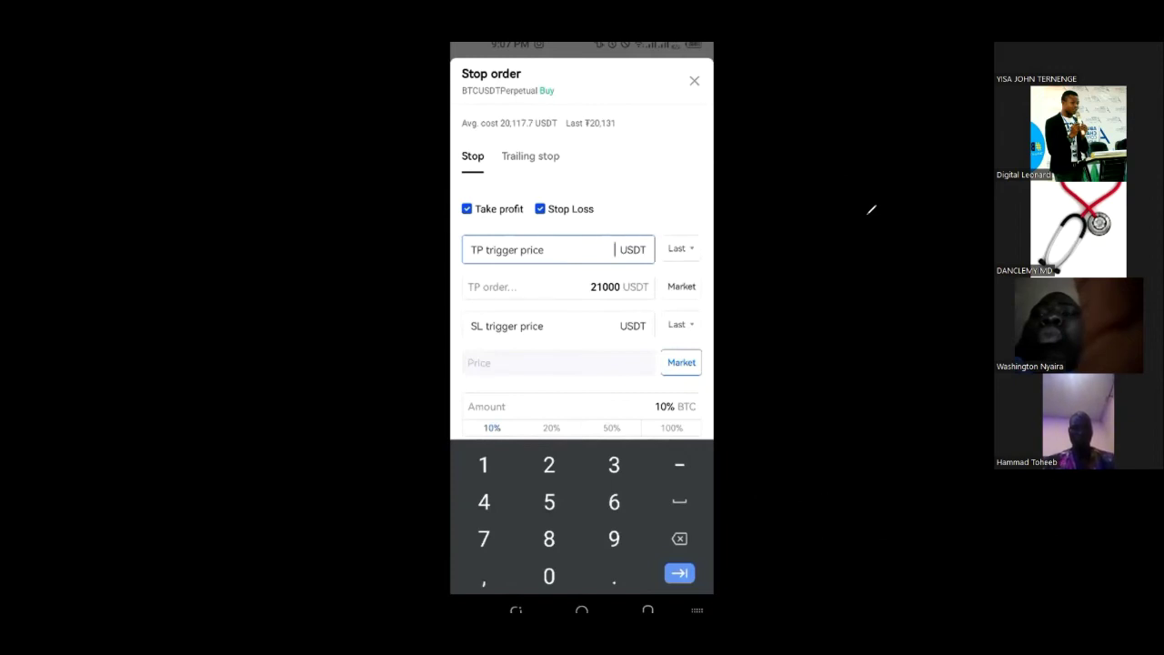
type("21000")
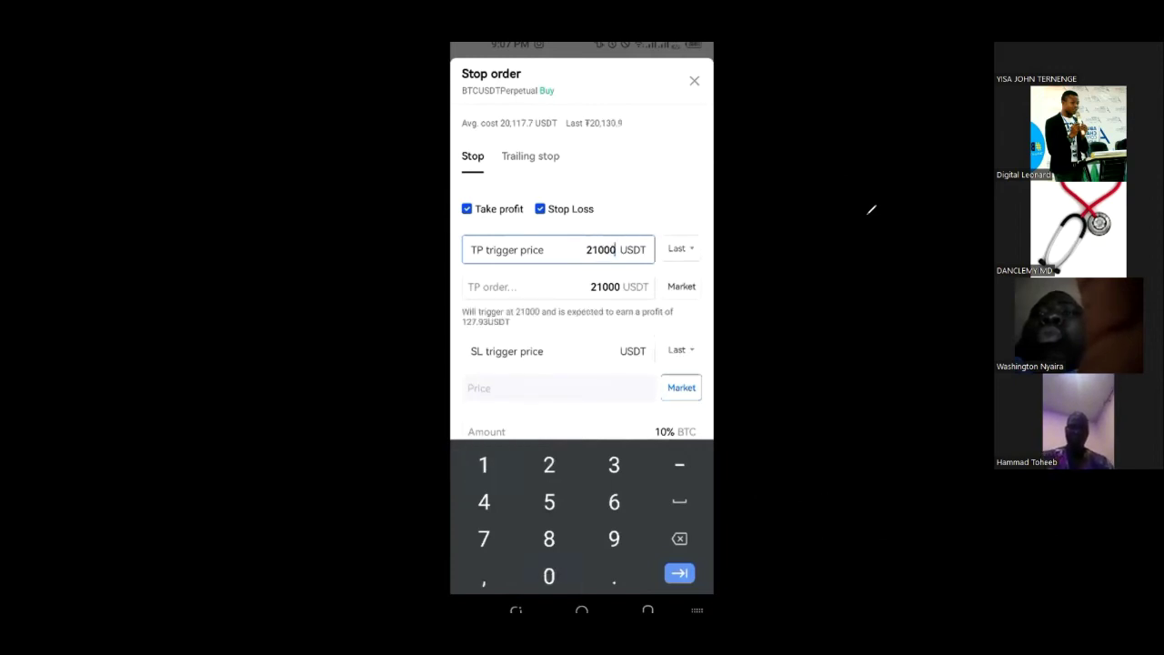
key("Escape")
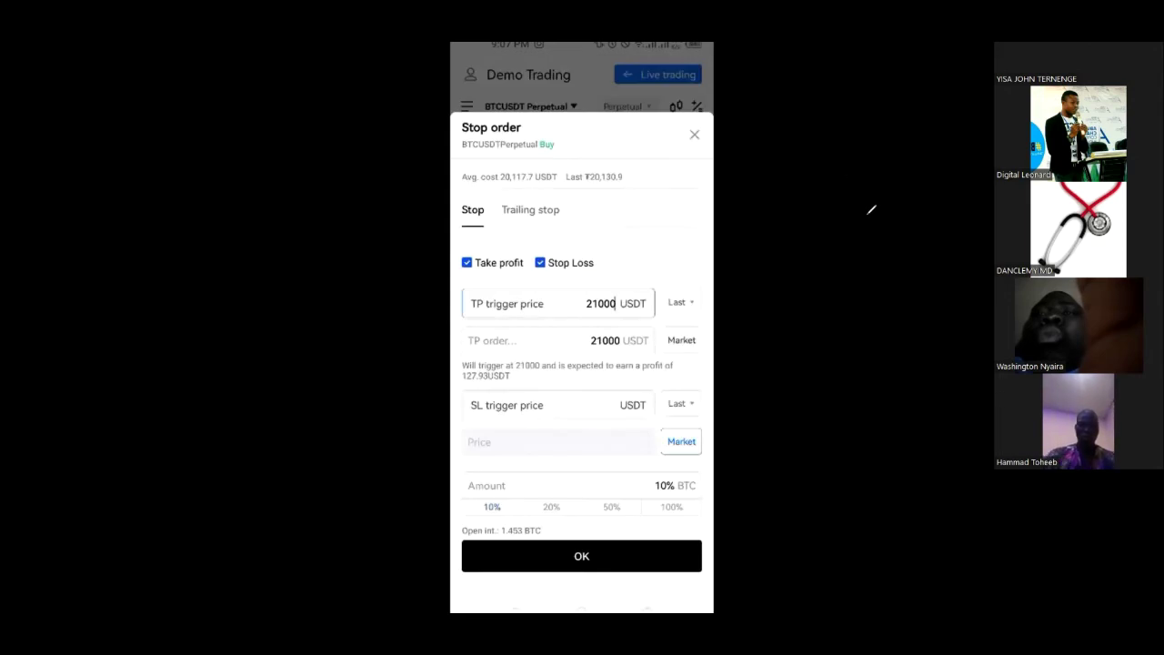
- Set the SL trigger price to 18000 USDT and submit the 10% stop order
left_click(546, 404)
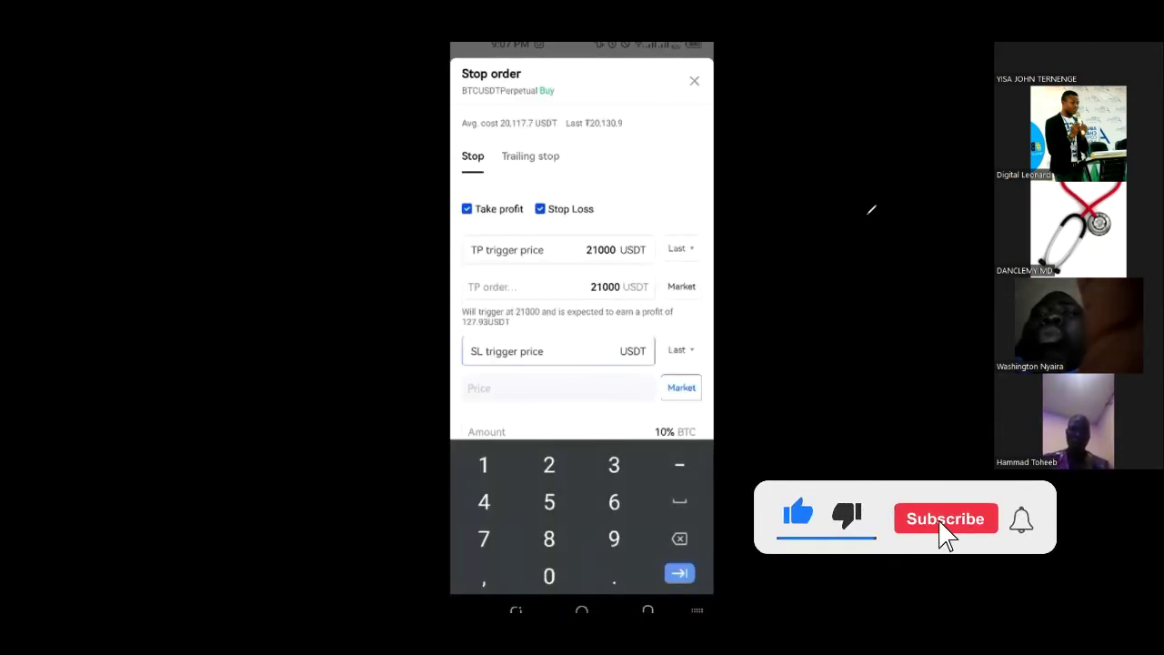
left_click(487, 474)
type("8000")
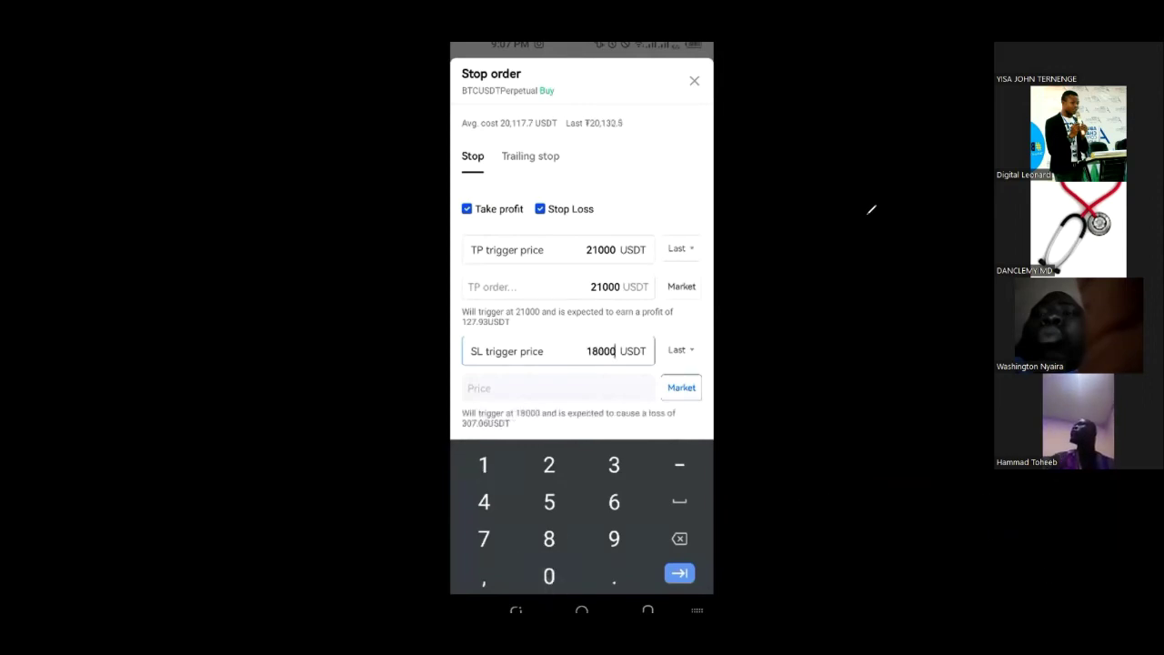
key("Escape")
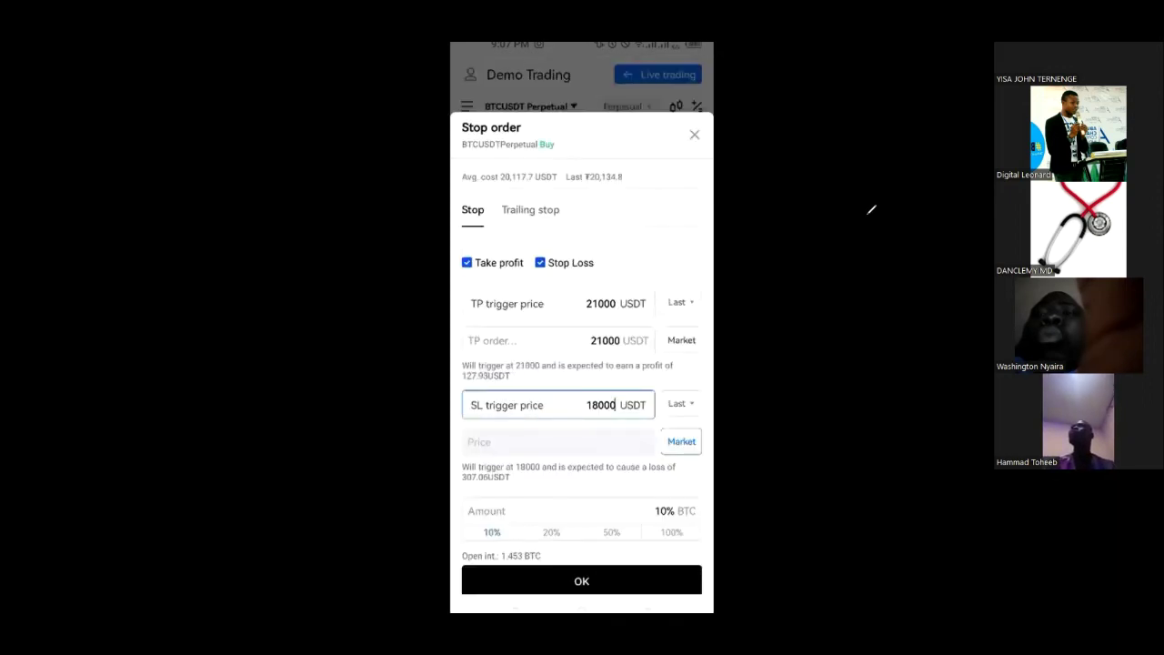
left_click(581, 580)
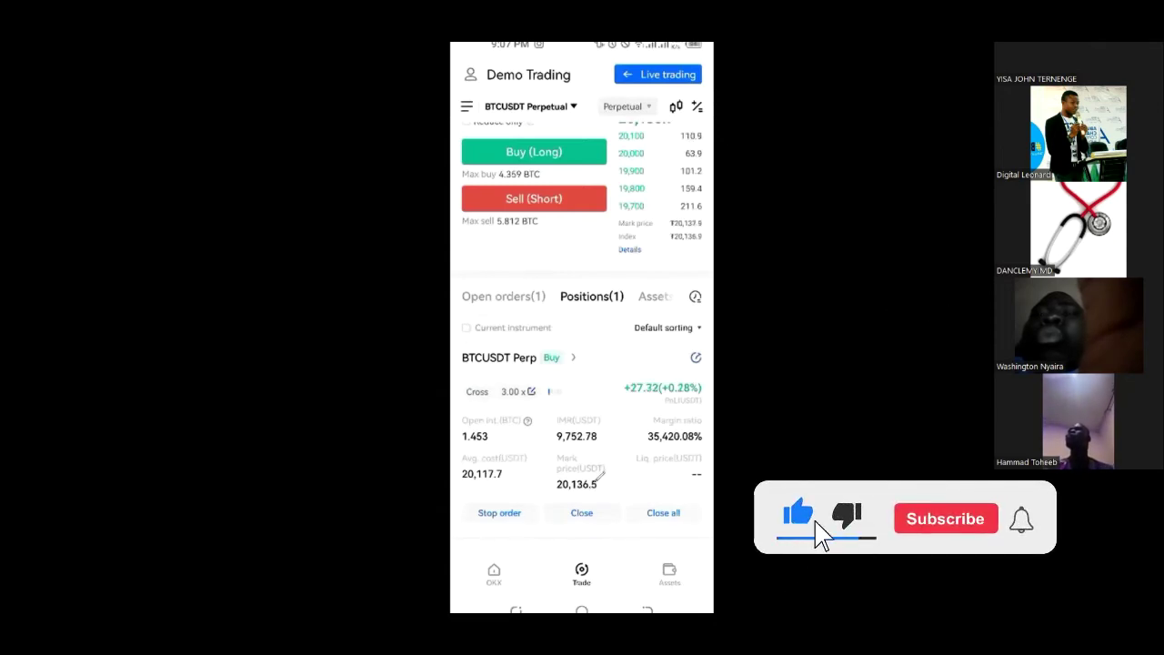
- Start a second BTCUSDT stop order for 50% of the position with TP trigger and order prices of 23000 USDT
left_click(499, 512)
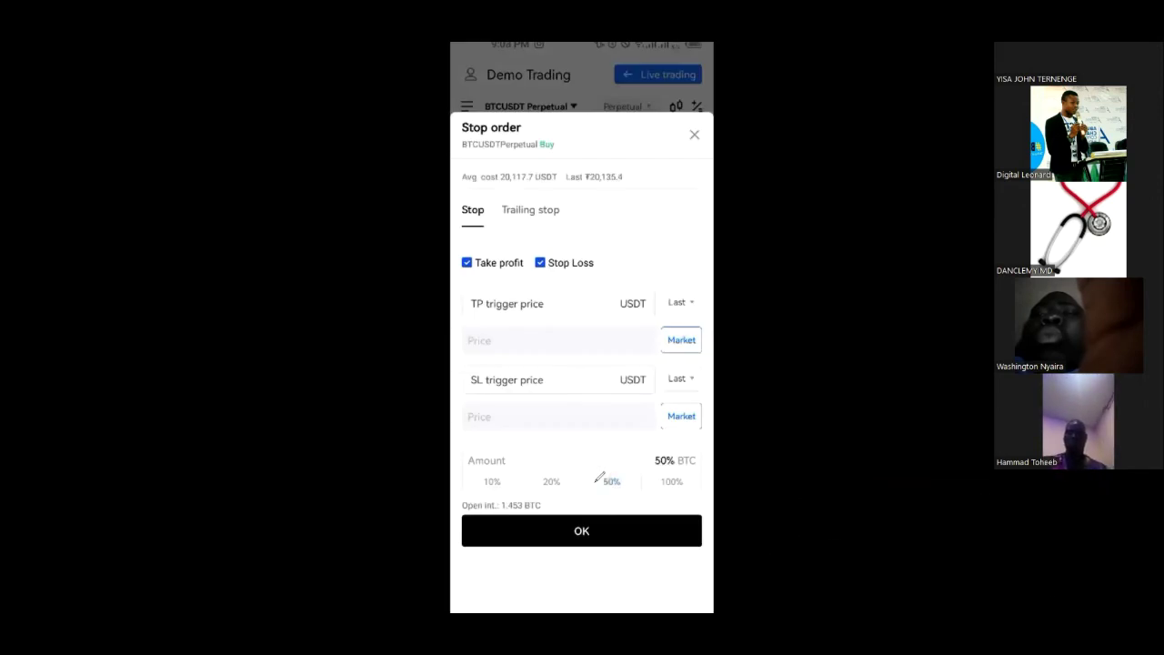
left_click(541, 303)
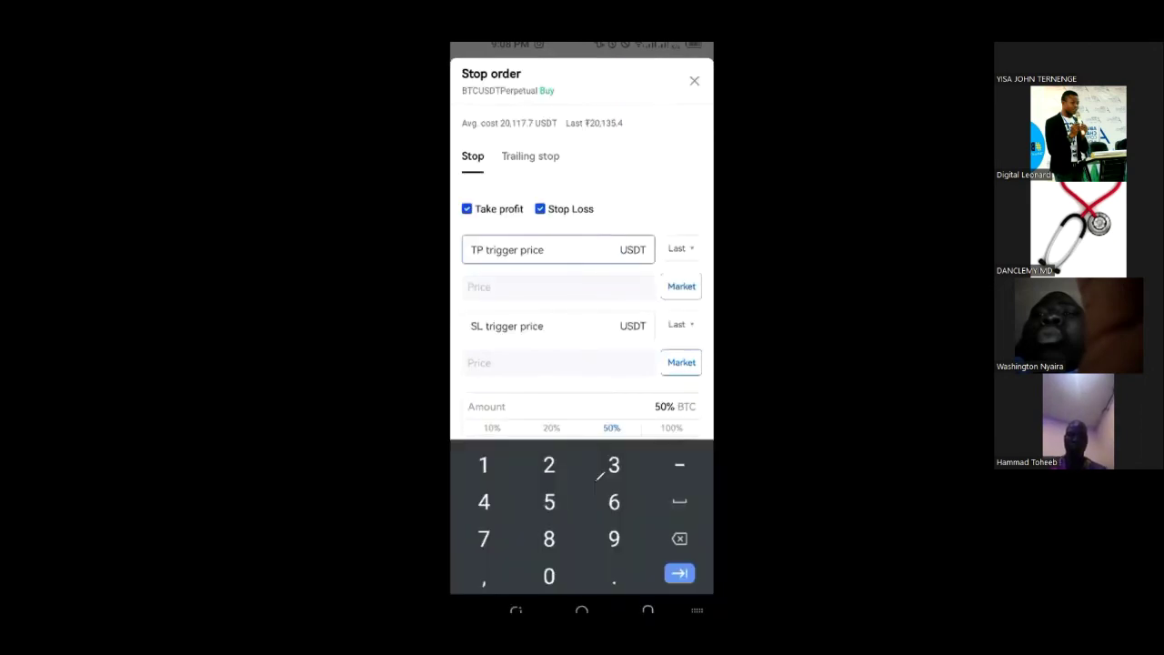
type("23000")
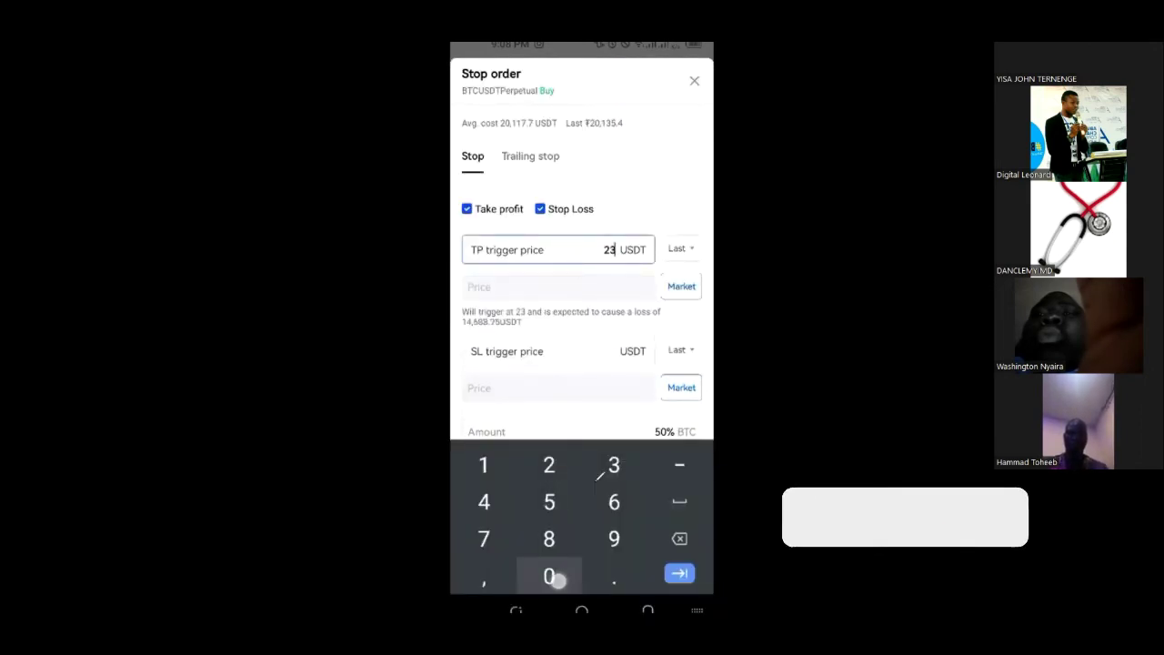
left_click(679, 573)
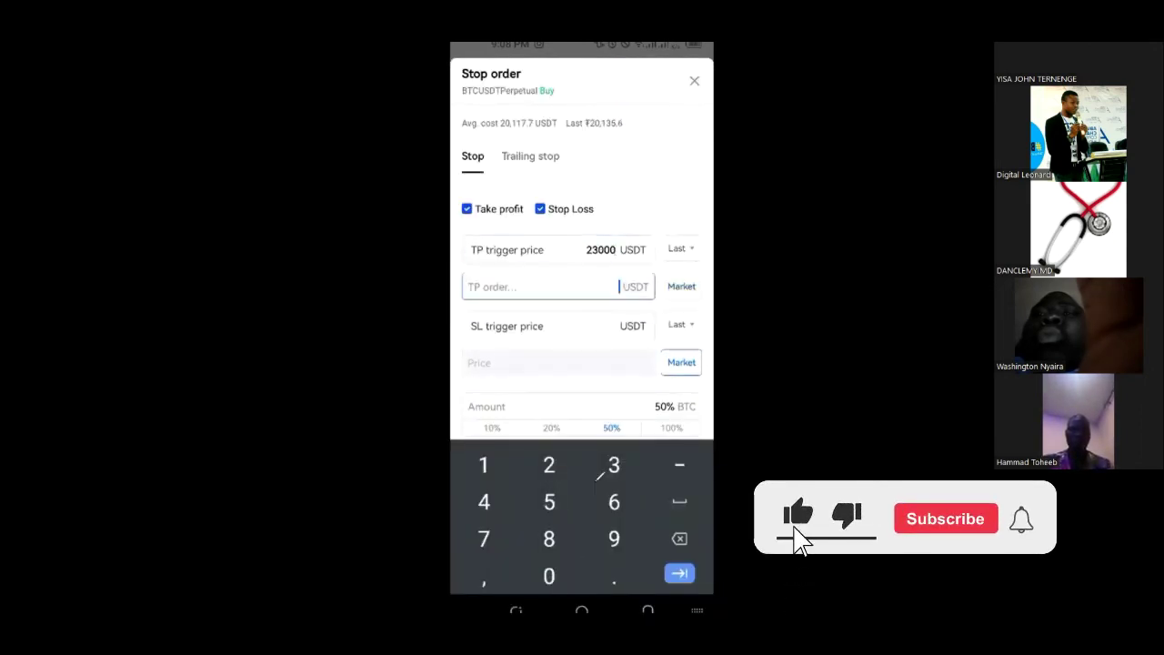
type("23000")
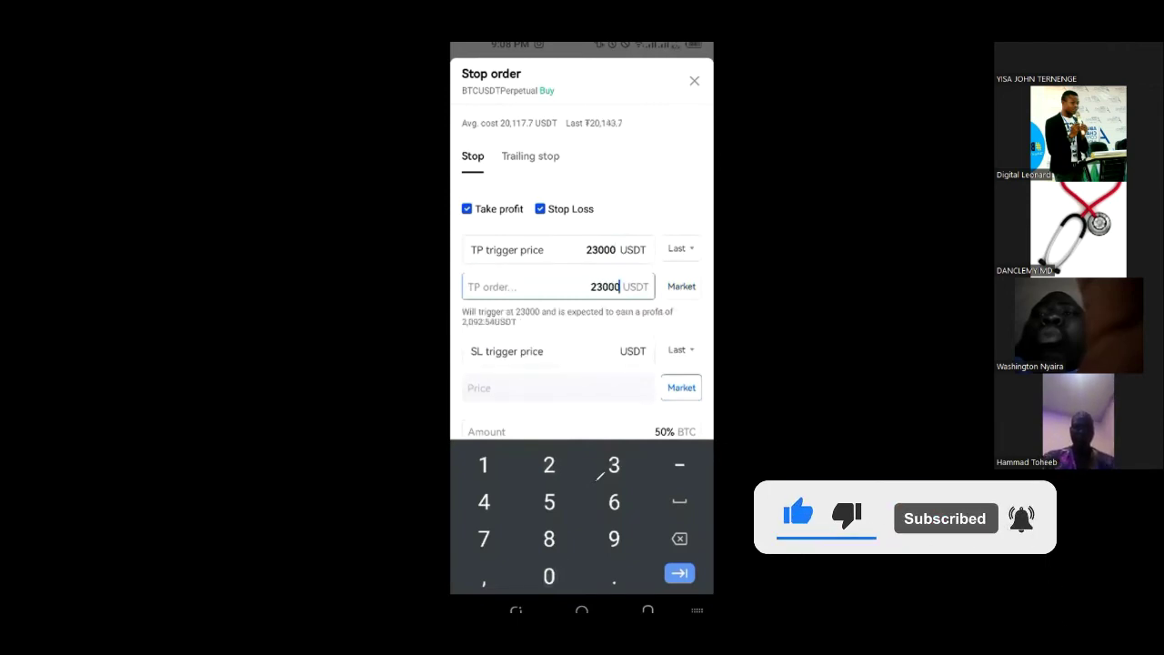
- Submit the 50% stop order with an SL trigger price of 18000 USDT and show the open orders list
left_click(680, 573)
type("18000")
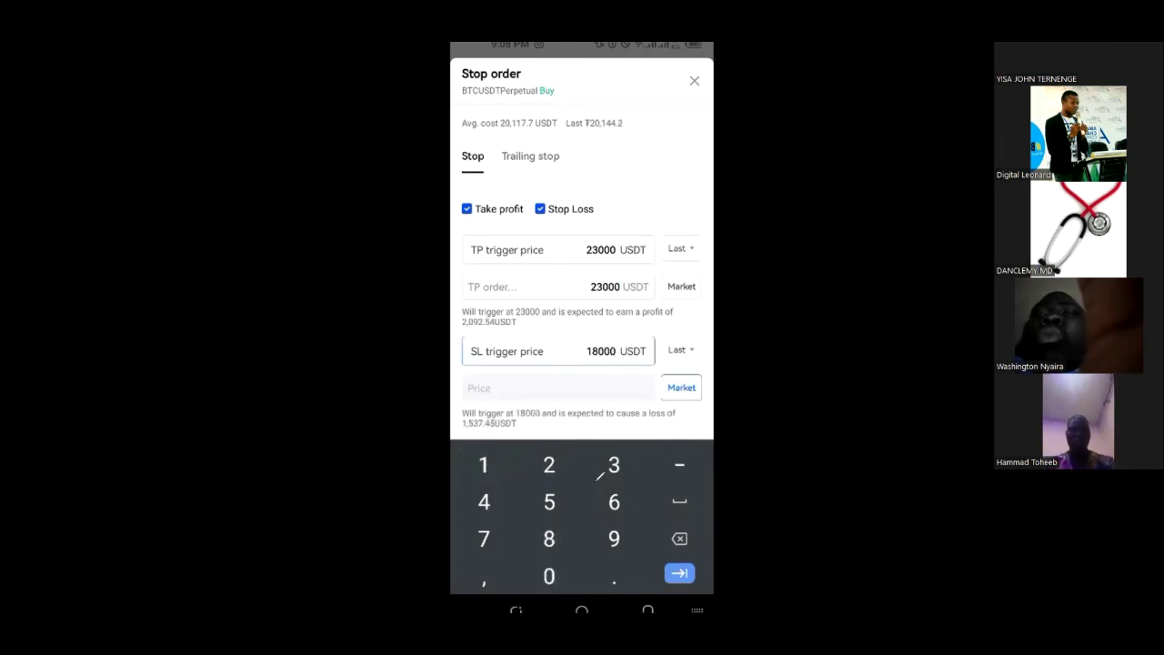
scroll(582, 273, "down", 2)
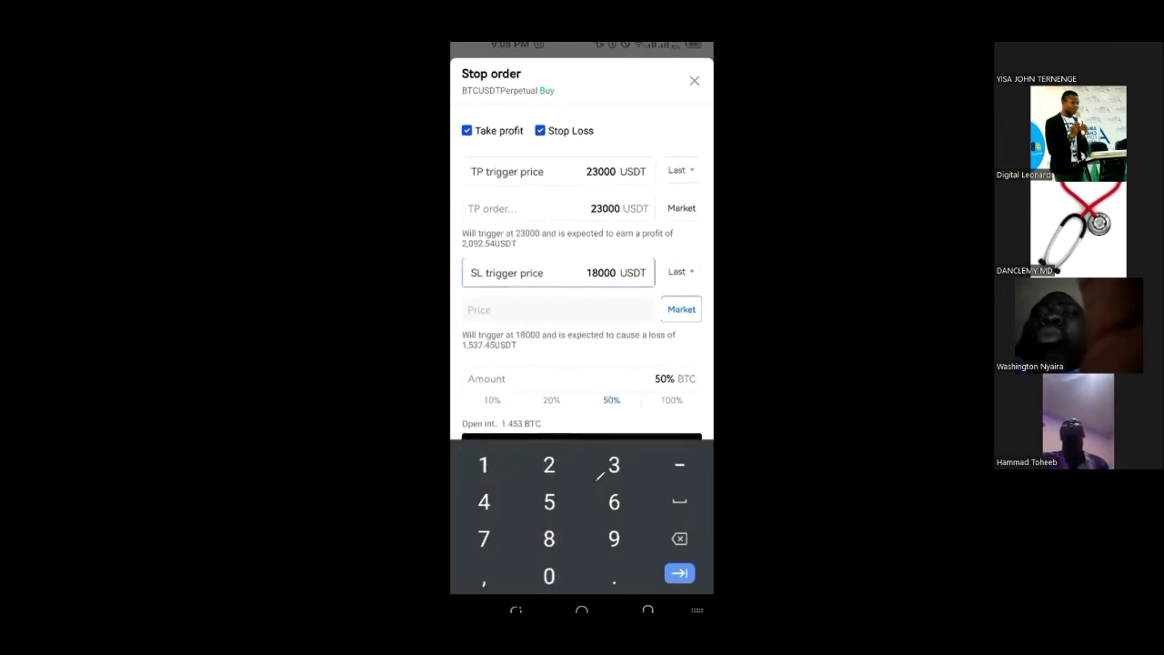
key("Escape")
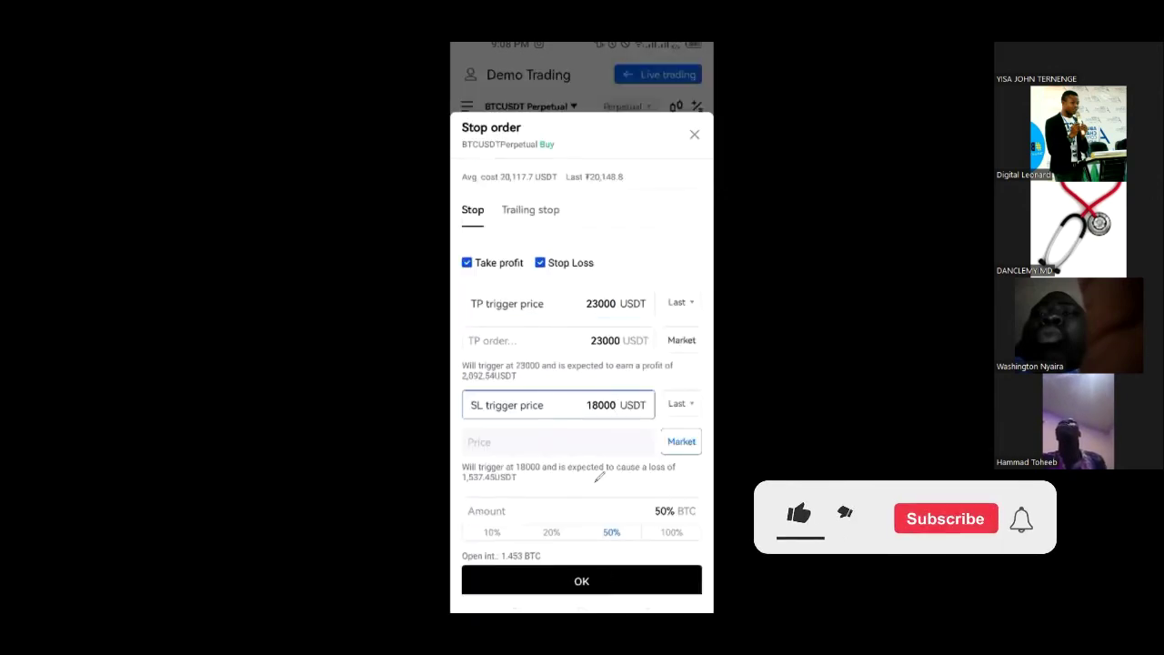
left_click(582, 581)
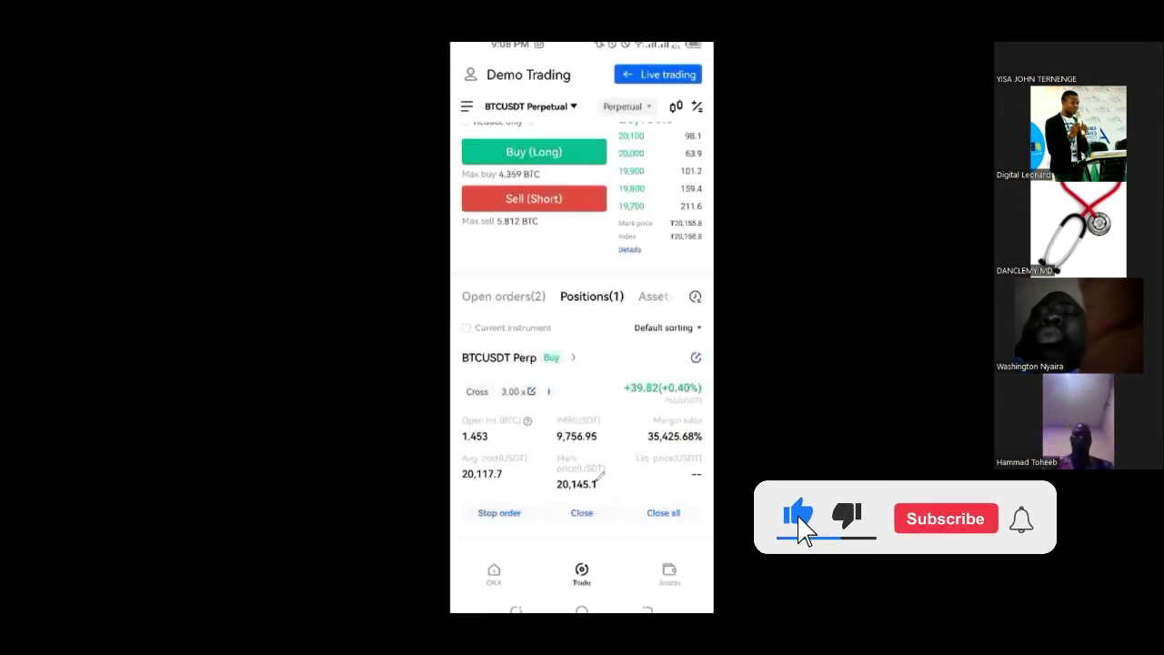
left_click(503, 296)
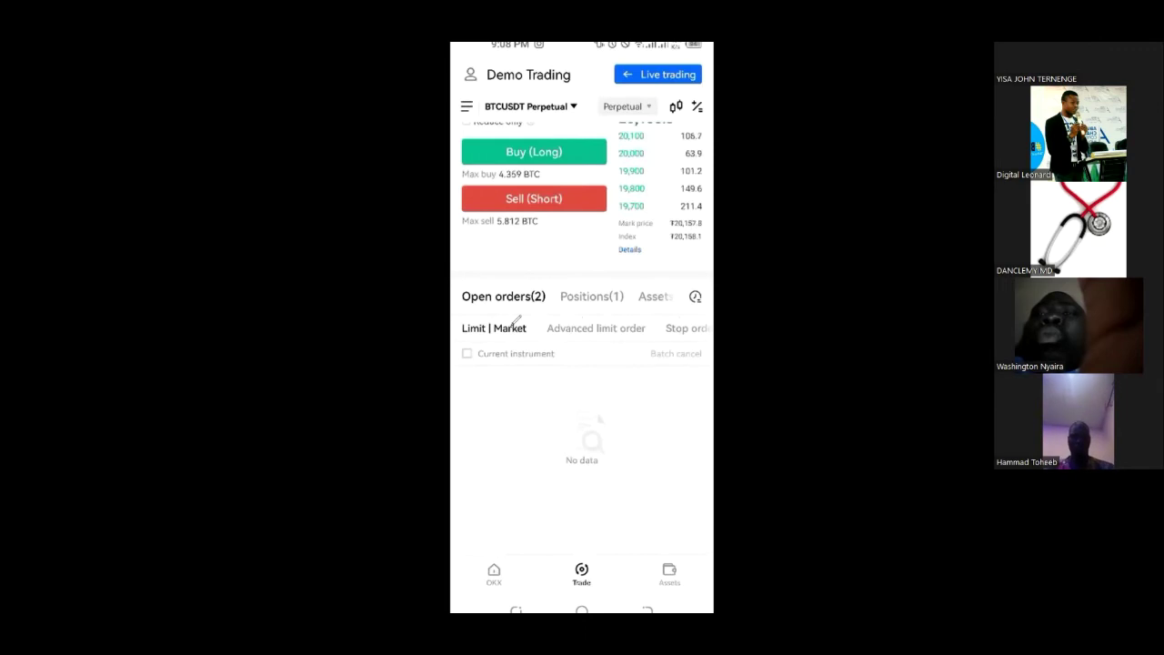
- Review the two stop orders in the open orders list and the BTCUSDT position in OKX demo trading
scroll(516, 320, "right", 5)
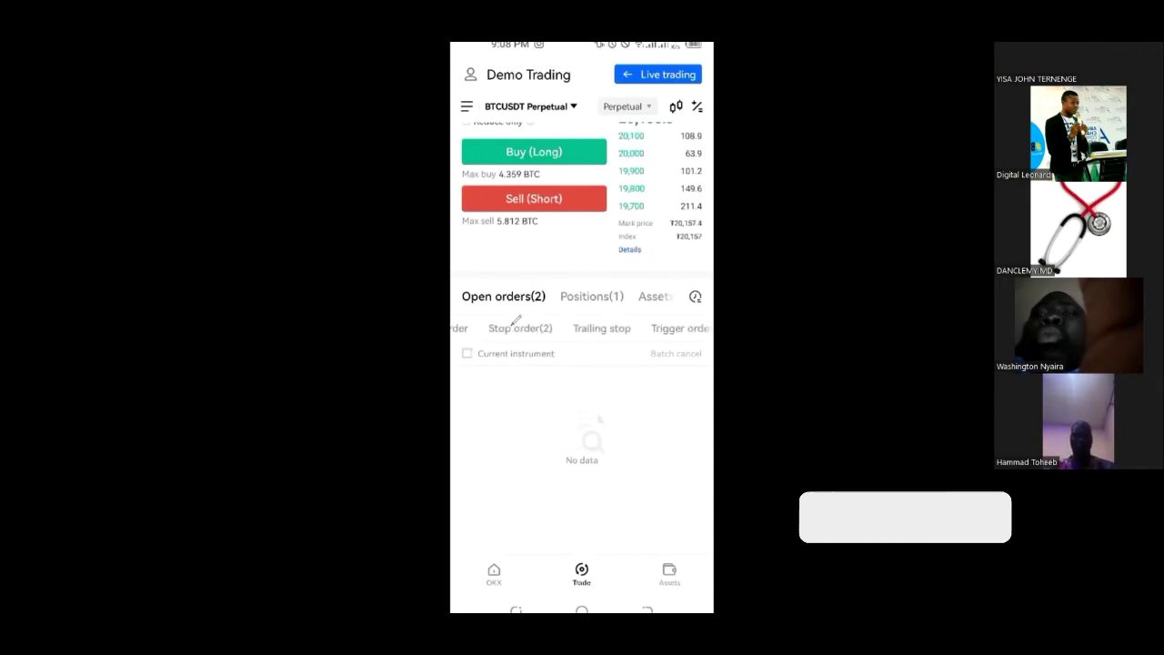
left_click(518, 327)
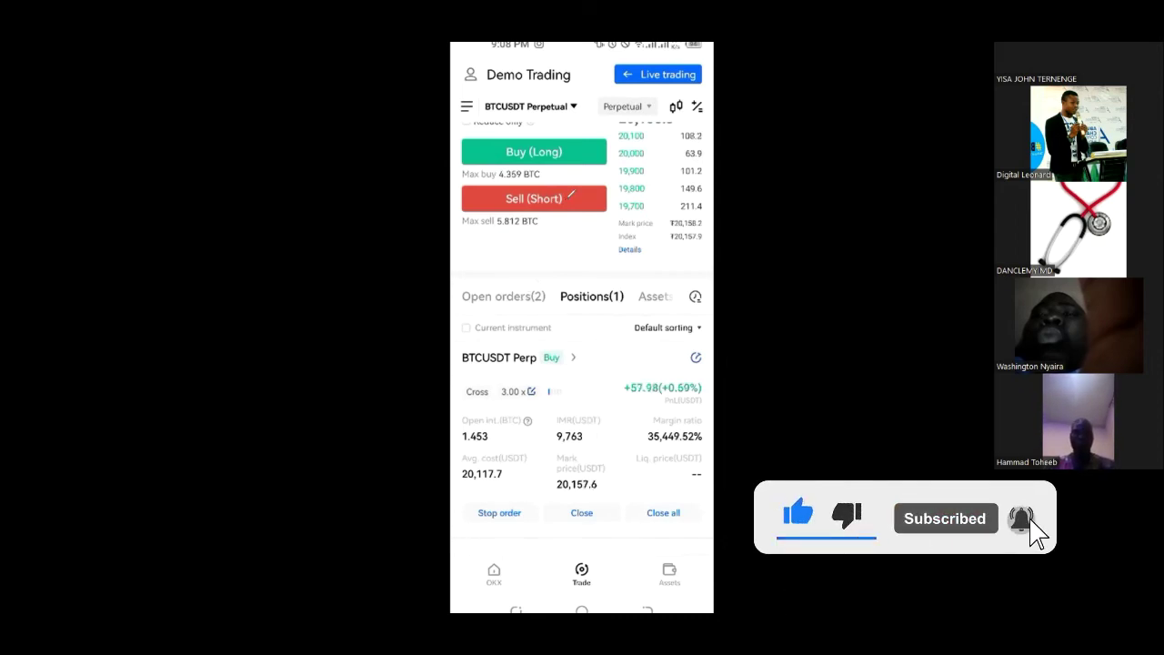
left_click_drag(484, 411, 482, 407)
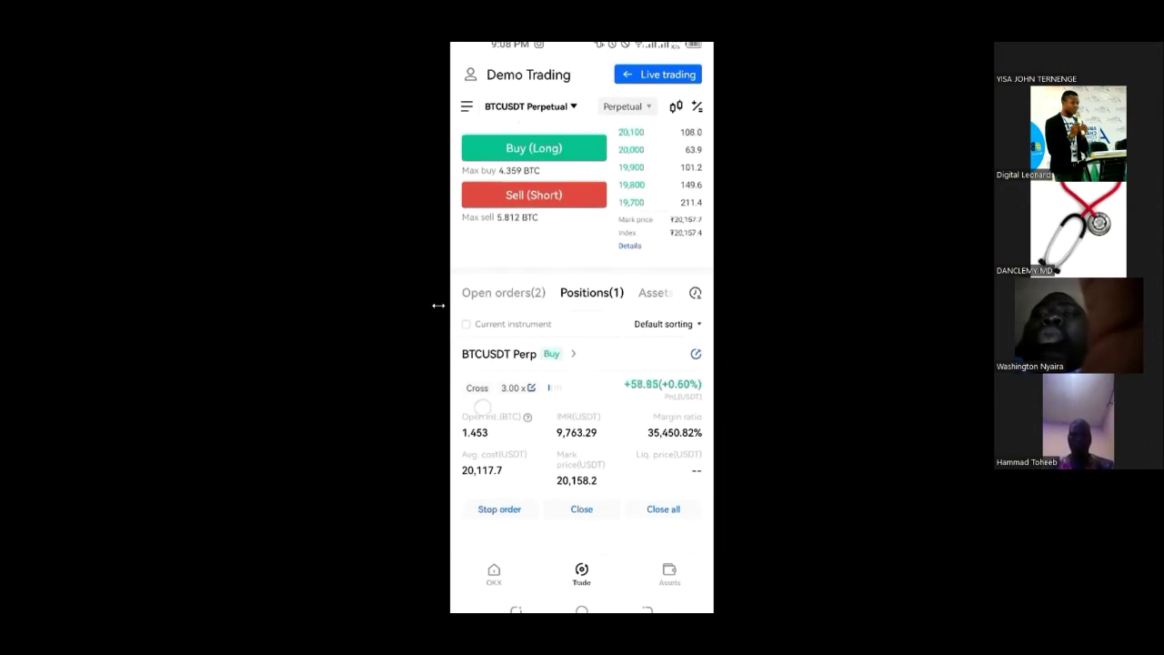
left_click_drag(483, 407, 485, 414)
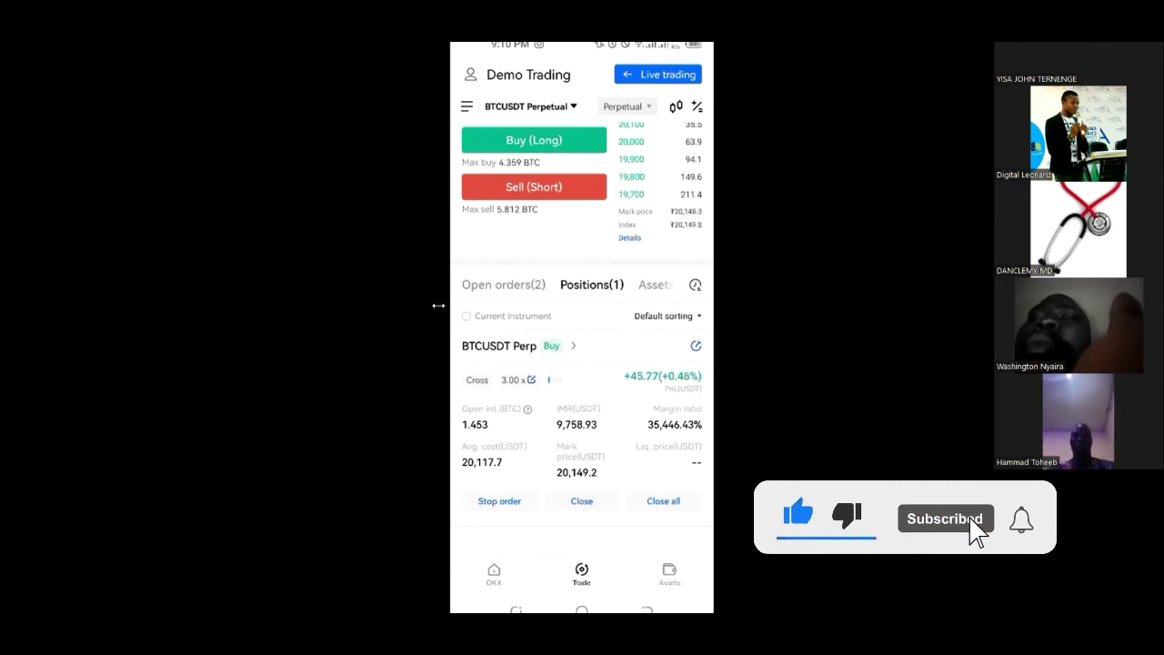
scroll(582, 363, "down", 1)
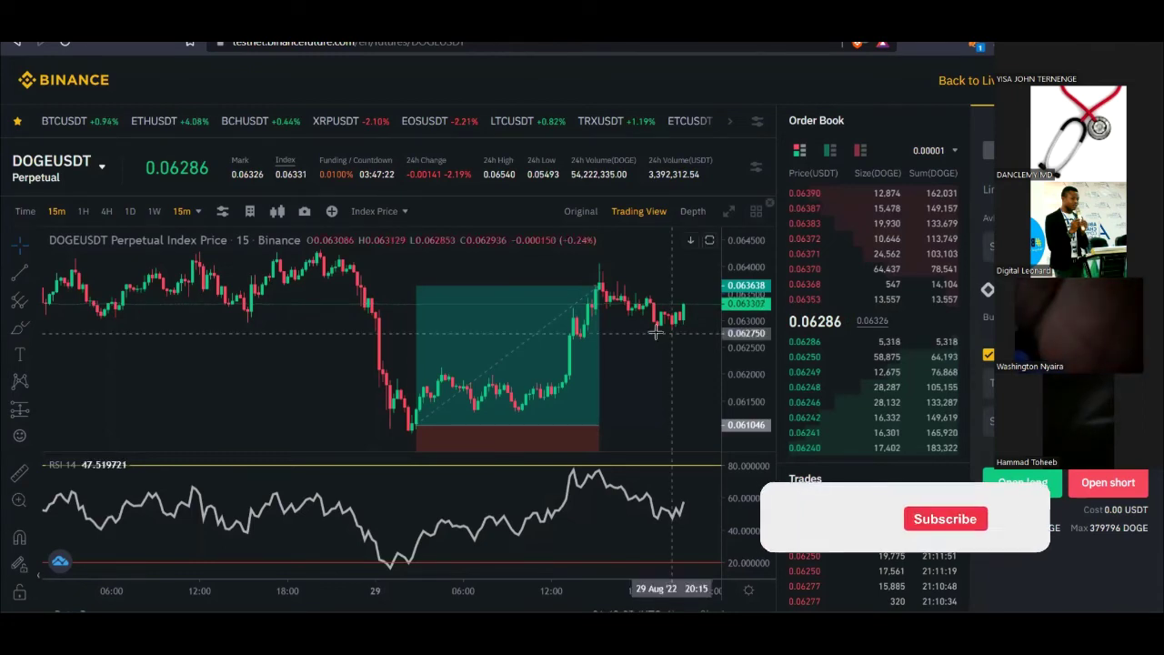
- On the DOGEUSDT 15m chart, circle the latest candles and RSI reading and sketch possible RSI moves between the 80 and 20 levels
left_click_drag(660, 318, 464, 316)
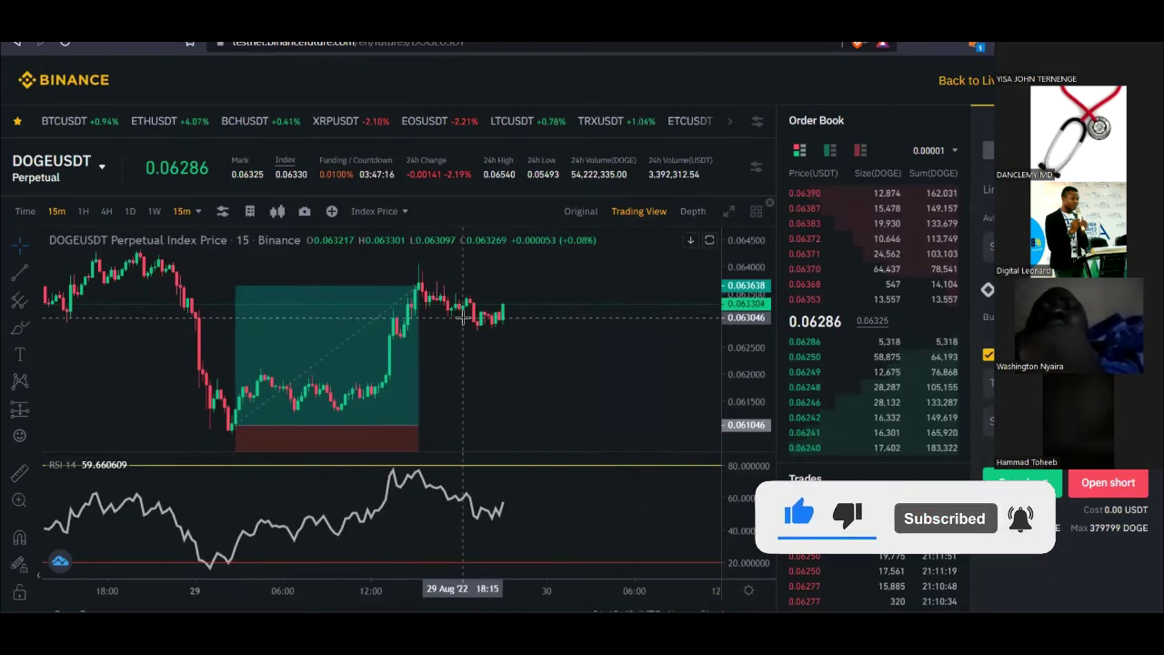
left_click_drag(533, 363, 542, 362)
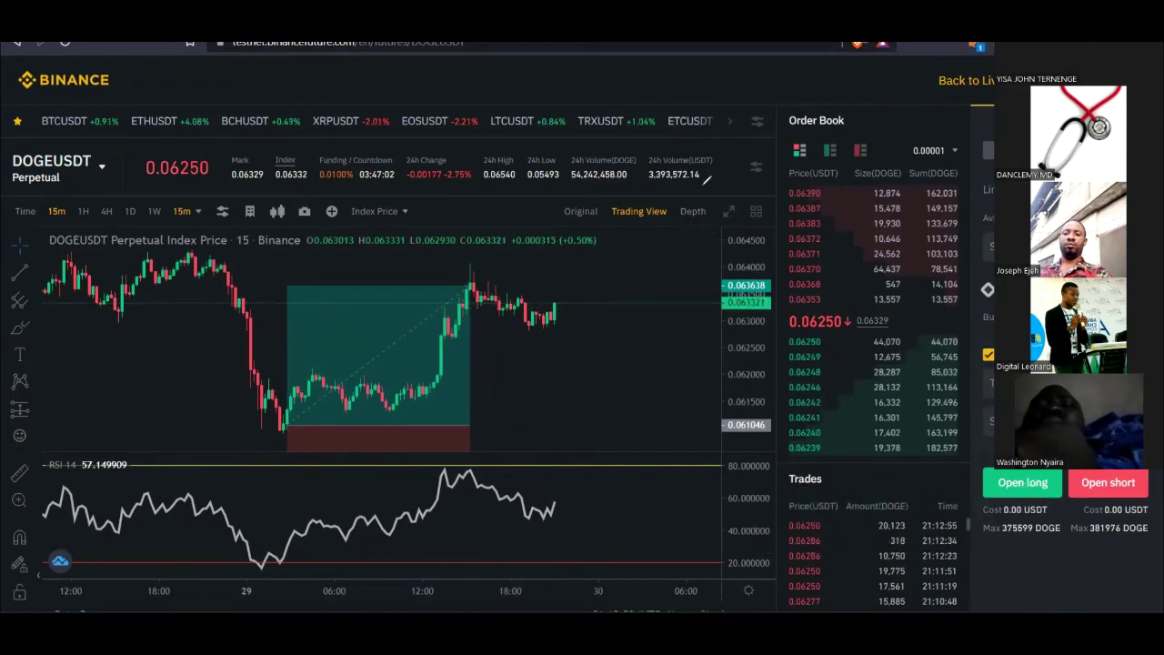
mouse_move(569, 291)
left_mouse_down()
mouse_move(571, 315)
mouse_move(540, 306)
left_mouse_up()
mouse_move(553, 489)
left_mouse_down()
mouse_move(546, 518)
mouse_move(516, 502)
mouse_move(551, 490)
left_mouse_up()
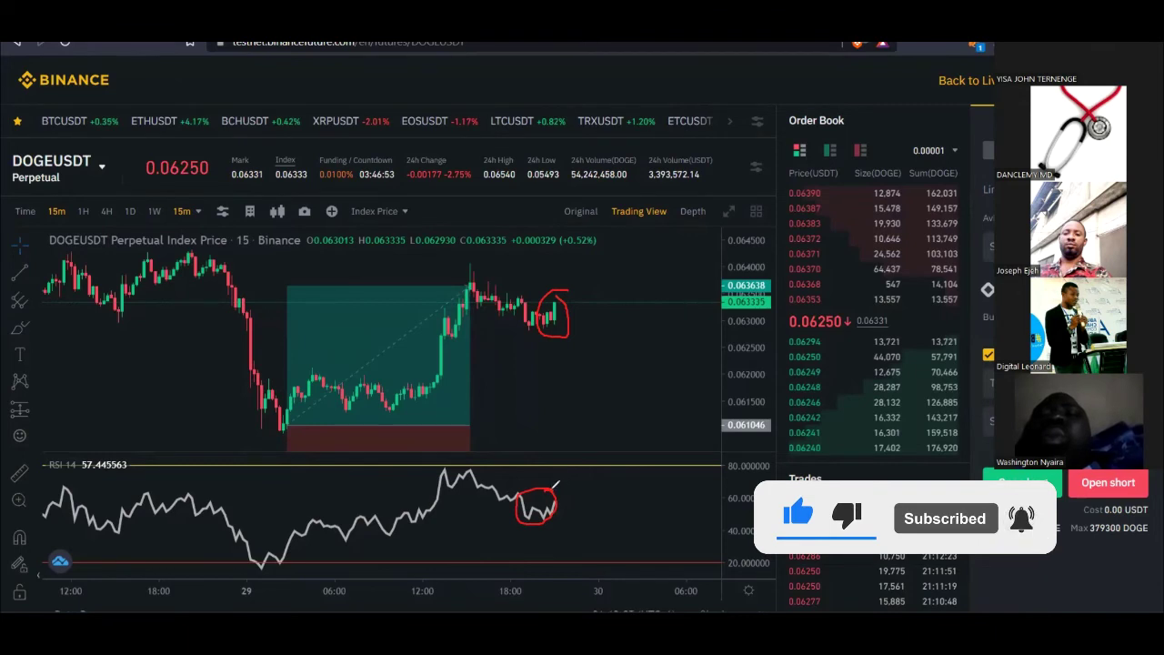
left_click_drag(563, 448, 550, 513)
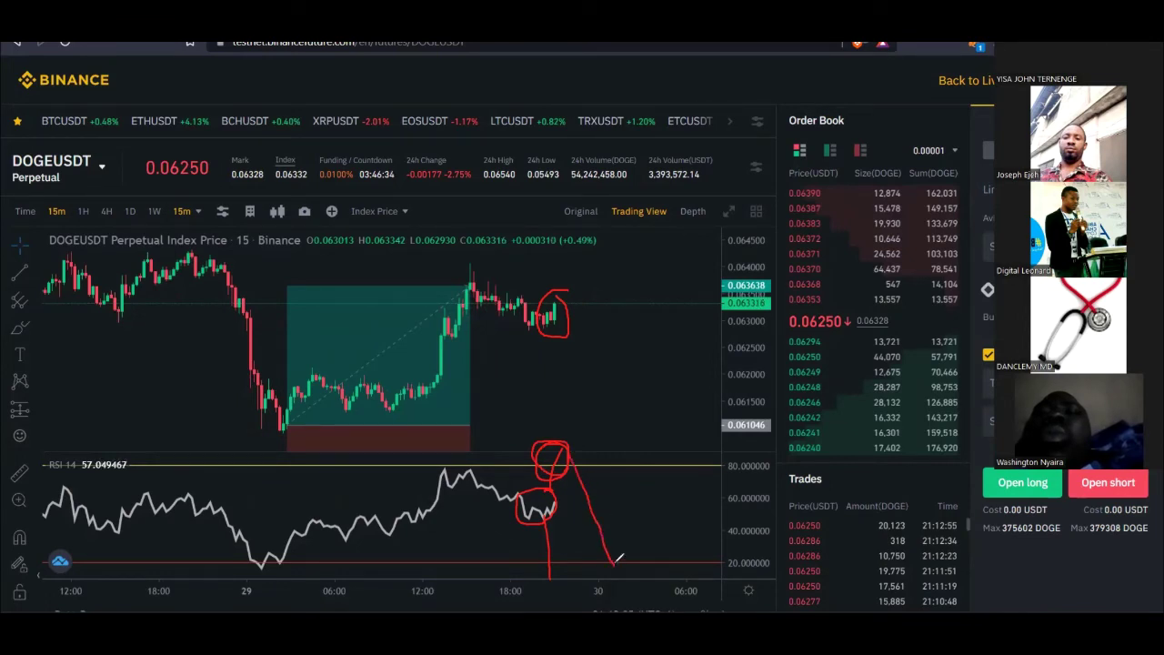
left_click_drag(549, 444, 568, 433)
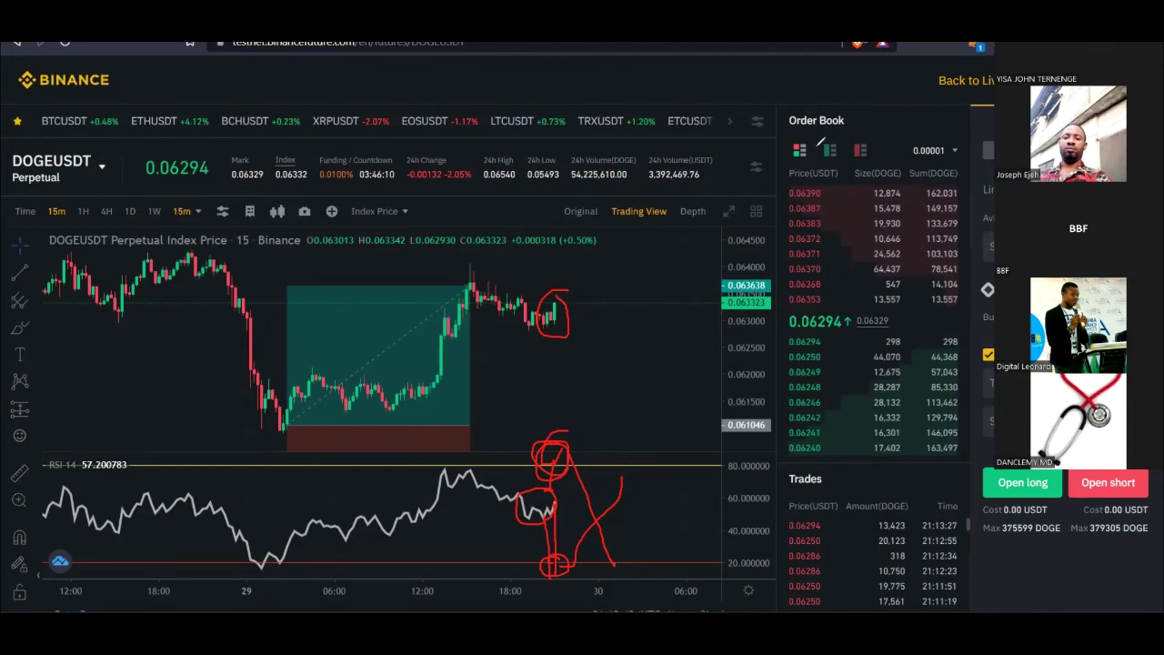
- Clear the chart annotations and mark the RSI's possible moves up to the 80 level and down to the 20 level again
key("e")
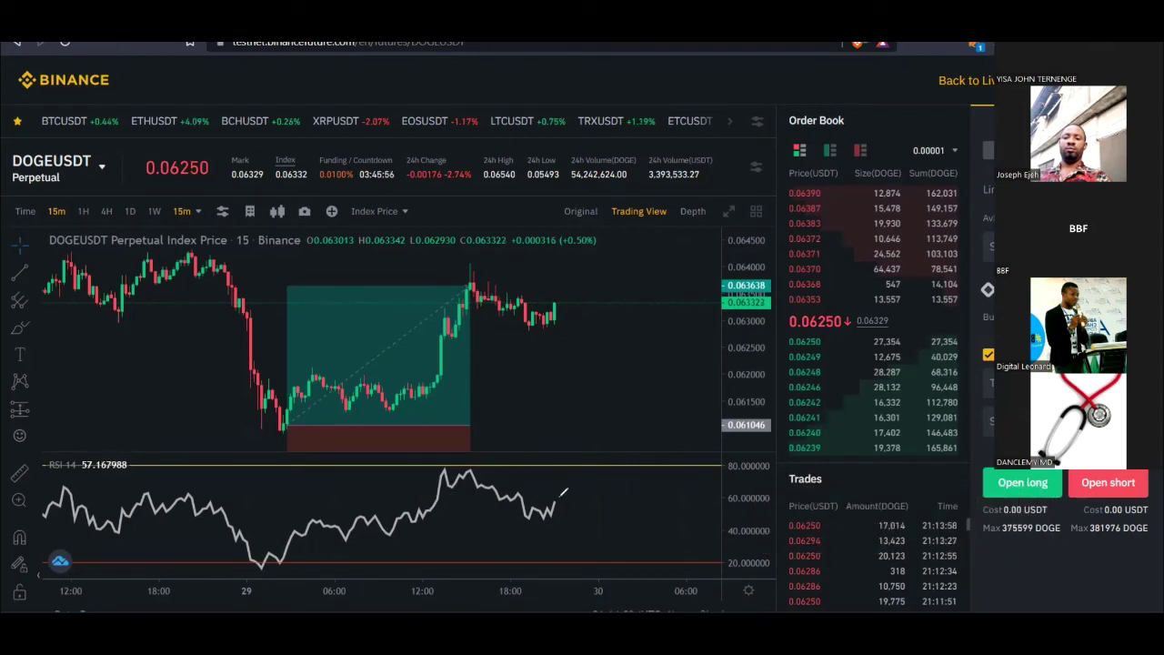
mouse_move(554, 489)
left_mouse_down()
mouse_move(537, 538)
mouse_move(546, 491)
mouse_move(552, 515)
mouse_move(593, 437)
mouse_move(566, 459)
mouse_move(584, 450)
left_mouse_up()
left_click_drag(555, 532, 561, 576)
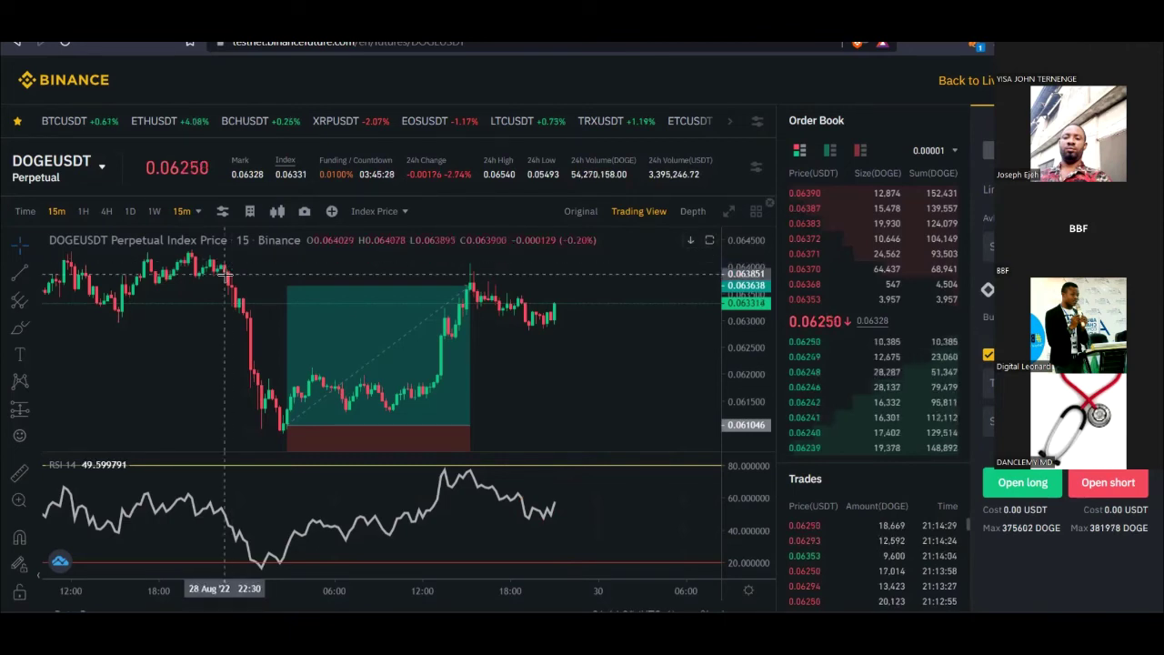
- Open TradingView in a new browser tab and load the BNBUSDT chart
mouse_move(484, 398)
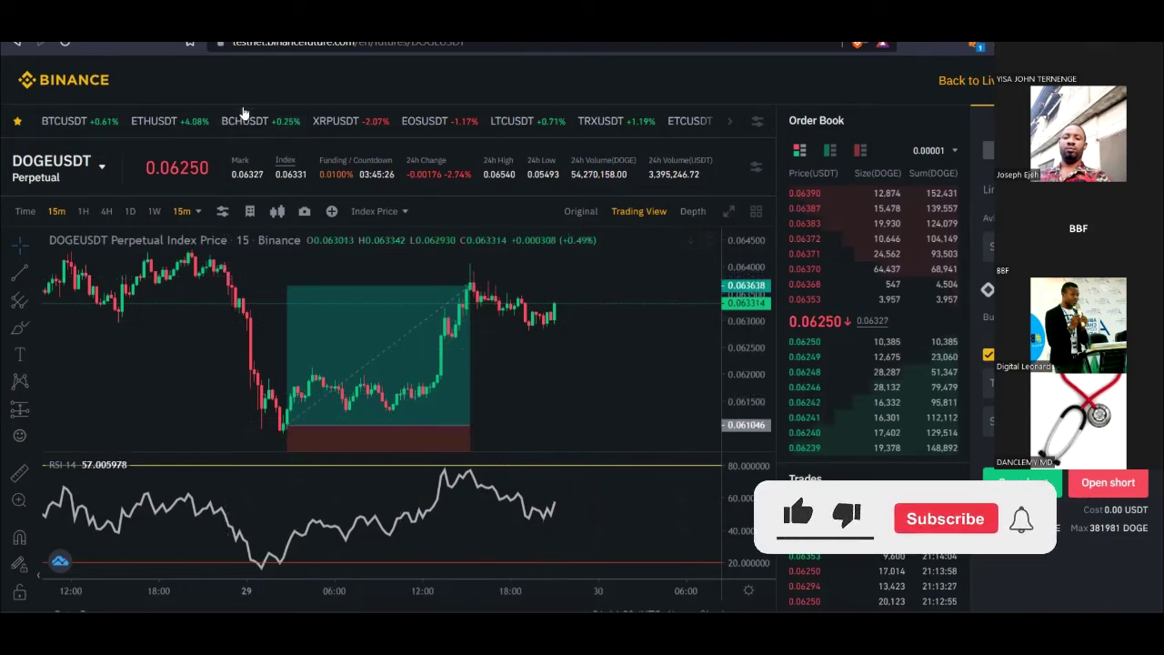
key("ctrl+t")
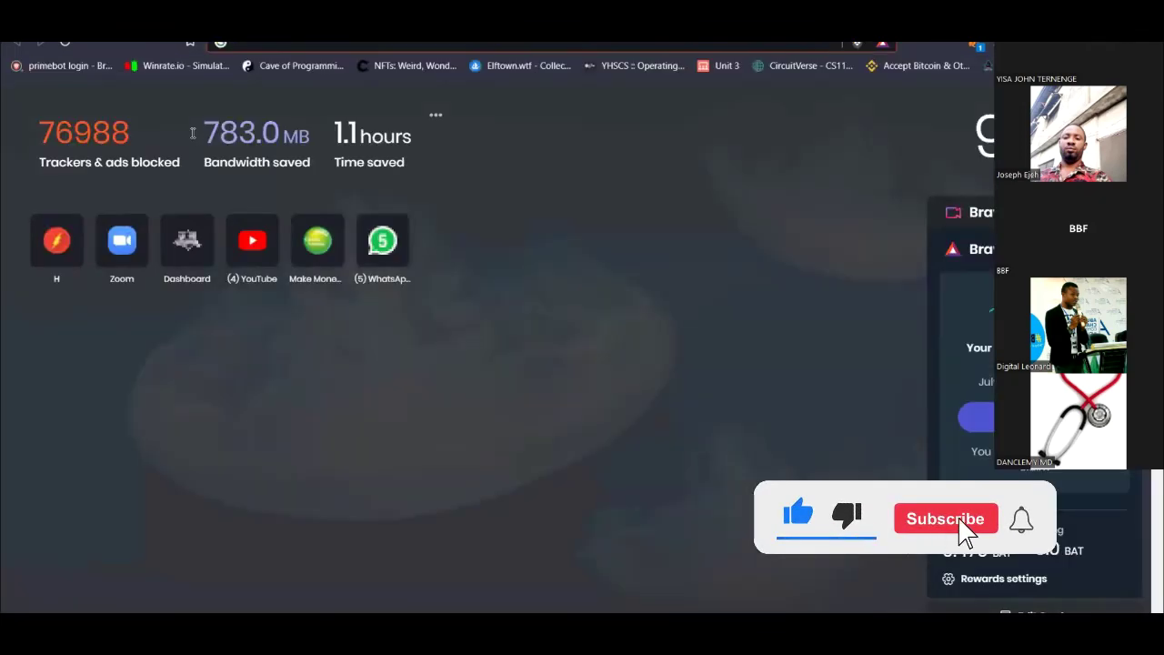
type("trad")
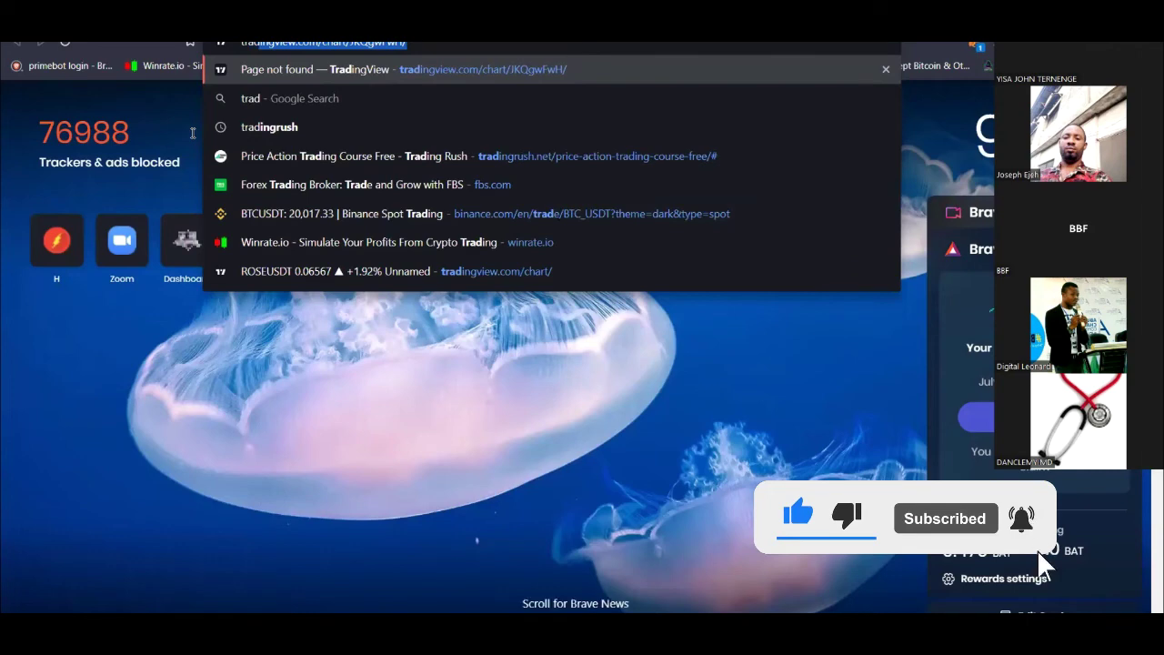
key("Return")
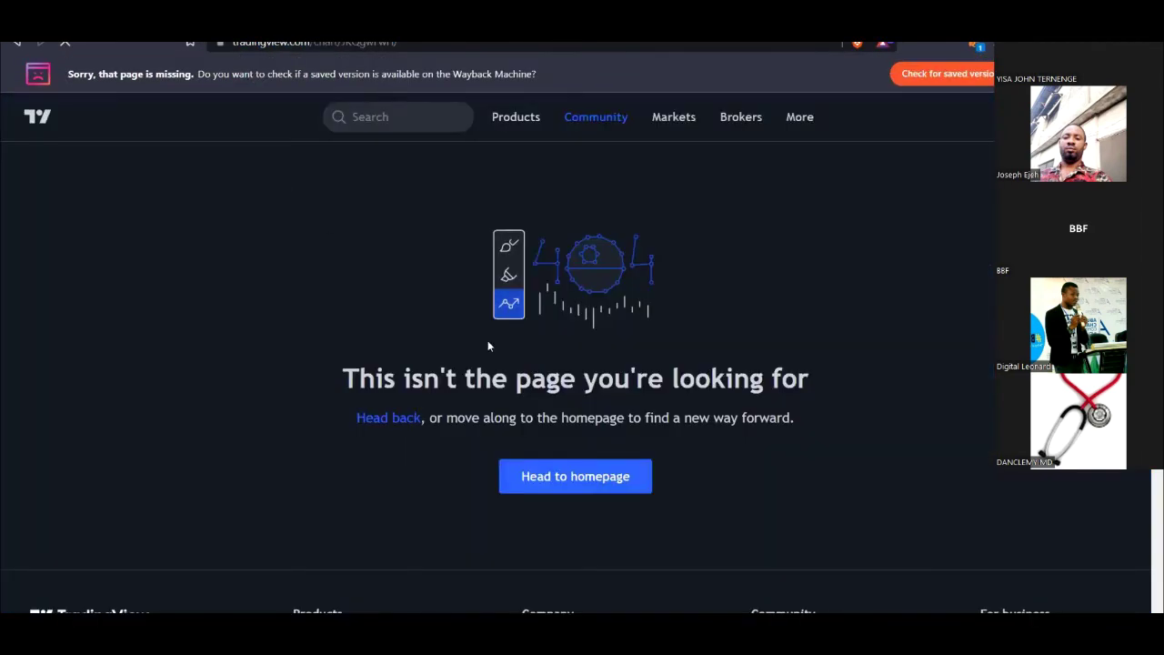
mouse_move(527, 120)
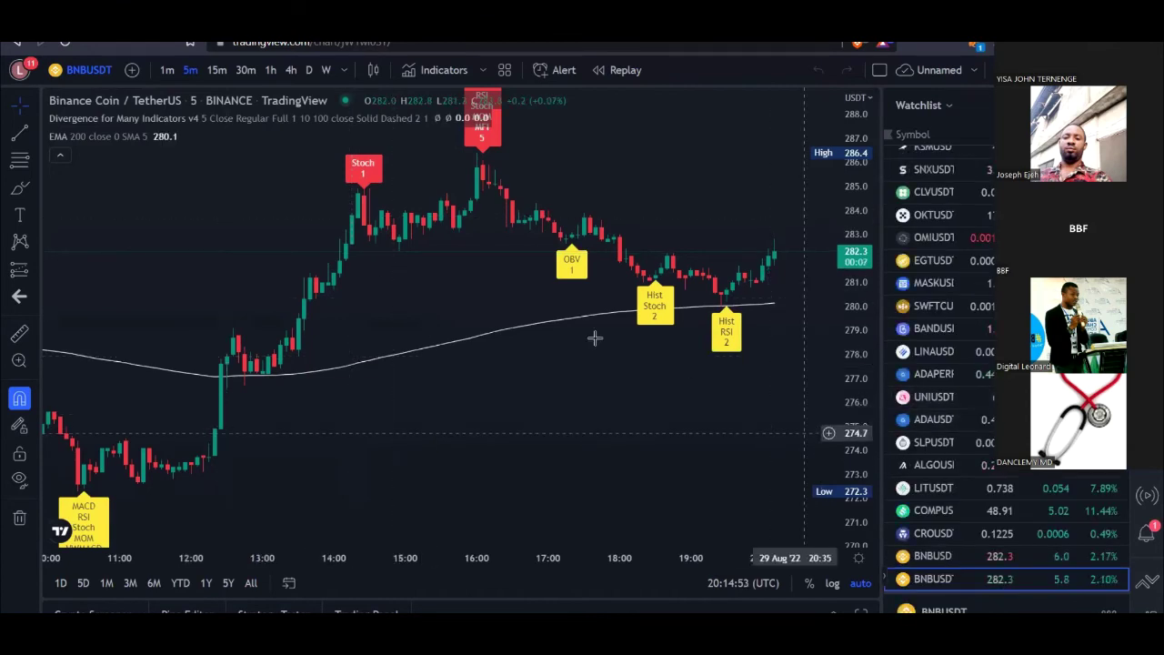
- Add the Relative Strength Index indicator to the BNBUSDT 5-minute chart
left_click_drag(466, 393, 336, 396)
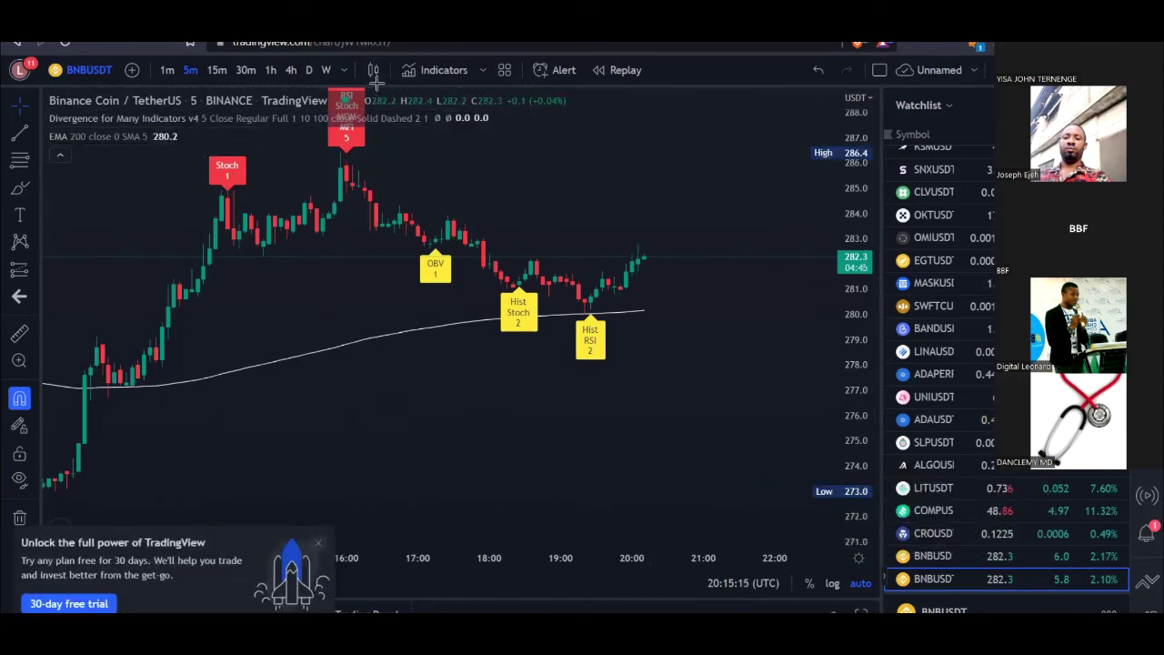
key("/")
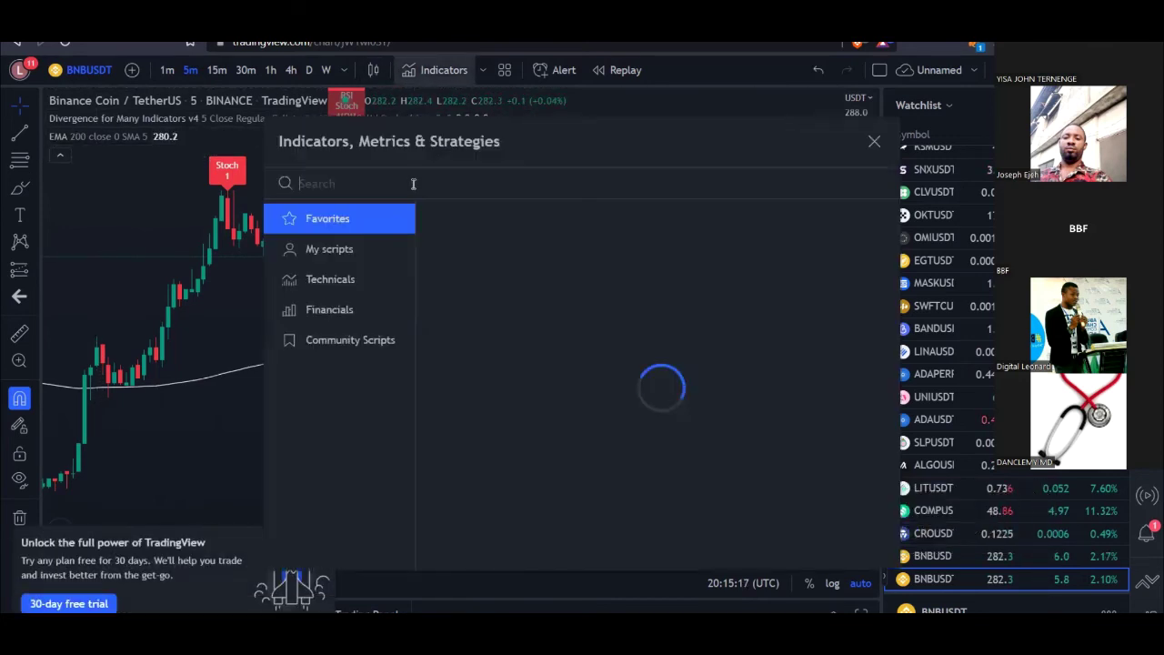
type("rsi")
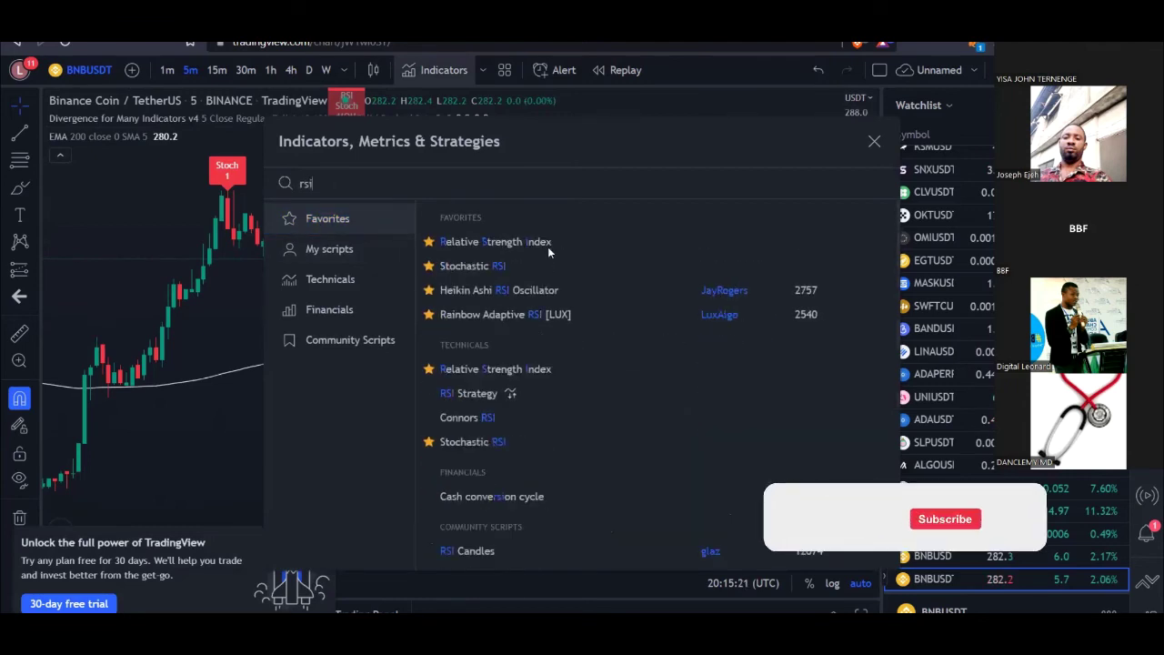
left_click(488, 238)
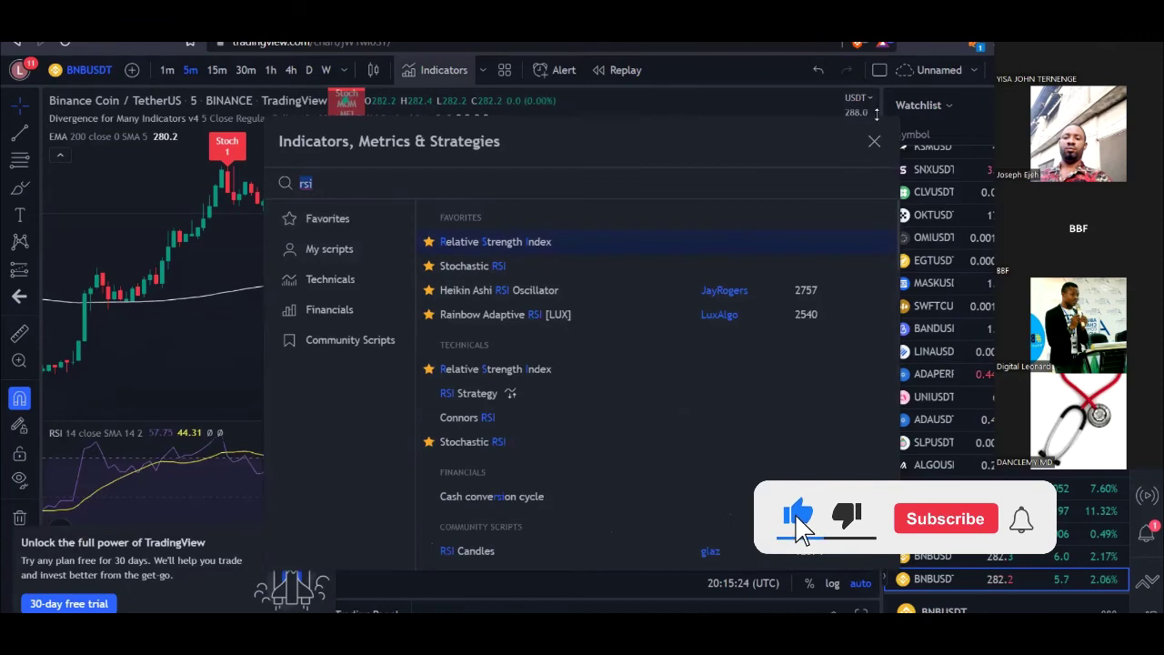
left_click(874, 141)
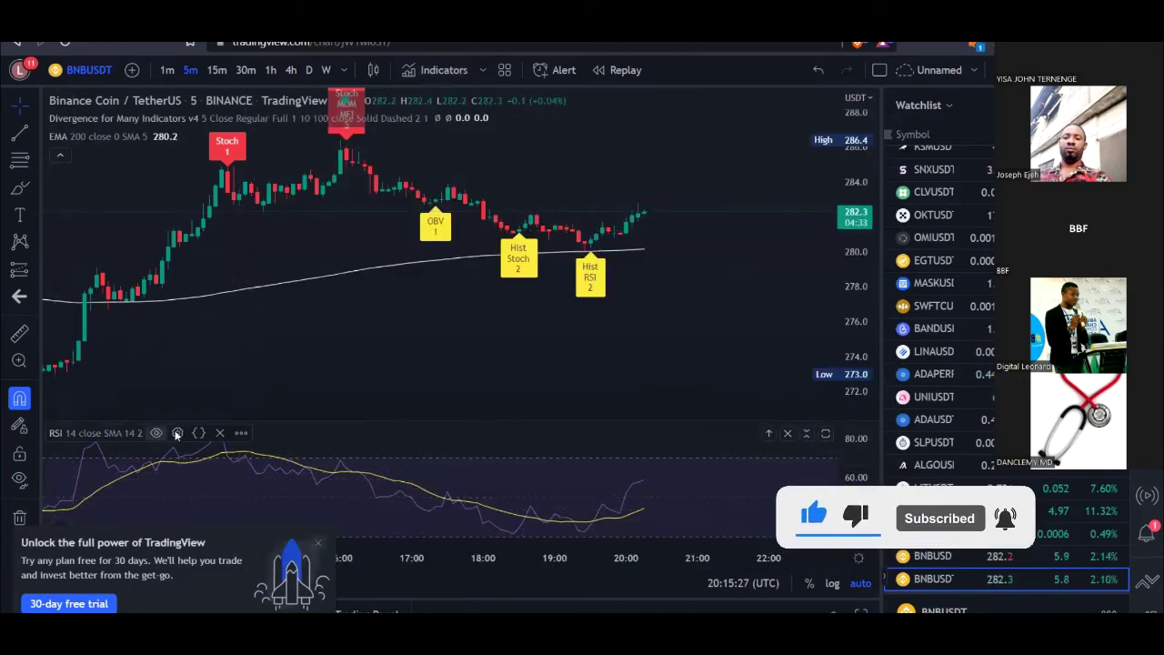
- Set the RSI upper band to 80 in the indicator's style settings
left_click(177, 433)
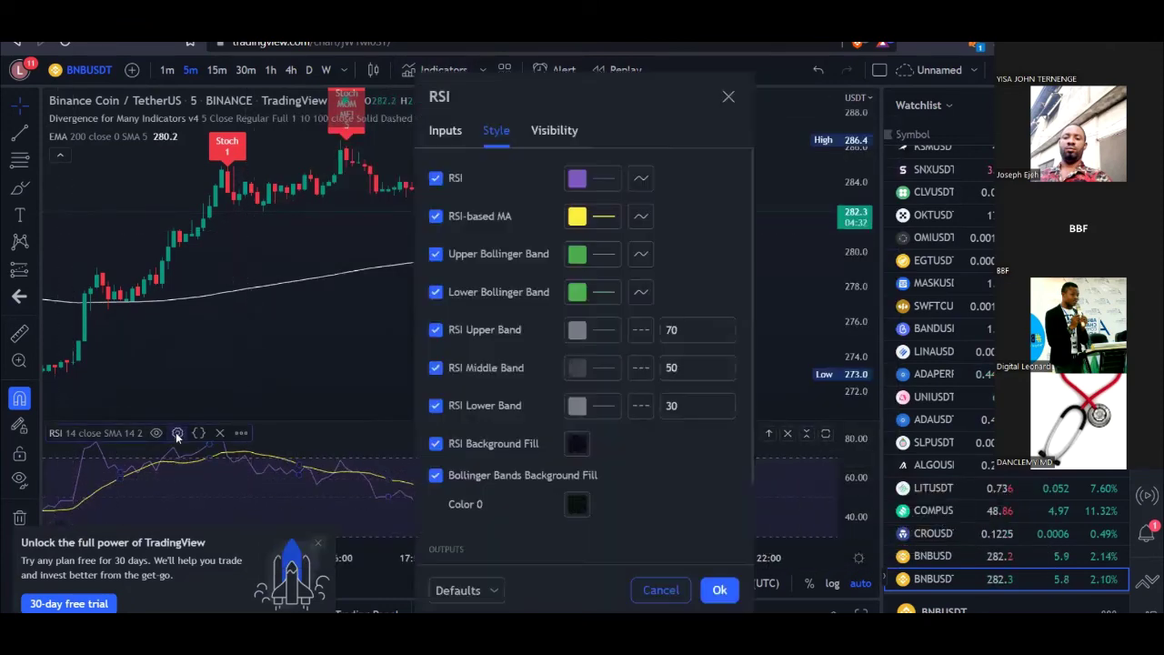
left_click(447, 131)
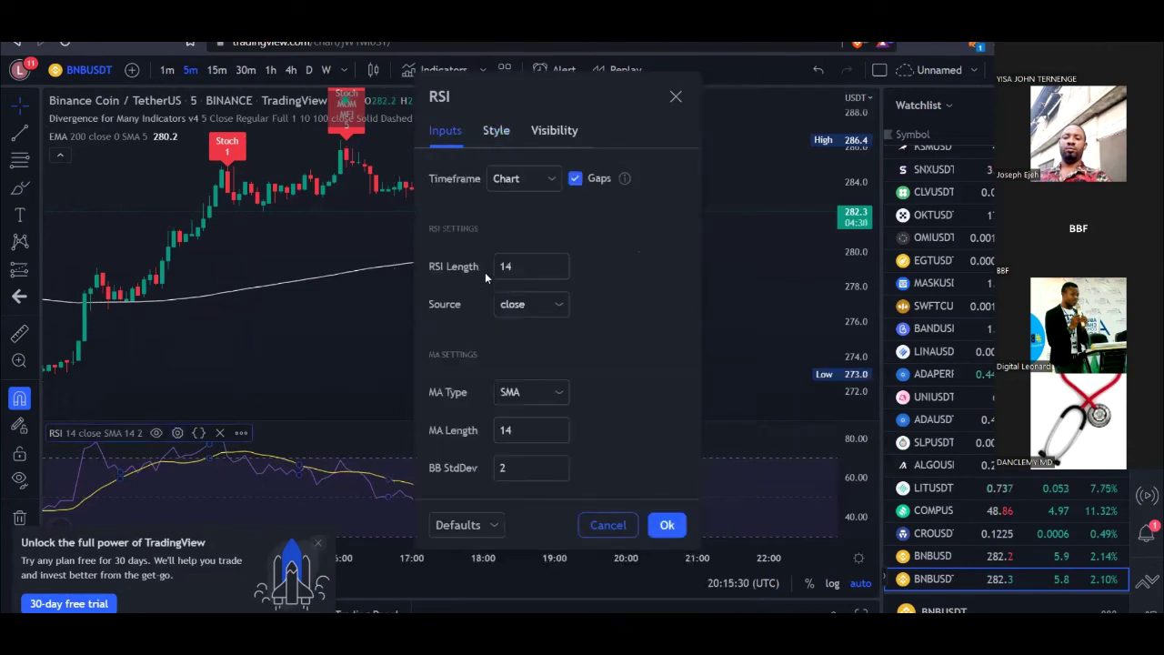
left_click(496, 130)
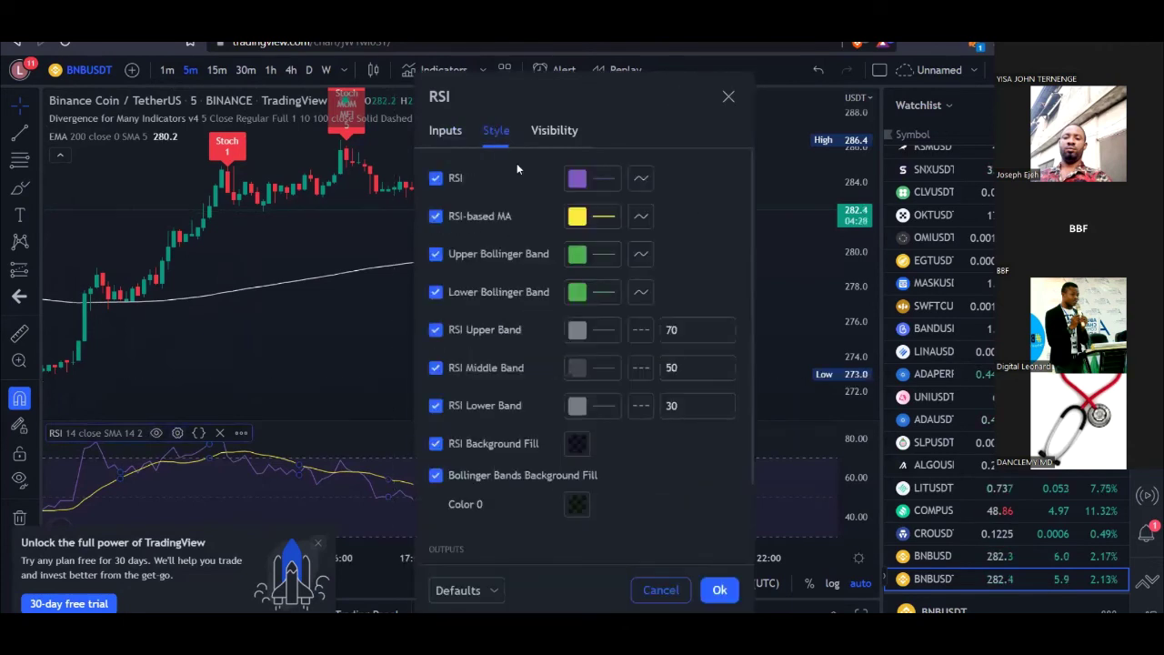
left_click(725, 325)
left_click(725, 326)
left_click(725, 326)
left_click(725, 326)
left_click(725, 325)
left_click(725, 326)
left_click(725, 326)
left_click(725, 326)
left_click(725, 326)
left_click(725, 326)
- Set the RSI lower band to 20
left_click(725, 411)
left_click(725, 411)
left_click(725, 411)
left_click(725, 411)
left_click(725, 411)
left_click(725, 411)
left_click(725, 411)
left_click(725, 412)
left_click(725, 411)
left_click(725, 411)
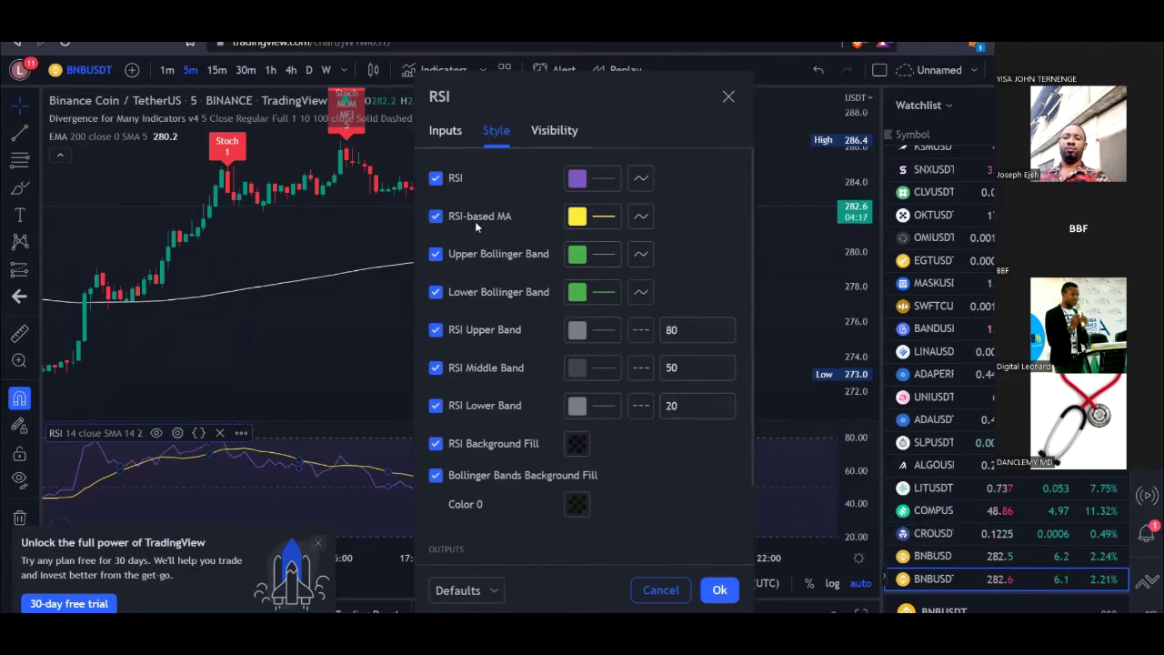
- Hide the RSI-based MA, make the RSI line white and one step thicker, and apply the indicator settings
left_click(435, 217)
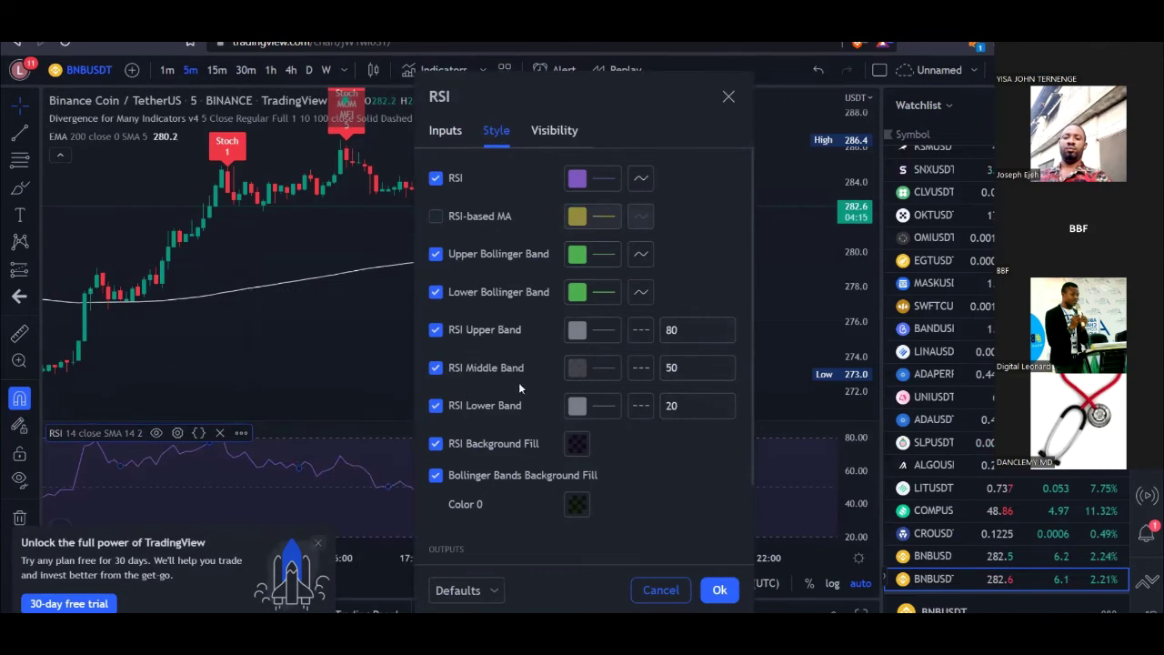
left_click(584, 186)
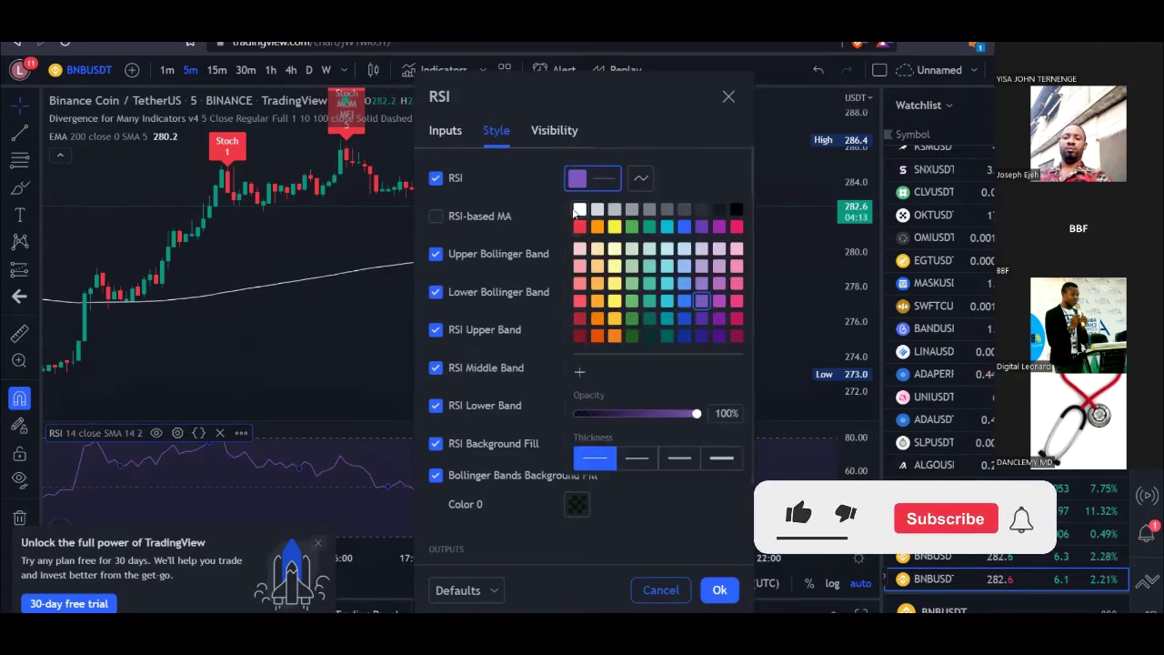
left_click(577, 210)
left_click(637, 457)
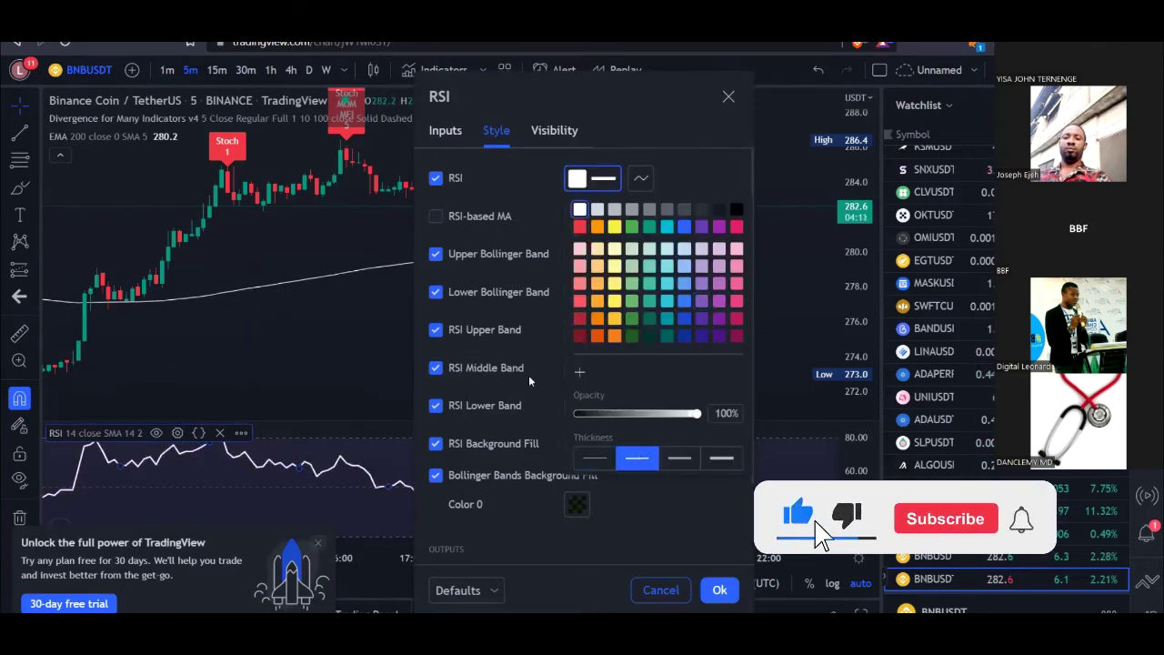
left_click(704, 177)
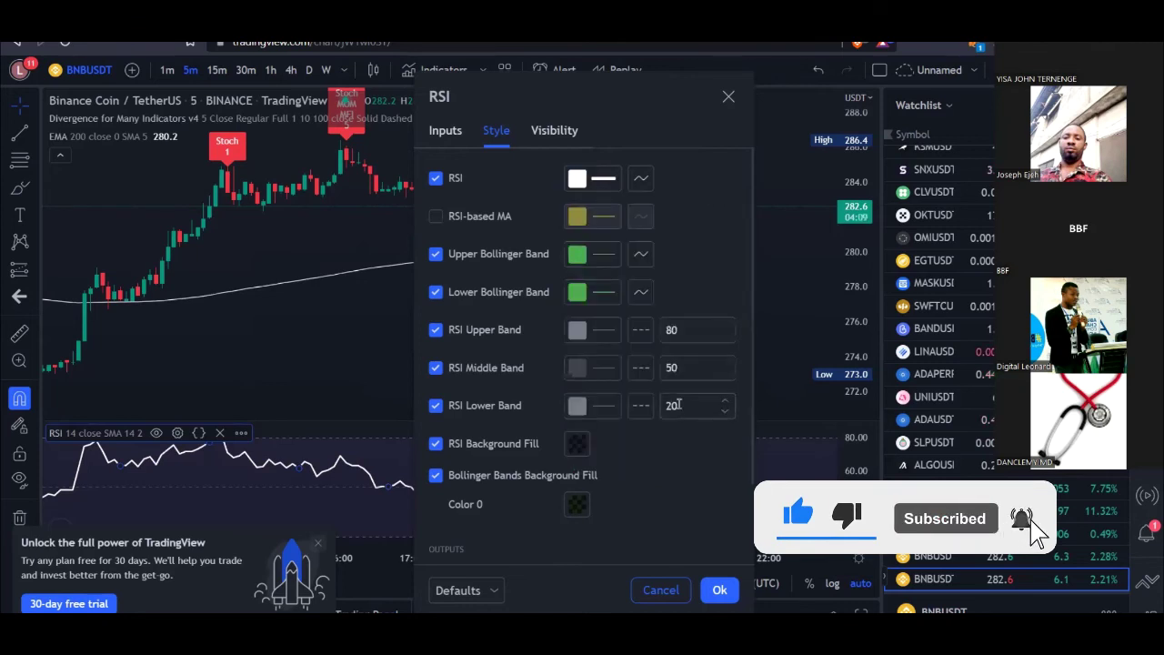
left_click(724, 591)
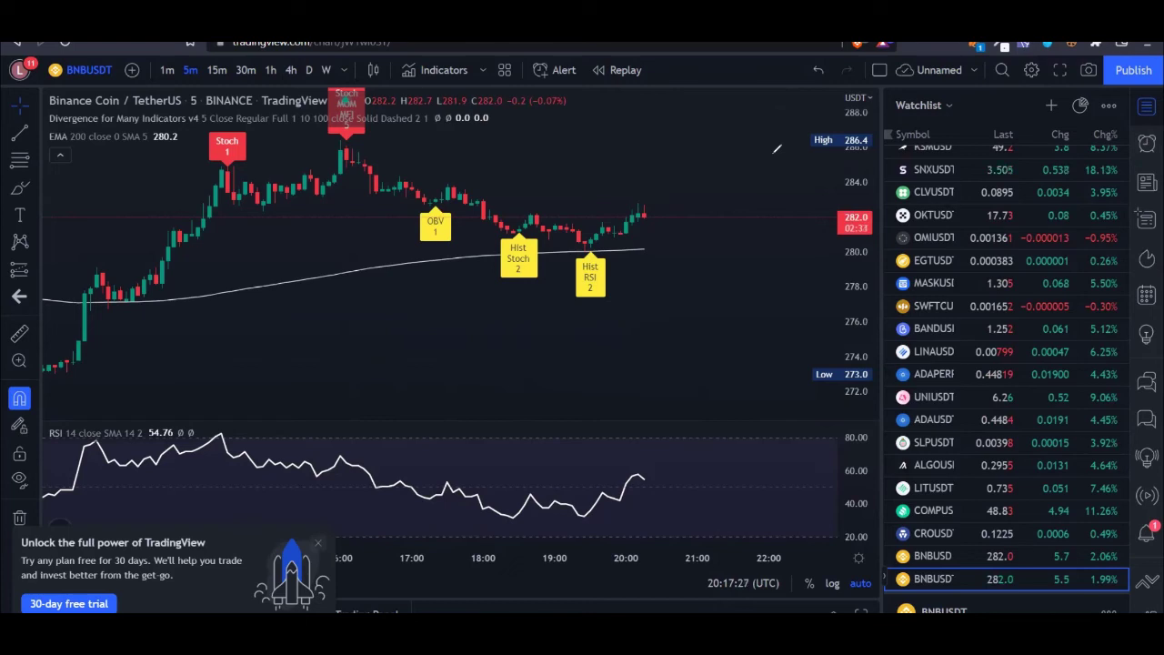
- Start a new alert on BNBUSDT with the RSI (14, close) indicator as its condition source
left_click(1147, 143)
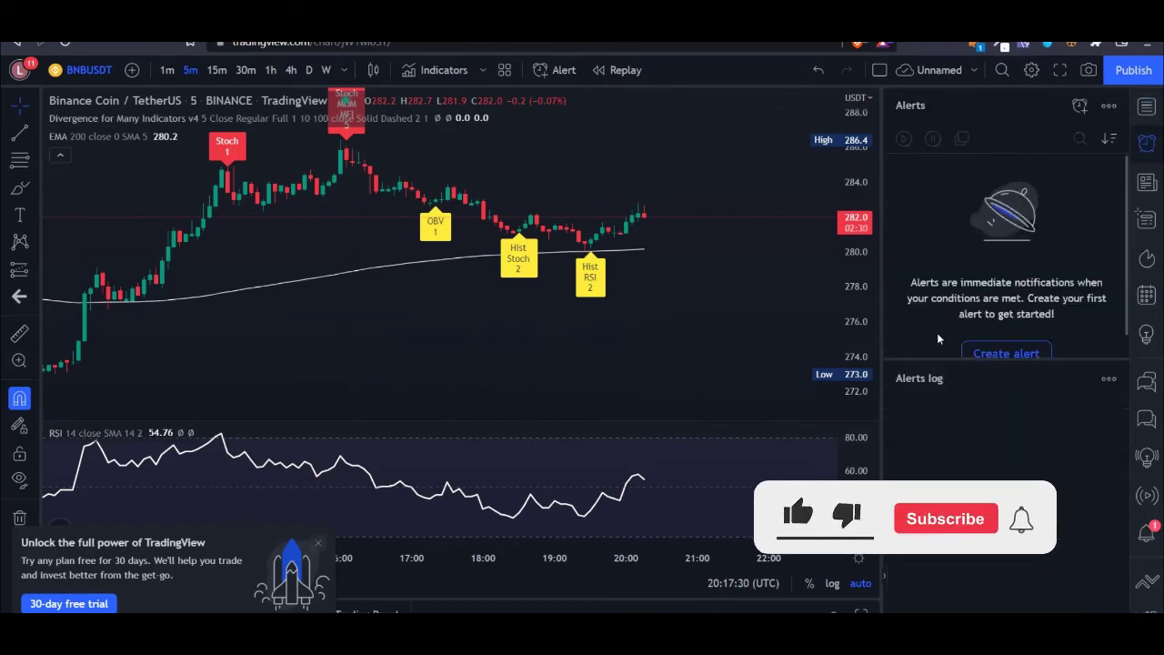
left_click(1007, 354)
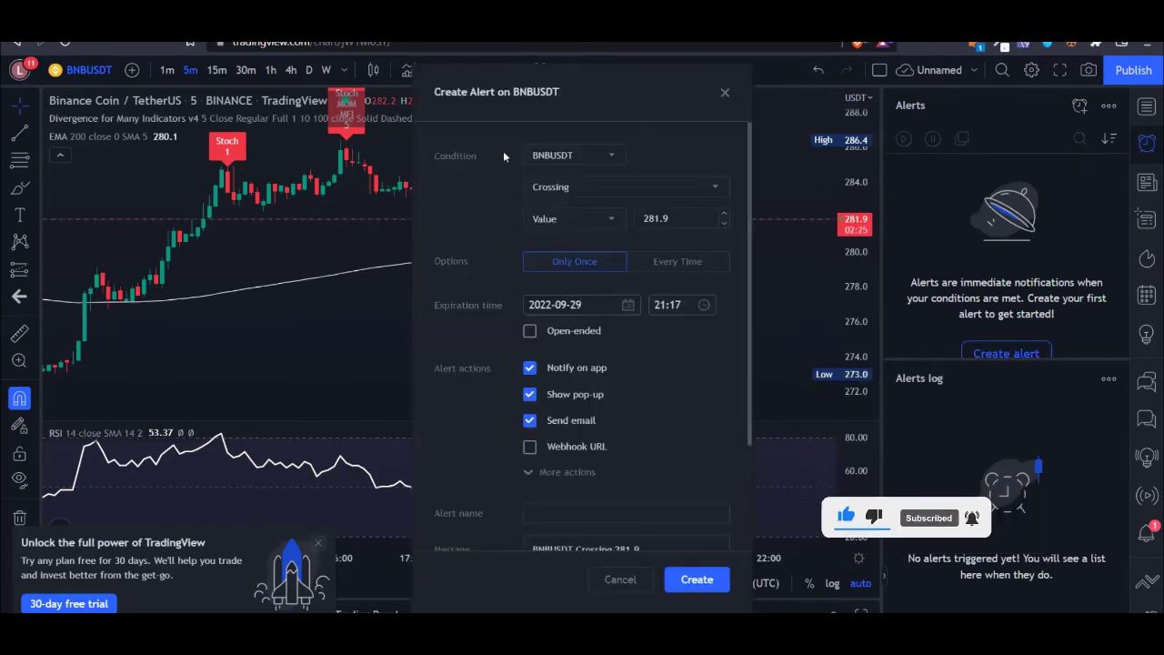
left_click(617, 153)
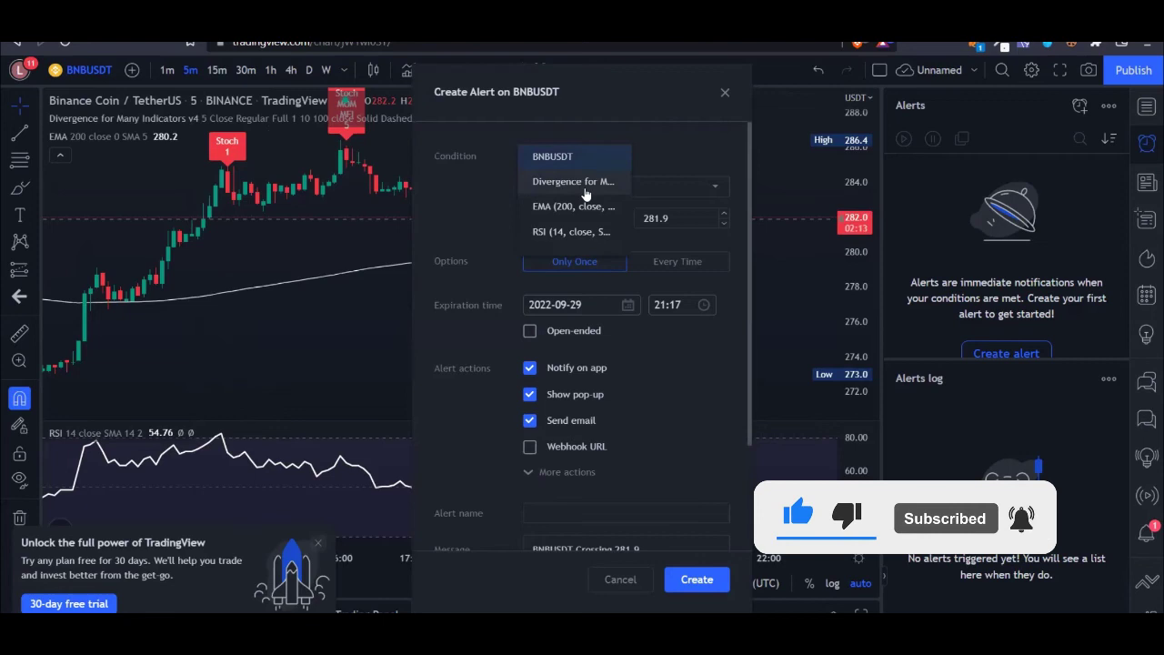
left_click(561, 233)
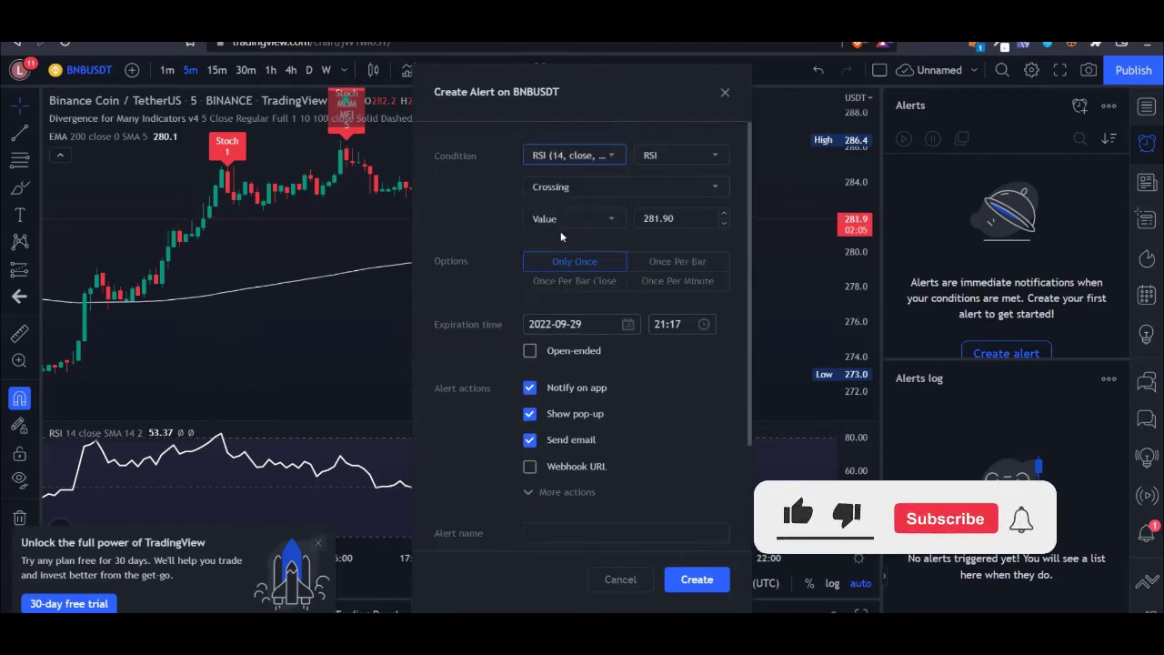
- Examine the trigger conditions and comparison sources available for the RSI alert
left_click(619, 190)
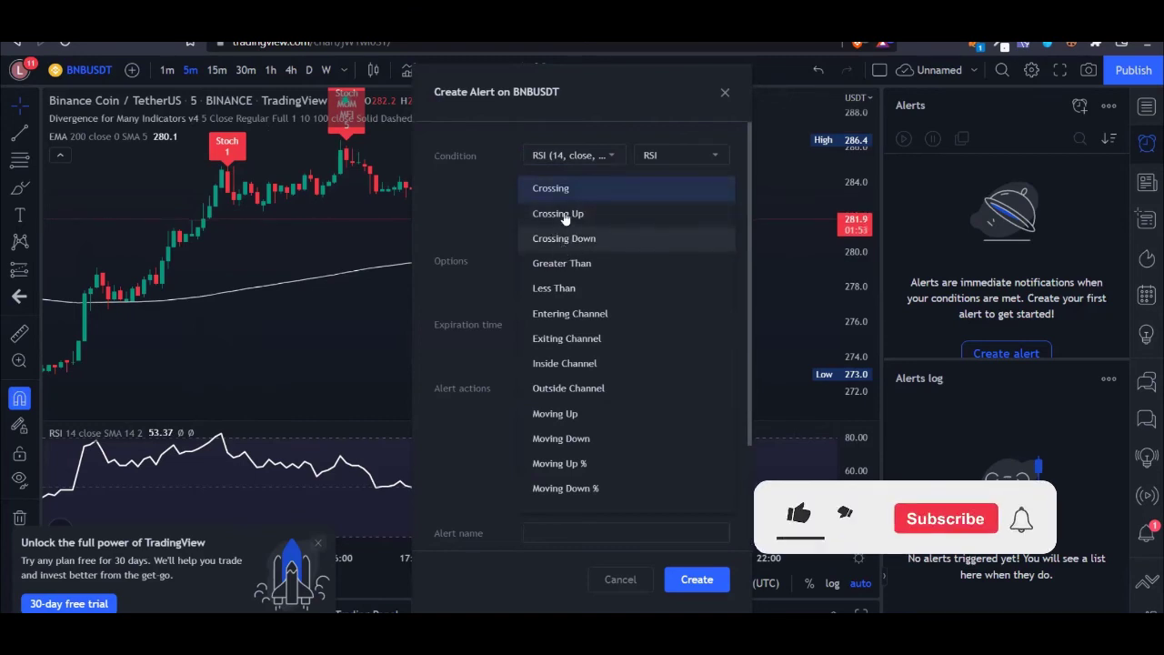
left_click(499, 225)
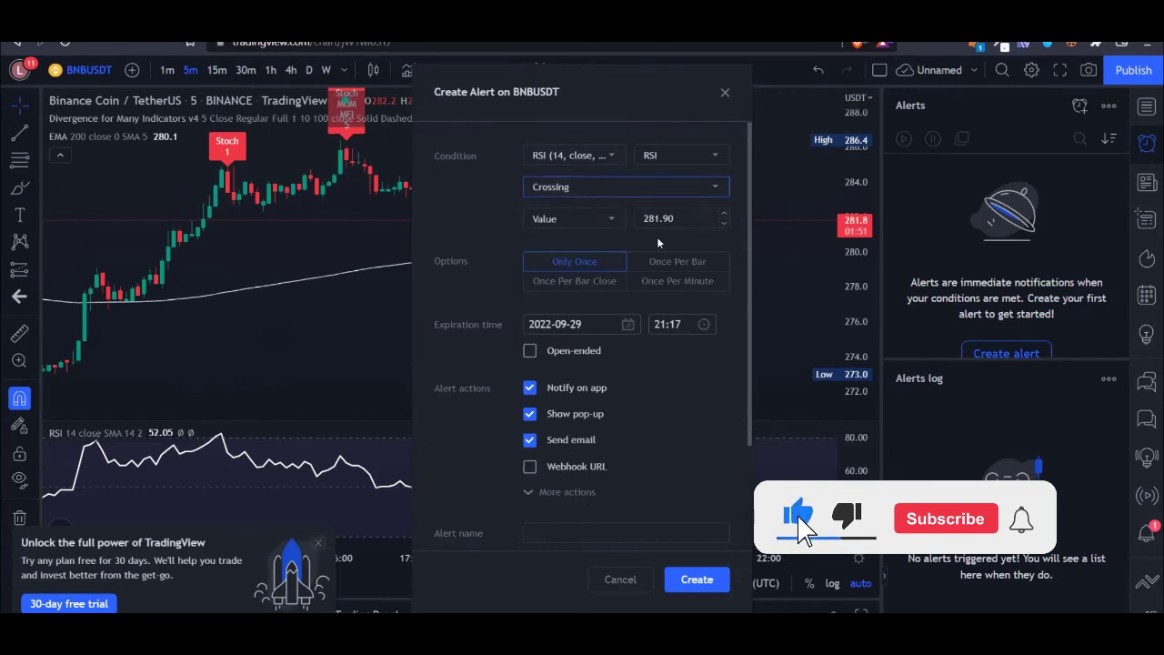
left_click(611, 224)
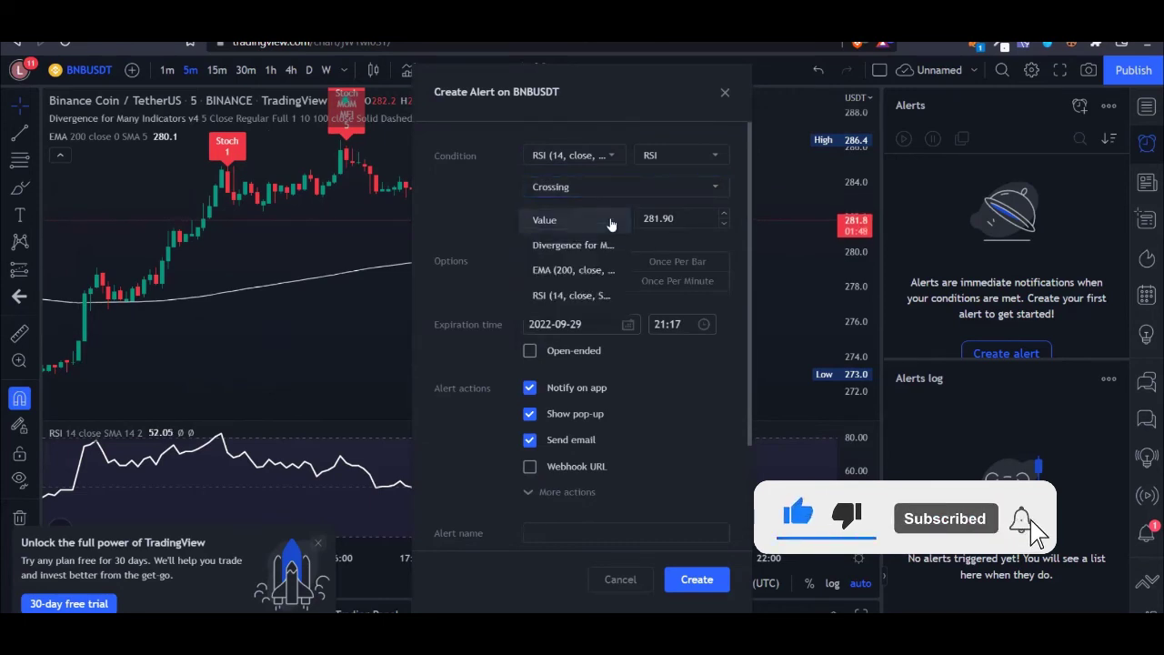
left_click(600, 220)
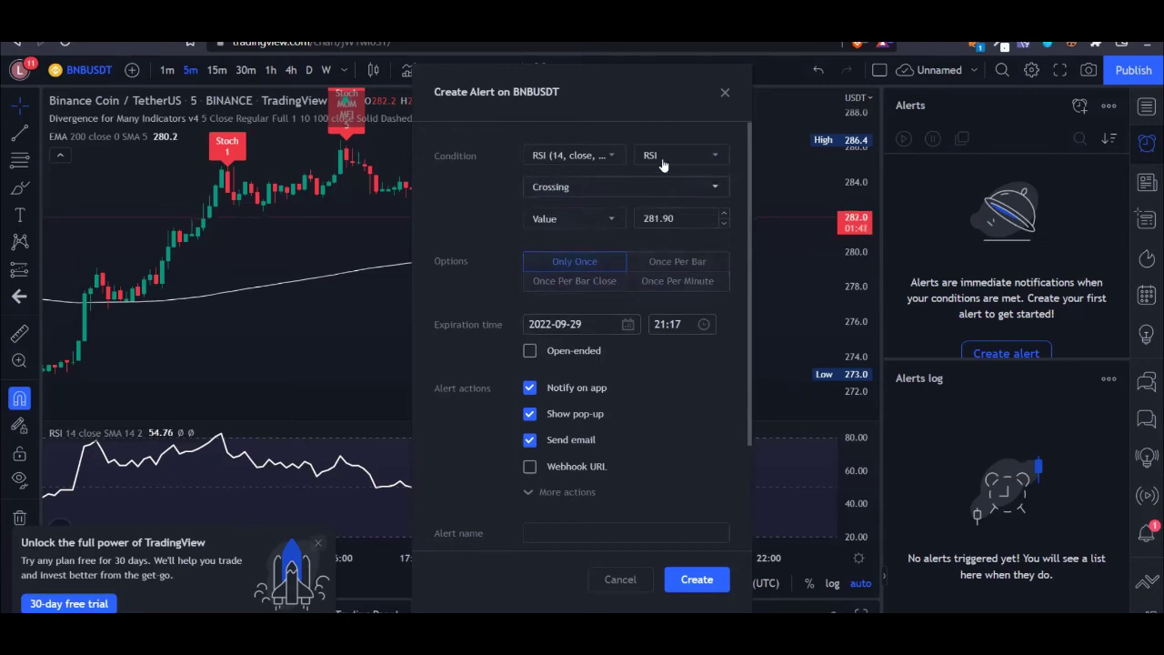
- Try the Crossing Up, Crossing Down, Greater Than and Less Than conditions, review the alert's notification actions, and discard the alert
left_click(620, 191)
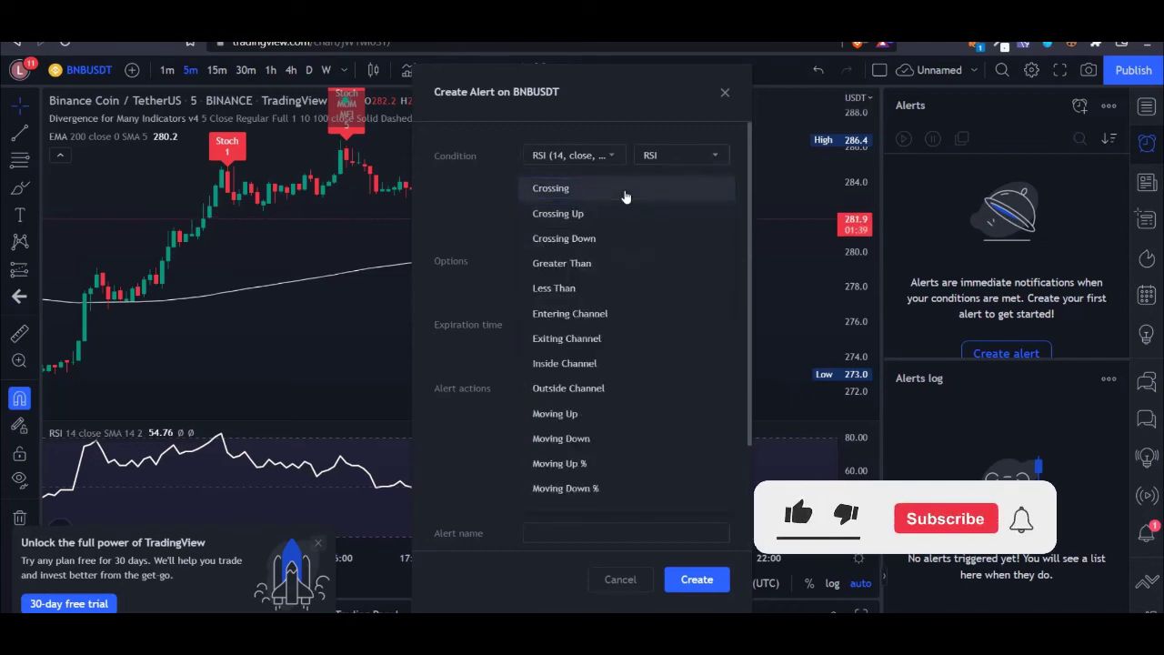
left_click(582, 216)
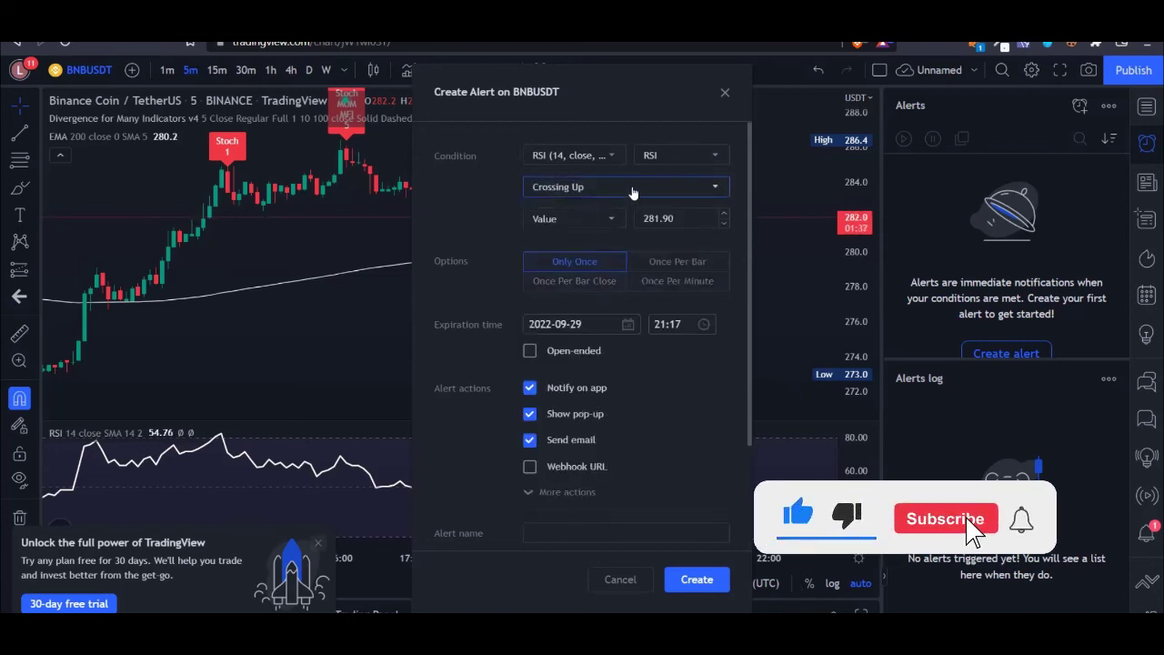
left_click(634, 189)
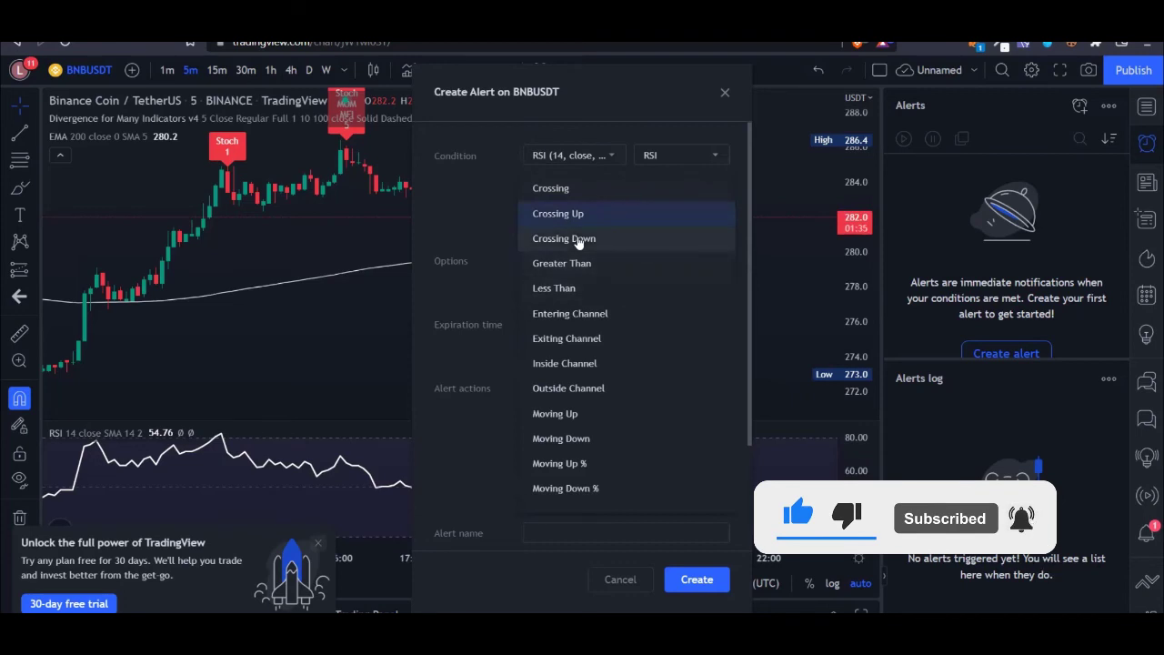
left_click(577, 239)
left_click(628, 189)
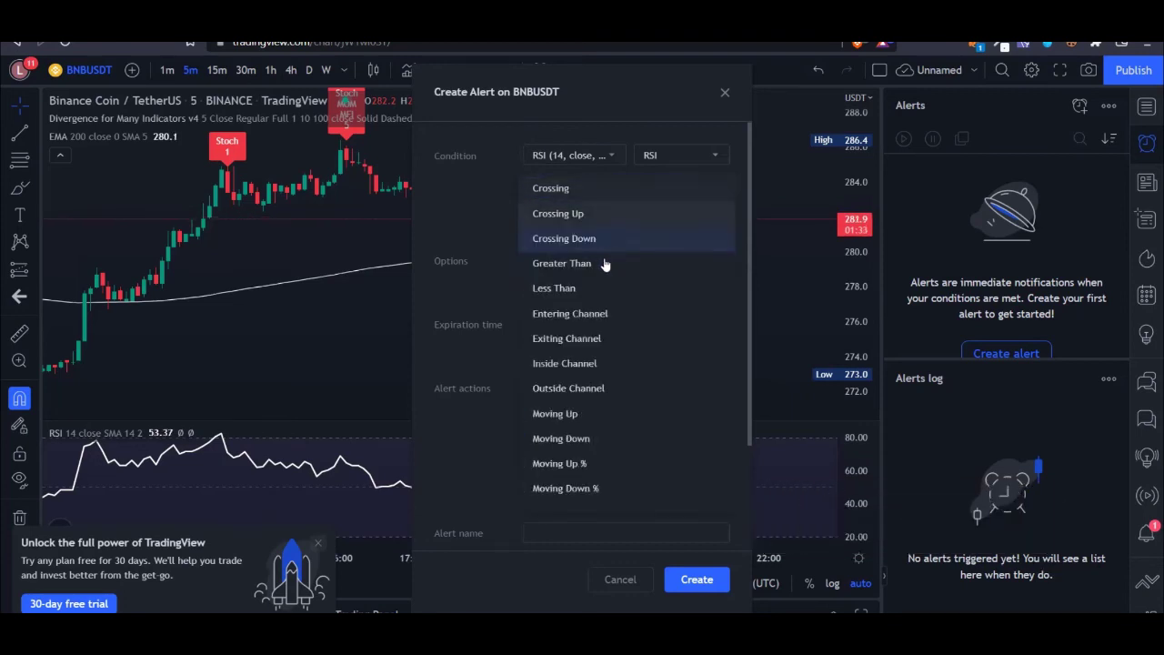
left_click(585, 264)
left_click(628, 190)
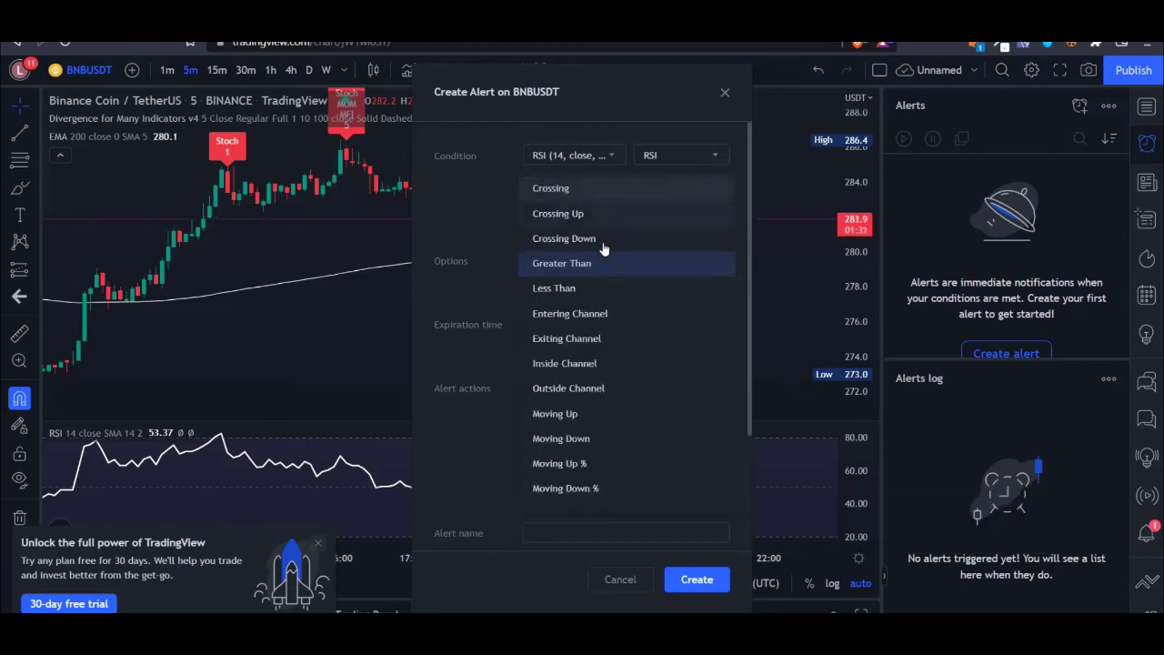
left_click(588, 286)
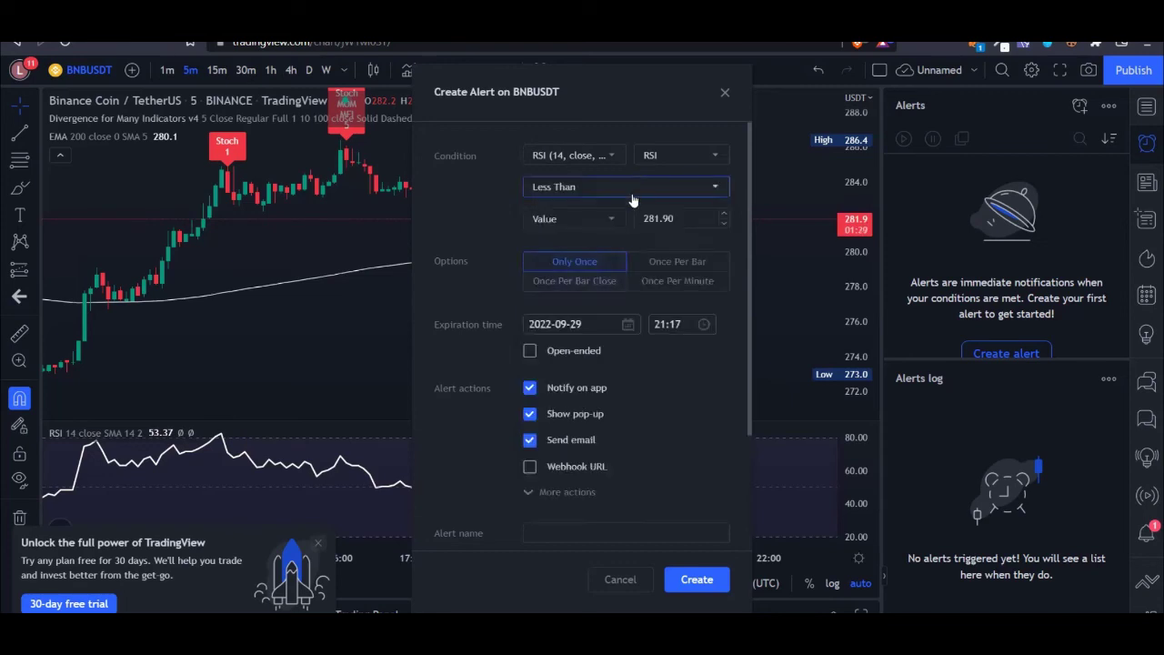
left_click(634, 199)
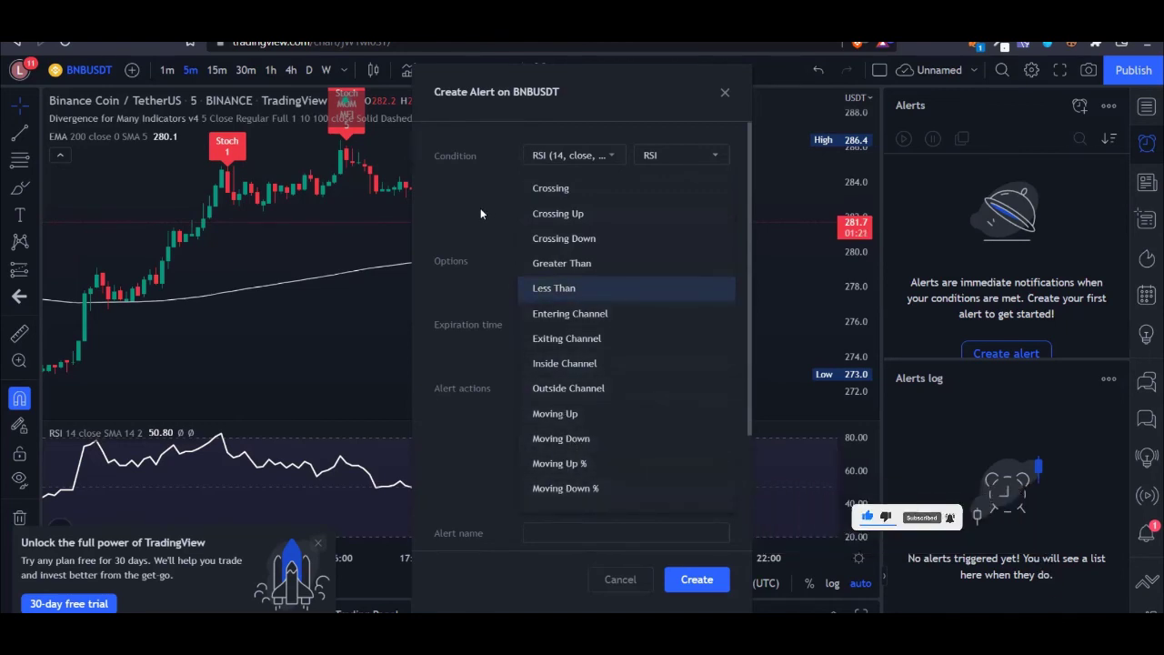
left_click(554, 287)
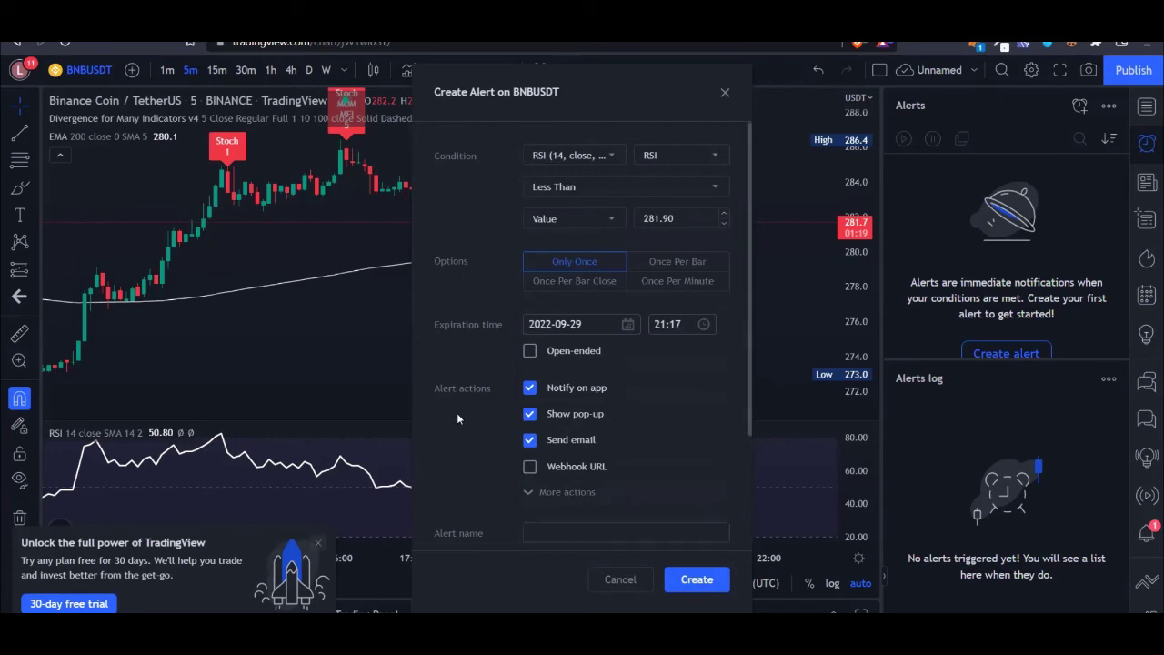
scroll(518, 424, "down", 2)
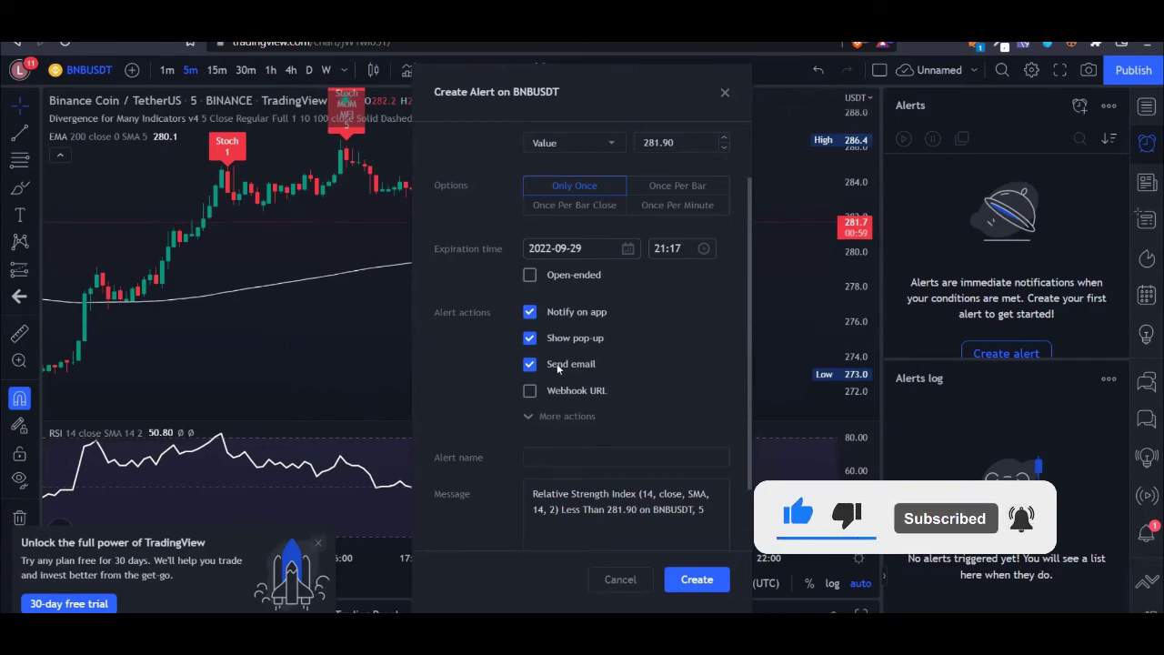
left_click(724, 92)
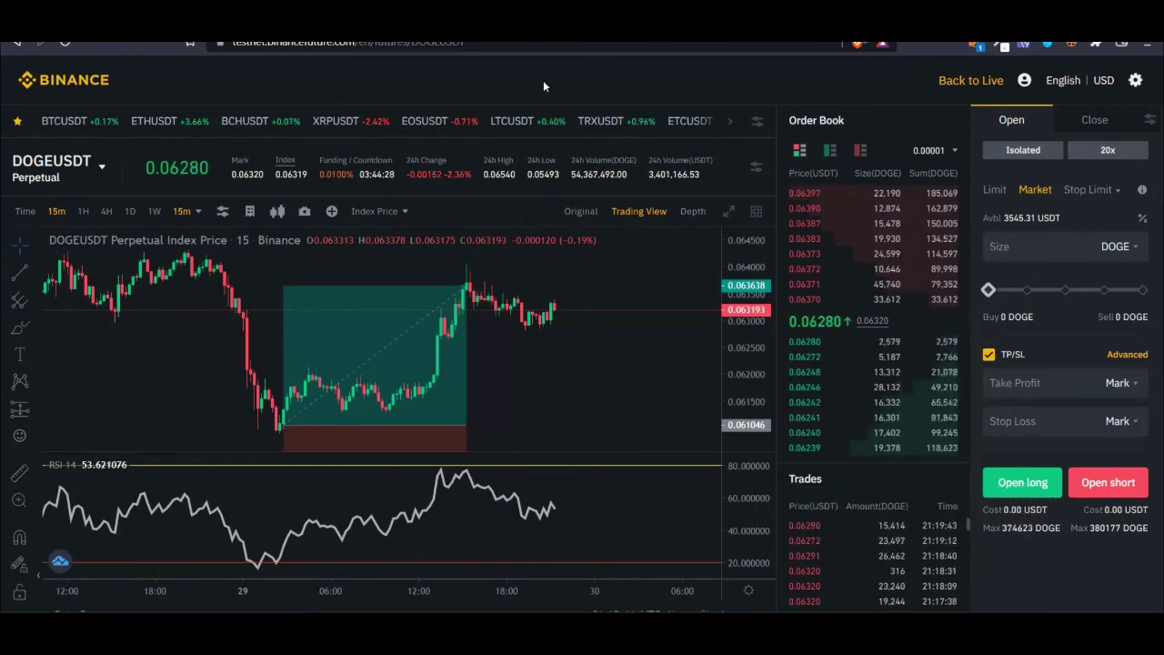
- In the Binance futures testnet, show DOGEUSDT on the 4-hour interval and delete the short position drawing above the recent candles
left_click(106, 212)
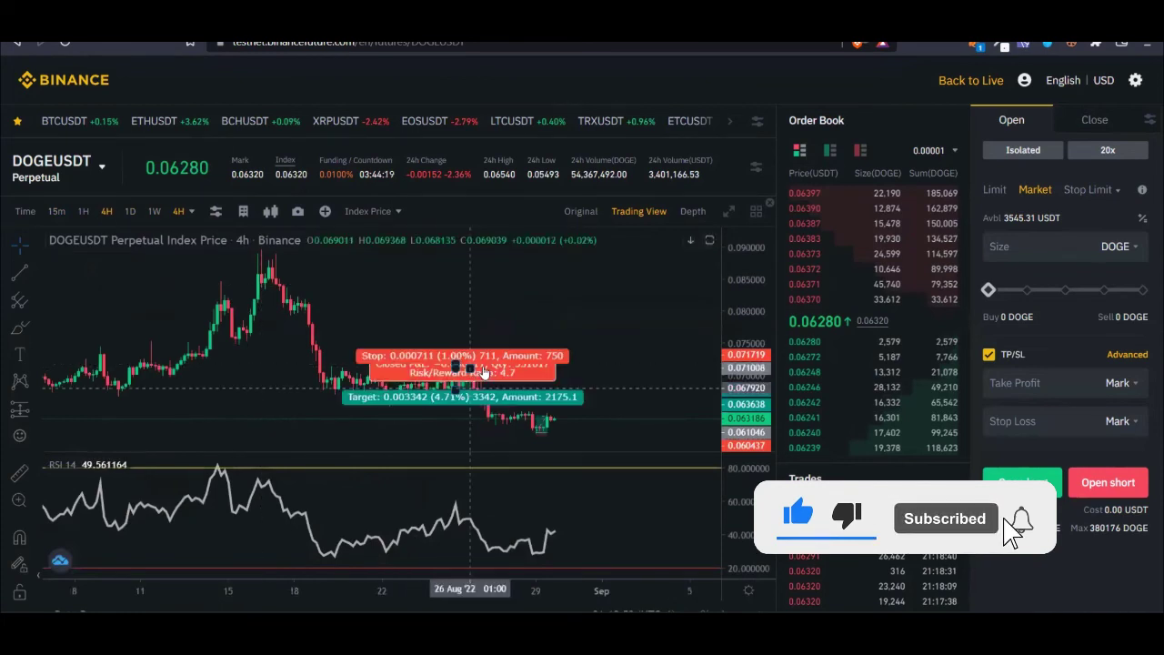
left_click_drag(485, 373, 471, 354)
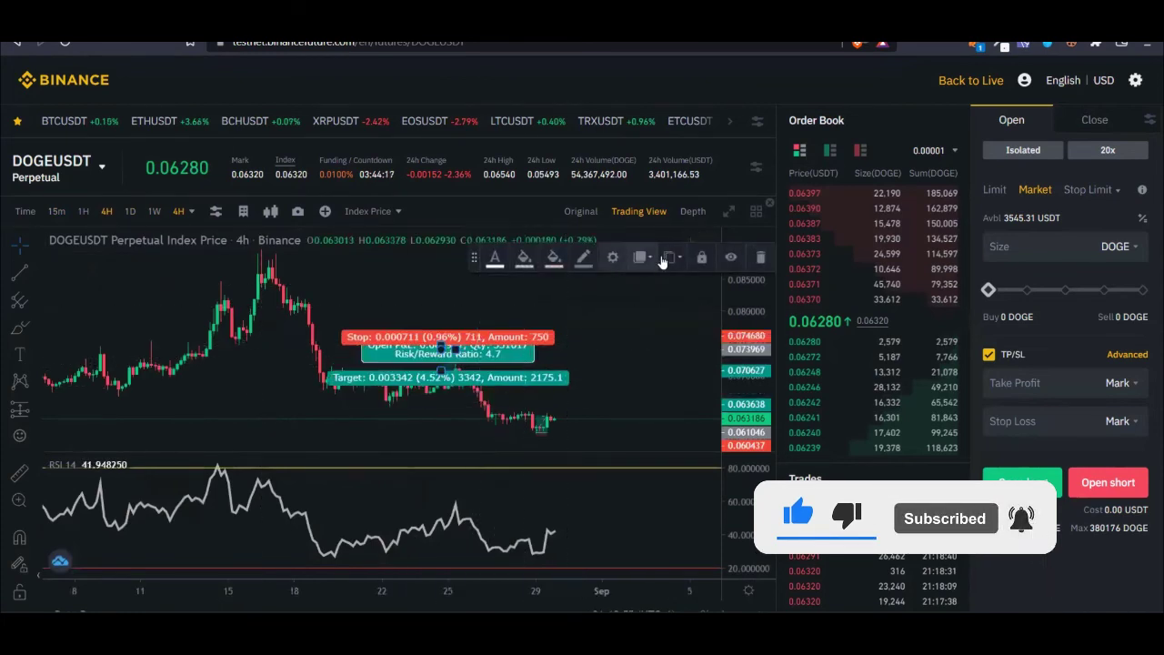
key("Delete")
- Set the DOGEUSDT chart interval to 1 day
left_click_drag(532, 326, 450, 278)
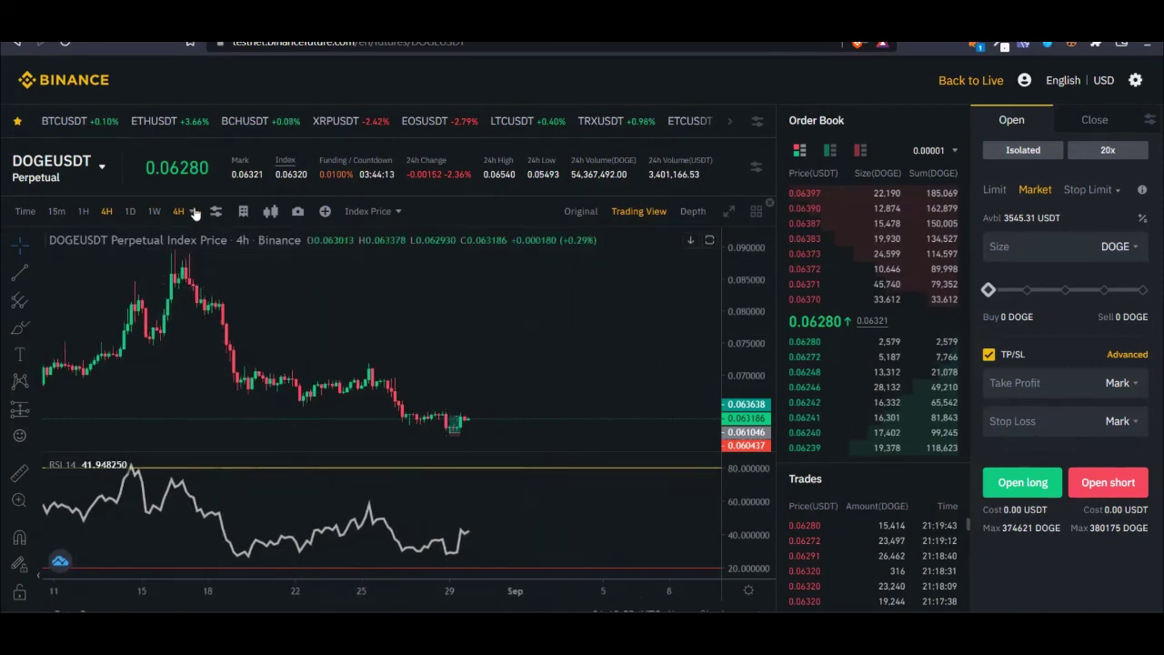
mouse_move(177, 212)
left_click(203, 349)
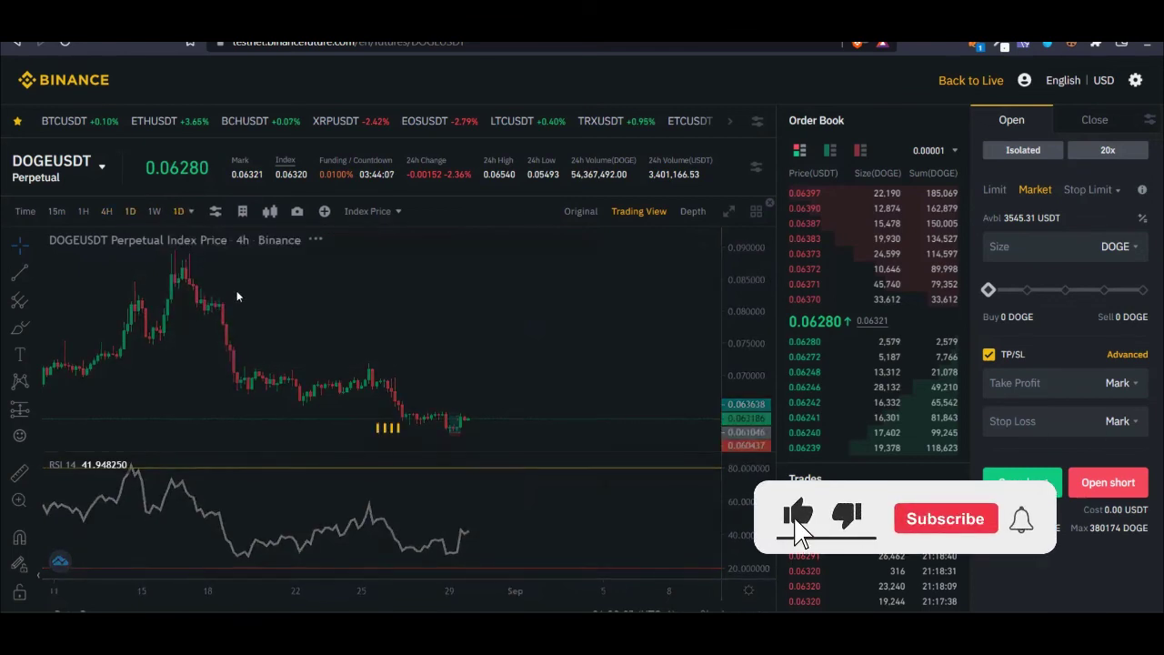
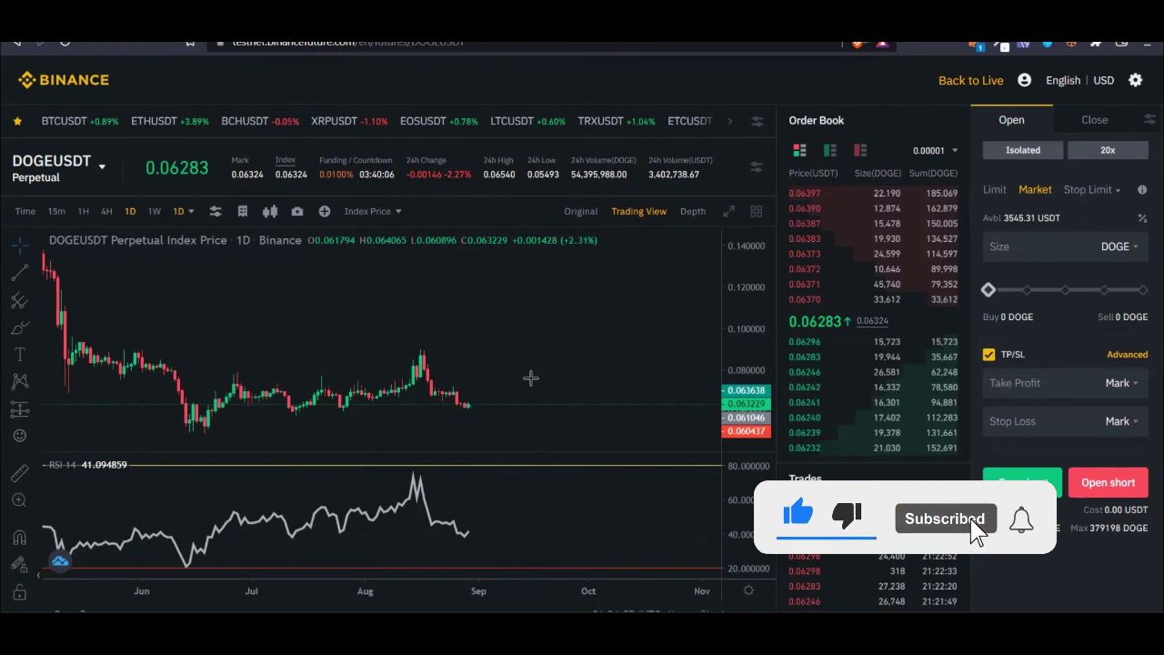
- Examine the DOGEUSDT market depth chart and the list of recent trades
left_click(693, 212)
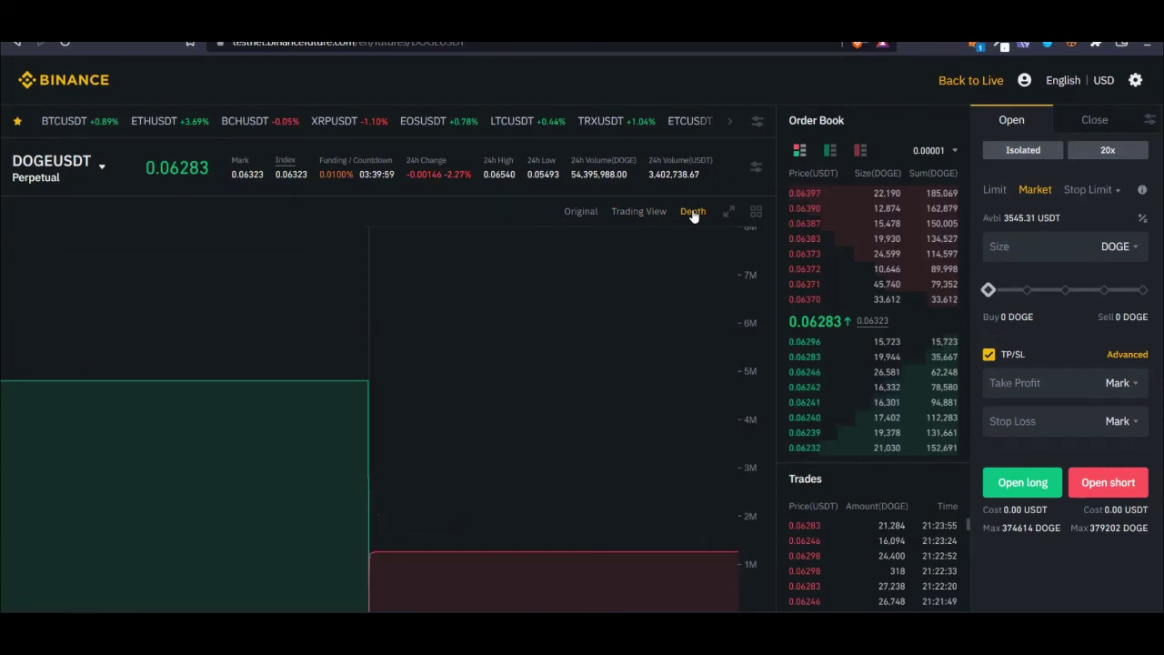
scroll(794, 545, "down", 5)
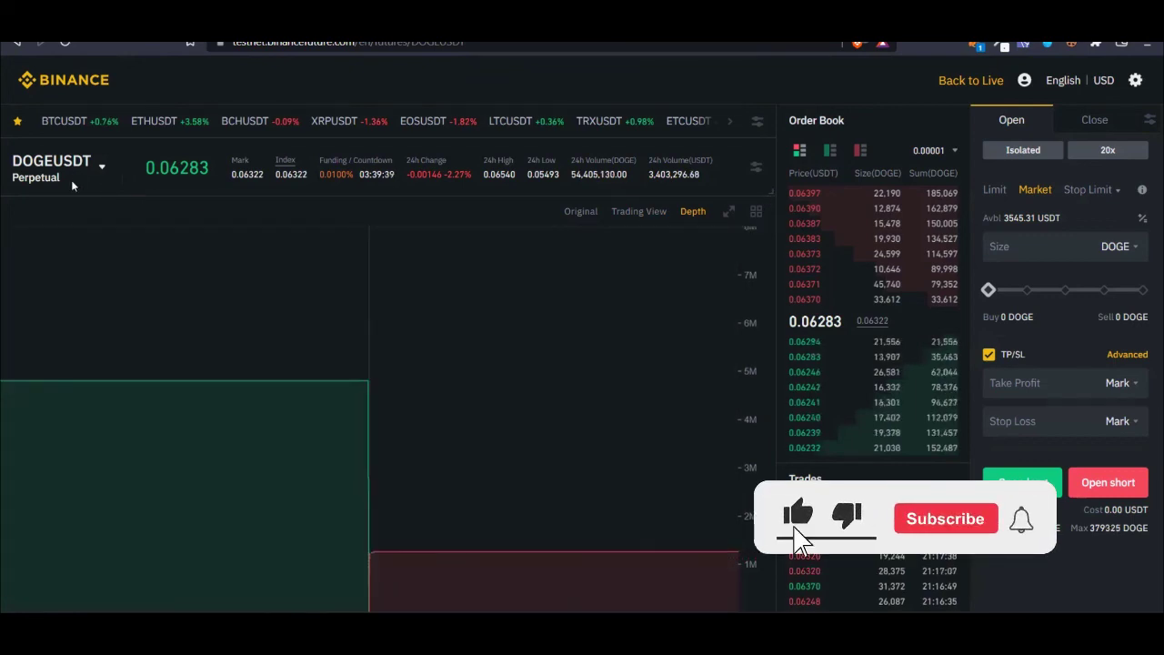
mouse_move(76, 177)
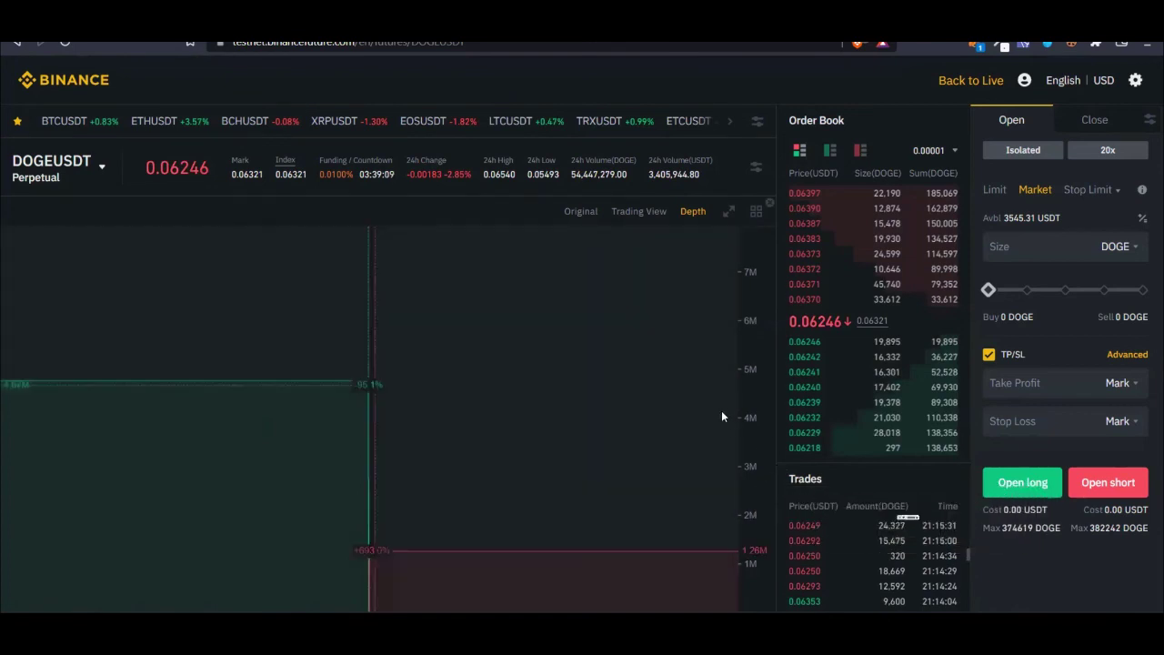
scroll(788, 483, "down", 1)
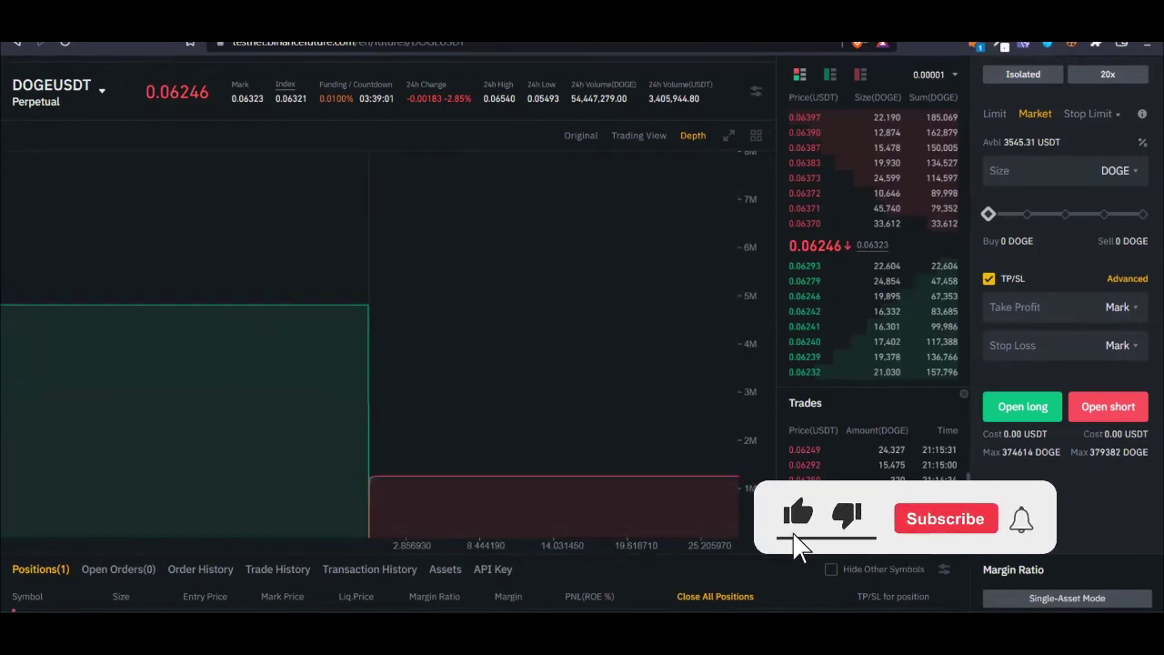
- Compare the daily DOGEUSDT candlestick chart with the depth chart and check the available chart intervals
left_click(641, 137)
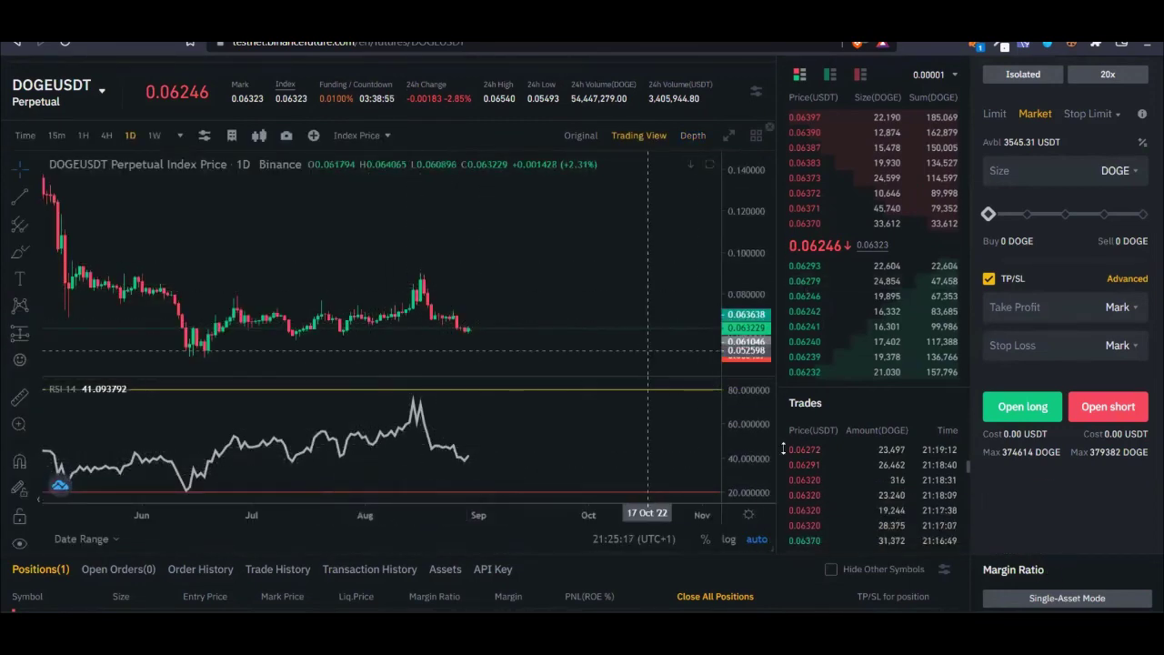
scroll(760, 259, "up", 3)
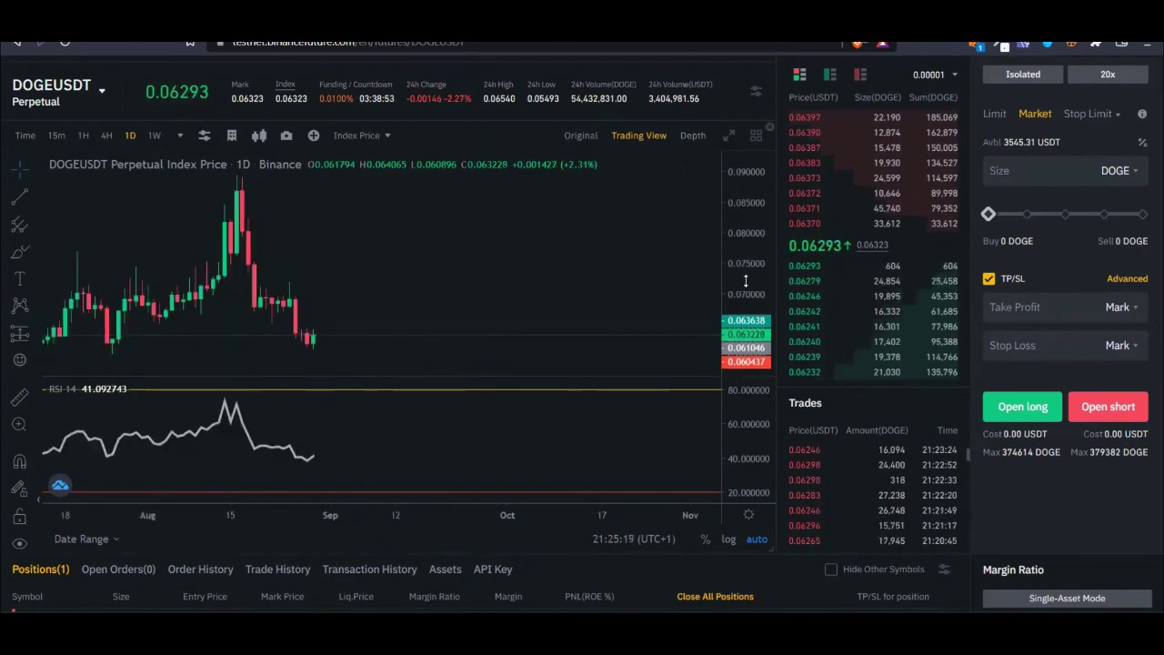
left_click(695, 138)
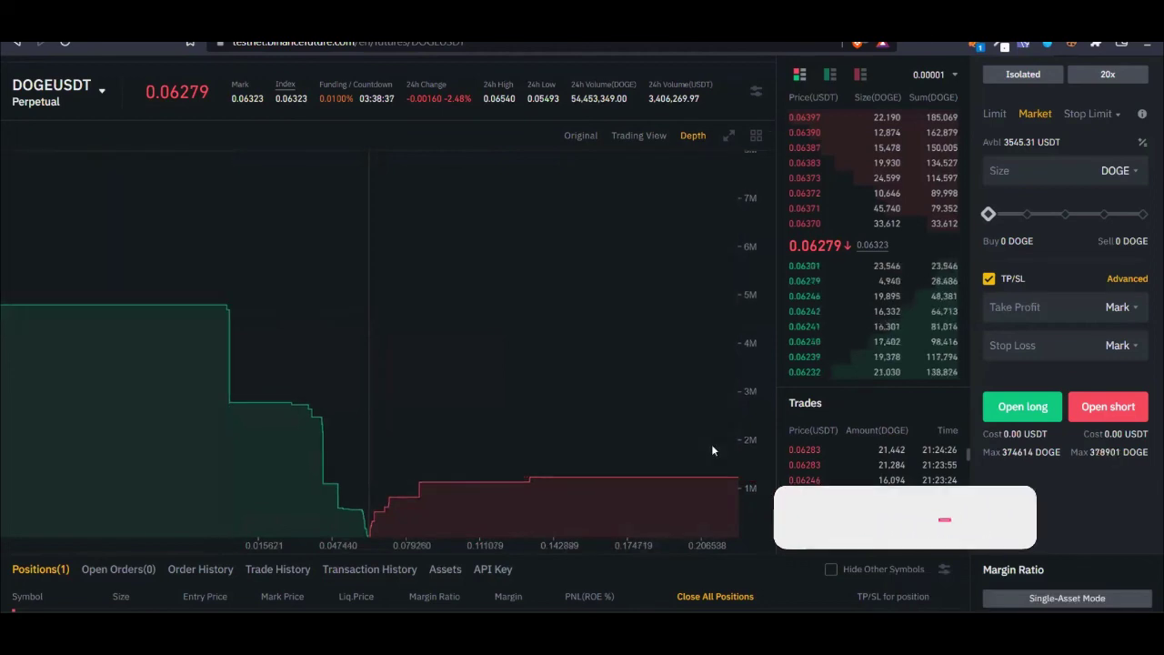
left_click(633, 134)
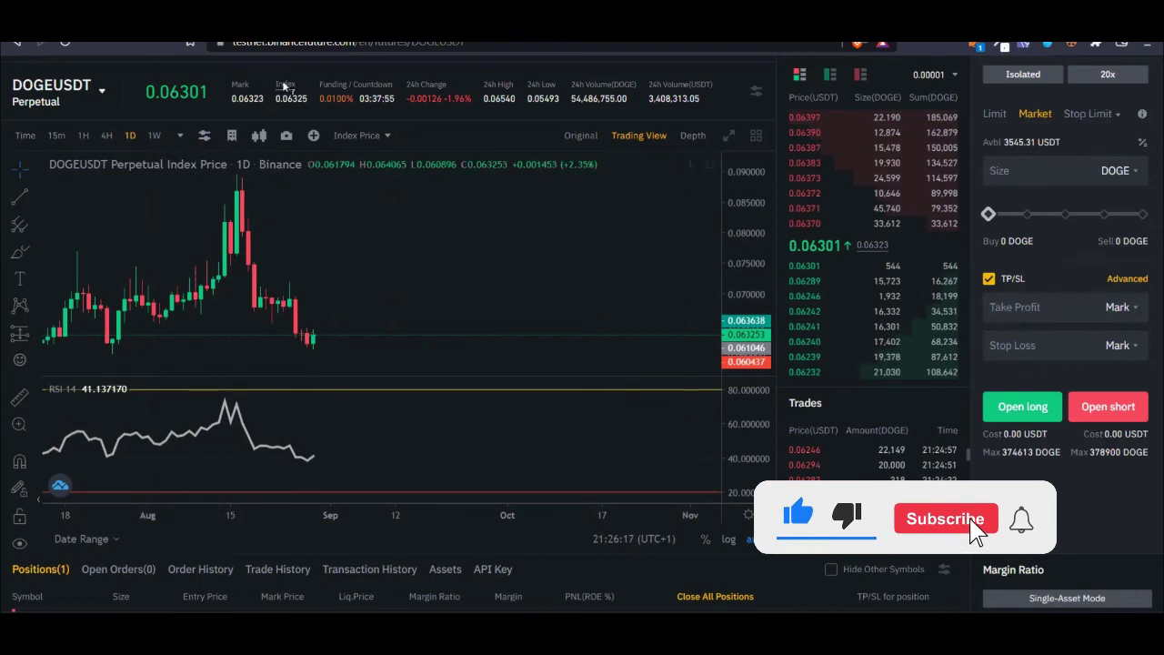
left_click(180, 134)
left_click(433, 315)
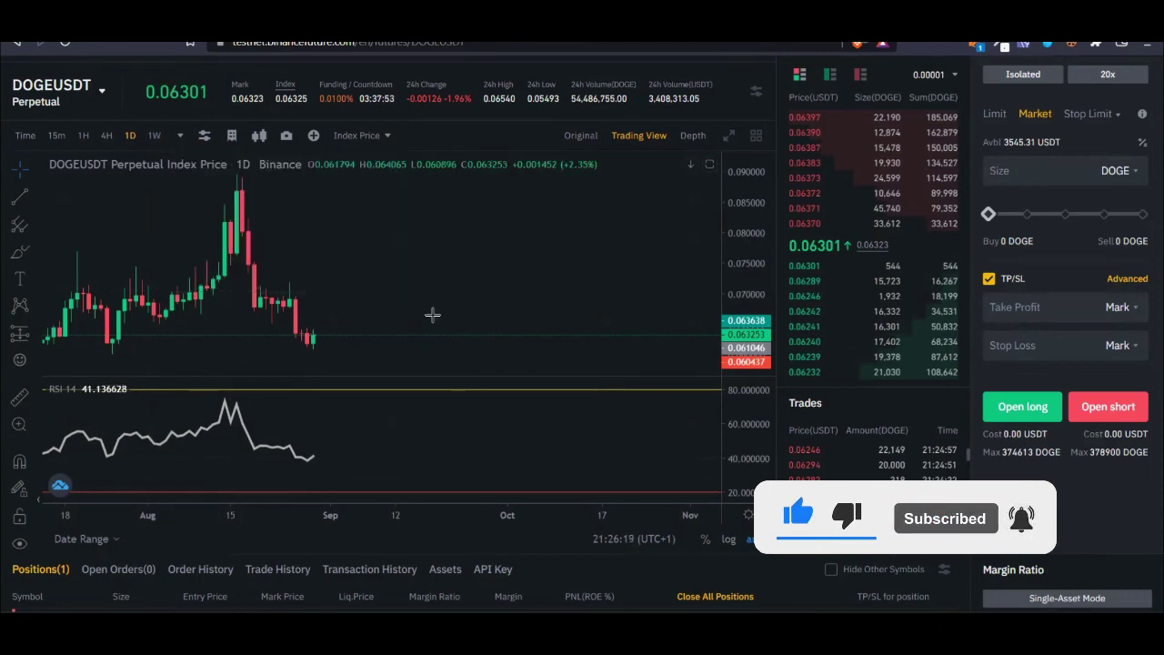